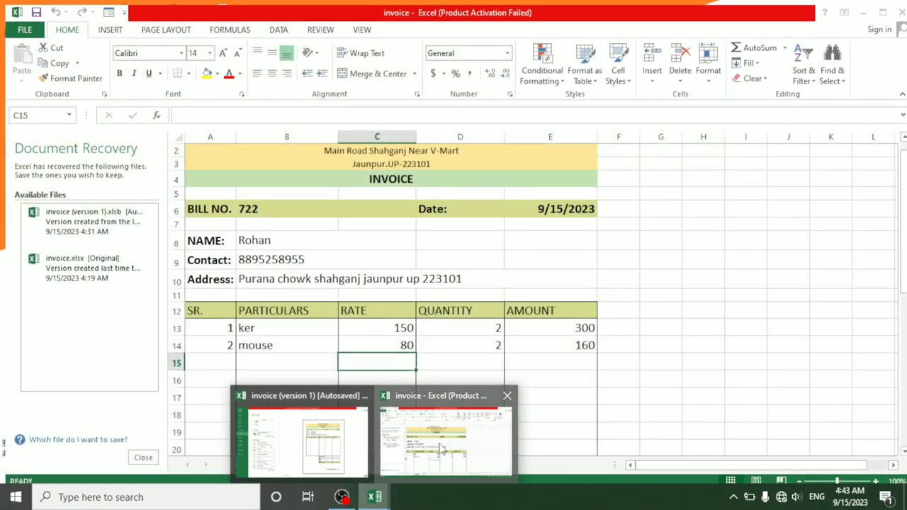
Step: Switch to the 'invoice (version 1) [Autosaved]' workbook from the Excel taskbar thumbnails
left_click(441, 449)
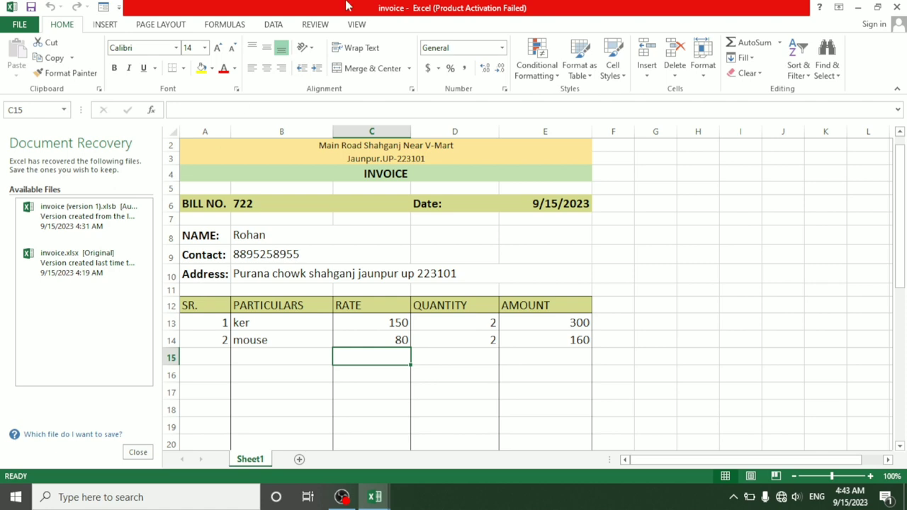
left_click(377, 498)
mouse_move(375, 497)
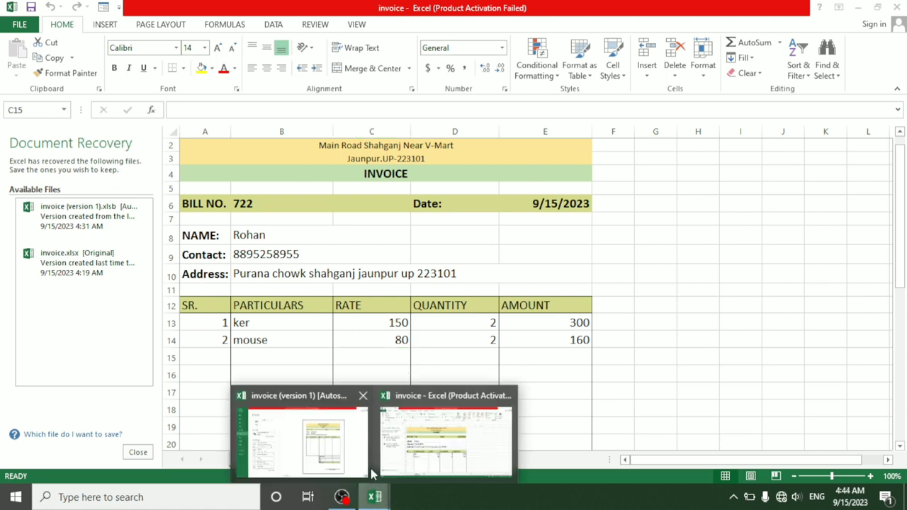
left_click(346, 452)
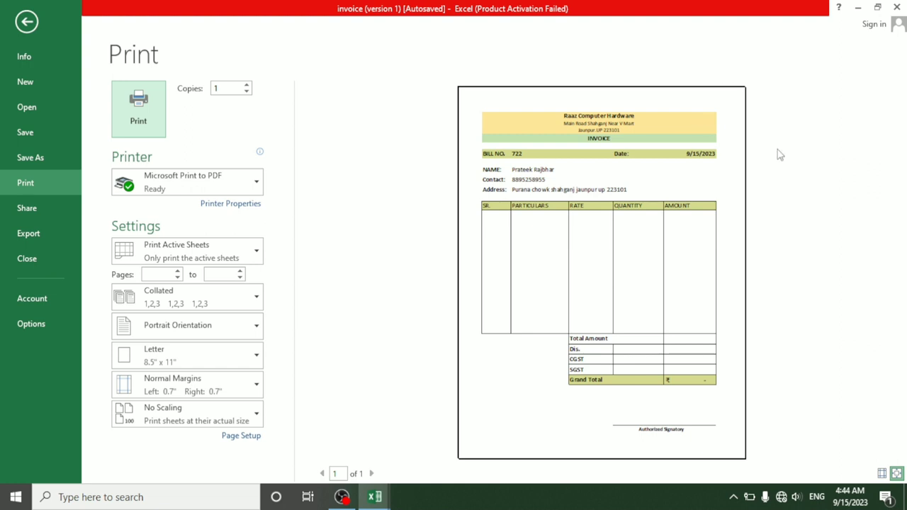
Step: Zoom the print preview to page, scroll down to the Grand Total, and return to the worksheet
left_click(896, 473)
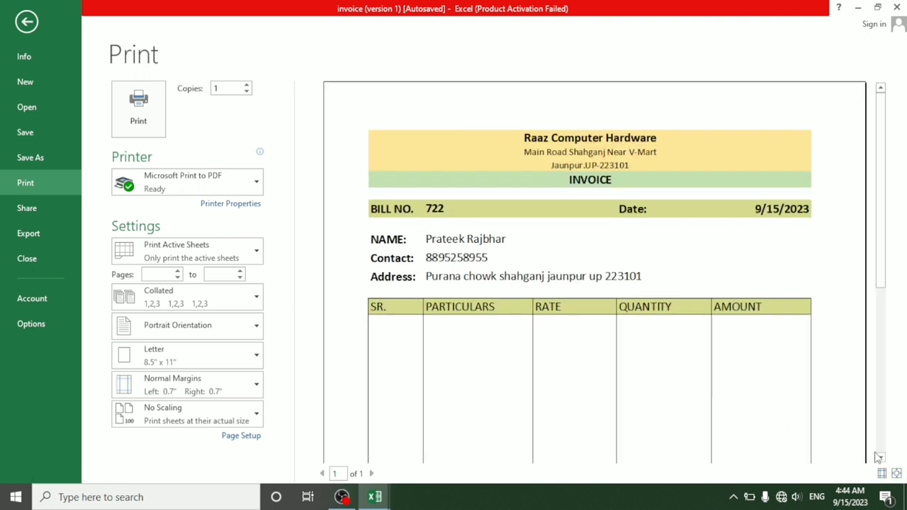
left_click(880, 457)
left_click_drag(880, 455, 883, 460)
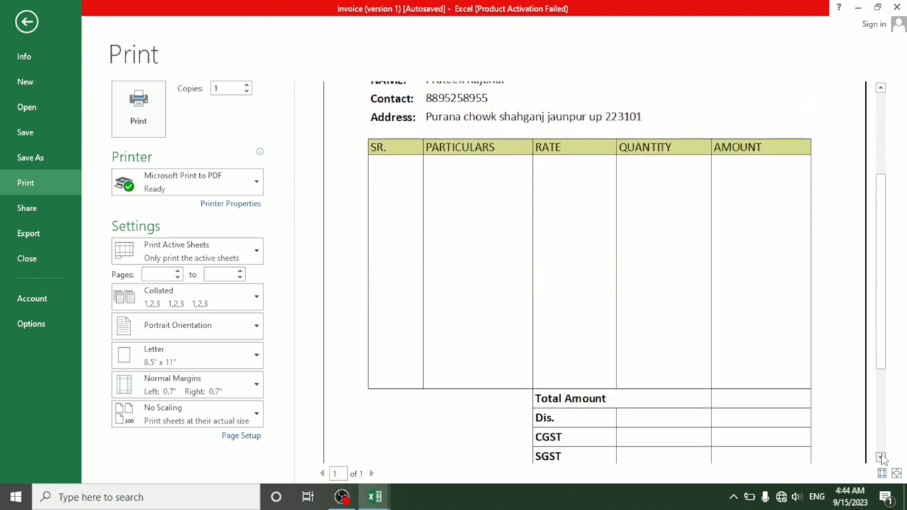
left_click_drag(883, 459, 792, 373)
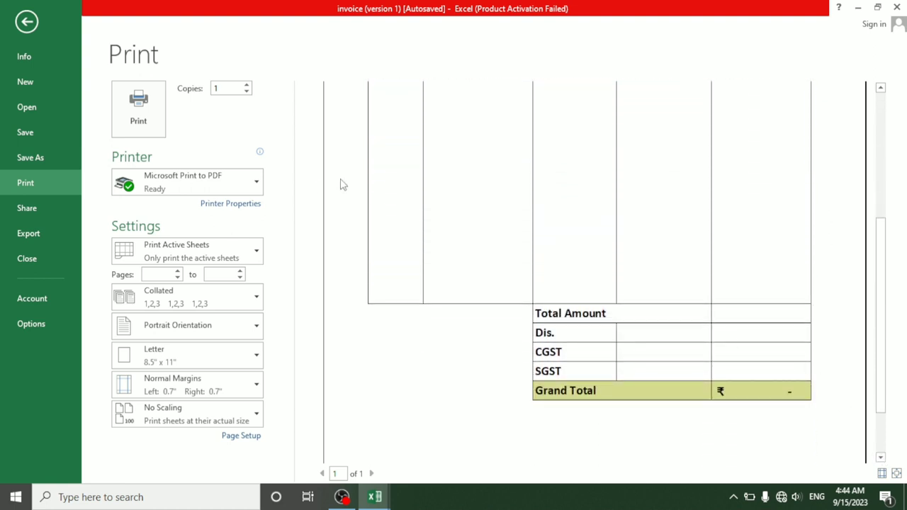
left_click(22, 23)
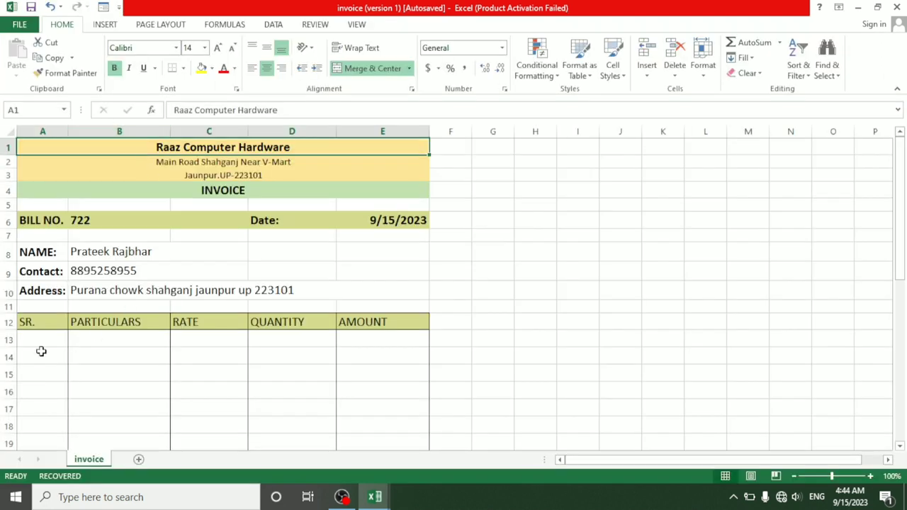
Step: Enter 'keyboard' as the first item's particulars in B13
left_click(99, 337)
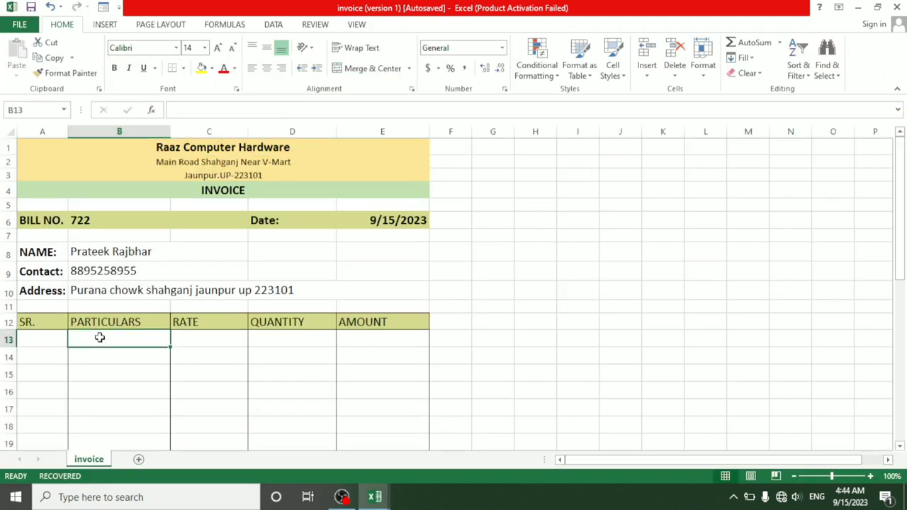
type("k")
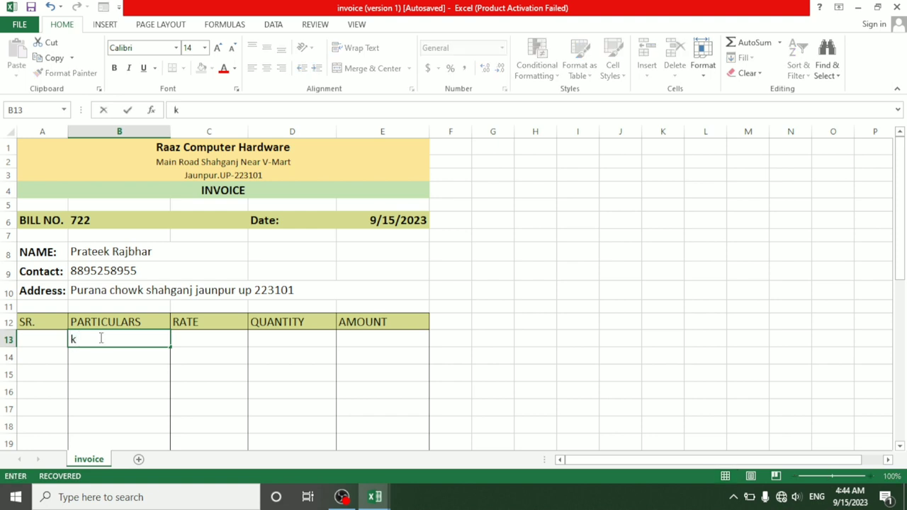
type("eybo")
type("ard")
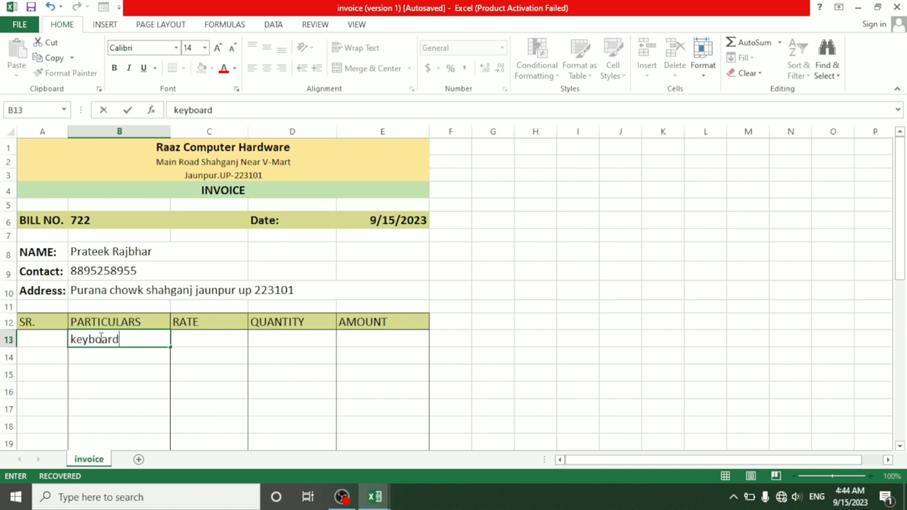
key("Tab")
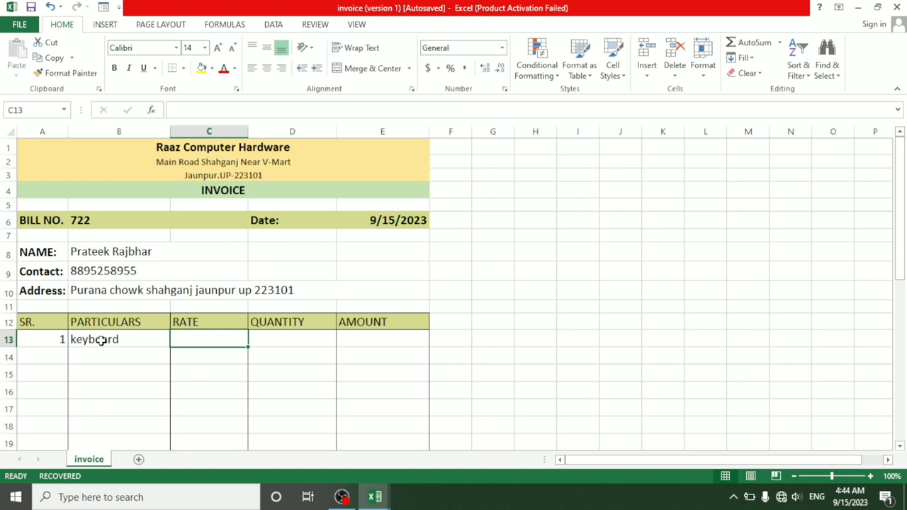
Step: Give the keyboard a rate of 150 and quantity 3, so its amount shows 450
type("2")
key("Tab")
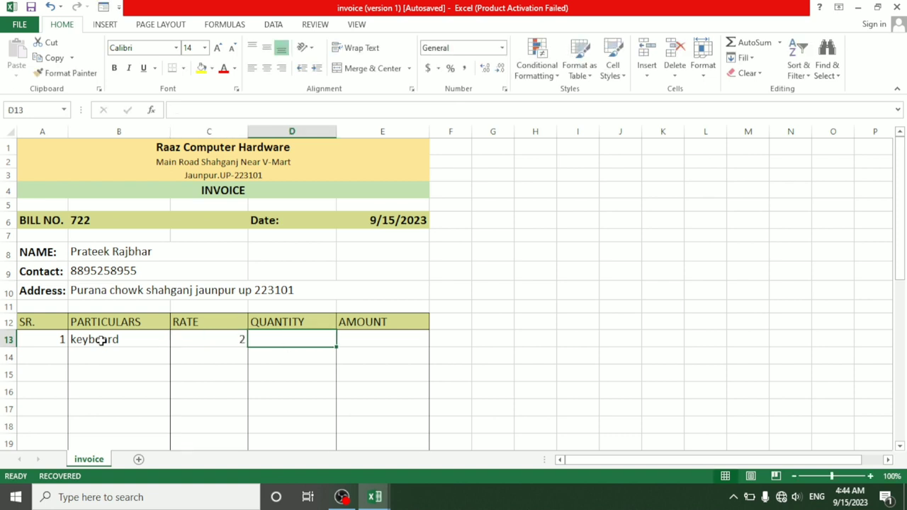
key("Left")
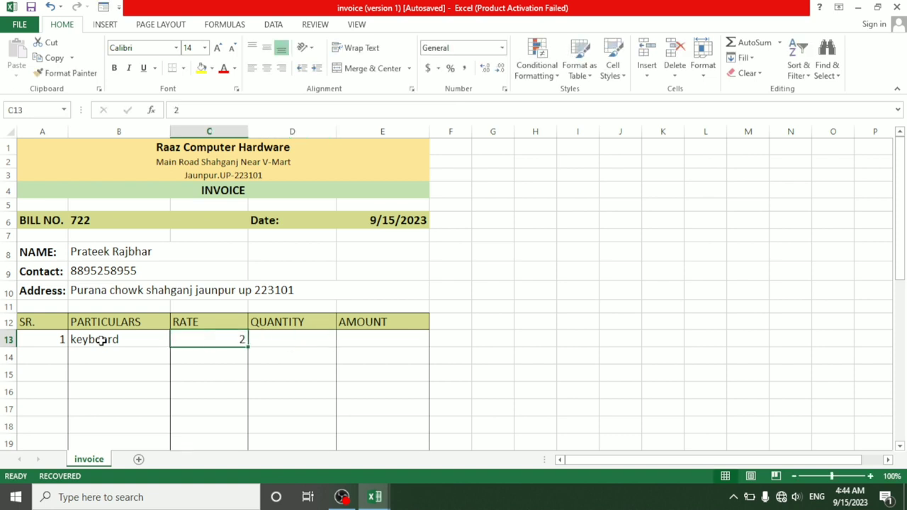
type("1")
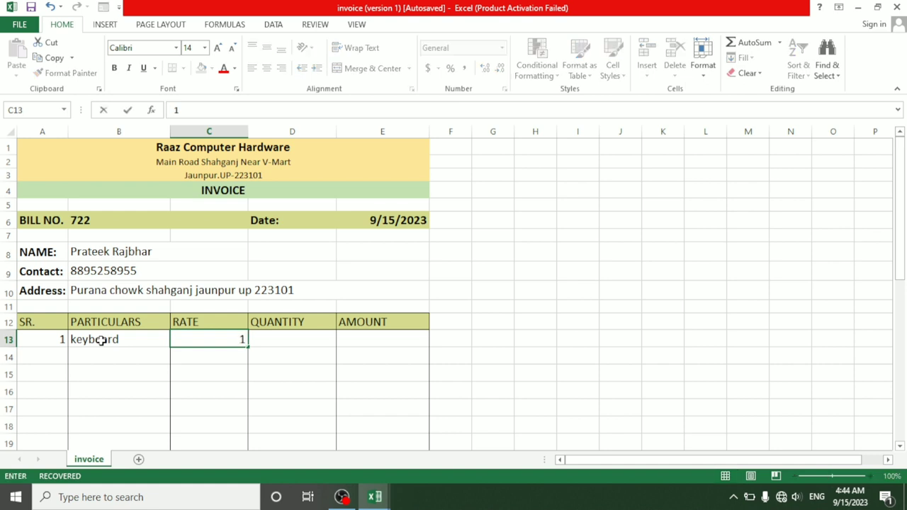
type("50")
key("Right")
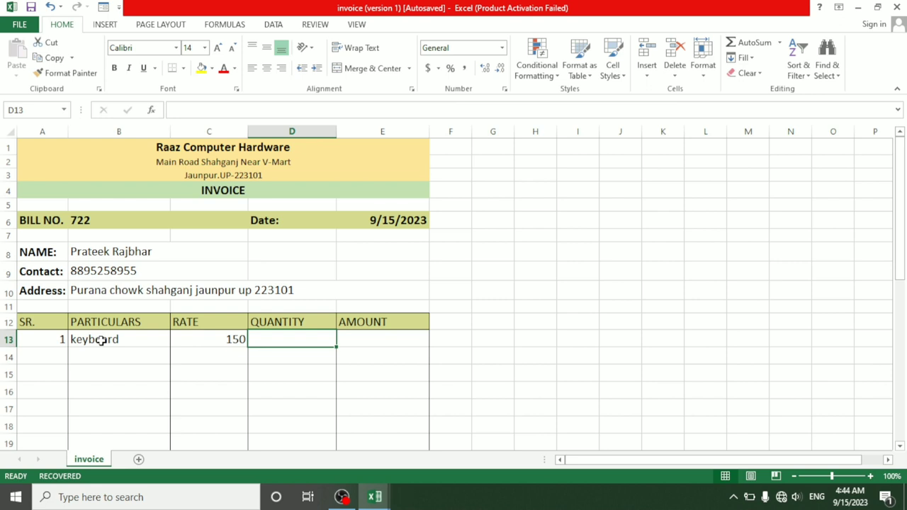
type("3")
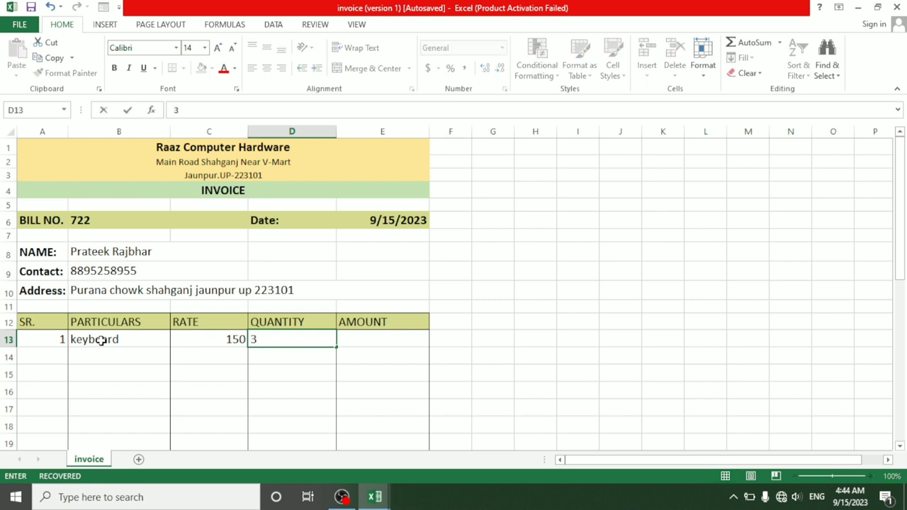
key("Return")
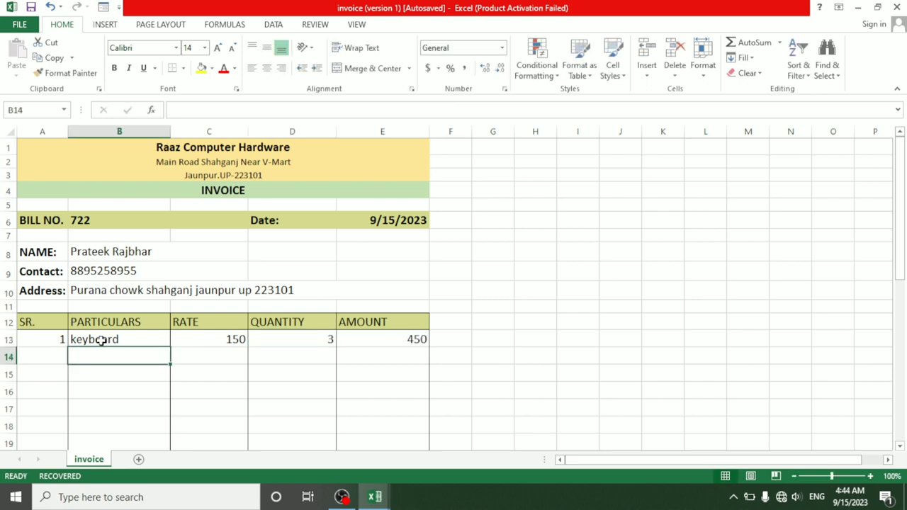
key("Down")
key("Down")
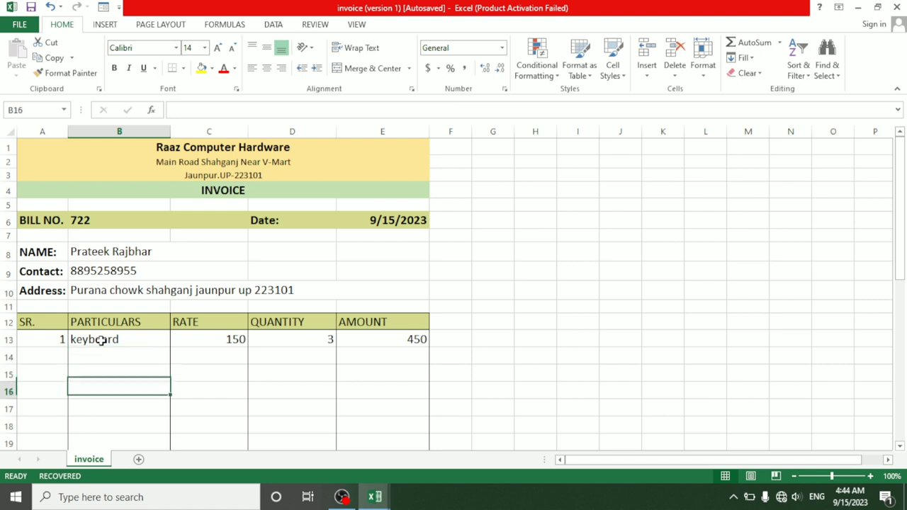
key("Down")
key("Down")
key("Down")
key("Down")
key("Down")
key("Down")
key("Down")
key("Down")
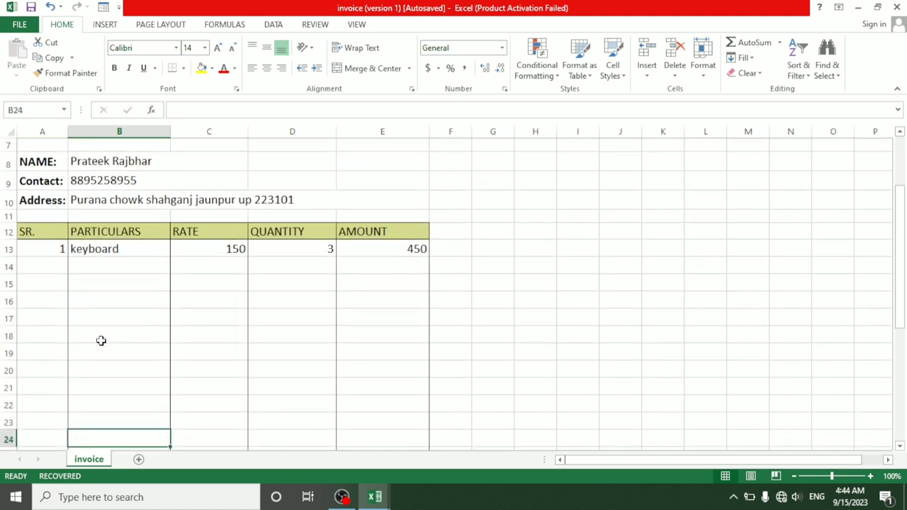
key("Down")
key("Down")
key("Down")
key("Down")
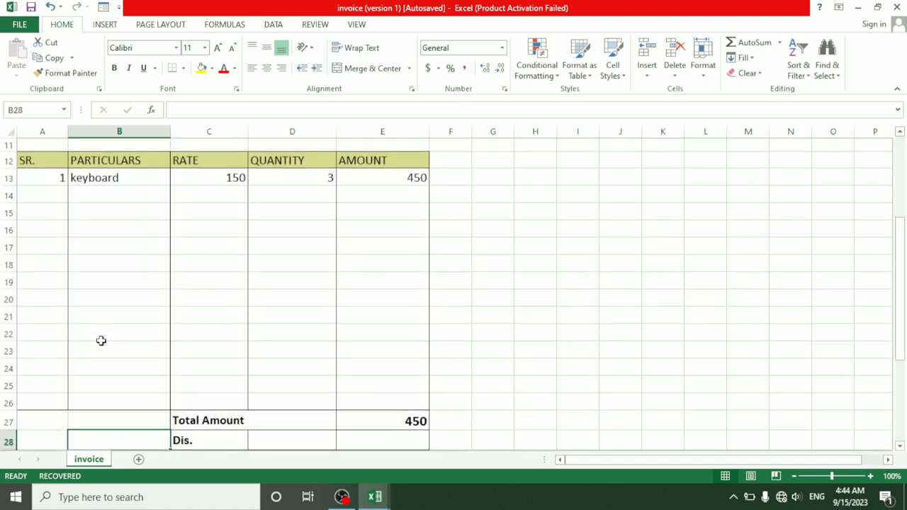
Step: Enter 1 for discount and 9 each for CGST and SGST in D28:D30
key("Right")
key("Right")
key("Up")
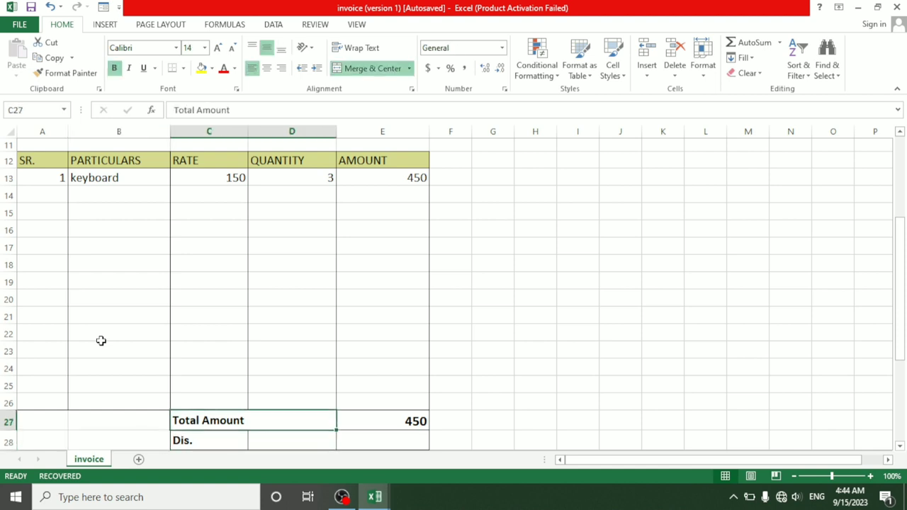
key("Right")
key("Down")
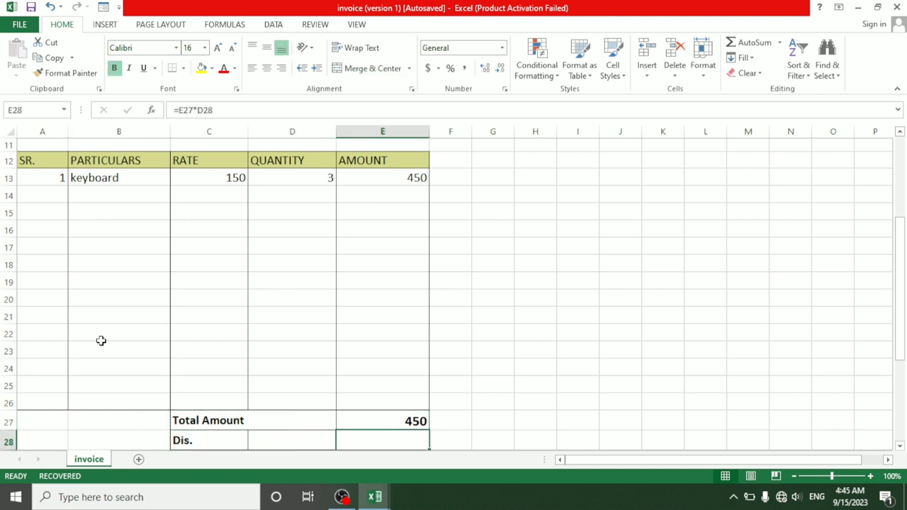
key("Left")
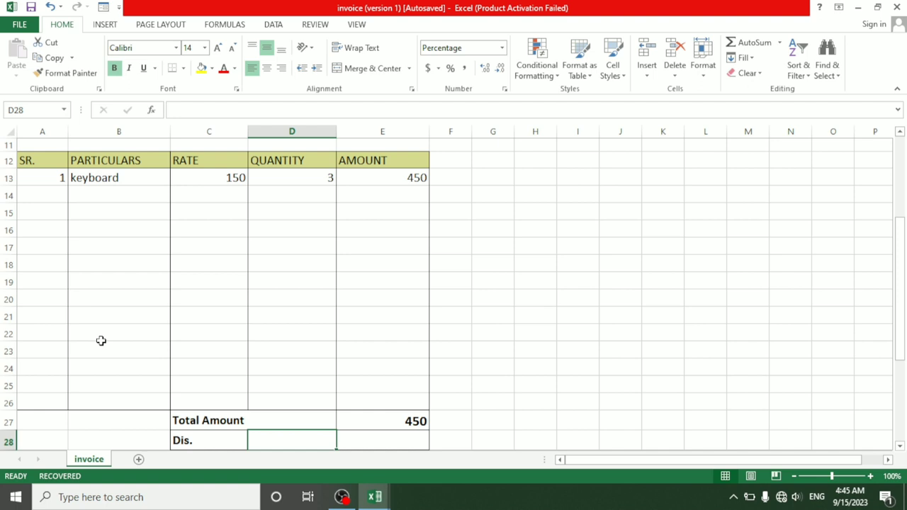
type("1")
key("Return")
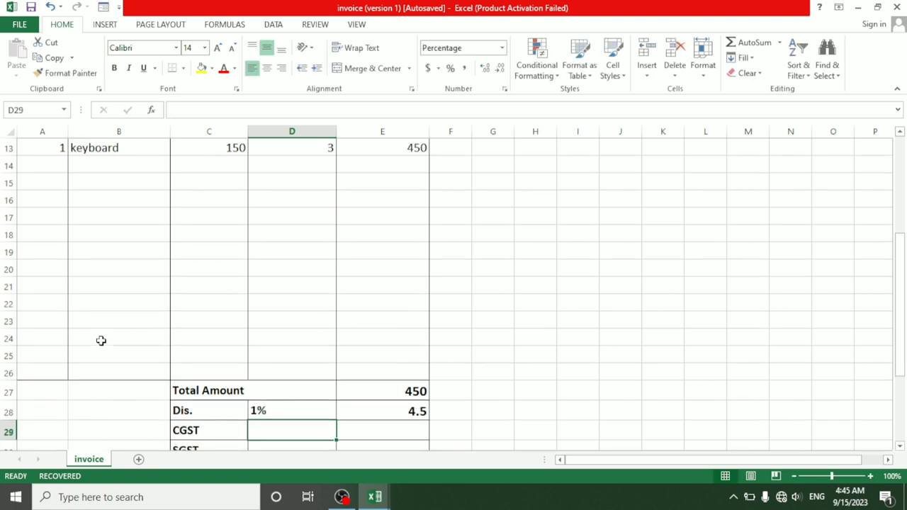
type("9")
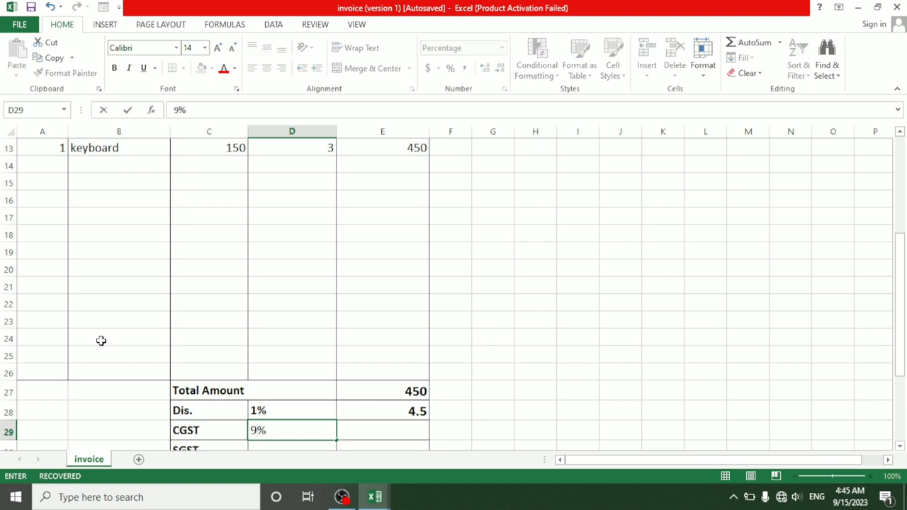
key("Return")
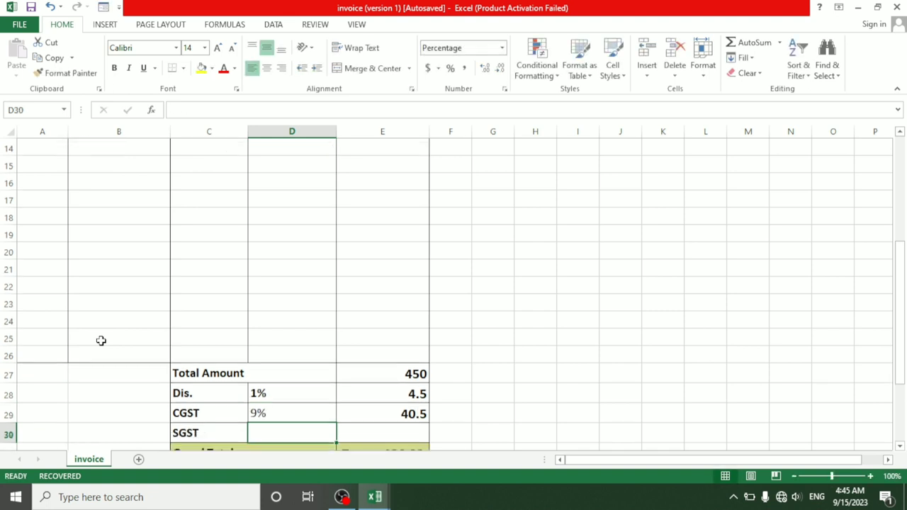
type("9")
key("Return")
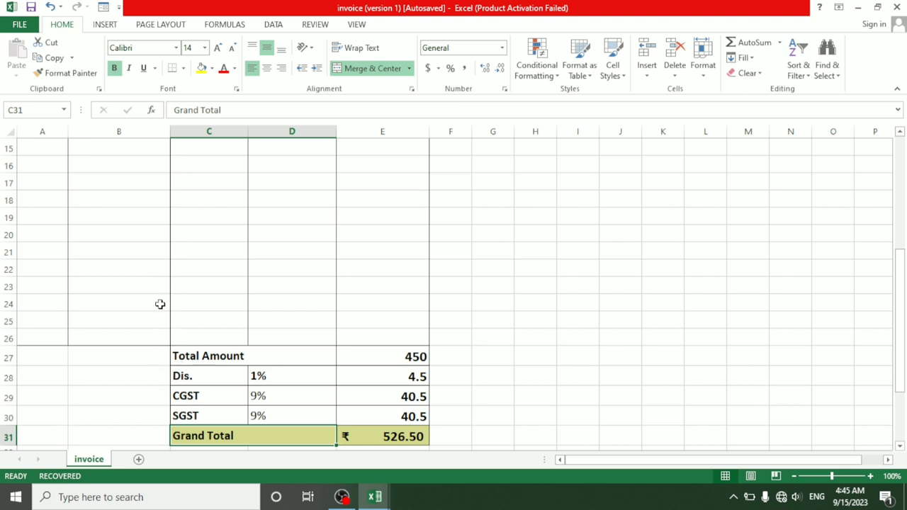
Step: Add a blank worksheet, then copy the invoice's top block A1:E12 from the invoice sheet
left_click(139, 460)
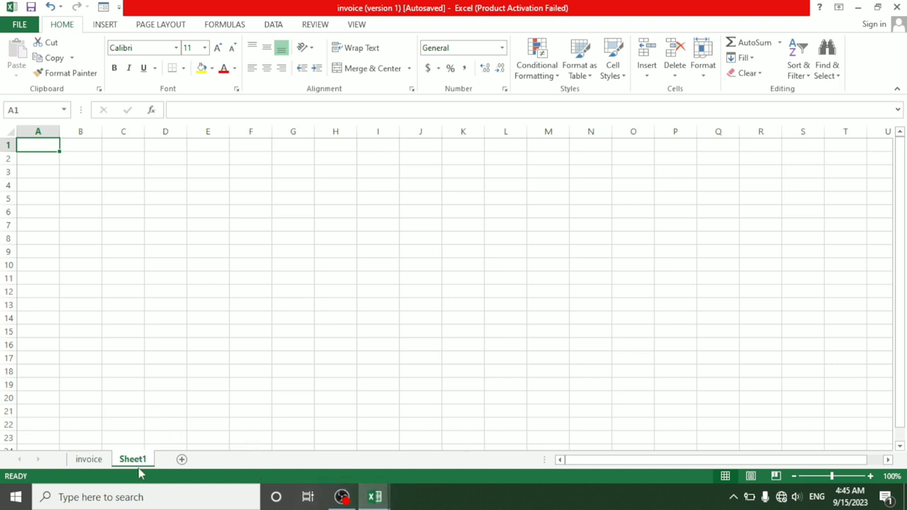
left_click(88, 459)
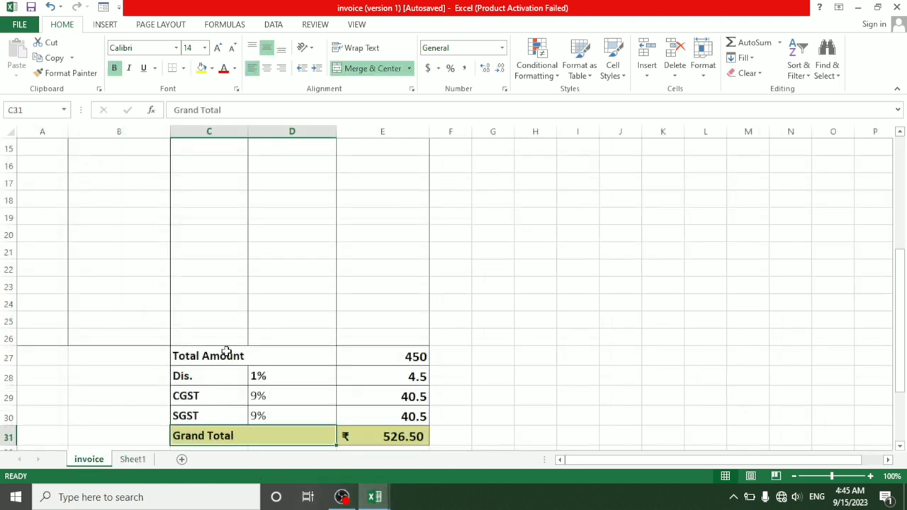
key("Up")
key("Up")
key("Up")
key("Up")
key("Up")
key("Up")
key("Up")
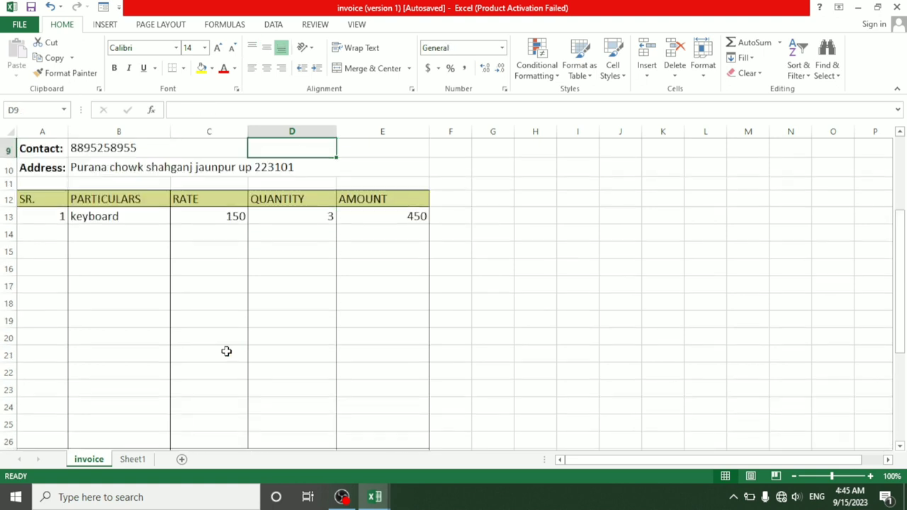
key("Up")
key("Up")
key("Up")
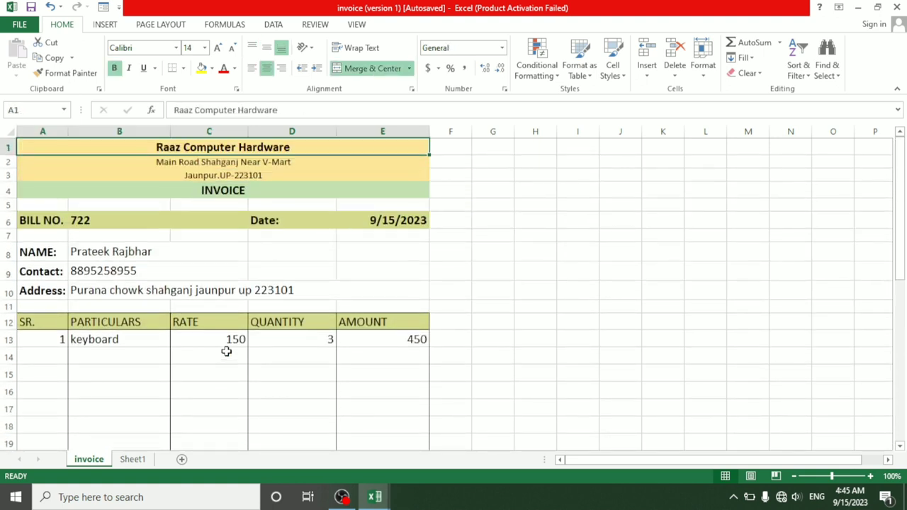
key("shift+Down")
key("shift+Down")
key("shift+Down")
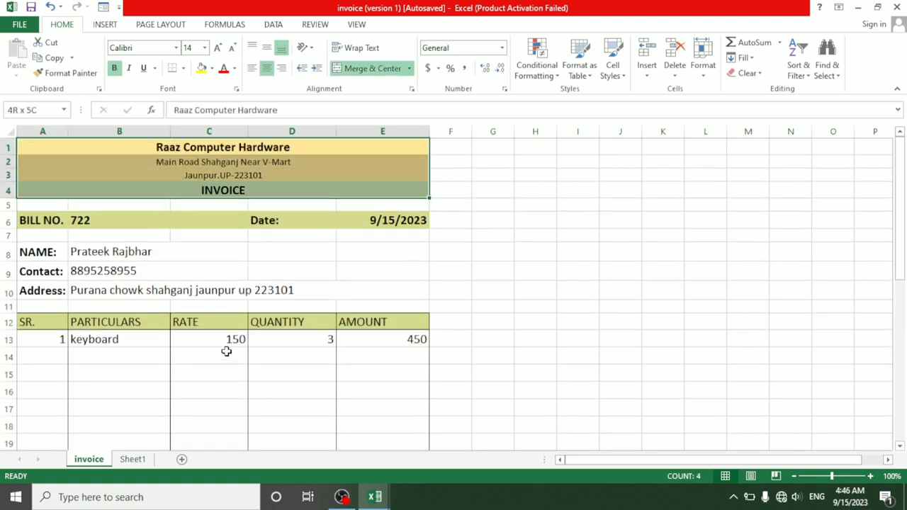
key("shift+Down")
key("shift+Down")
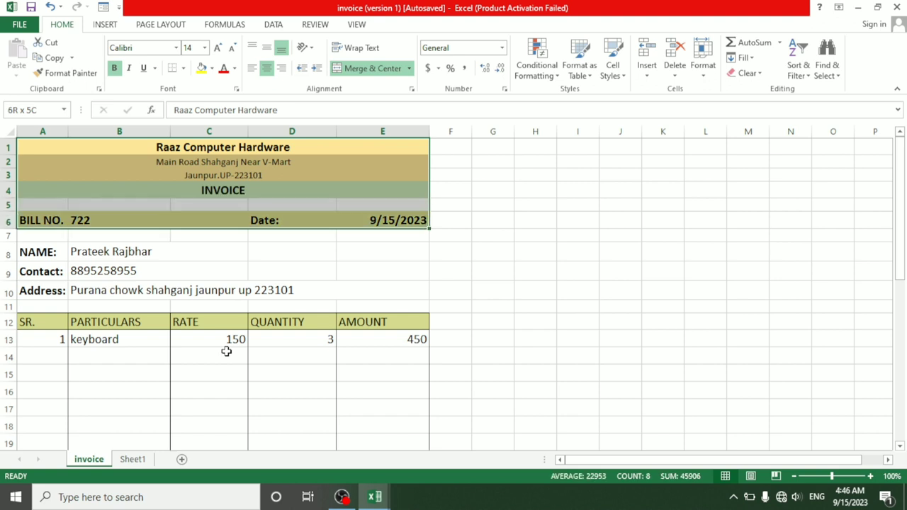
key("shift+Down")
key("shift+Down")
key("shift+Down")
key("shift+Down")
key("shift+Down")
key("shift+Down")
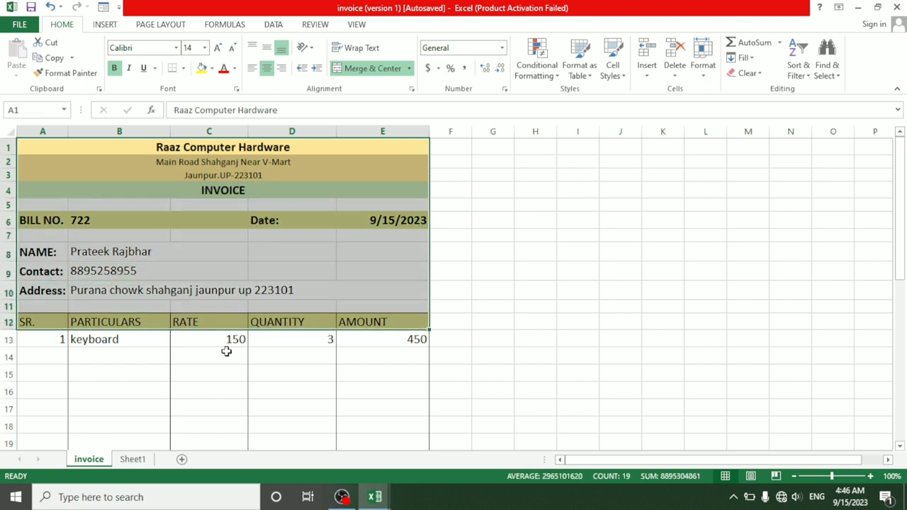
key("ctrl+c")
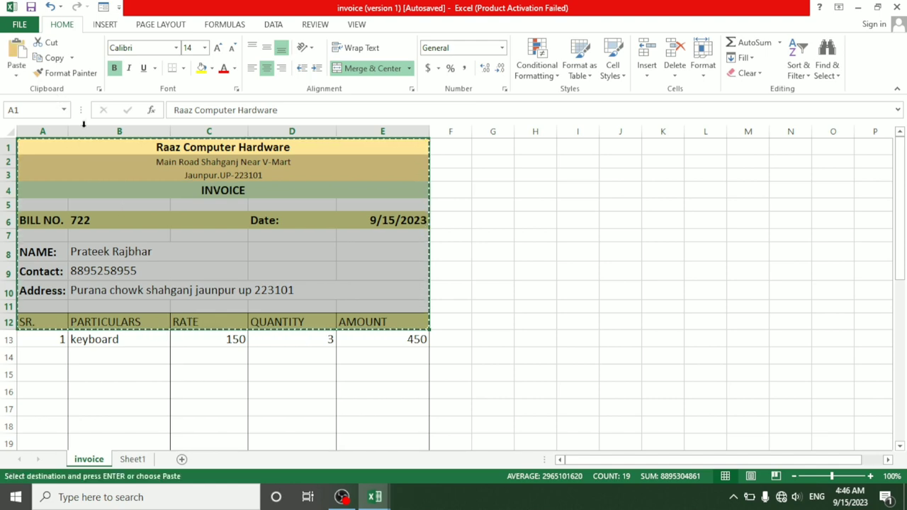
Step: Paste the copied invoice rows onto Sheet1 as values only
left_click(133, 459)
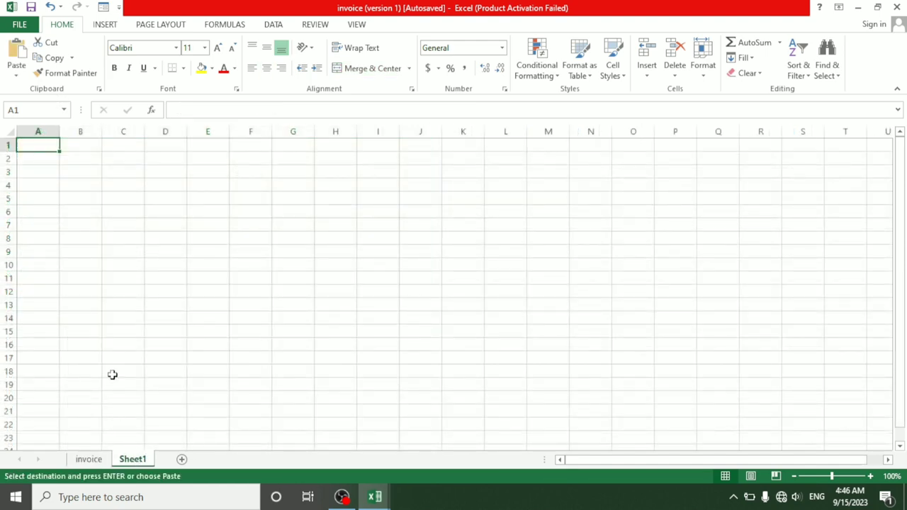
left_click(17, 76)
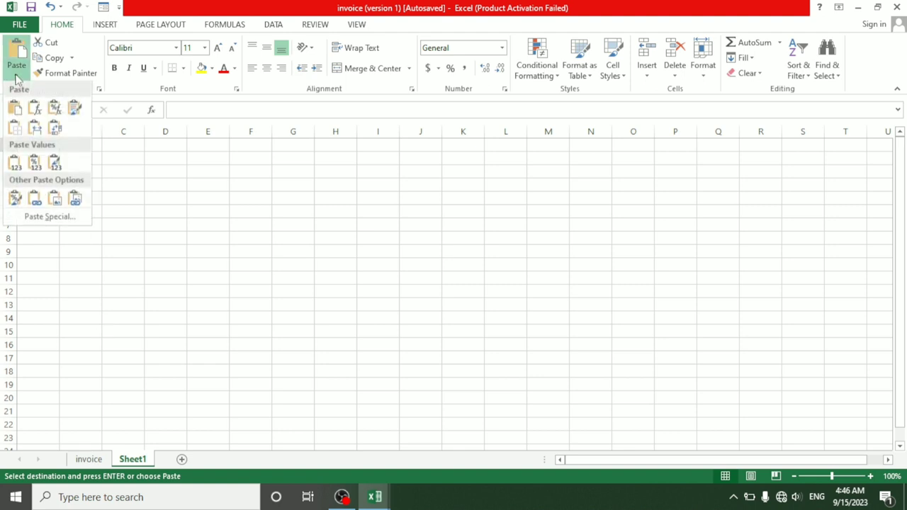
left_click(14, 164)
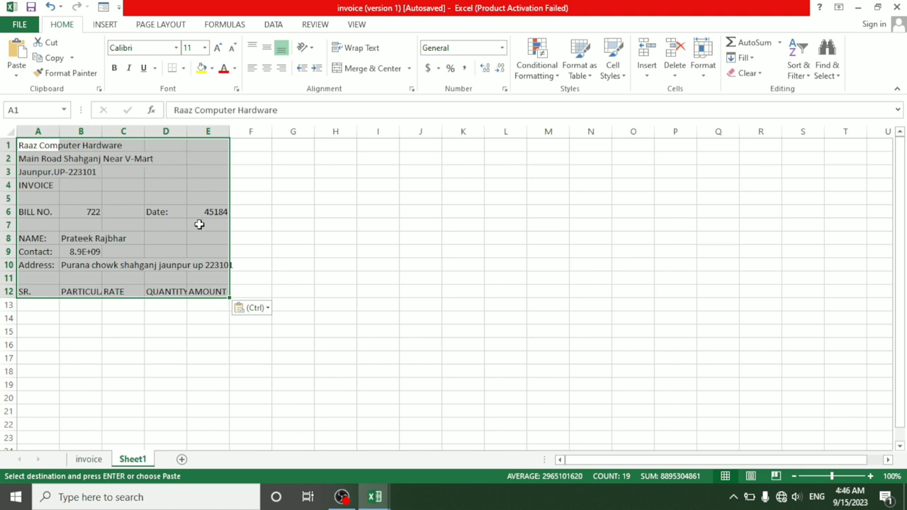
Step: Zoom Sheet1 to 140% and select A1, then the PARTICULARS heading in B12
left_click(871, 477)
left_click(871, 476)
left_click(871, 476)
left_click(871, 477)
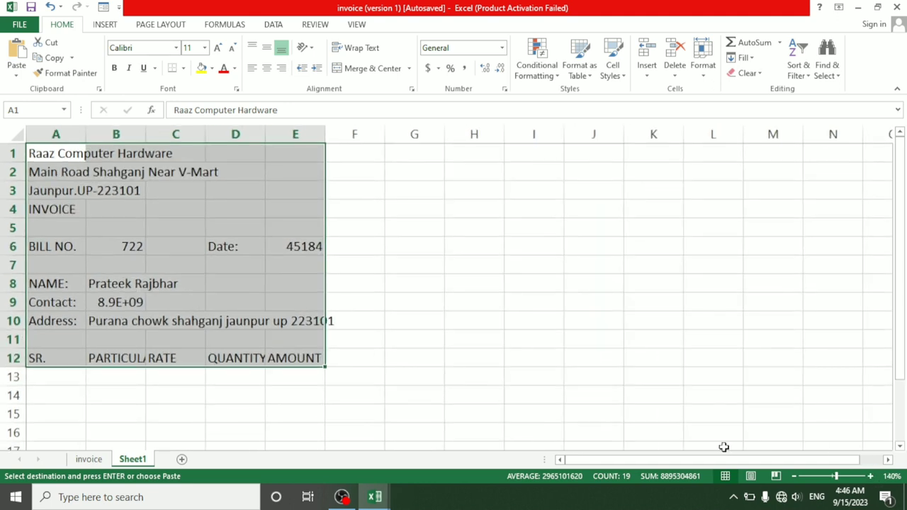
left_click(725, 447)
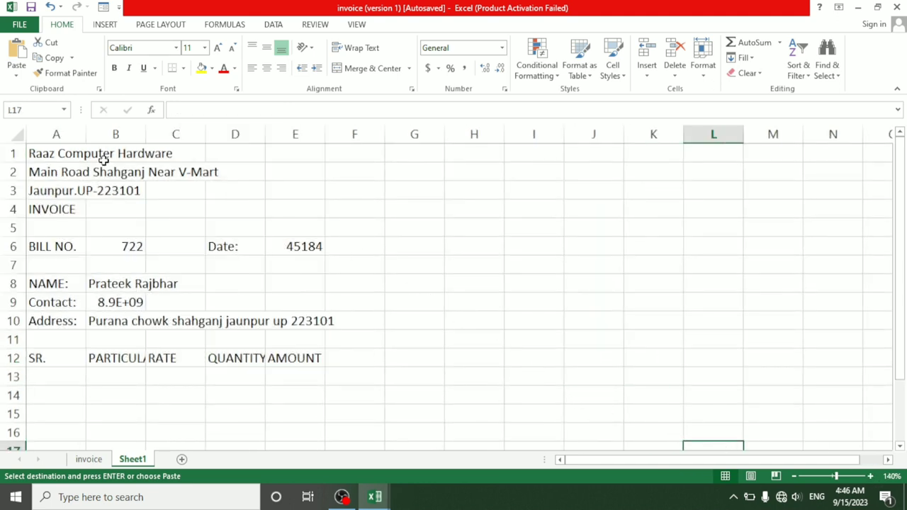
left_click(48, 157)
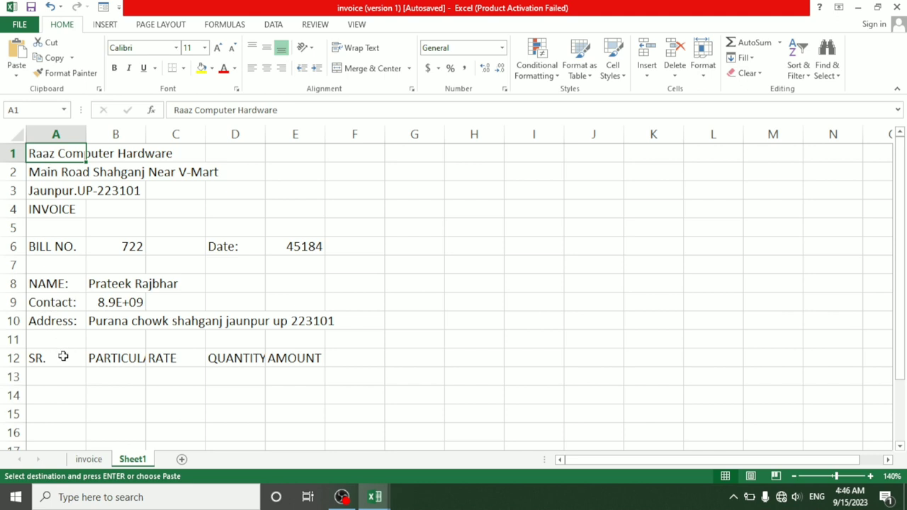
left_click(121, 359)
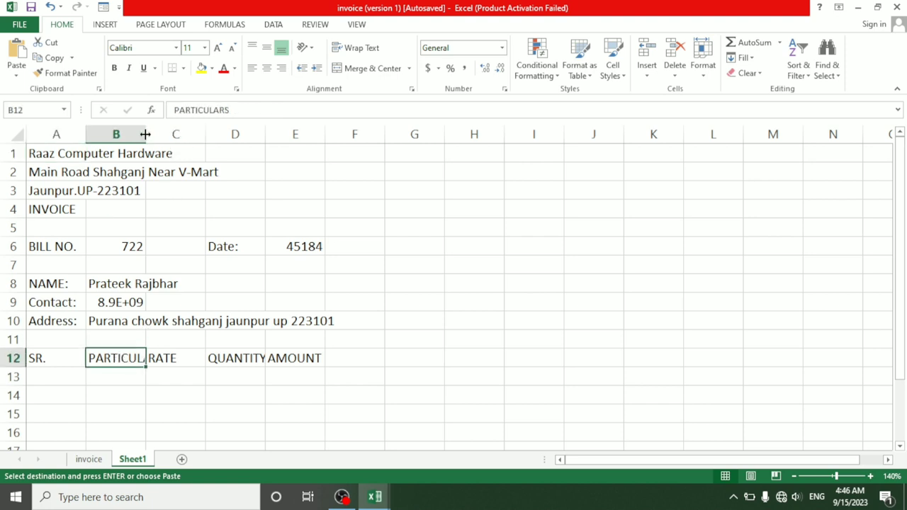
Step: Widen columns B, C, D and E so PARTICULARS, QUANTITY and the contact number fit
left_click_drag(144, 134, 176, 140)
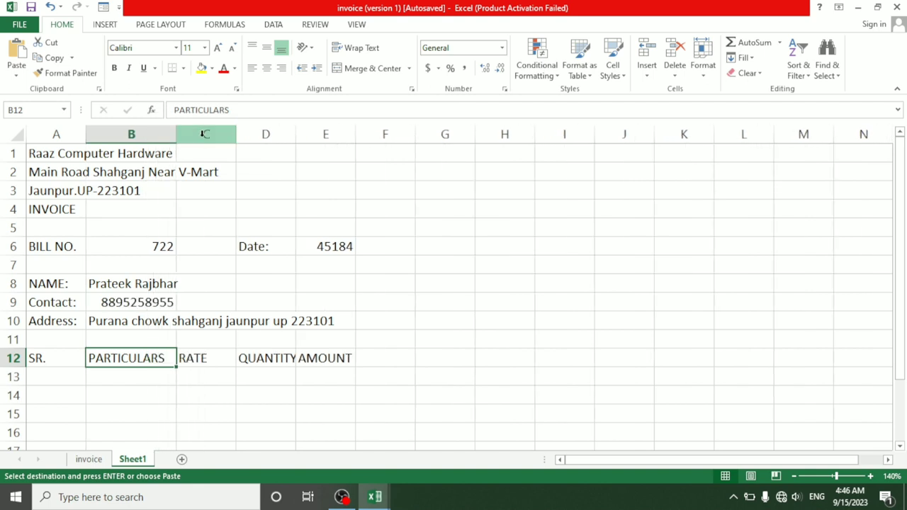
left_click_drag(236, 134, 251, 137)
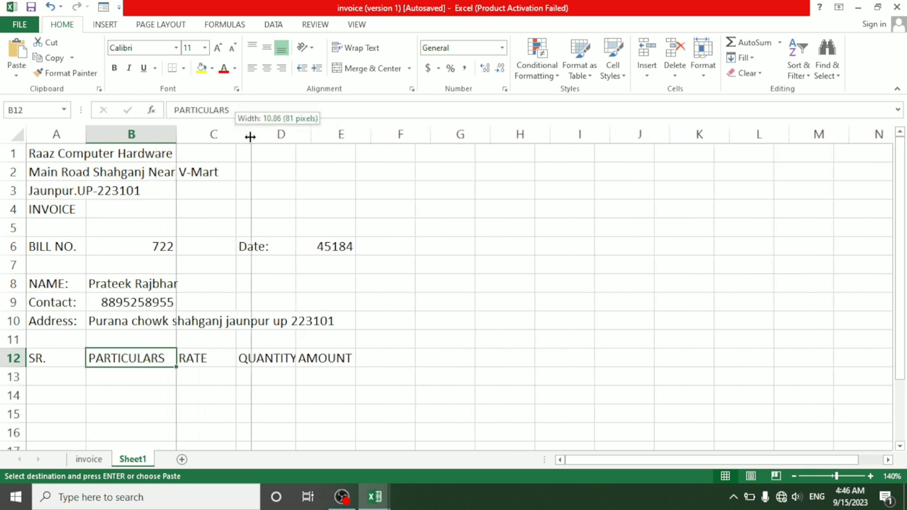
left_click_drag(311, 134, 350, 143)
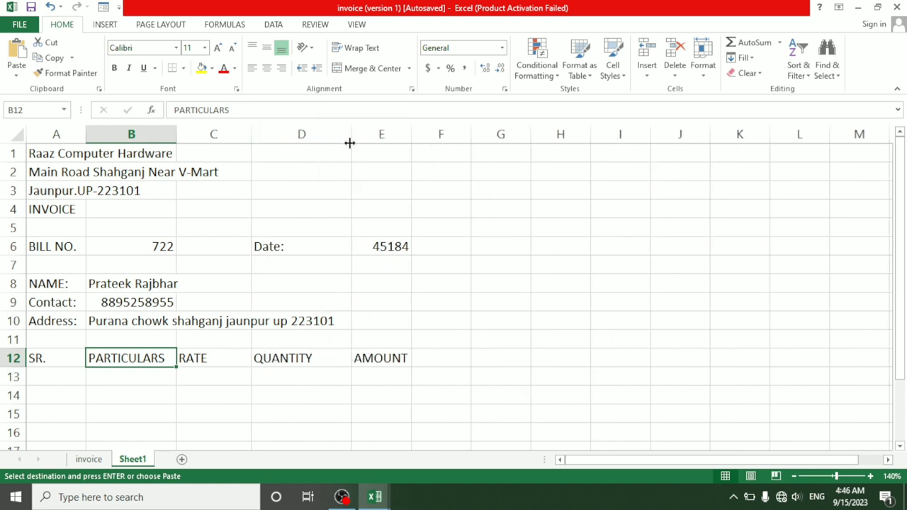
left_click_drag(411, 135, 448, 145)
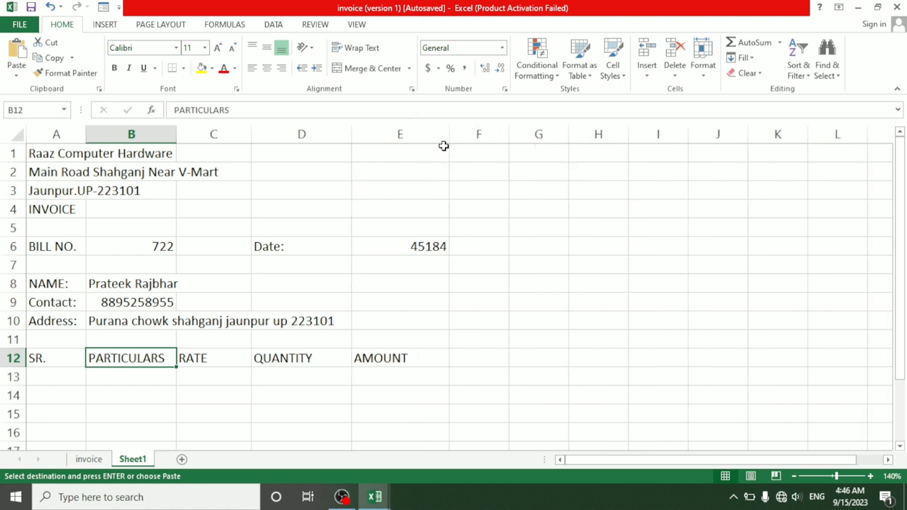
Step: Empty cells E6, B6, B8, B9 and B10: date, bill number, customer name, contact and address
left_click(398, 246)
key("BackSpace")
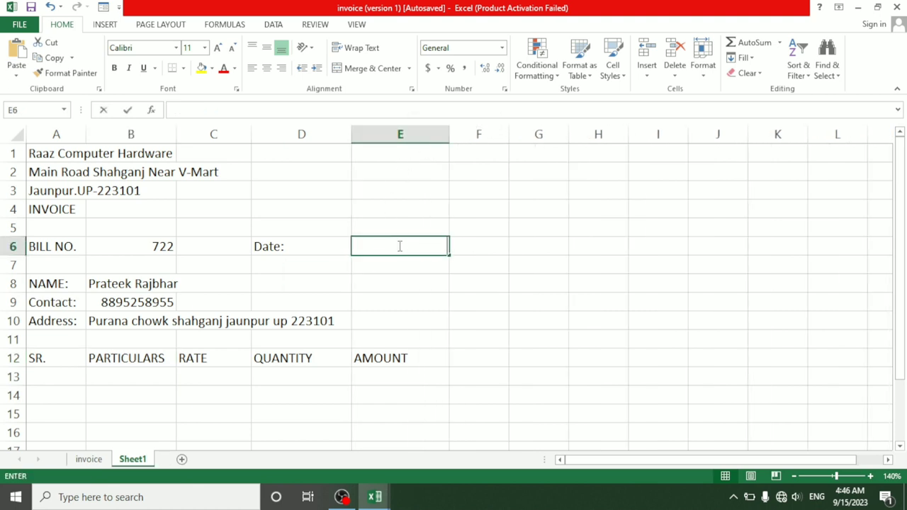
left_click(139, 246)
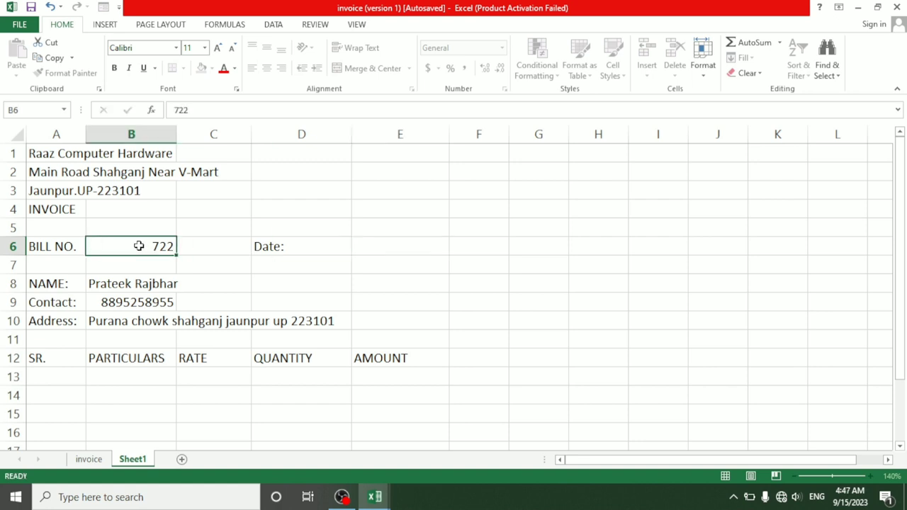
key("BackSpace")
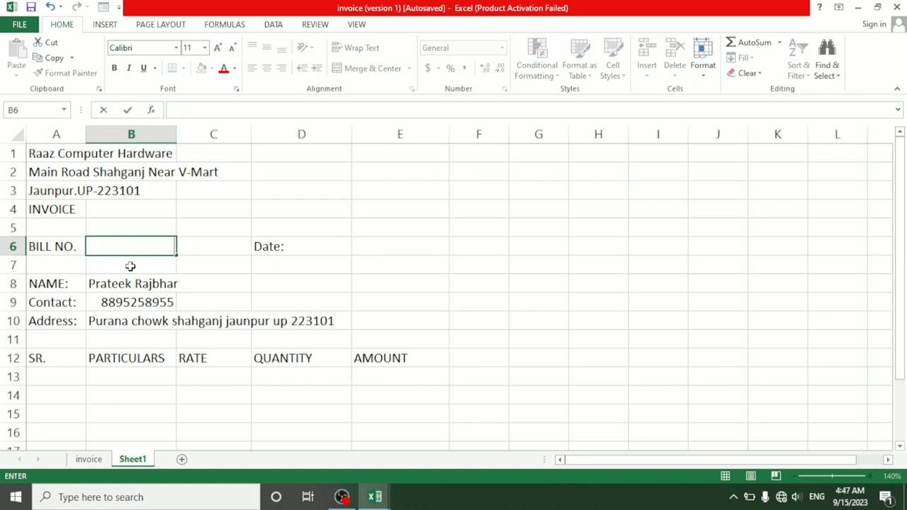
left_click(124, 286)
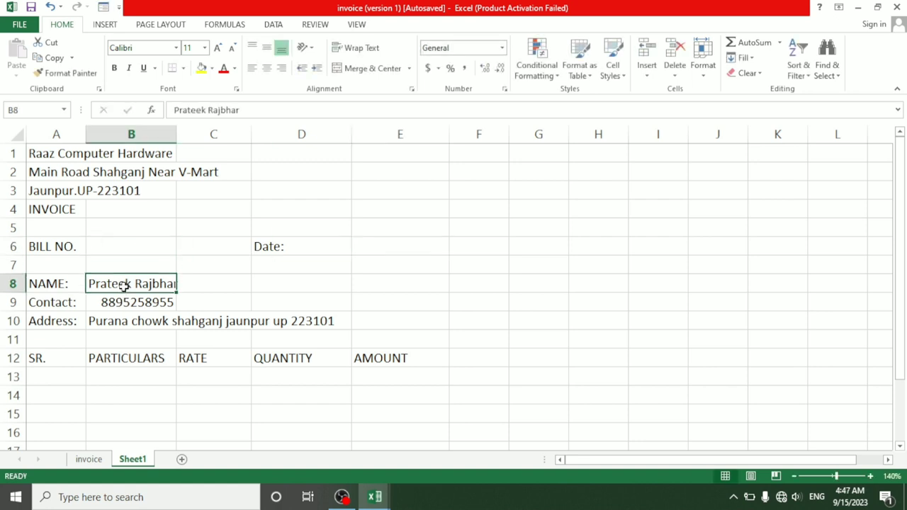
key("BackSpace")
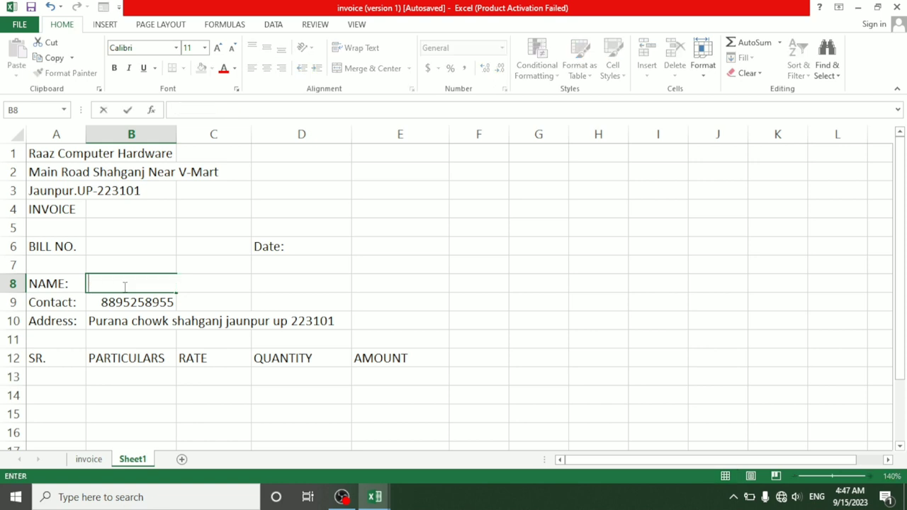
key("Return")
key("BackSpace")
key("Return")
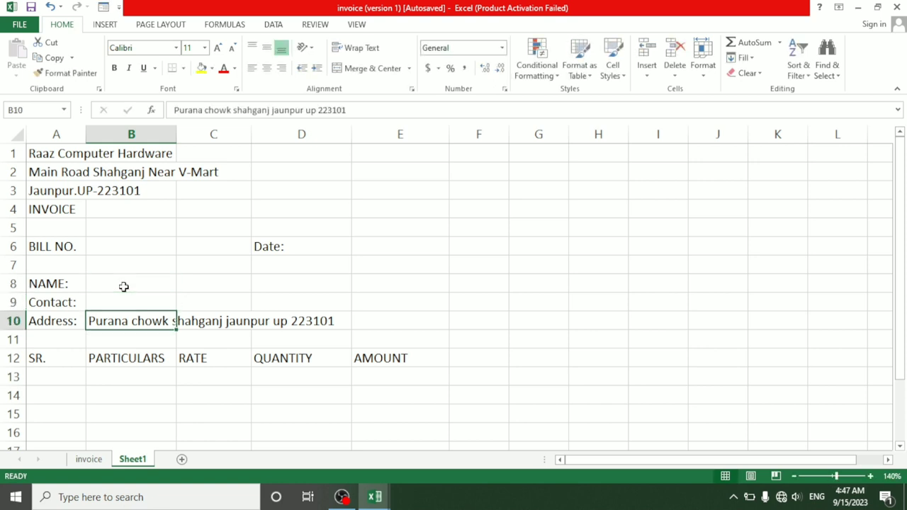
key("BackSpace")
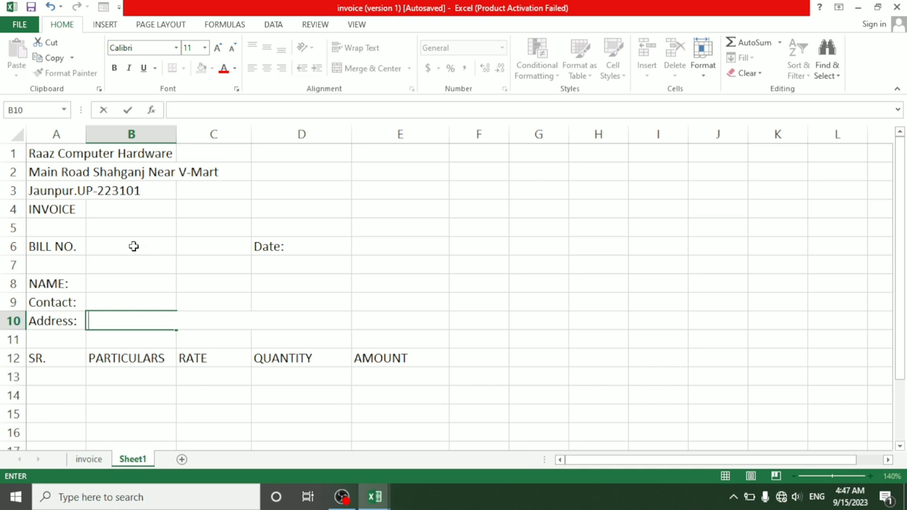
left_click(134, 246)
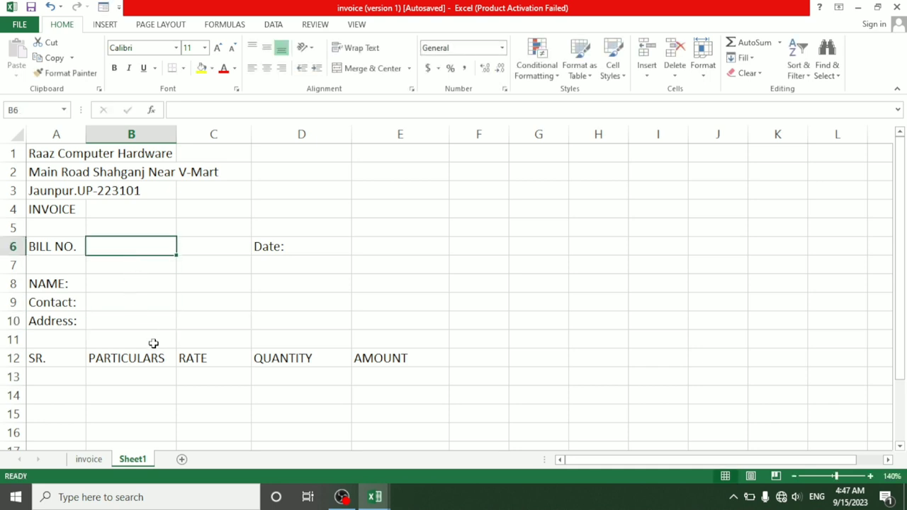
Step: Replace the AMOUNT heading in E12 with 'Amount'
left_click(284, 358)
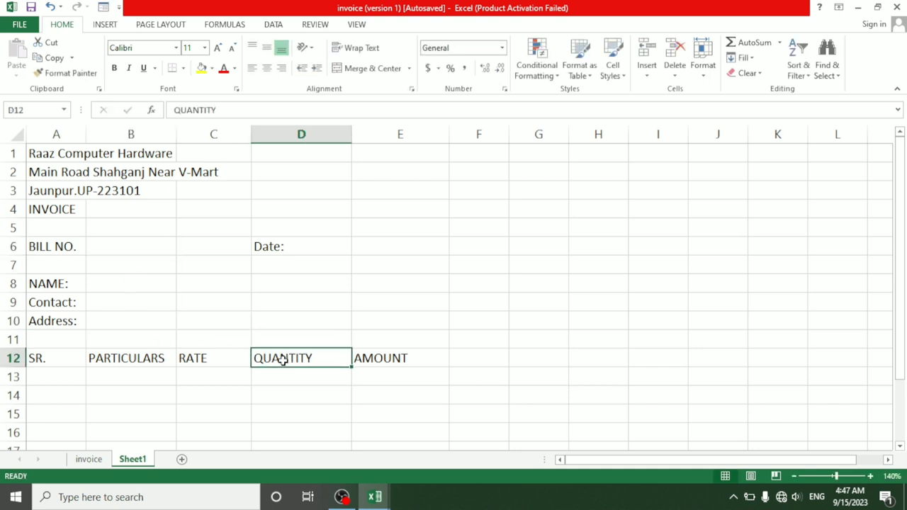
left_click(364, 360)
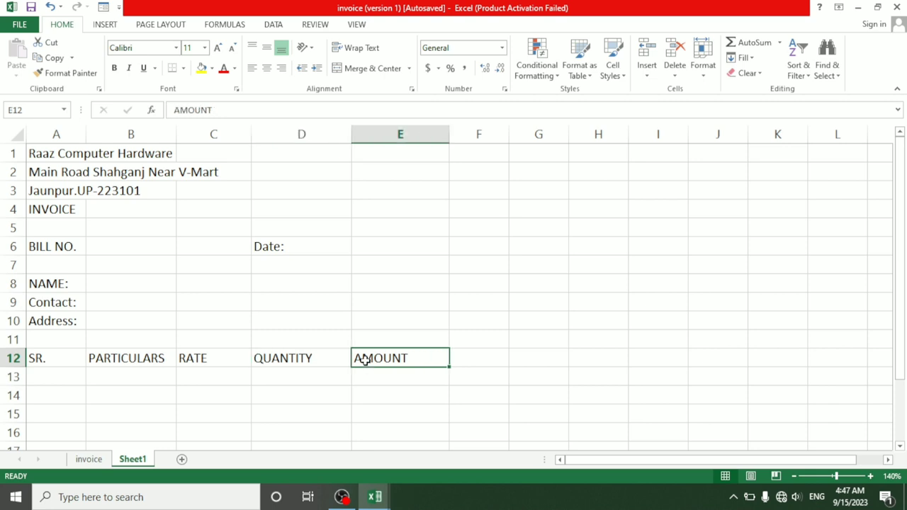
type("Am")
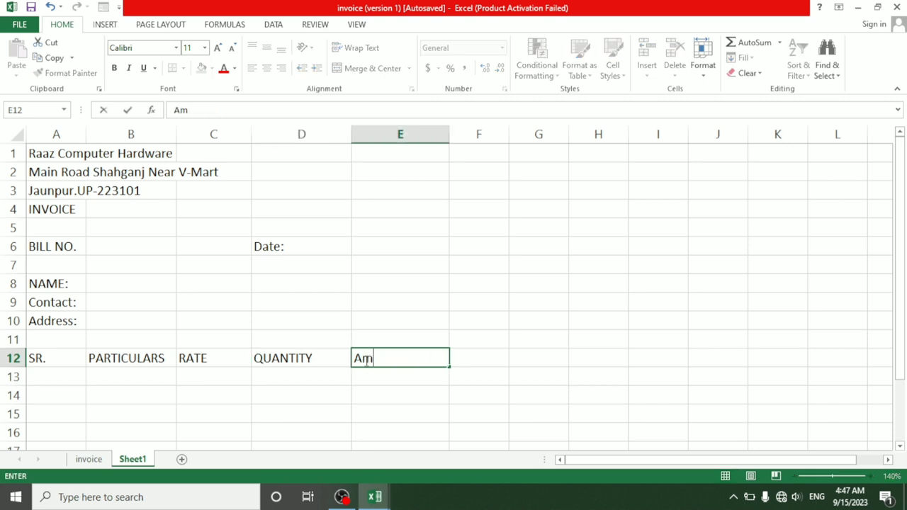
type("o")
type("nt")
key("BackSpace")
key("BackSpace")
key("BackSpace")
type("un")
key("Left")
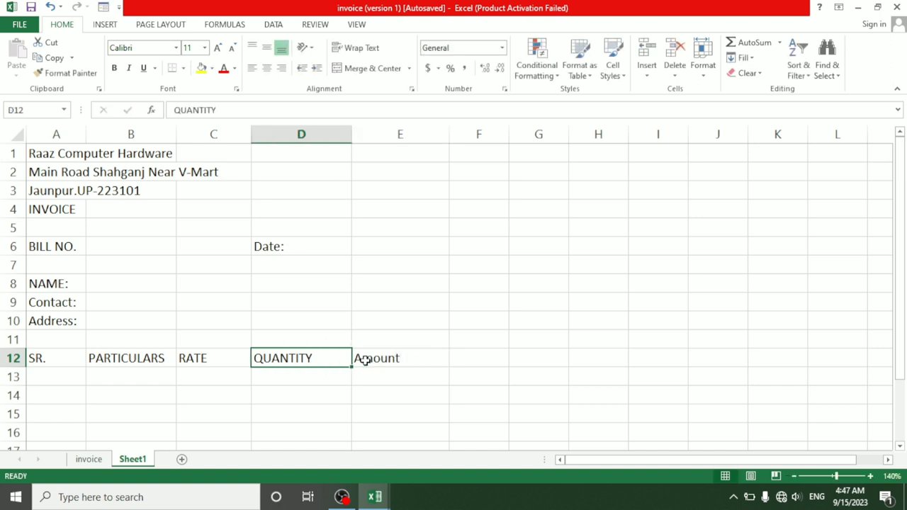
Step: Retitle D12, C12 and B12 as 'Quntity', 'Rate' and 'Particulars'
type("Qu")
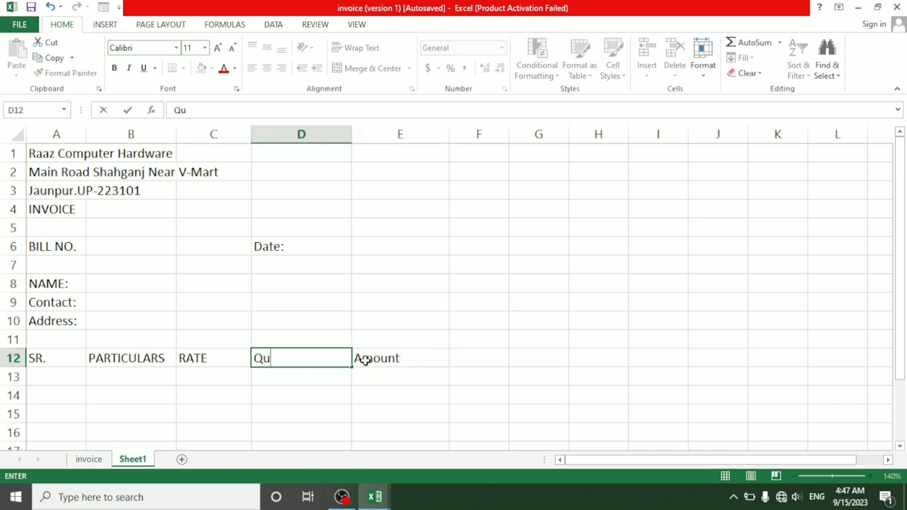
type("n")
type("ti")
type("ty")
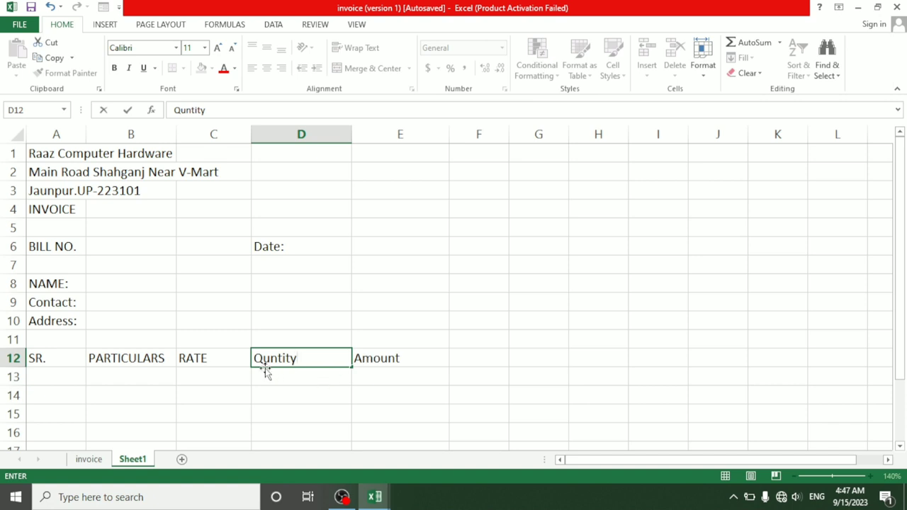
left_click(226, 358)
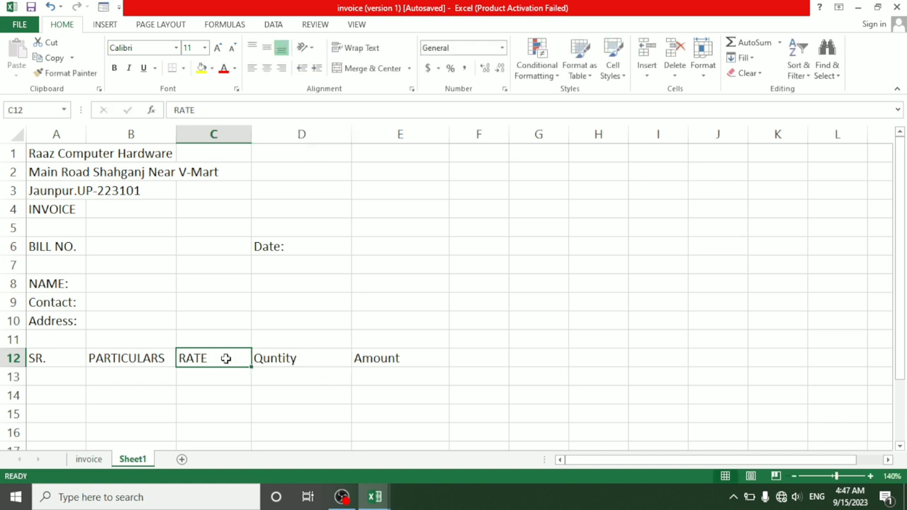
type("Rat")
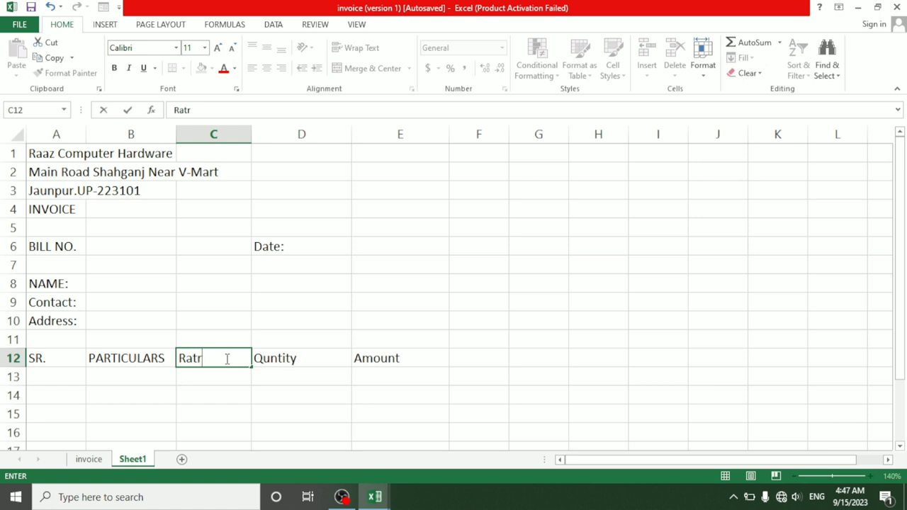
type("e")
left_click(131, 357)
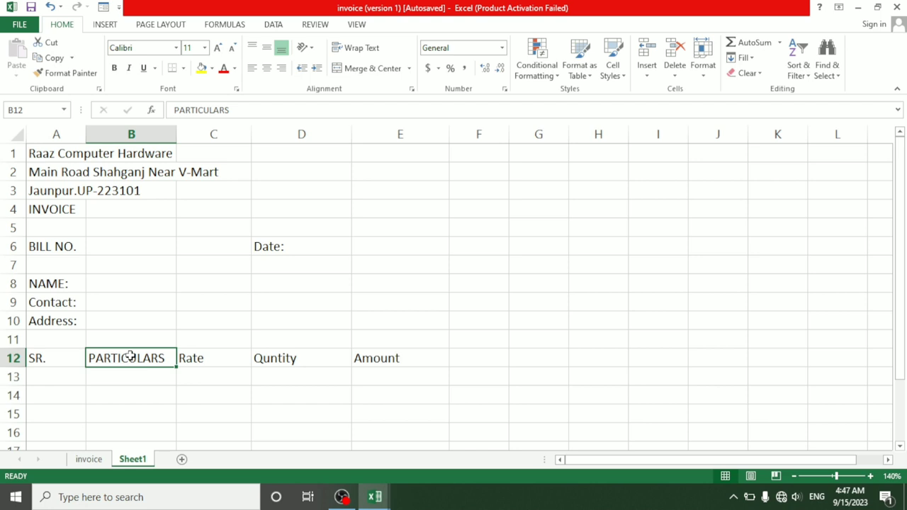
type("Partic")
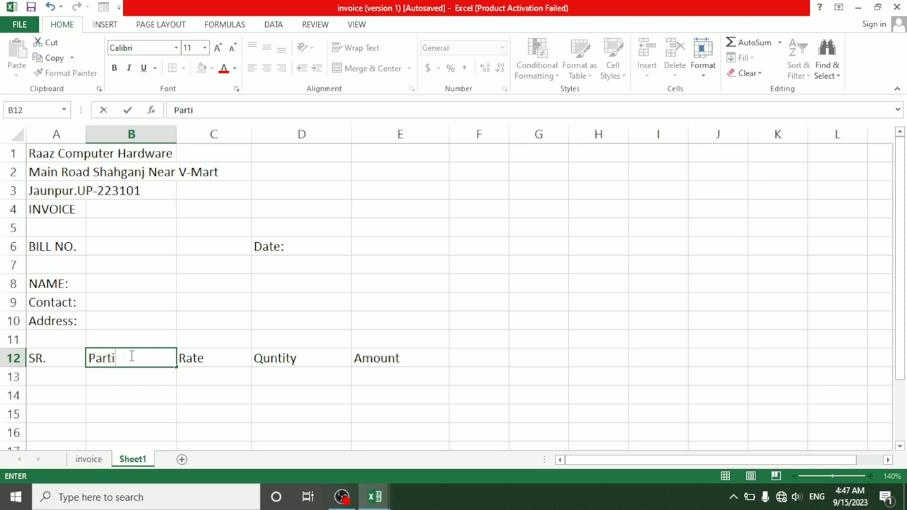
type("ulars")
key("Return")
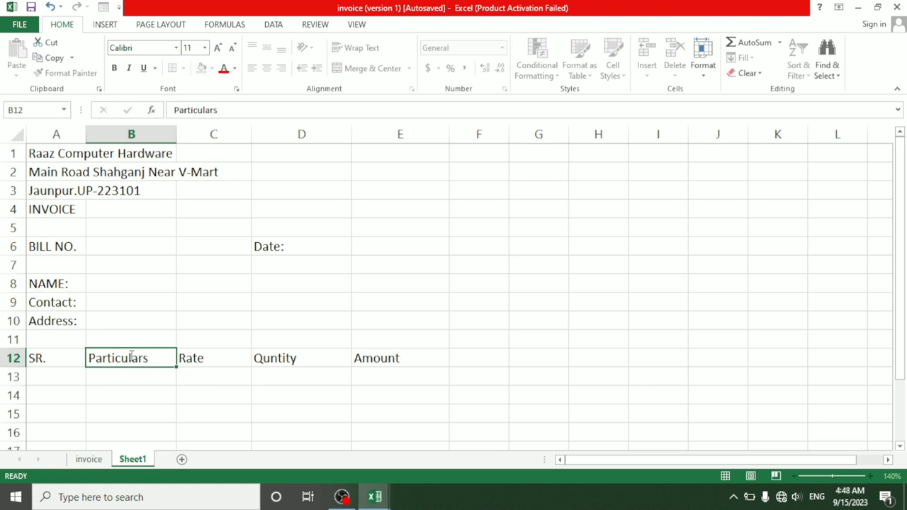
left_click(52, 357)
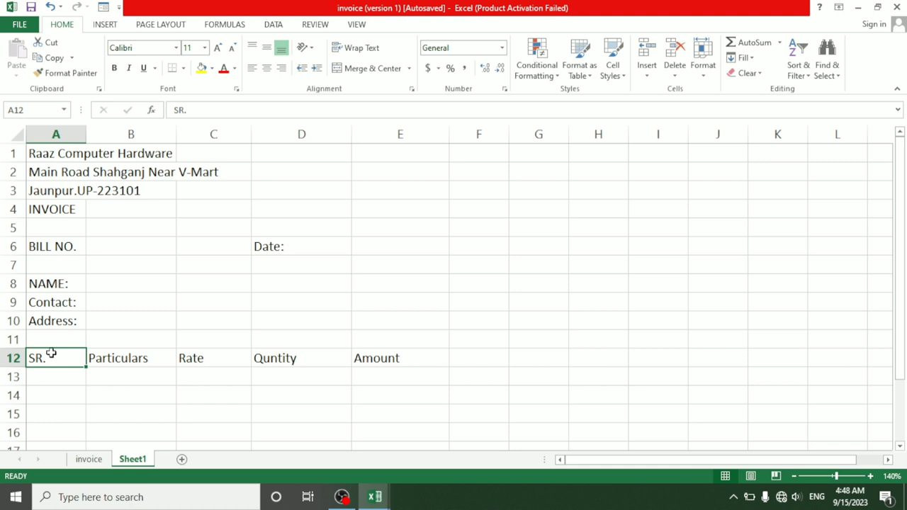
left_click(90, 460)
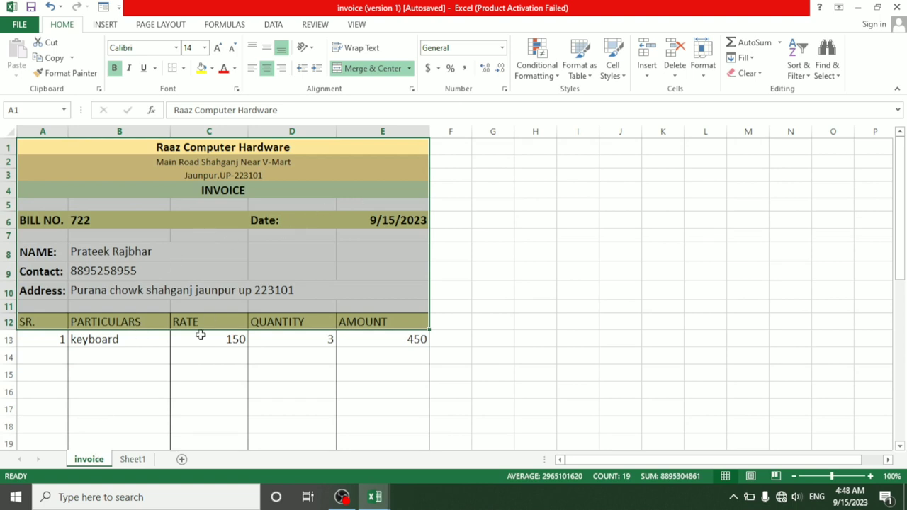
left_click(132, 459)
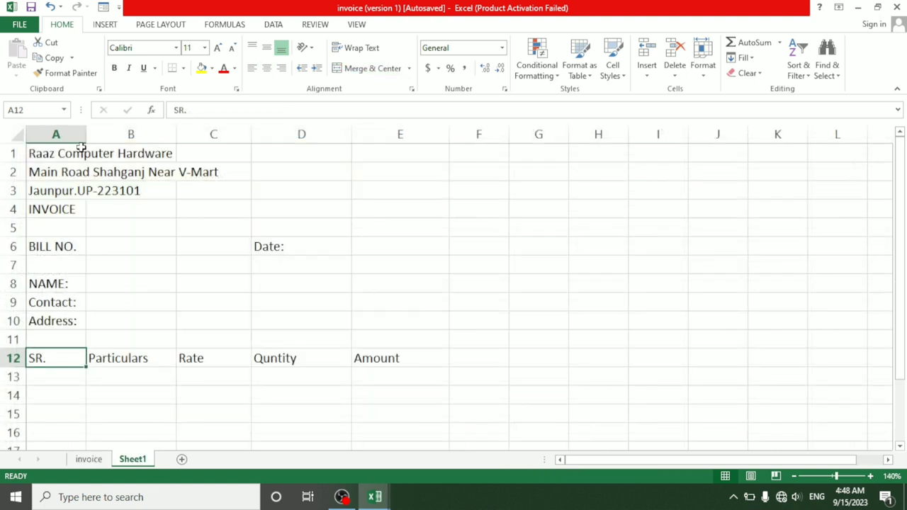
left_click(62, 151)
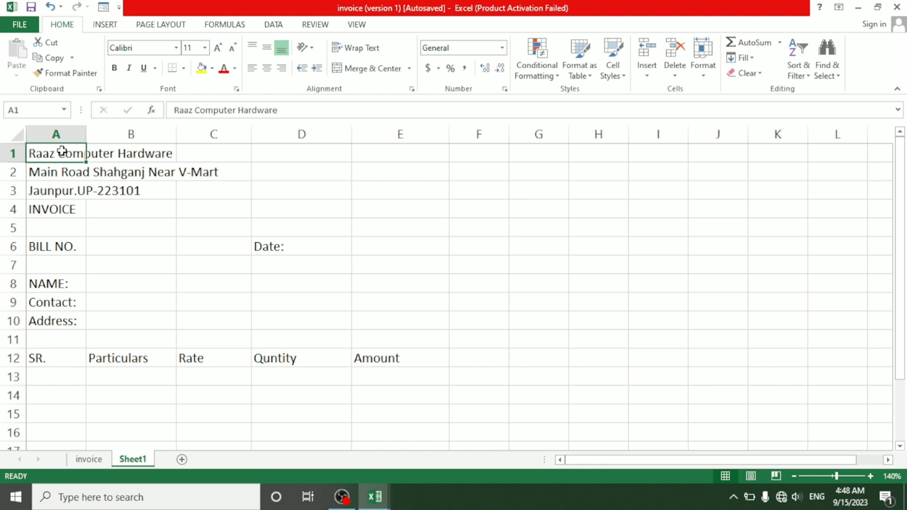
key("shift+Right")
key("shift+Right")
key("shift+Right")
key("shift+Right")
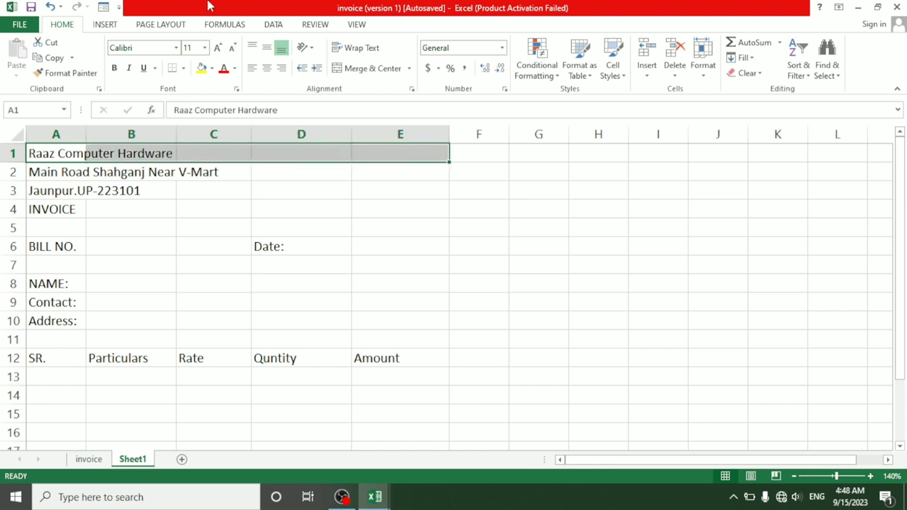
Step: Merge and center A1:E1, A2:E2 and A3:E3 holding the shop name, street address and Jaunpur.UP-223101
left_click(358, 69)
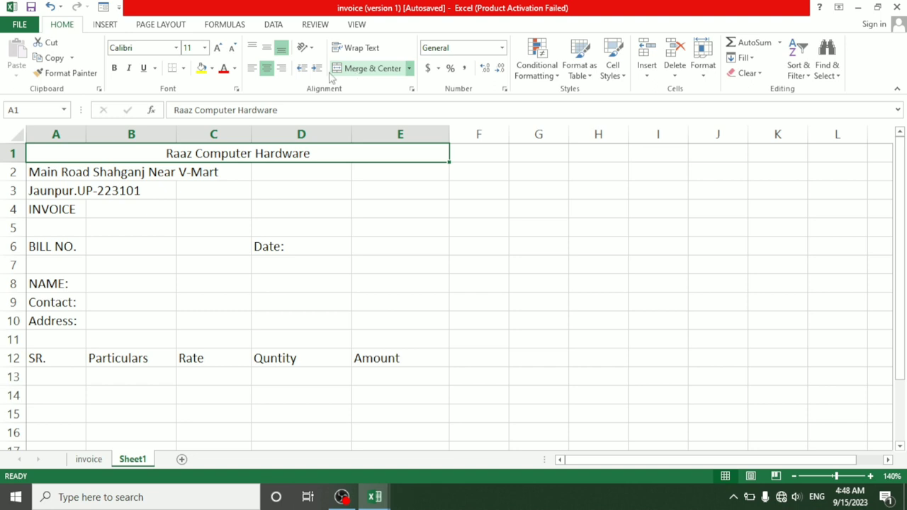
left_click(75, 176)
key("shift+Right")
key("shift+Right")
key("shift+Right")
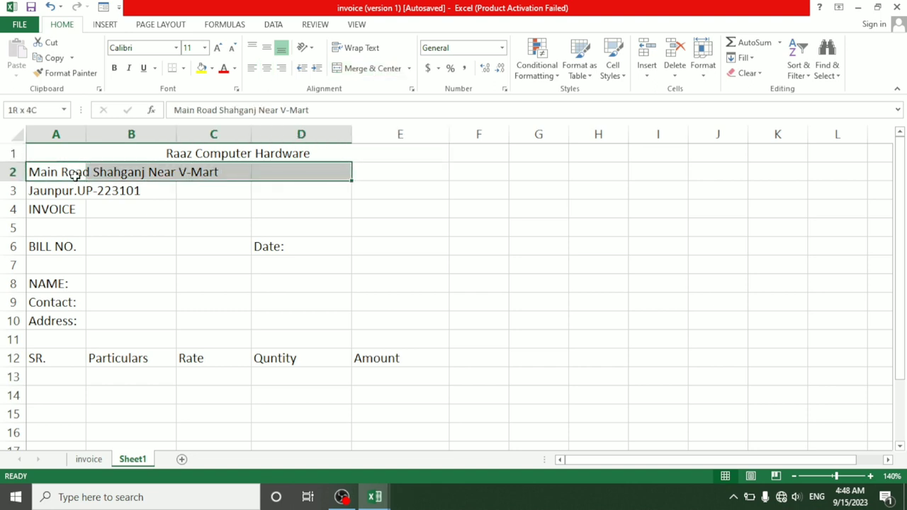
key("shift+Right")
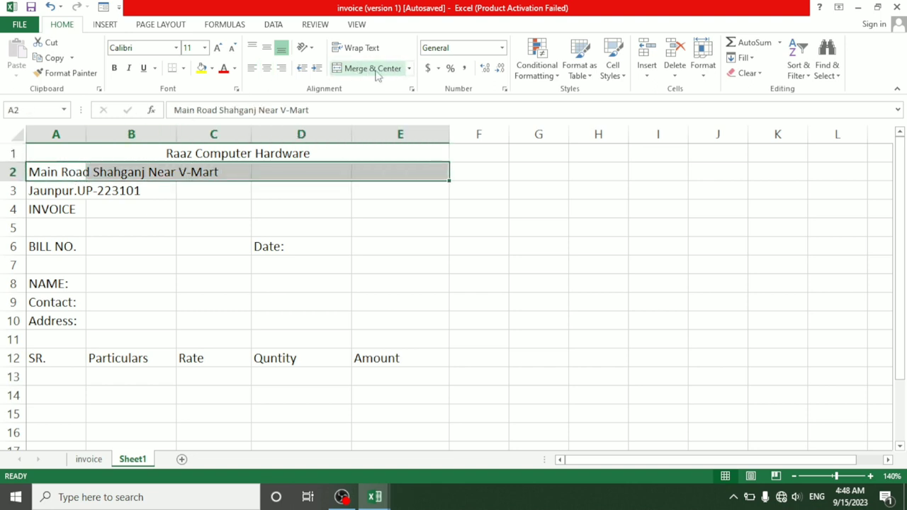
left_click(377, 74)
key("Down")
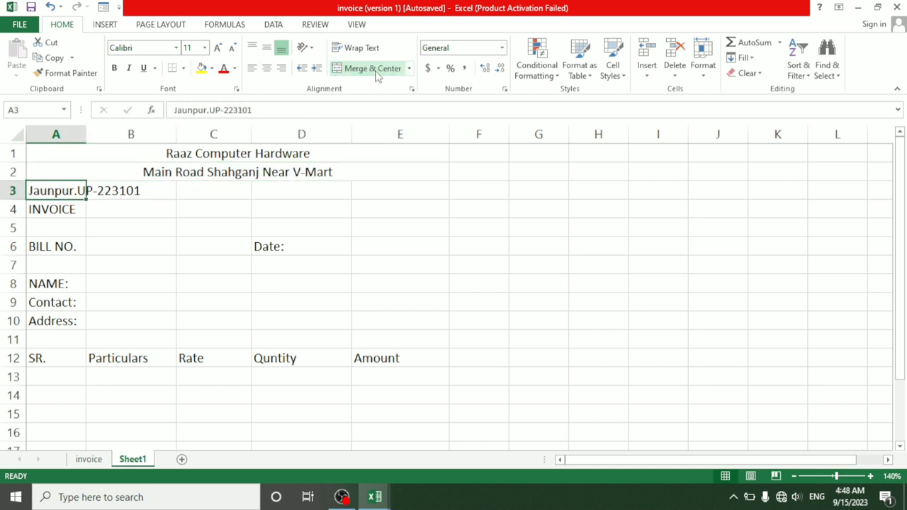
key("shift+Right")
key("shift+Right")
key("shift+Right")
key("shift+Right")
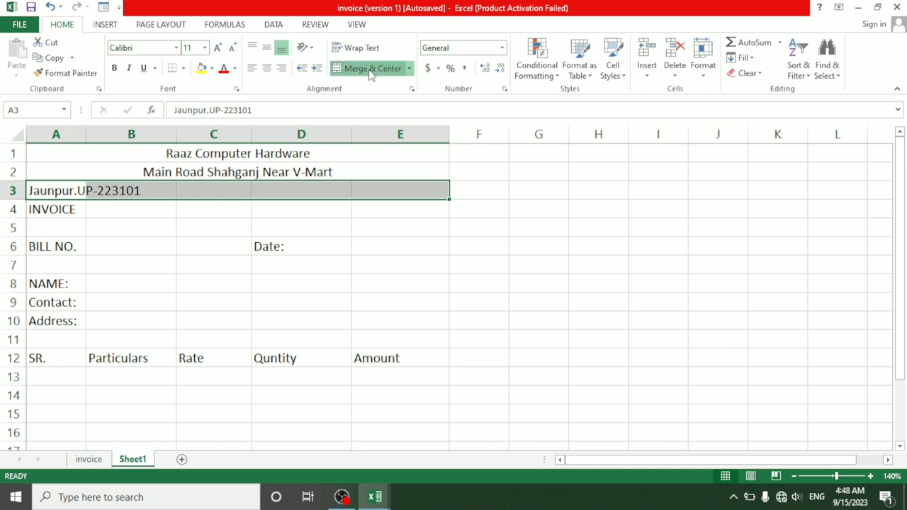
left_click(371, 73)
left_click(133, 215)
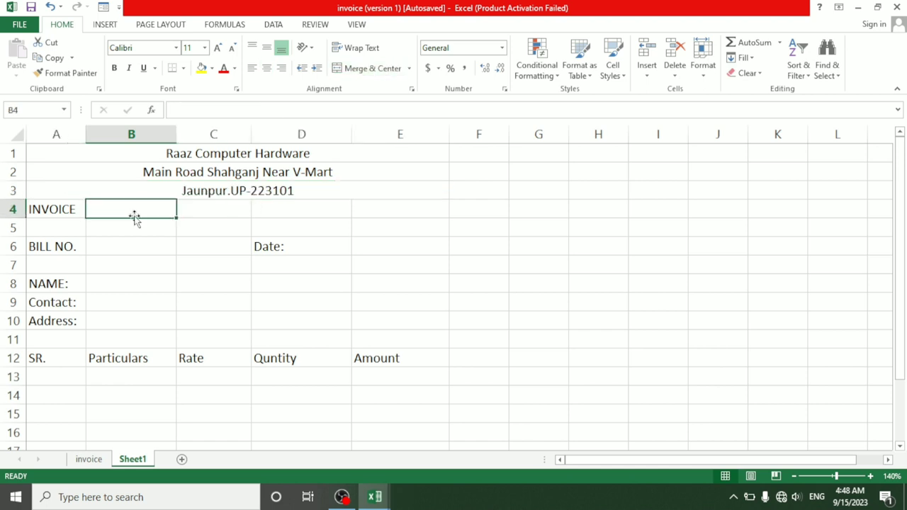
left_click(141, 154)
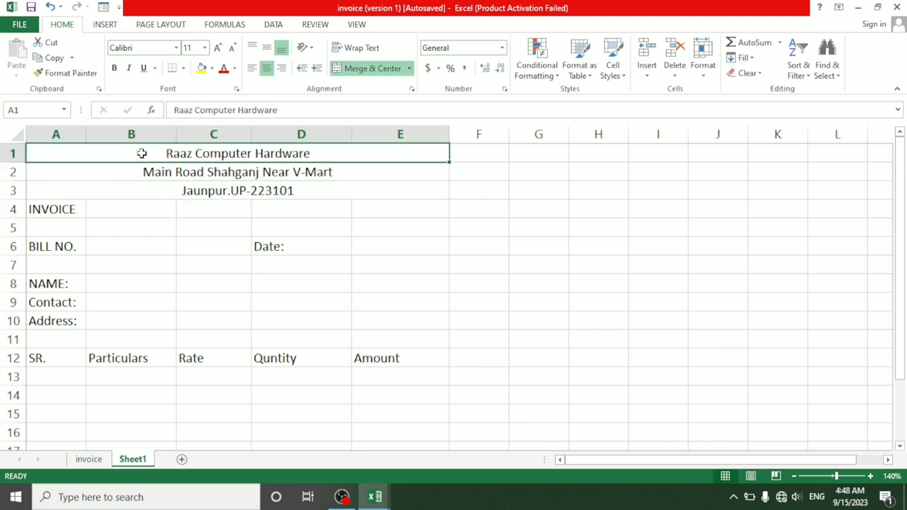
key("shift+Down")
key("shift+Down")
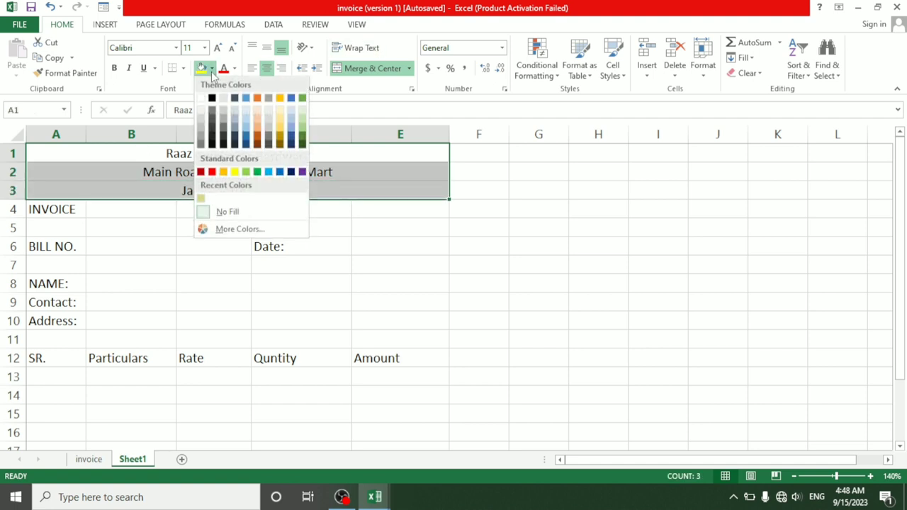
Step: Fill A1:E3 light blue, then make the shop name in A1 14-point bold
left_click(212, 68)
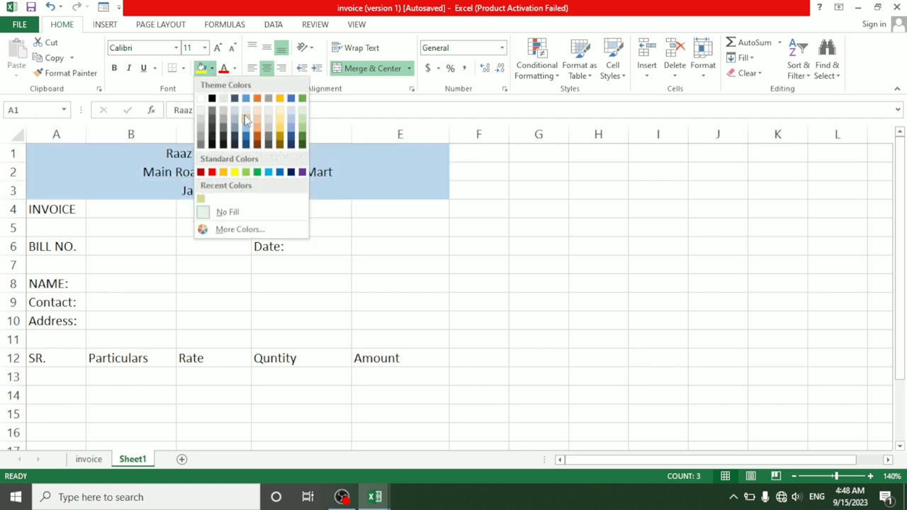
left_click(244, 116)
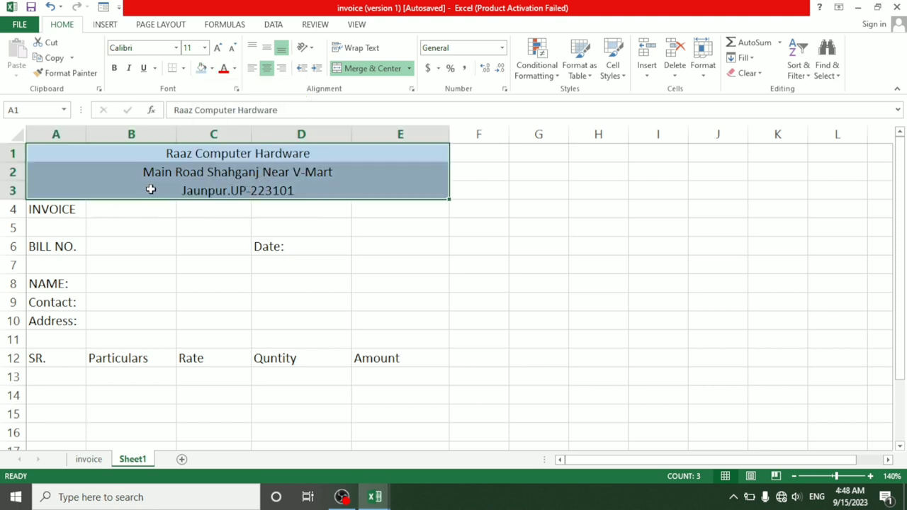
left_click(173, 154)
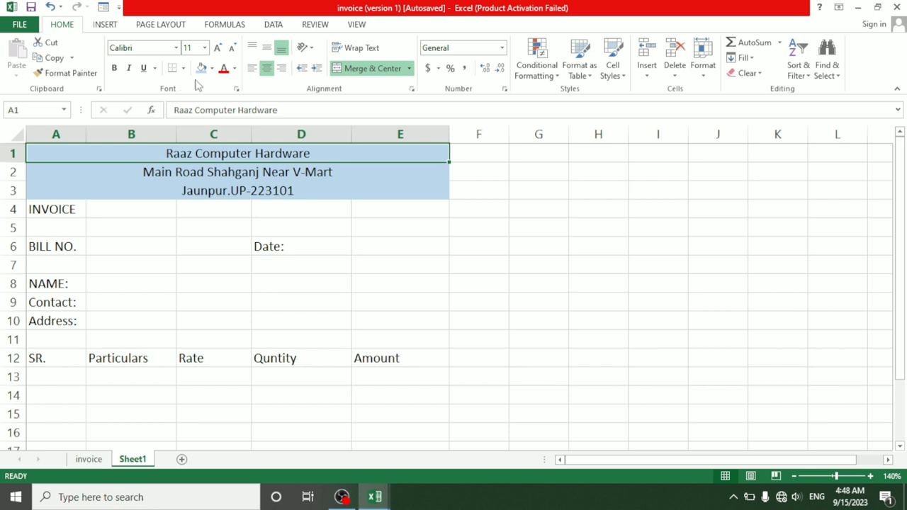
left_click(219, 54)
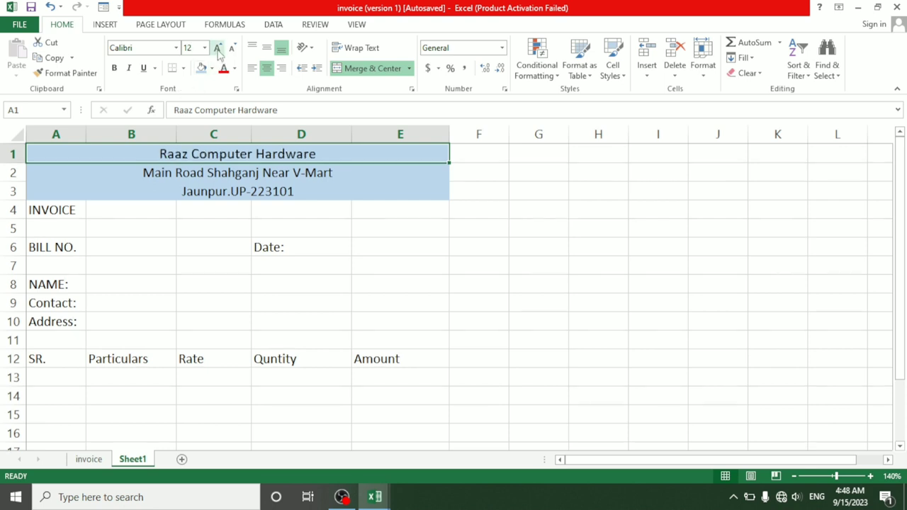
left_click(219, 54)
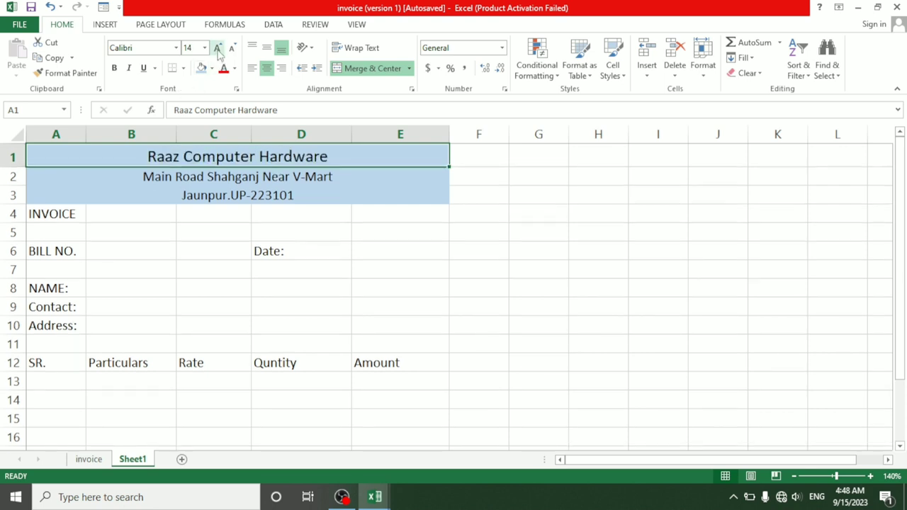
left_click(116, 71)
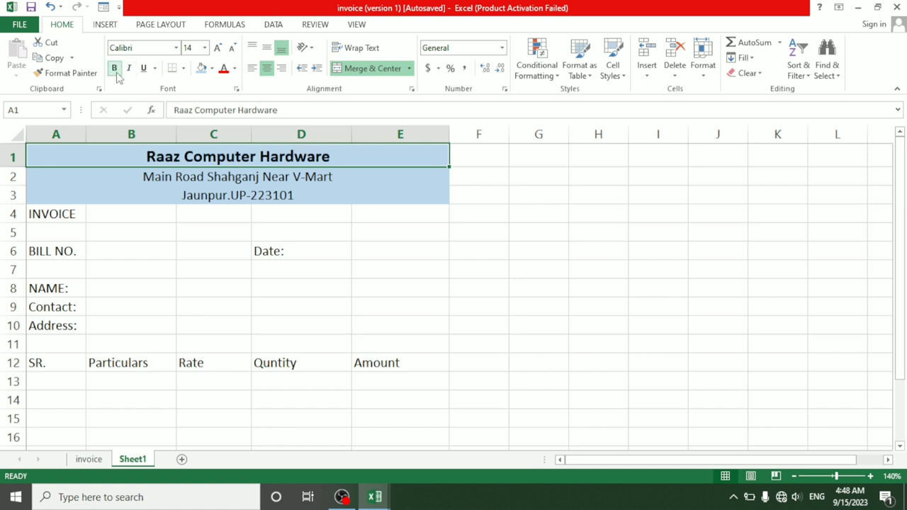
left_click(162, 182)
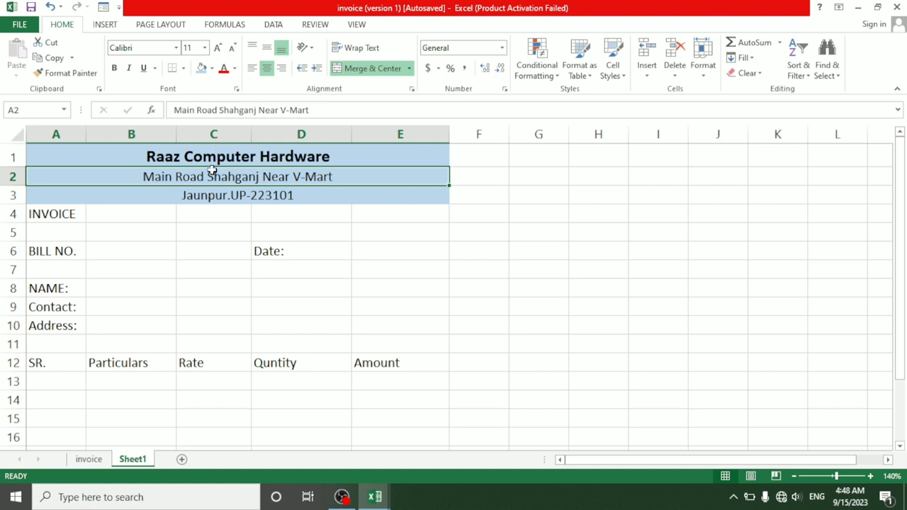
left_click(68, 216)
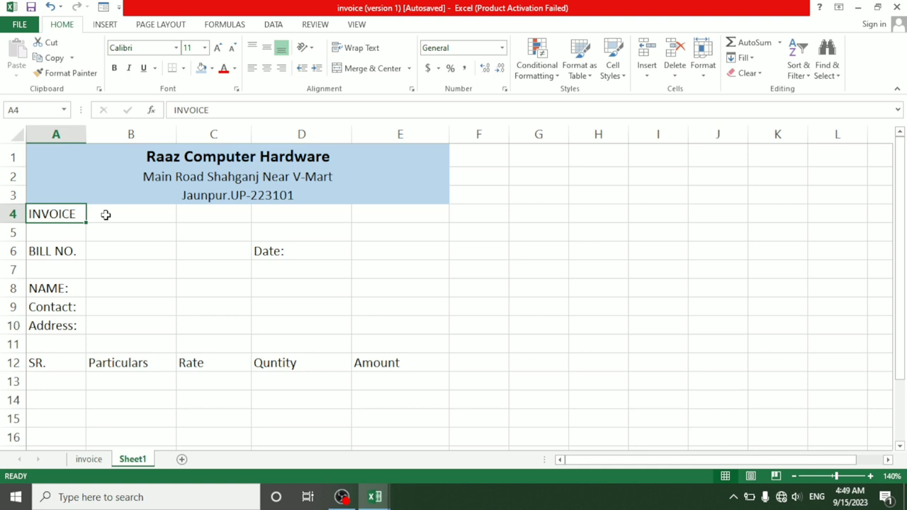
Step: Bold INVOICE in A4 and merge and centre it across A4:E4
left_click(114, 68)
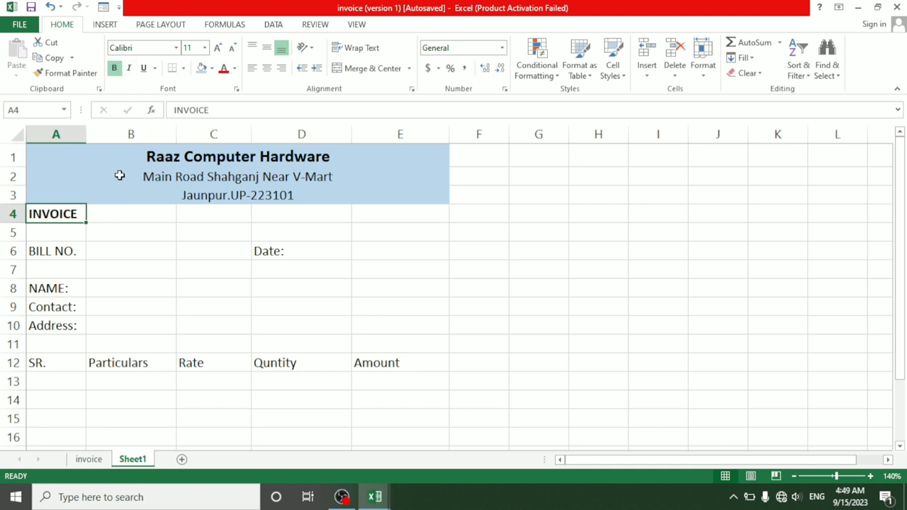
left_click(124, 210)
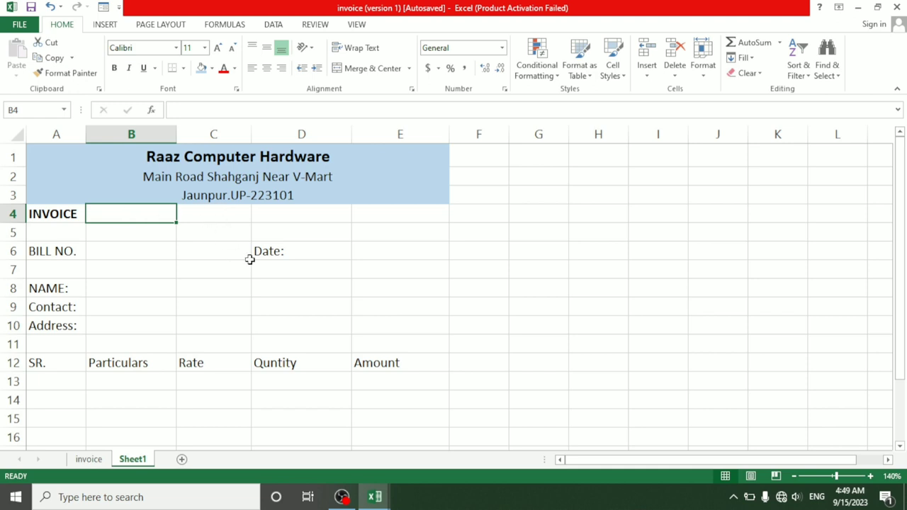
left_click(68, 218)
left_click_drag(68, 218, 400, 214)
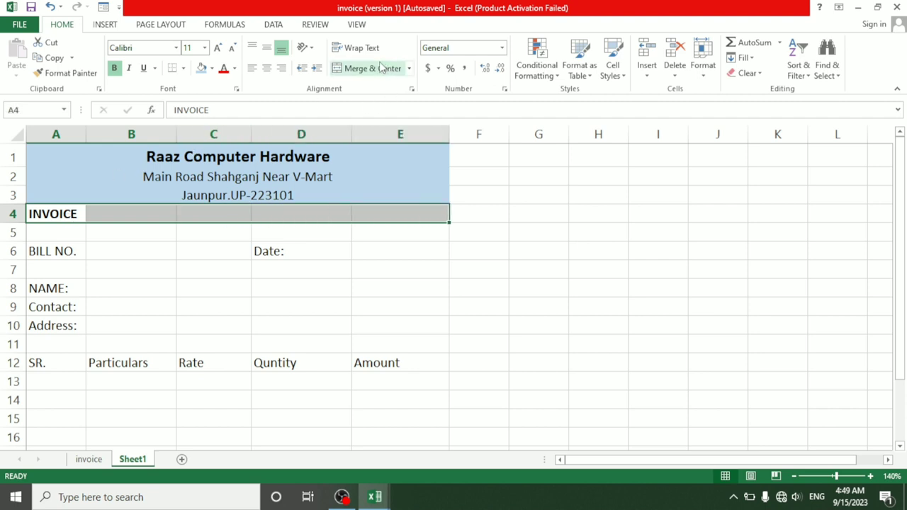
left_click(373, 68)
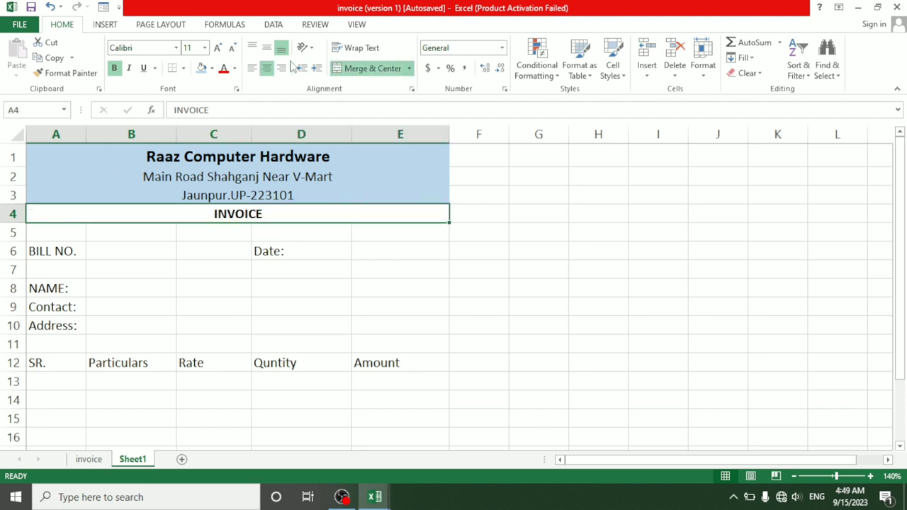
Step: Give the INVOICE row a blue fill and set its text to 12 point
left_click(212, 68)
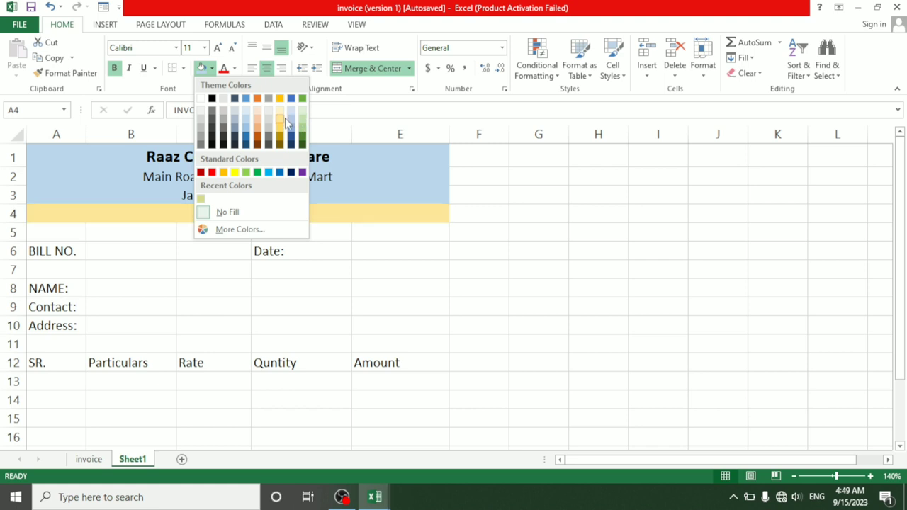
left_click(290, 131)
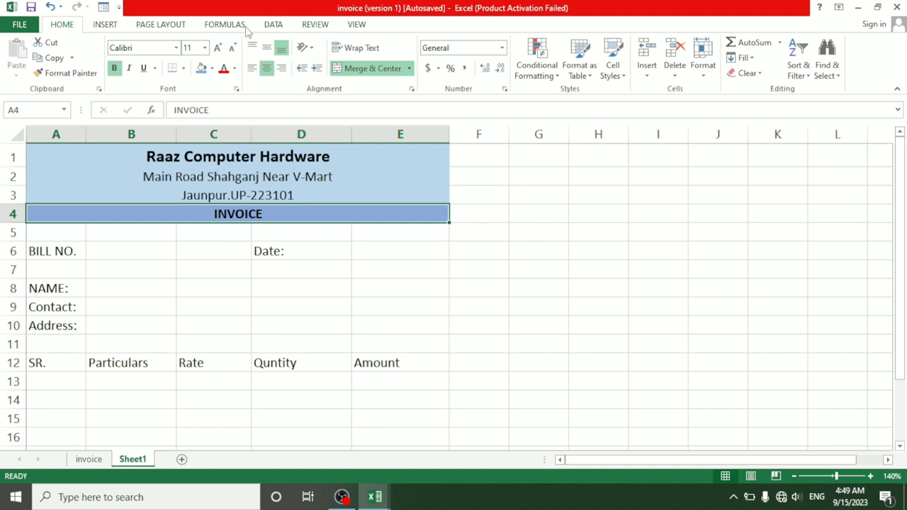
left_click(218, 49)
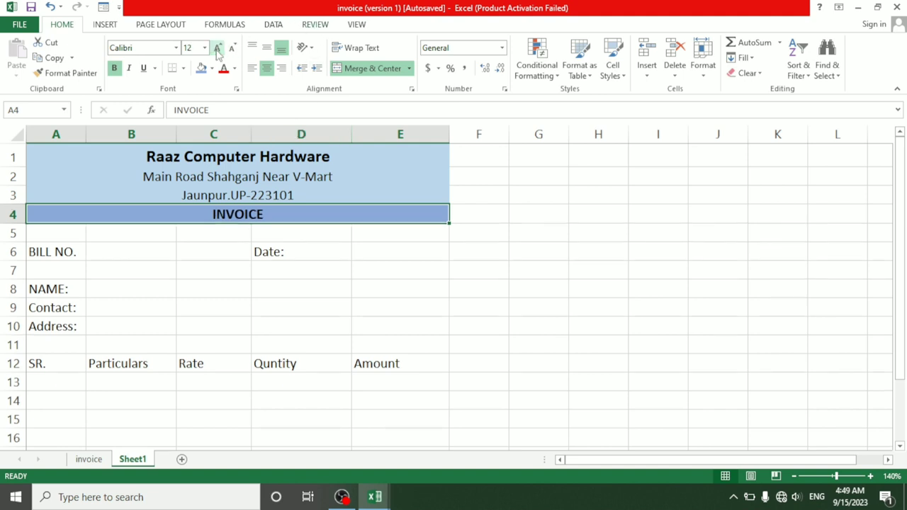
left_click(218, 49)
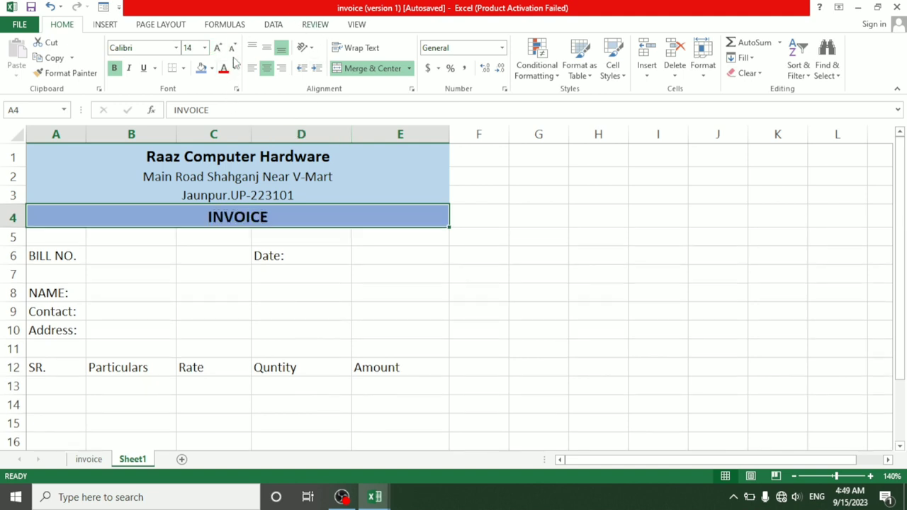
left_click(232, 48)
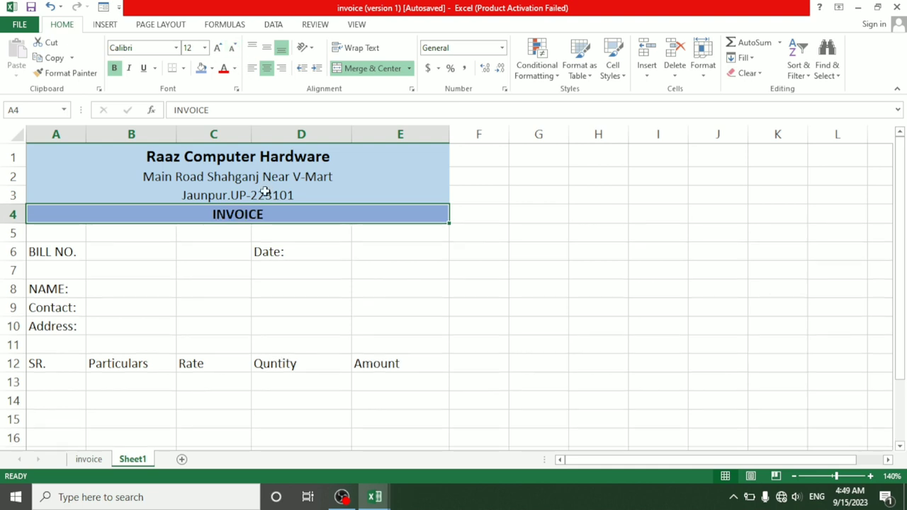
left_click(207, 278)
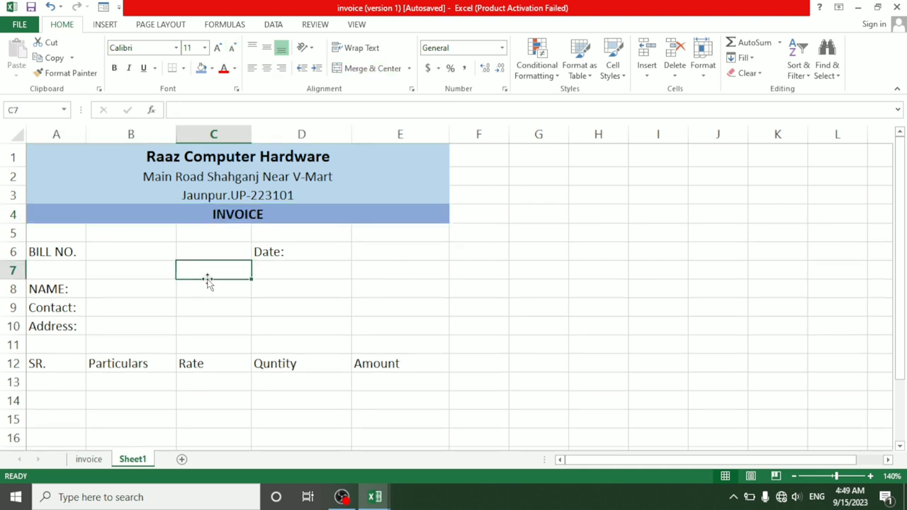
Step: Make the A6:A10 labels (BILL NO., NAME:, Contact:, Address:) bold at 12 point
left_click(112, 254)
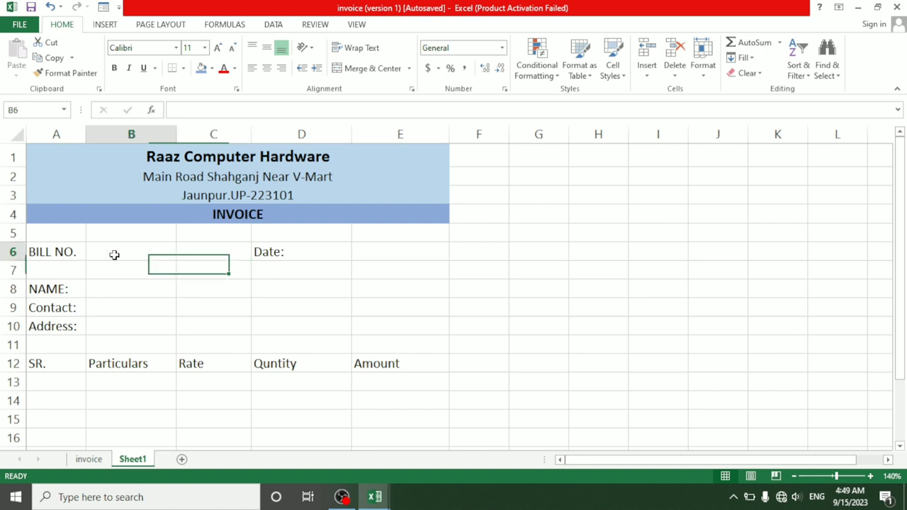
left_click(57, 252)
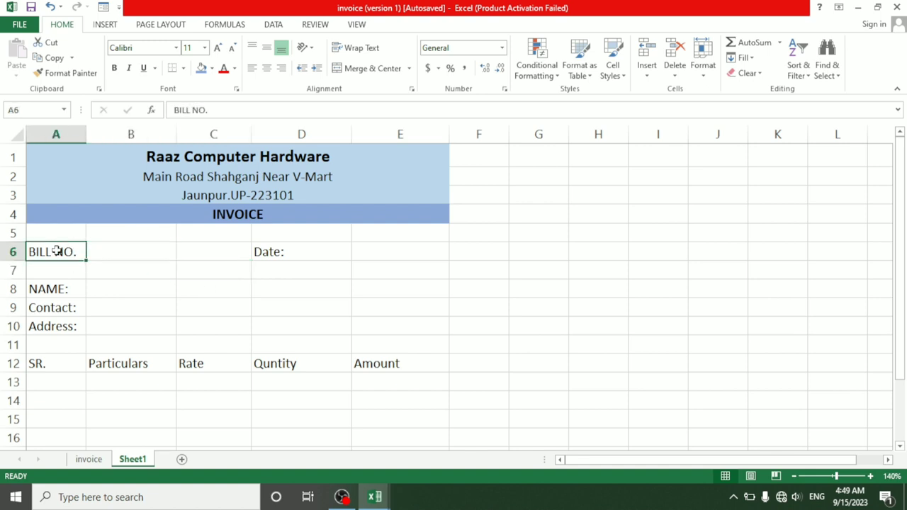
key("shift+Down")
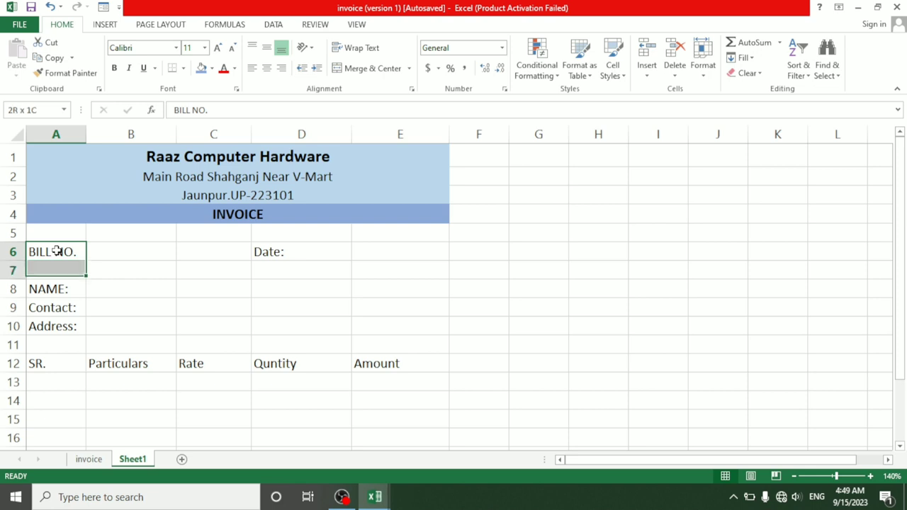
key("shift+Down")
key("shift+Down")
key("shift+Down")
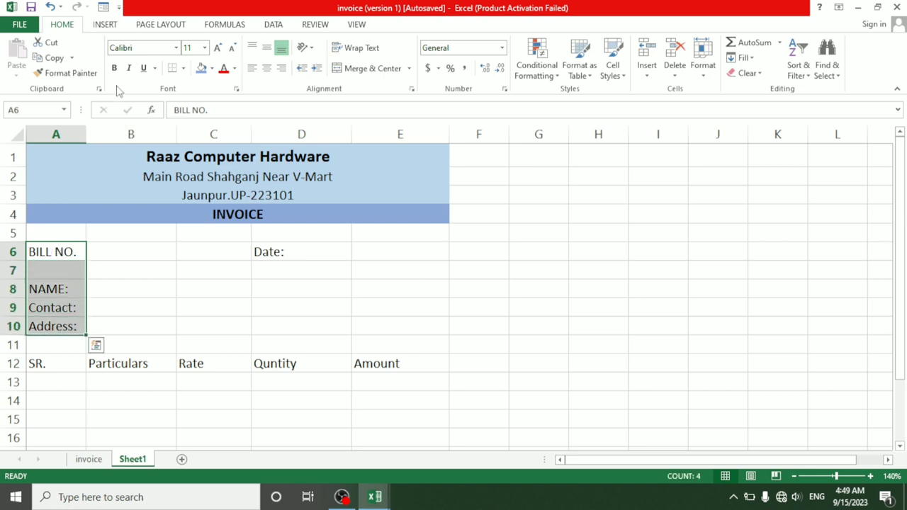
left_click(115, 68)
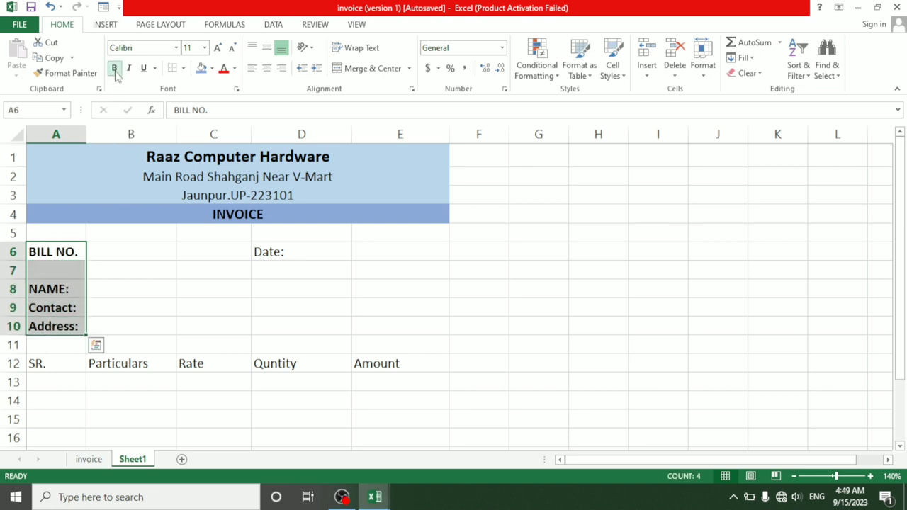
left_click(218, 48)
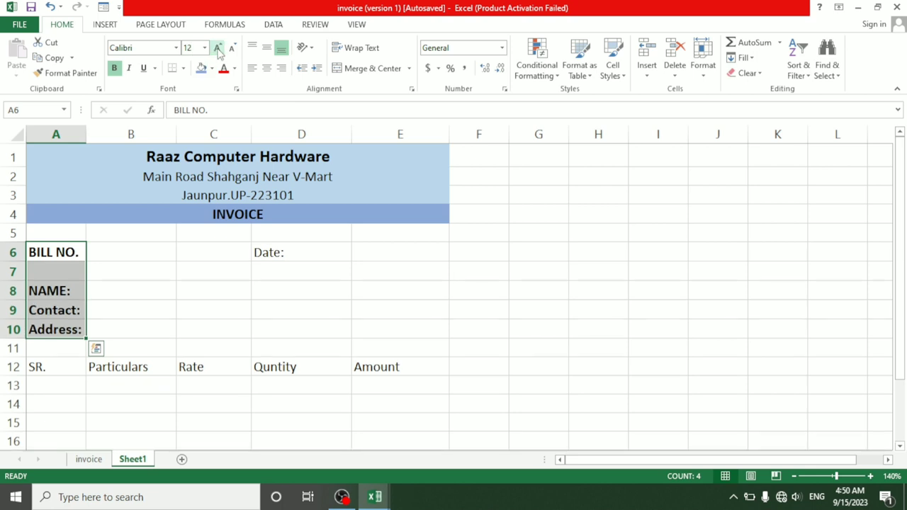
left_click(151, 254)
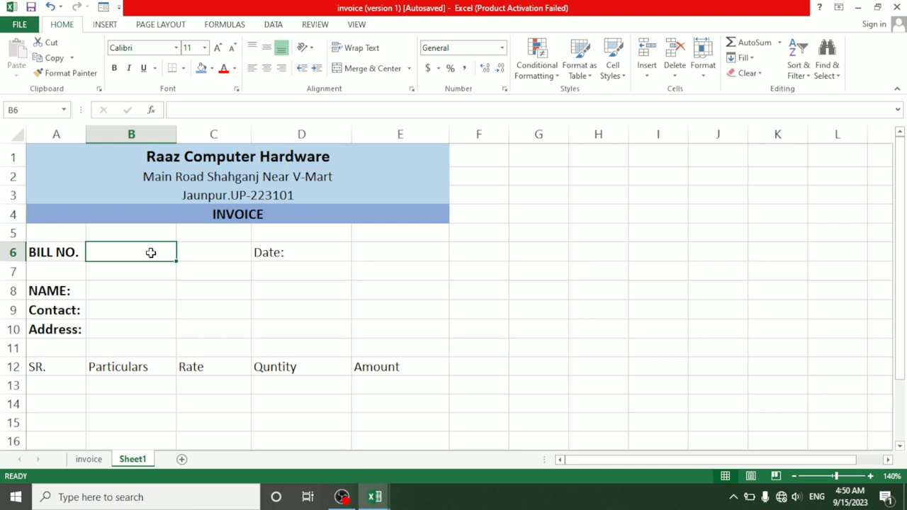
left_click_drag(151, 253, 213, 254)
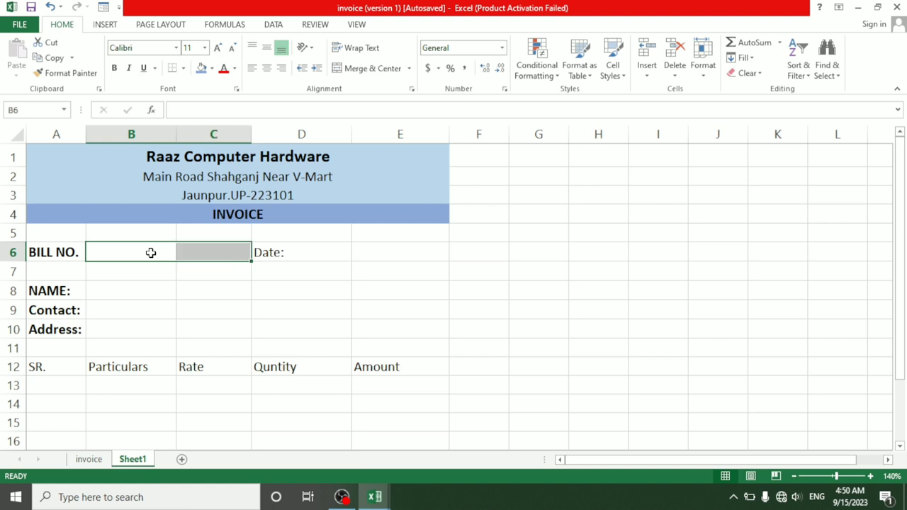
Step: Merge B6:C6 for the bill number and make the Date: label in D6 bold 12-point
left_click(409, 68)
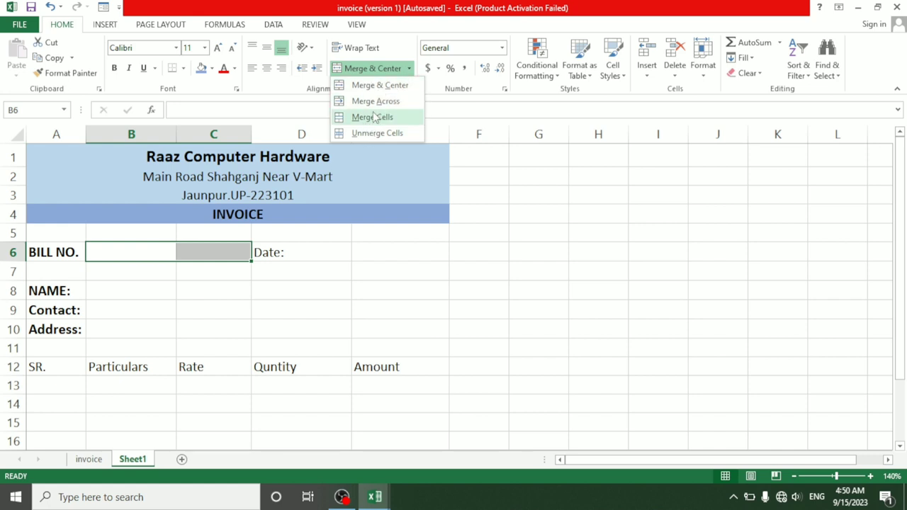
left_click(374, 104)
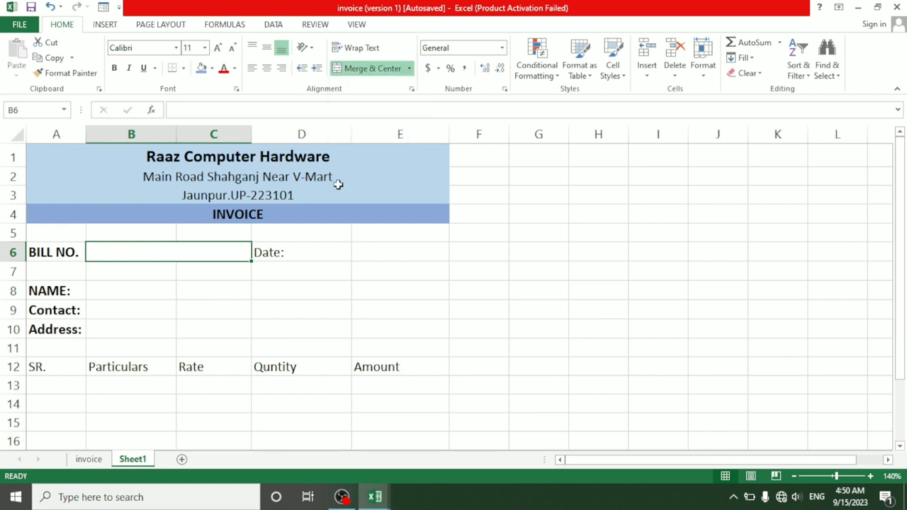
left_click(324, 249)
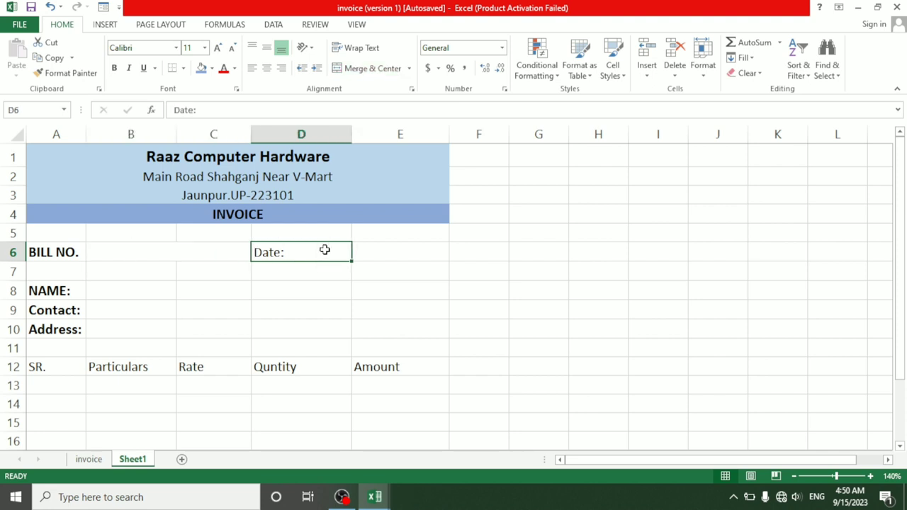
left_click(365, 251)
left_click(309, 249)
left_click(114, 68)
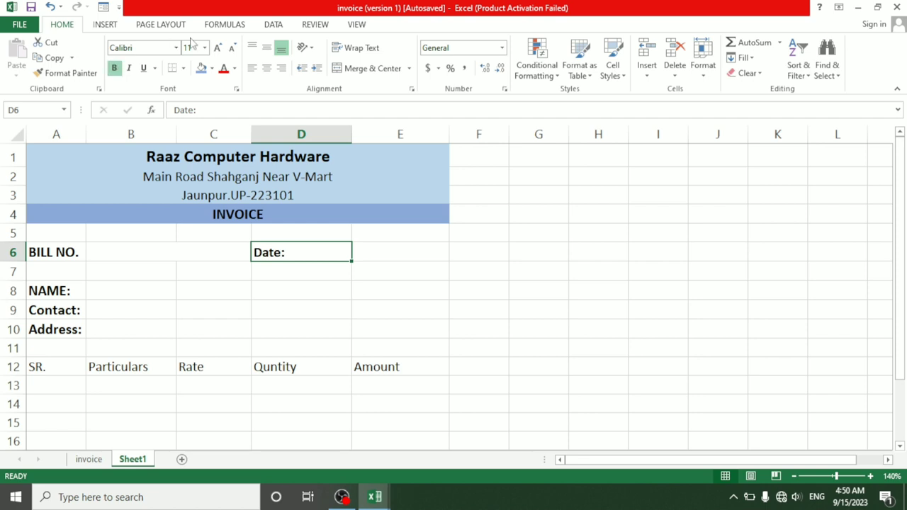
left_click(218, 48)
Step: Bold the merged bill-number cell and set B8:B10 text to 12 point
left_click(105, 288)
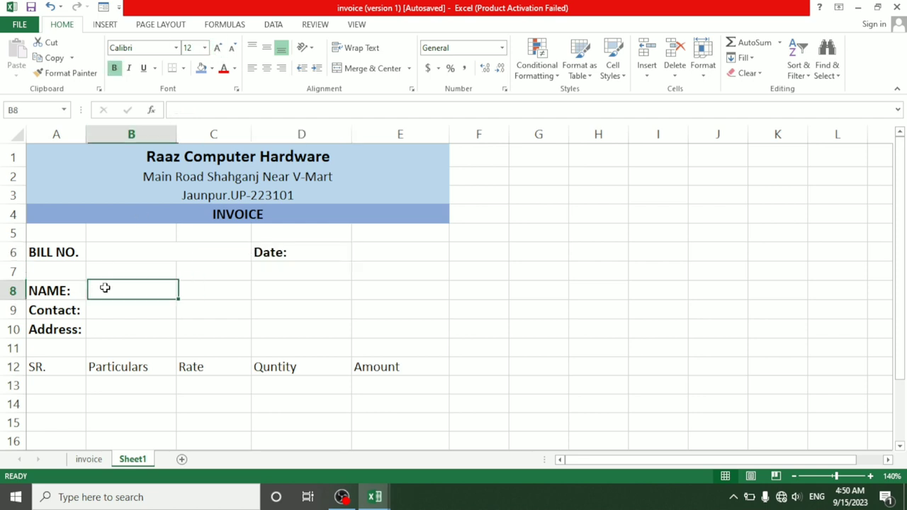
left_click(116, 252)
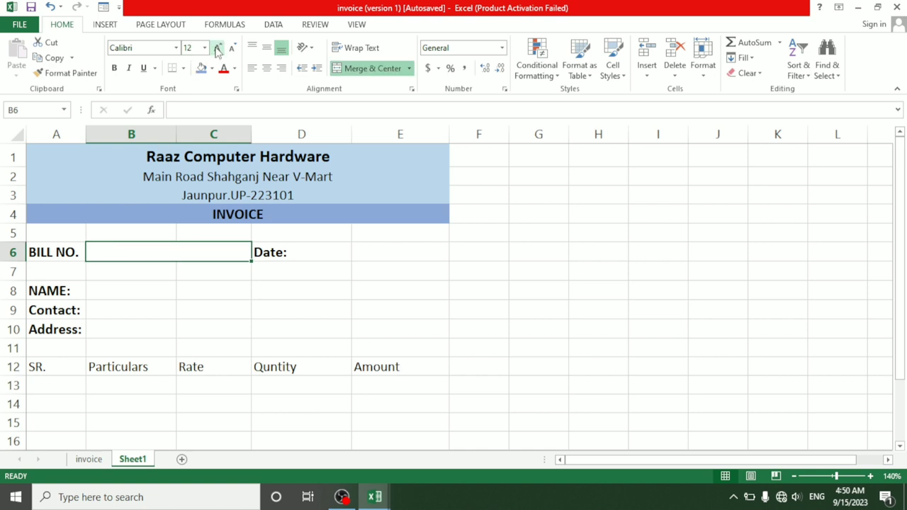
left_click(114, 68)
left_click(131, 291)
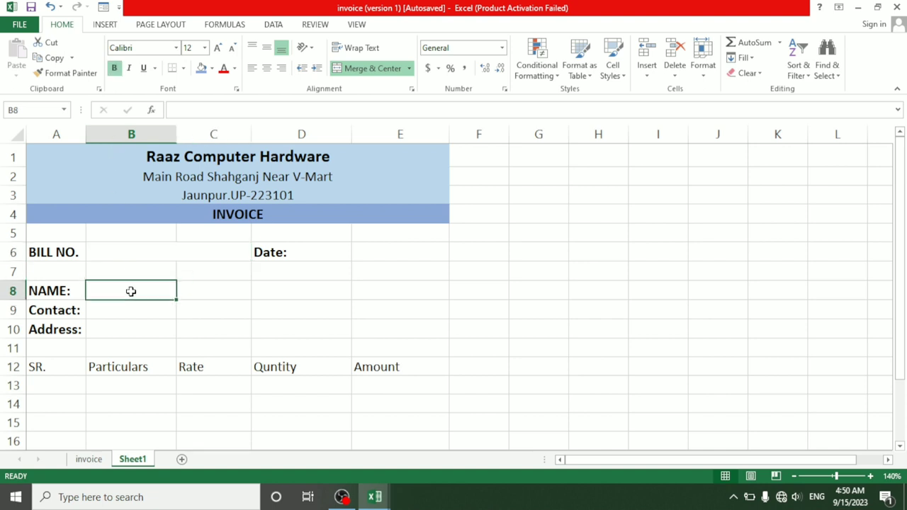
key("shift+Down")
key("shift+Down")
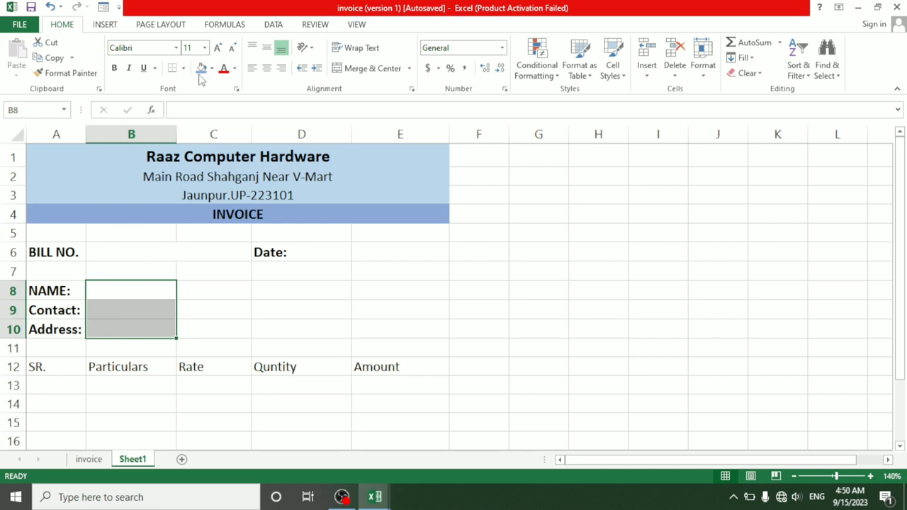
left_click(218, 48)
left_click(198, 321)
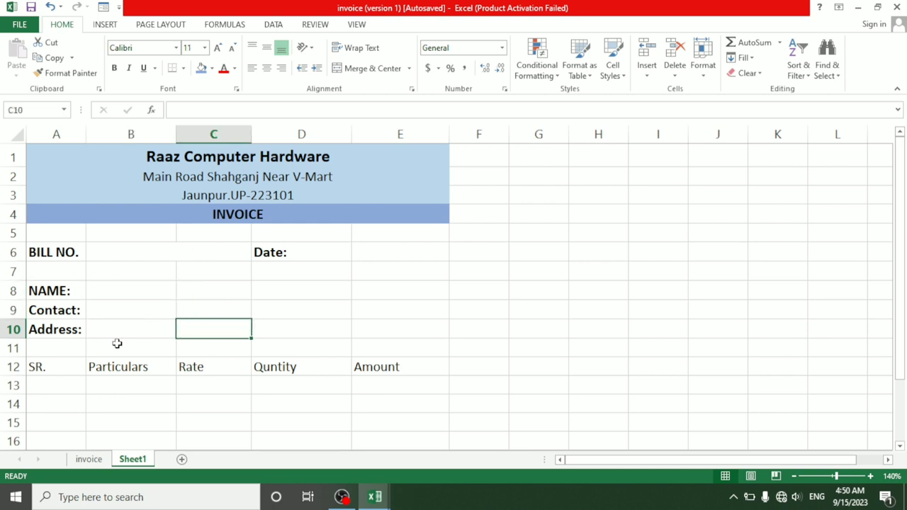
Step: Merge B8:E10 with Merge Across so rows 8–10 each span columns B–E
left_click(131, 292)
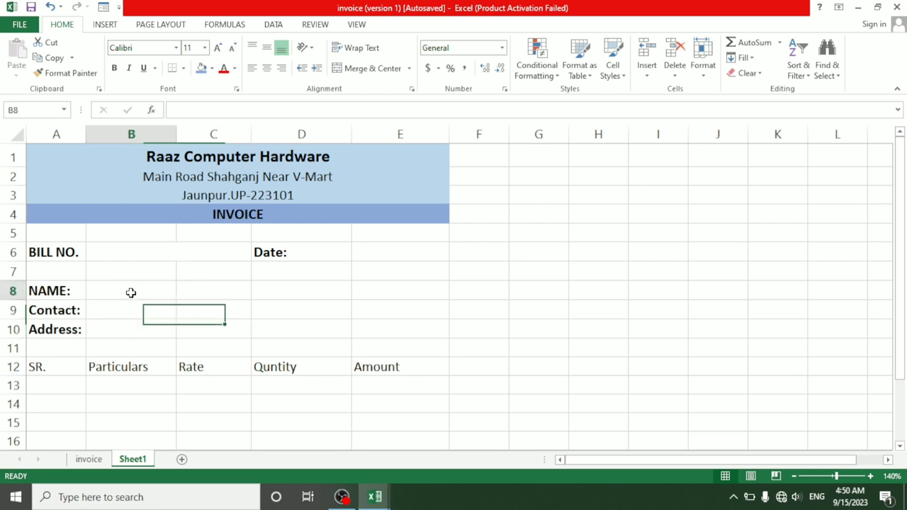
key("shift+Right")
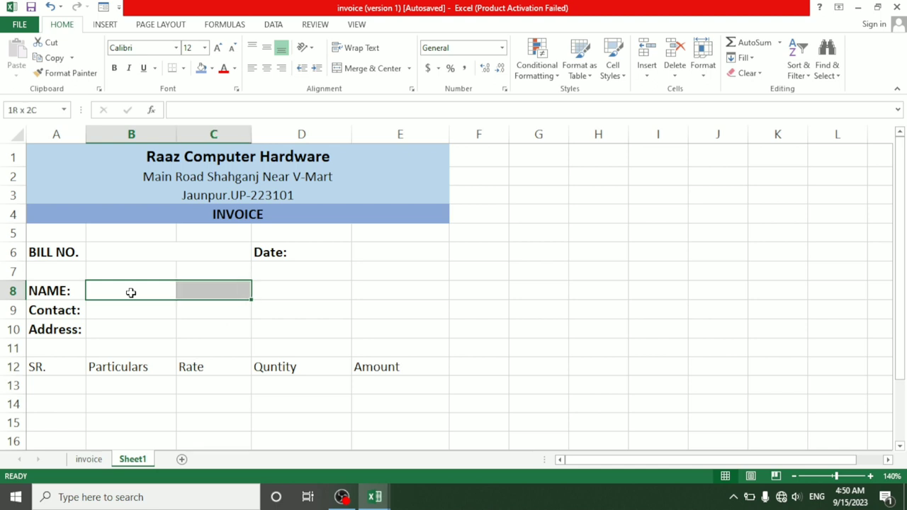
key("shift+Right")
key("shift+Right")
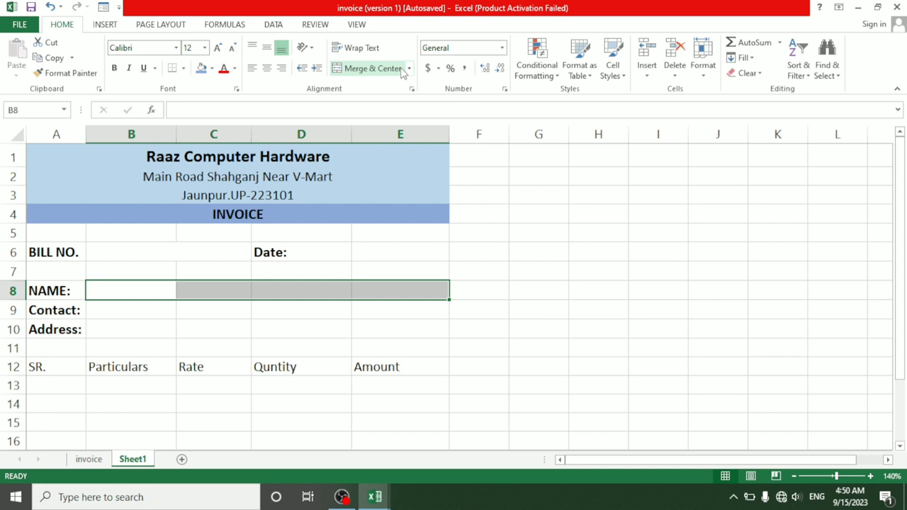
key("shift+Down")
key("shift+Down")
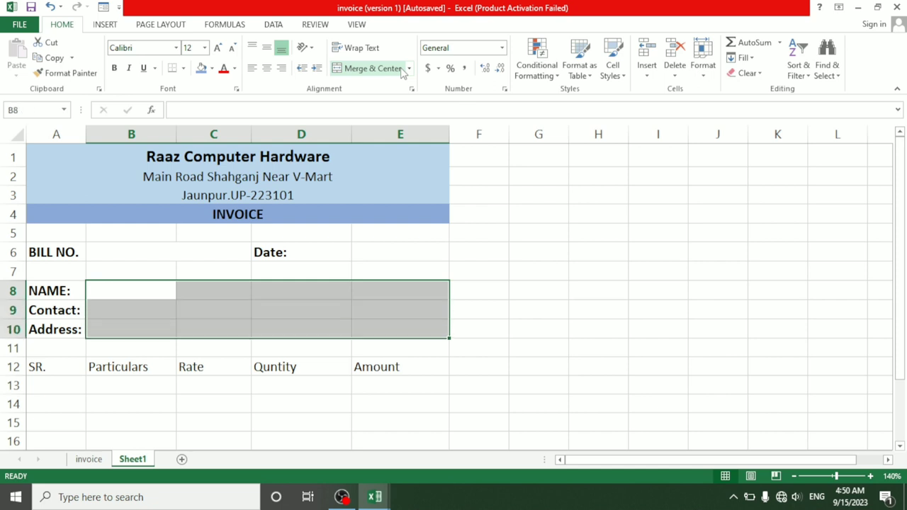
left_click(409, 68)
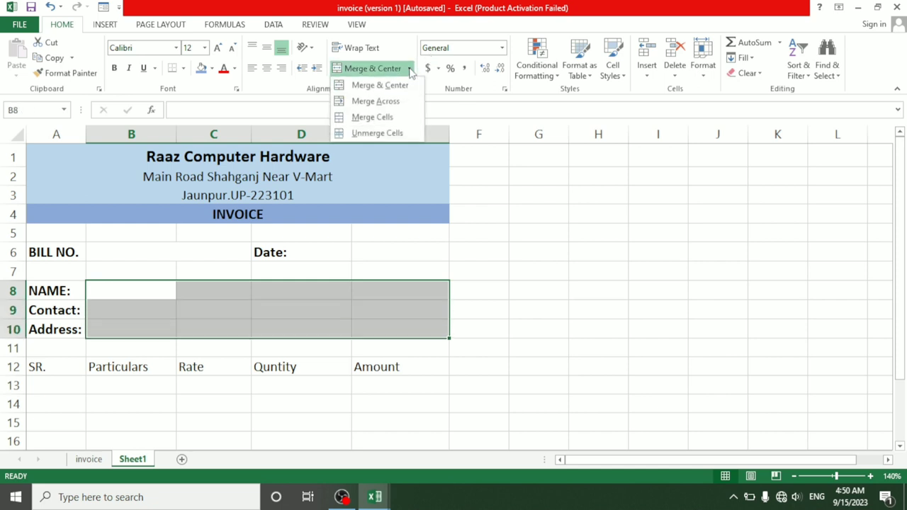
left_click(392, 101)
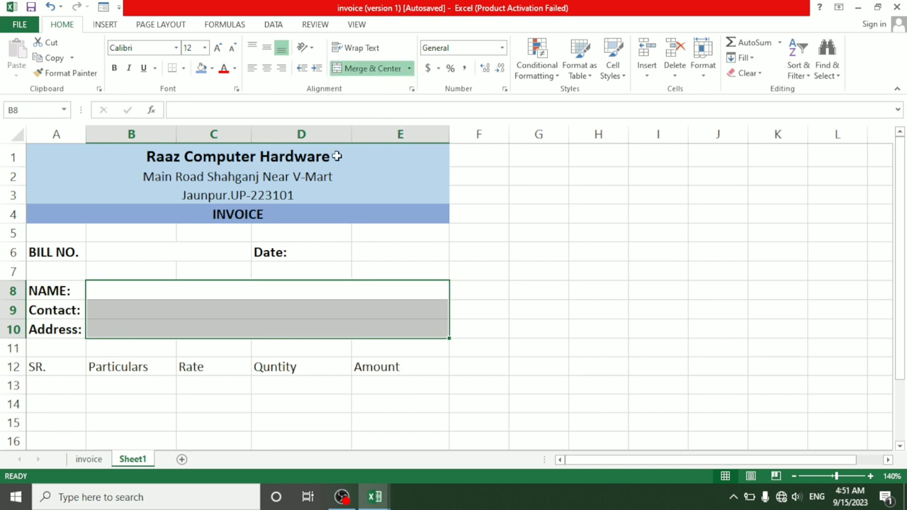
left_click(322, 291)
left_click(325, 327)
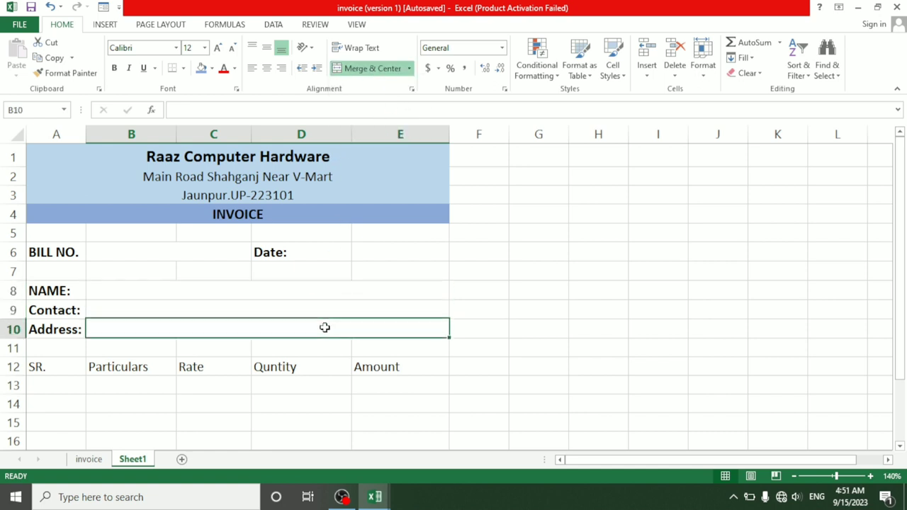
left_click(238, 390)
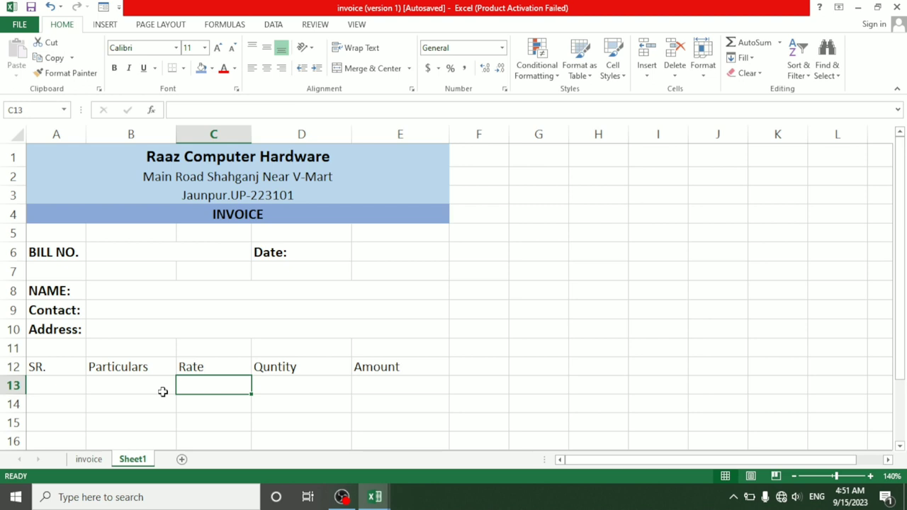
Step: Fill the item header cells A12:E12, SR. through Amount, with gold
left_click(47, 366)
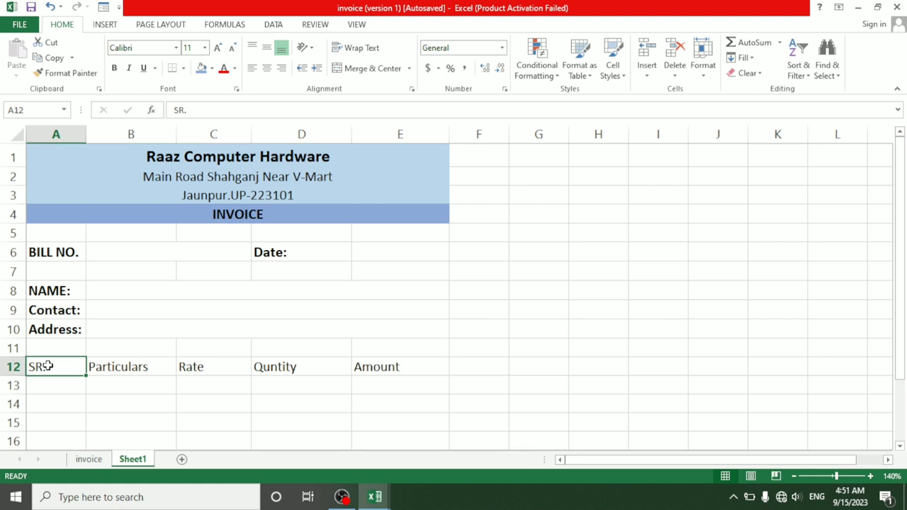
key("shift+Right")
key("shift+Right")
key("shift+Right")
key("shift+Right")
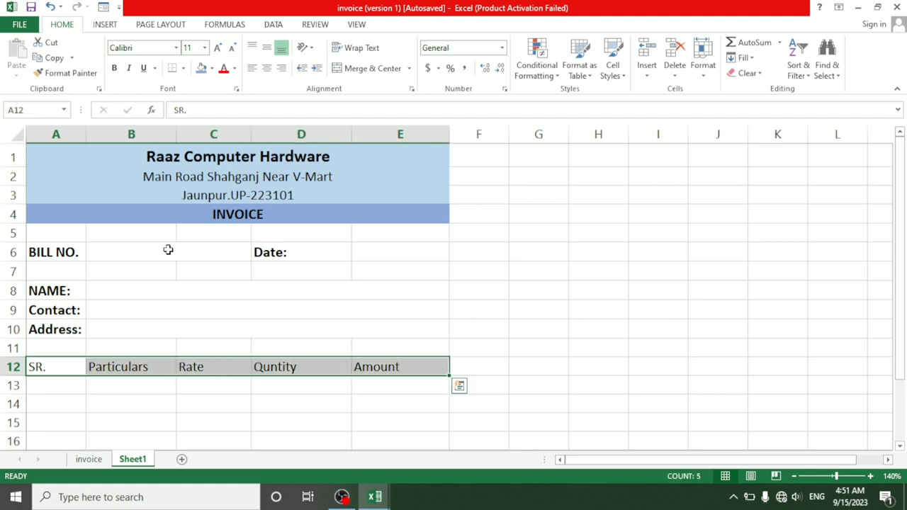
left_click(212, 68)
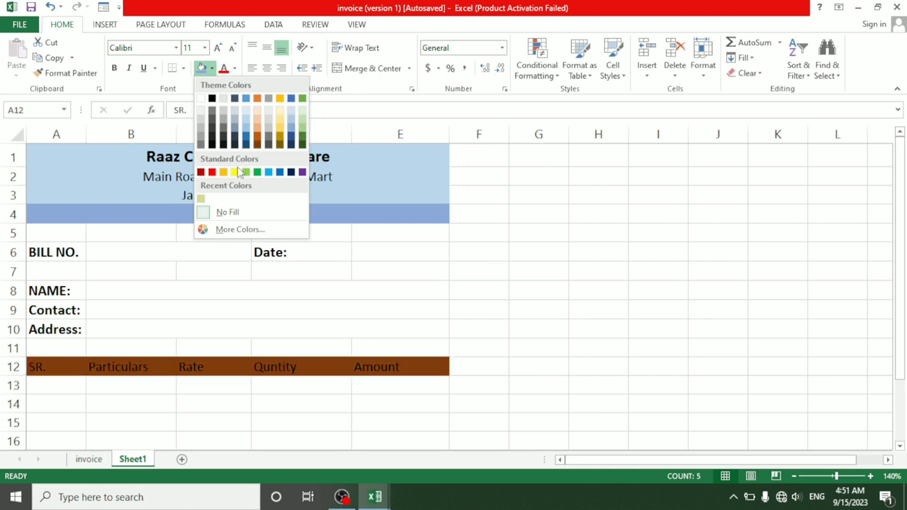
left_click(281, 130)
left_click_drag(301, 134, 131, 134)
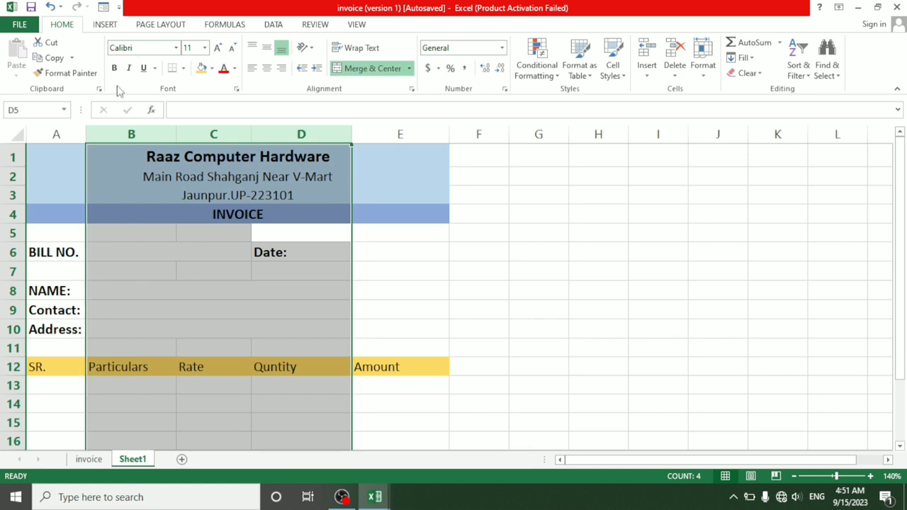
Step: Make the A12:E12 headers bold at 12 point and give them an outside border
left_click(71, 371)
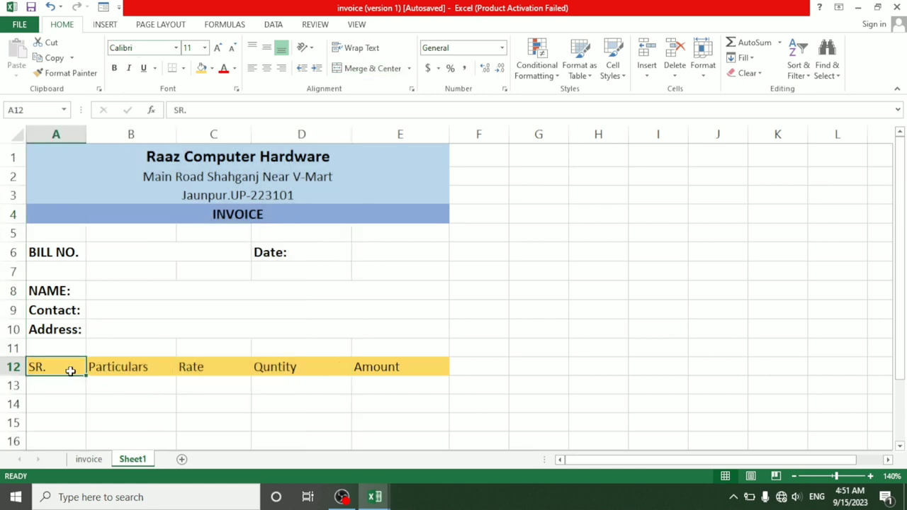
key("shift+Right")
key("shift+Right")
key("shift+Right")
key("shift+Right")
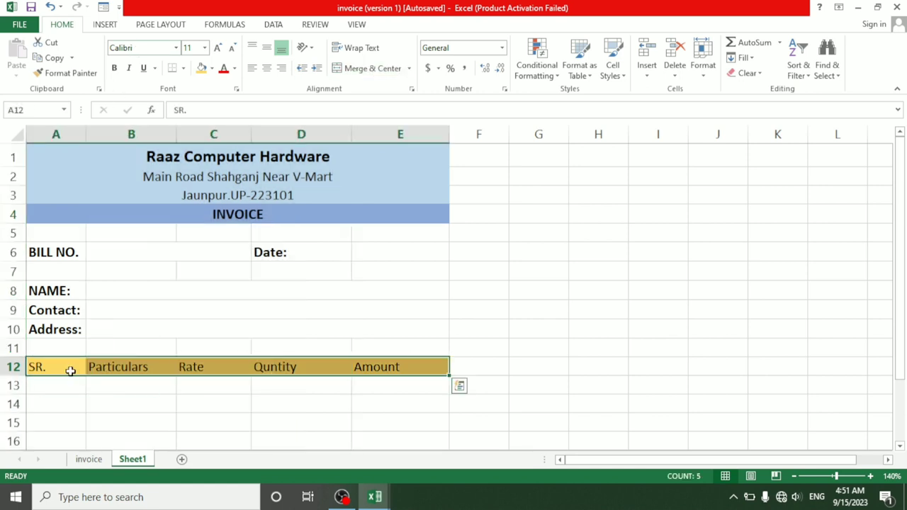
left_click(114, 69)
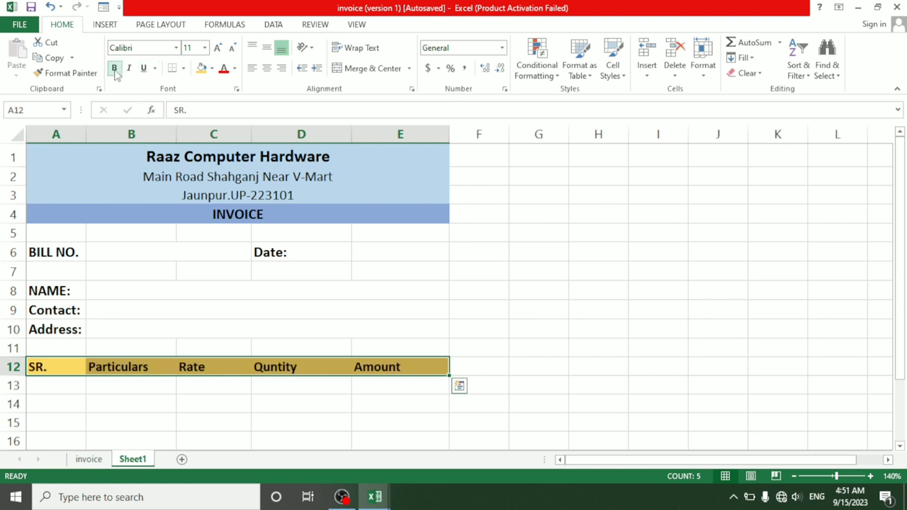
left_click(217, 48)
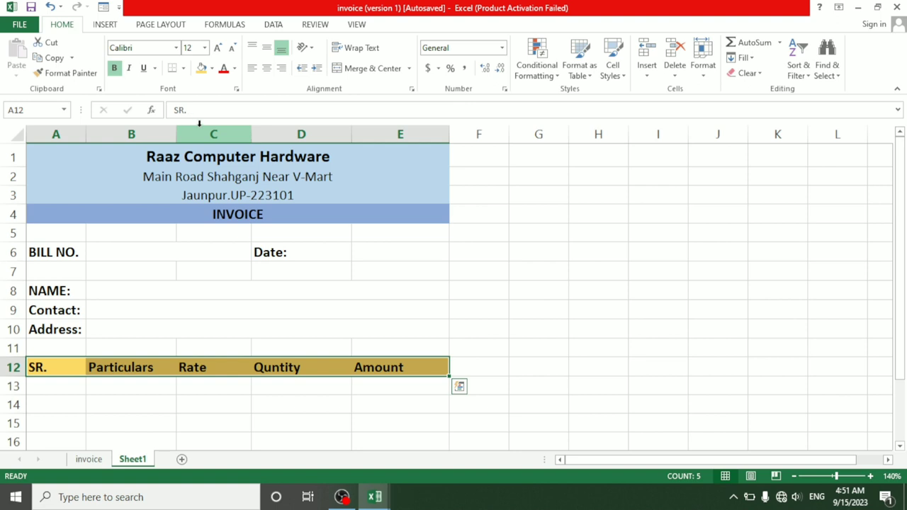
left_click(184, 68)
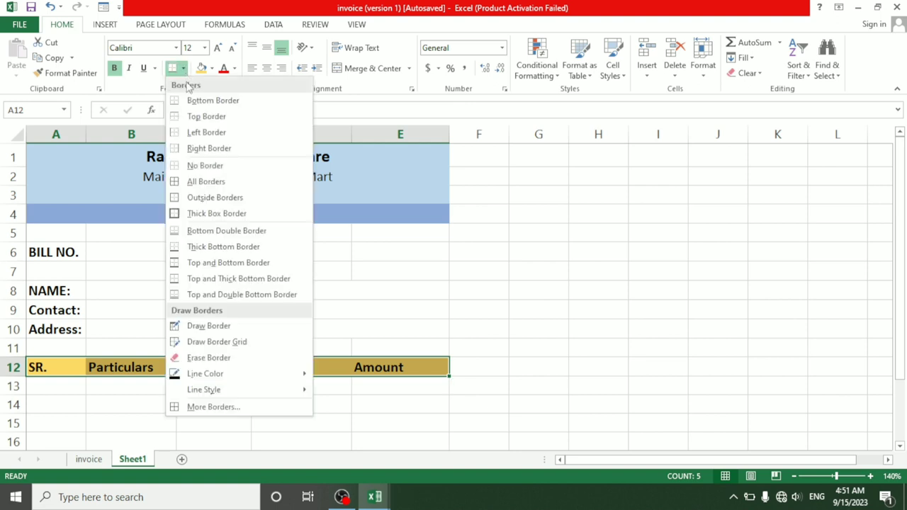
left_click(196, 200)
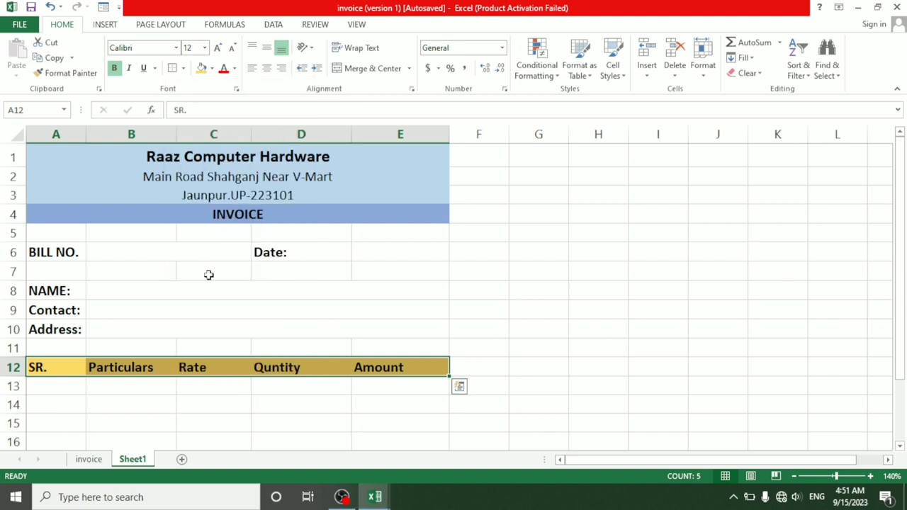
left_click(160, 393)
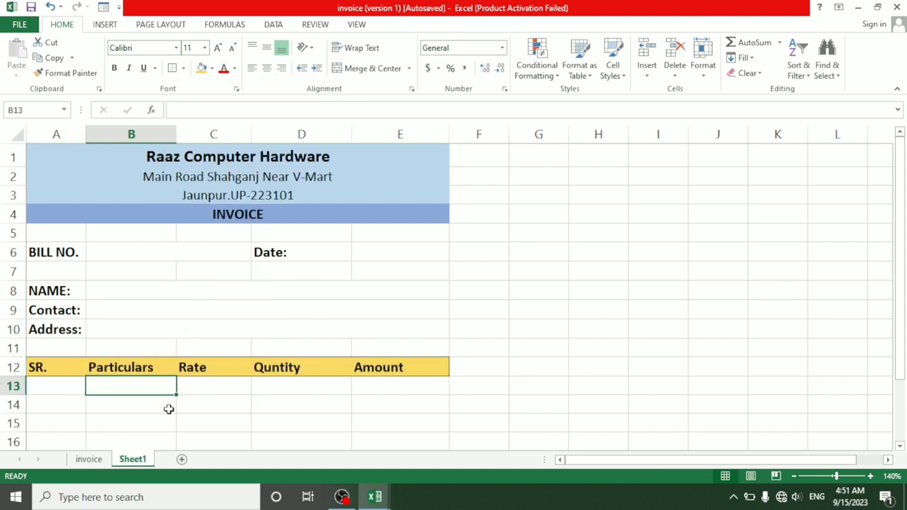
Step: After a print preview, widen columns A–E, with B and E at 17.00 and D at 16.00
key("ctrl+p")
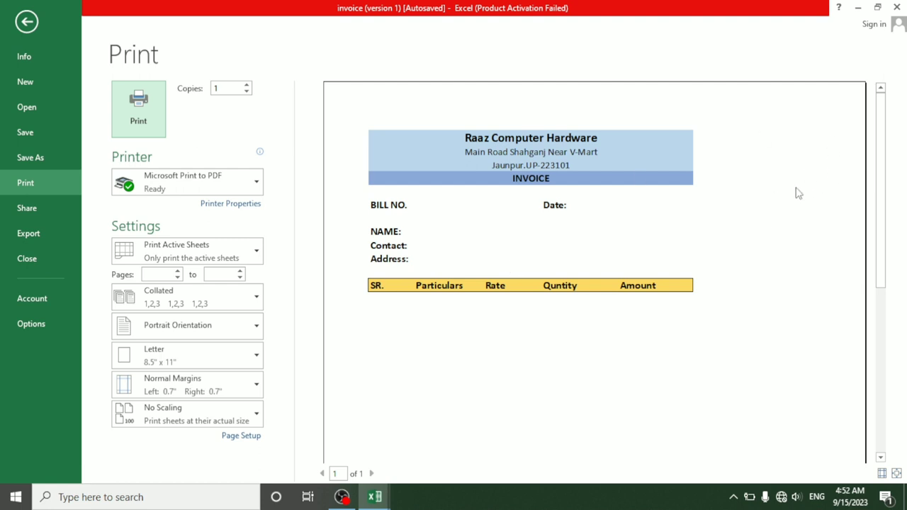
key("Escape")
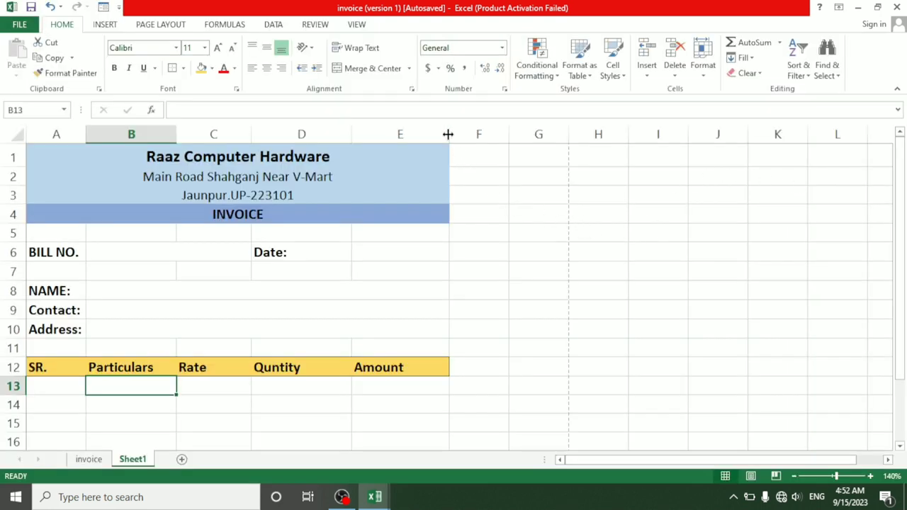
left_click_drag(448, 134, 470, 142)
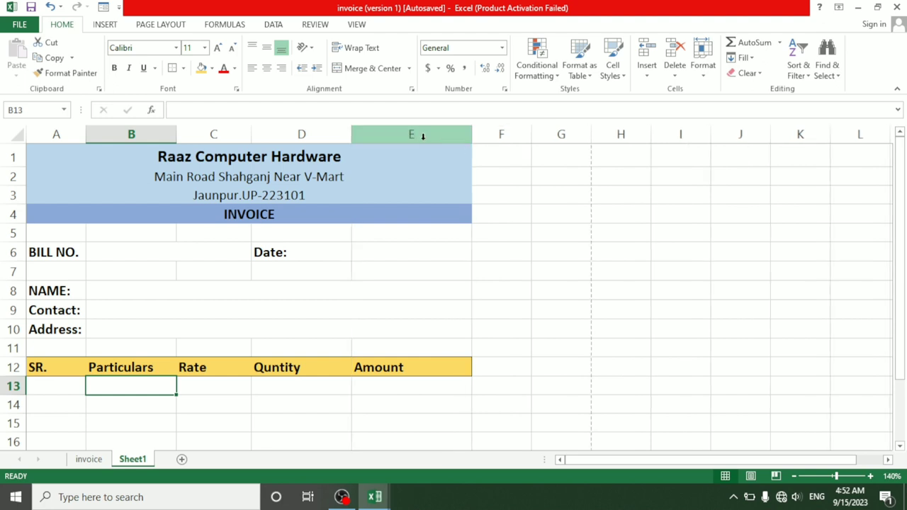
left_click_drag(352, 135, 361, 139)
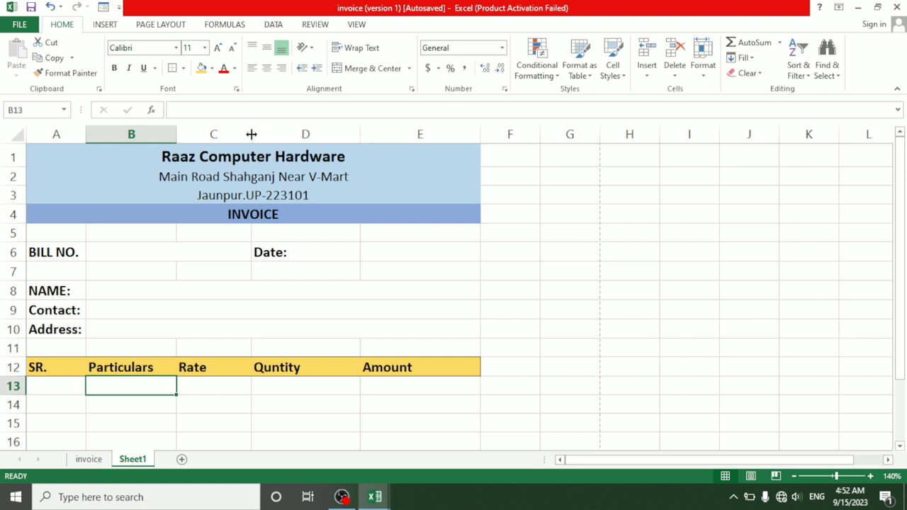
left_click_drag(252, 134, 265, 134)
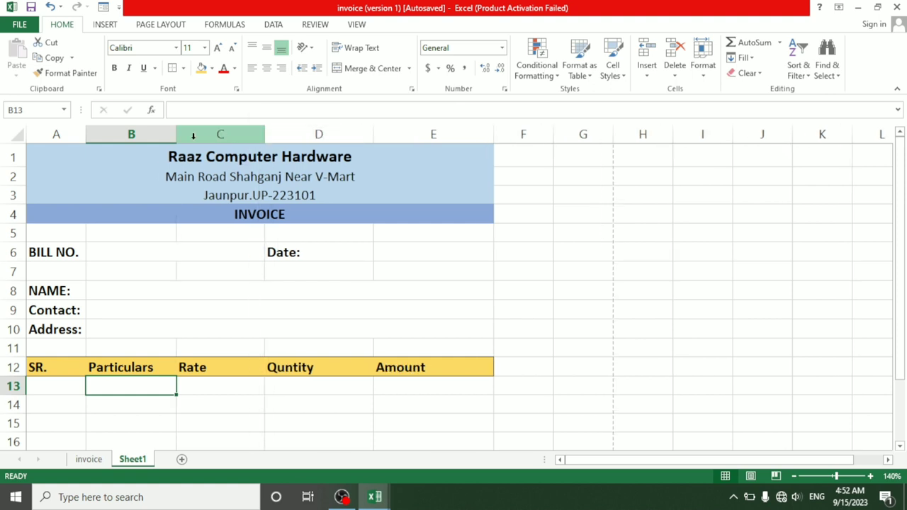
left_click_drag(177, 133, 203, 142)
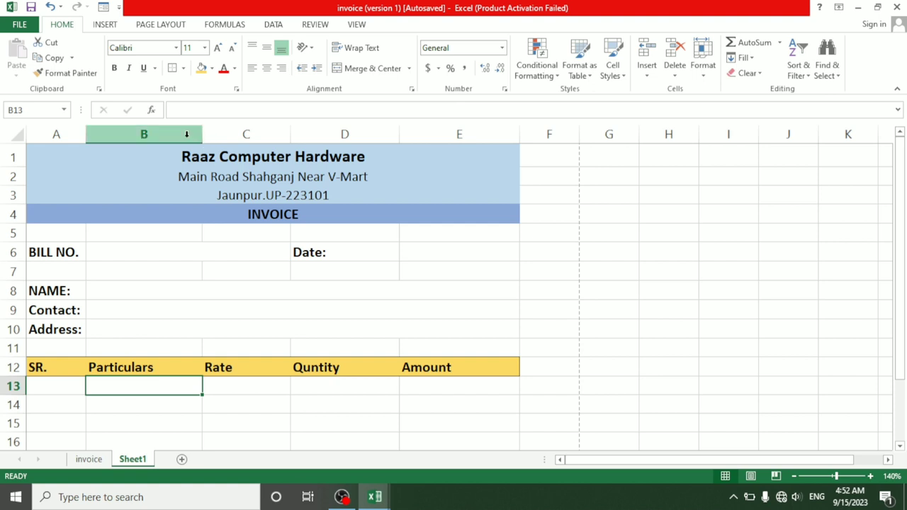
left_click_drag(87, 134, 91, 134)
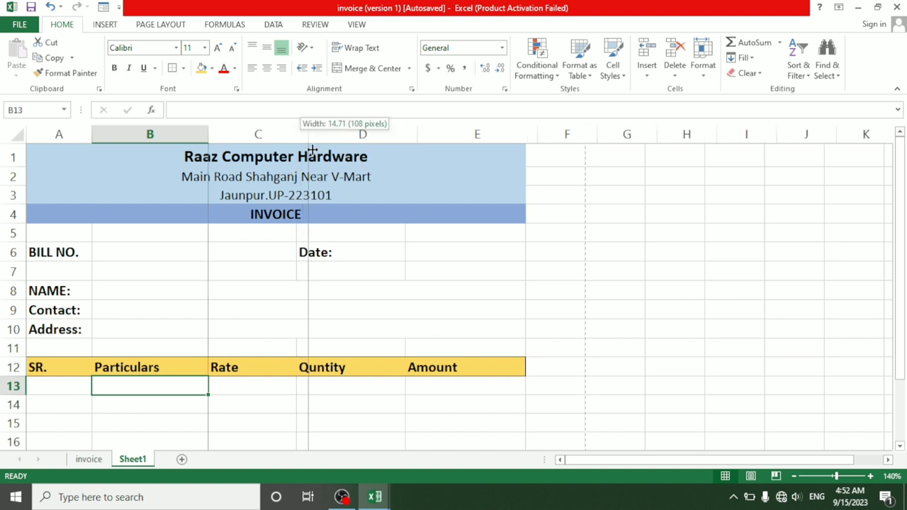
left_click_drag(300, 139, 310, 139)
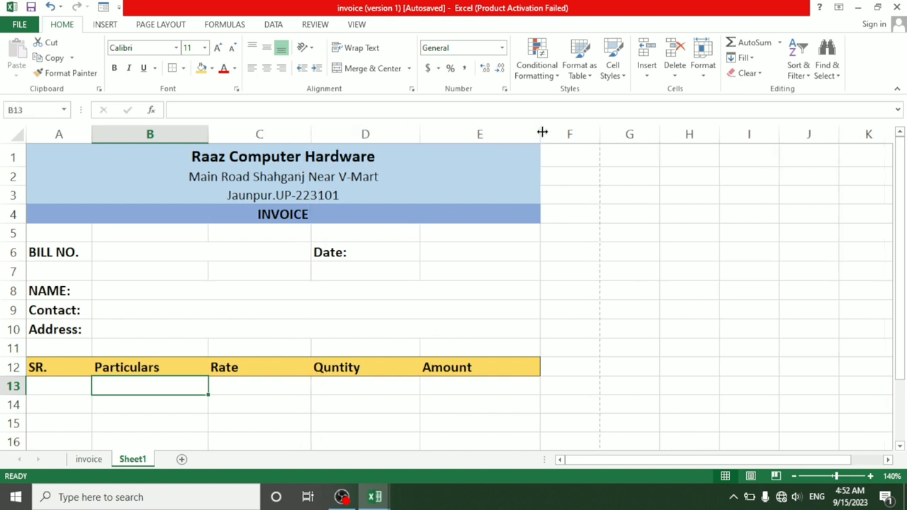
left_click_drag(540, 133, 570, 147)
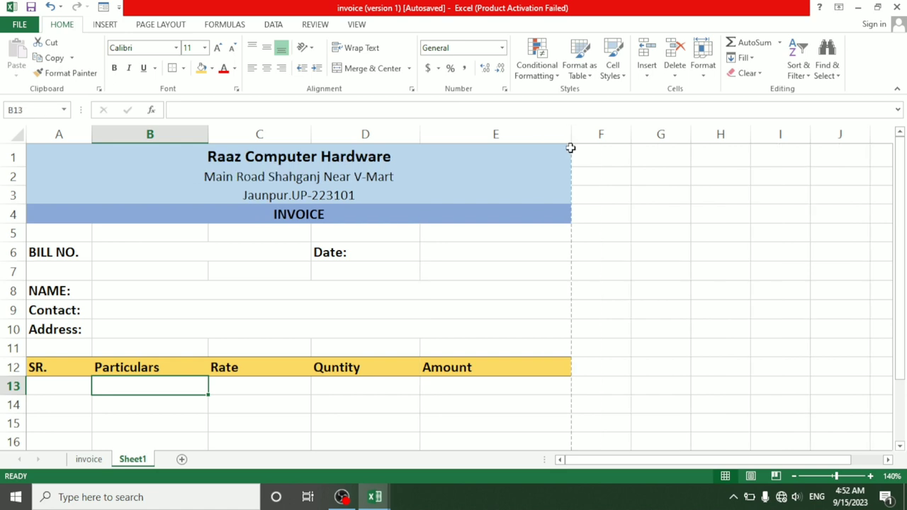
Step: Widen the Particulars column B to 22.71, checking the print preview before and after
key("ctrl+p")
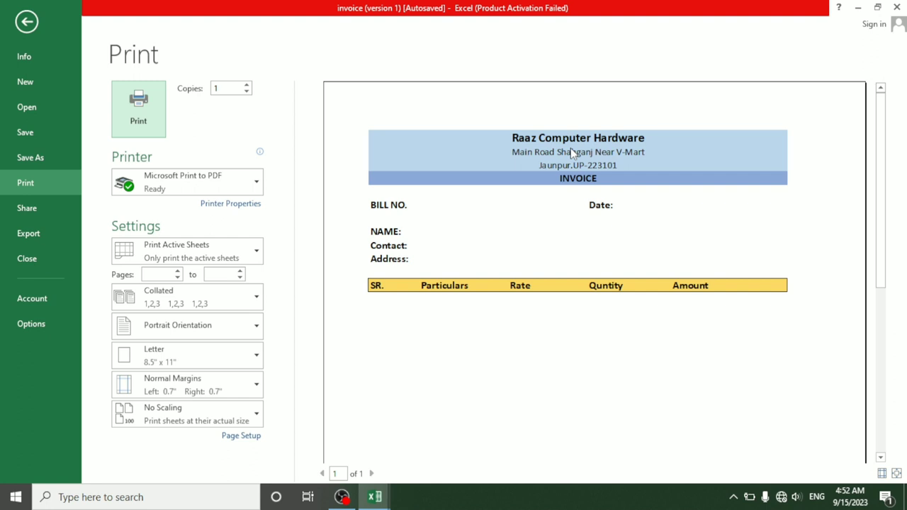
key("Escape")
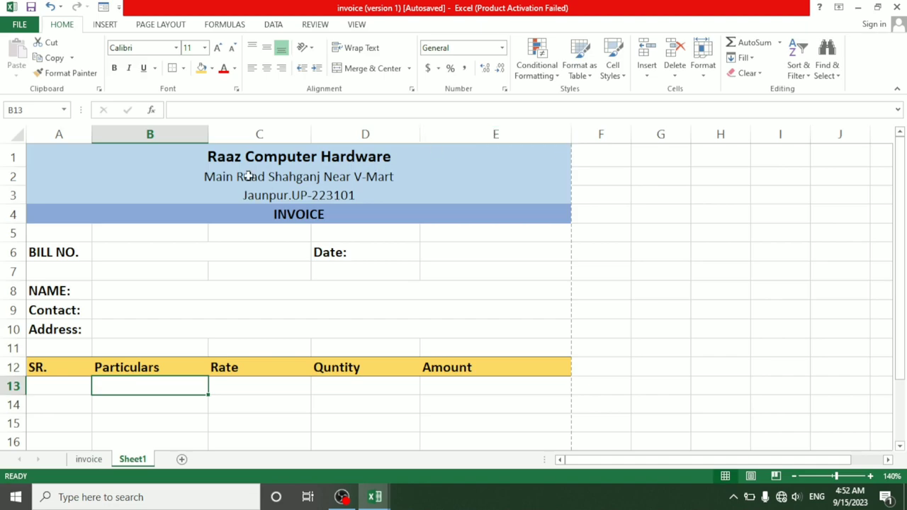
left_click_drag(210, 139, 247, 145)
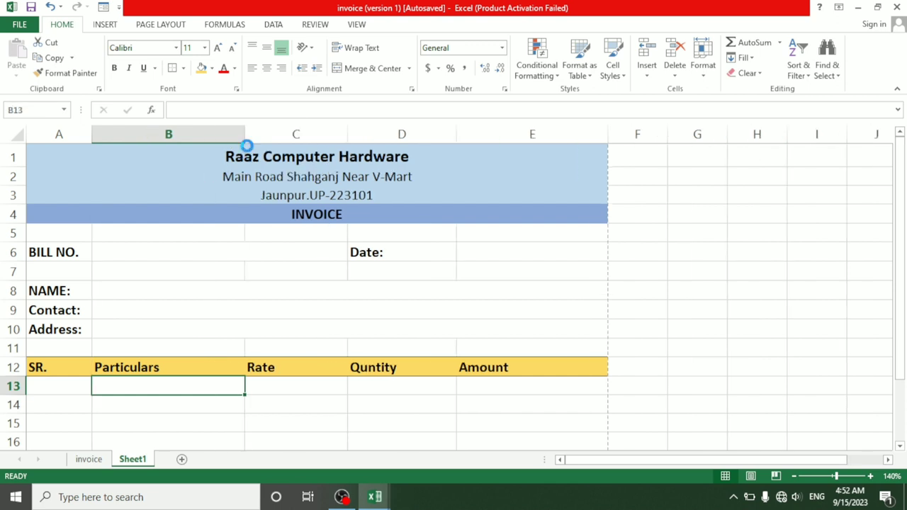
key("ctrl+p")
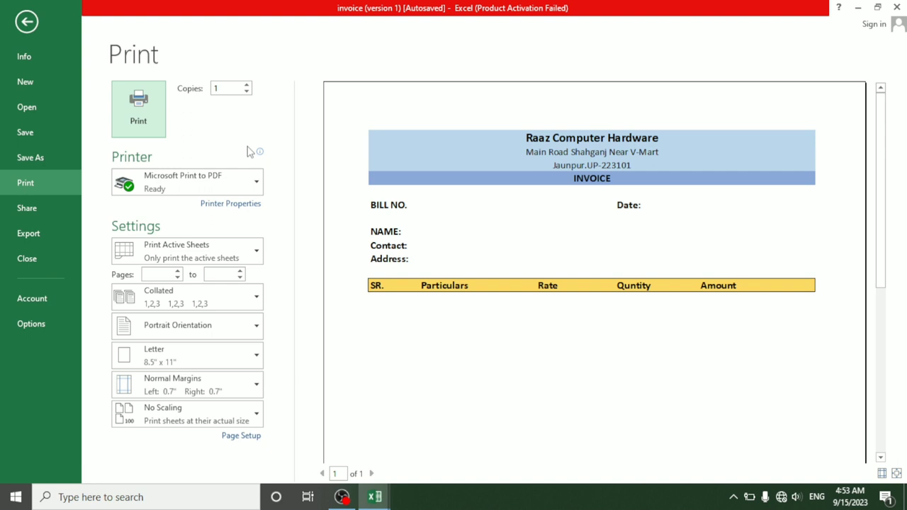
key("Escape")
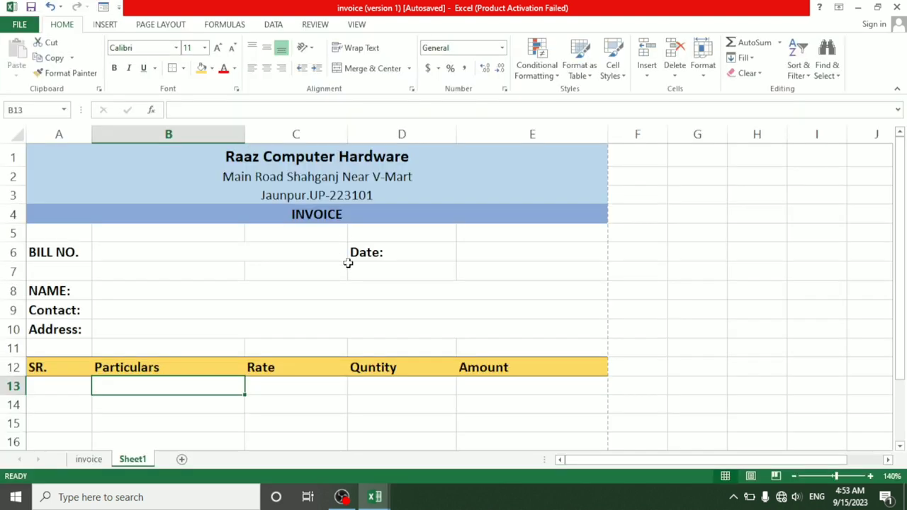
left_click(61, 387)
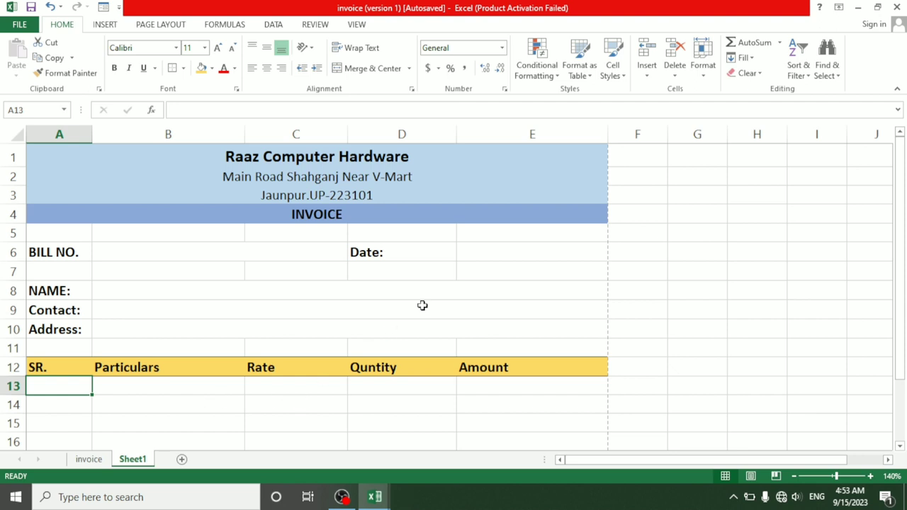
left_click(252, 263)
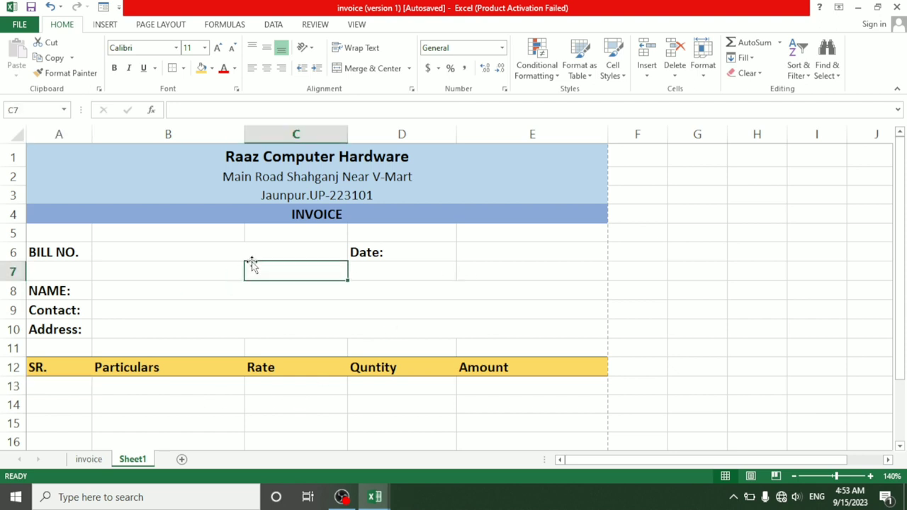
left_click(234, 253)
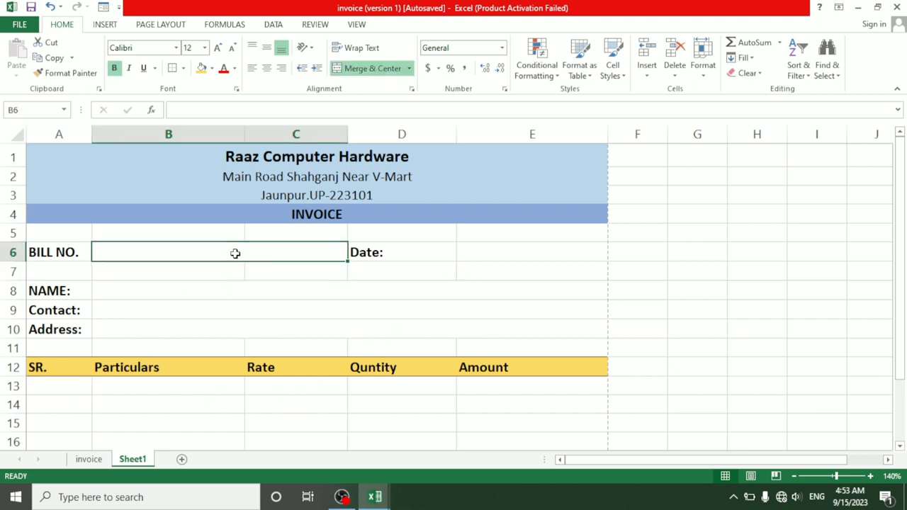
left_click(247, 312)
left_click(247, 322)
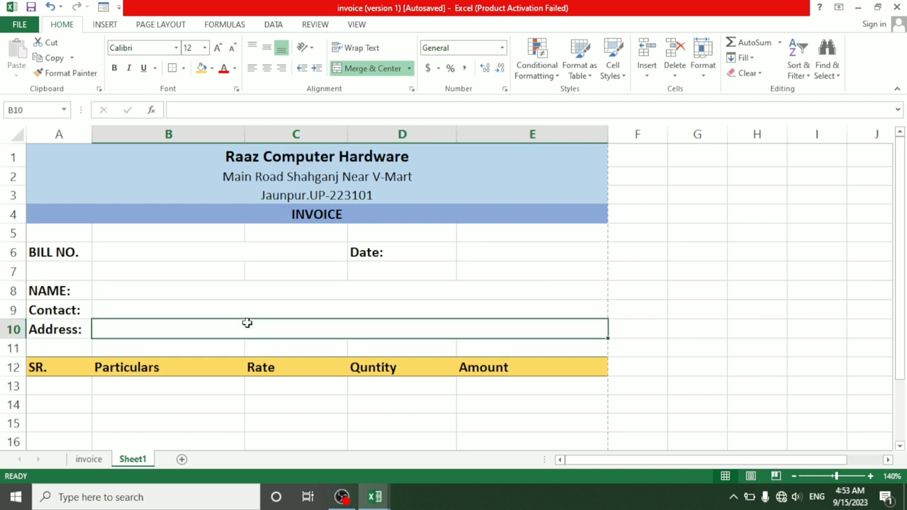
left_click(239, 290)
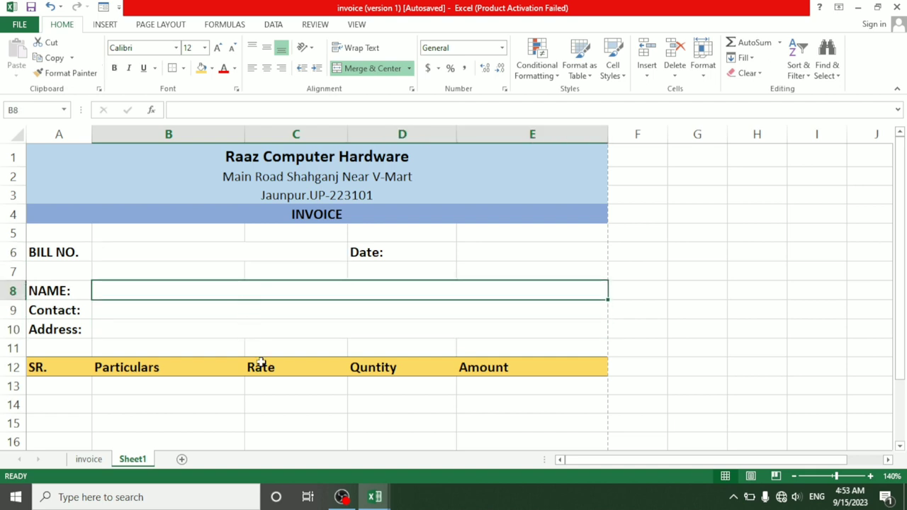
left_click(263, 387)
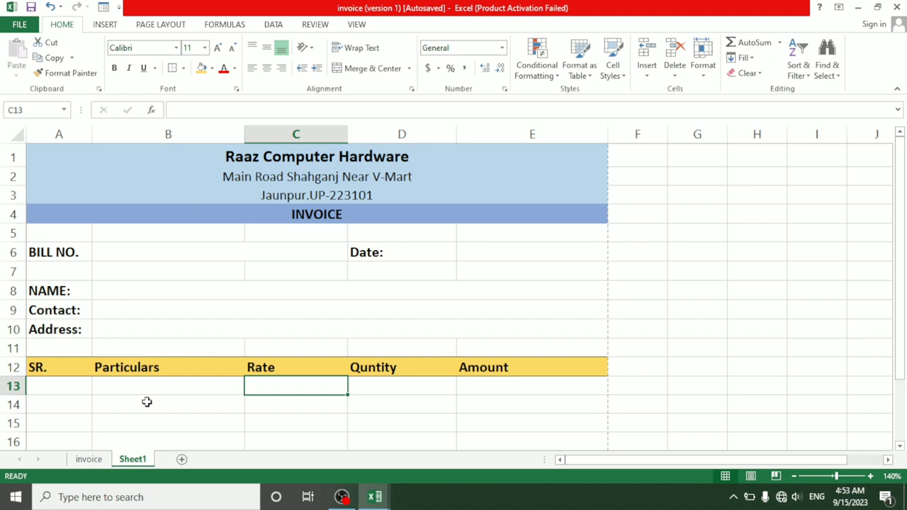
left_click(84, 391)
left_click(133, 387)
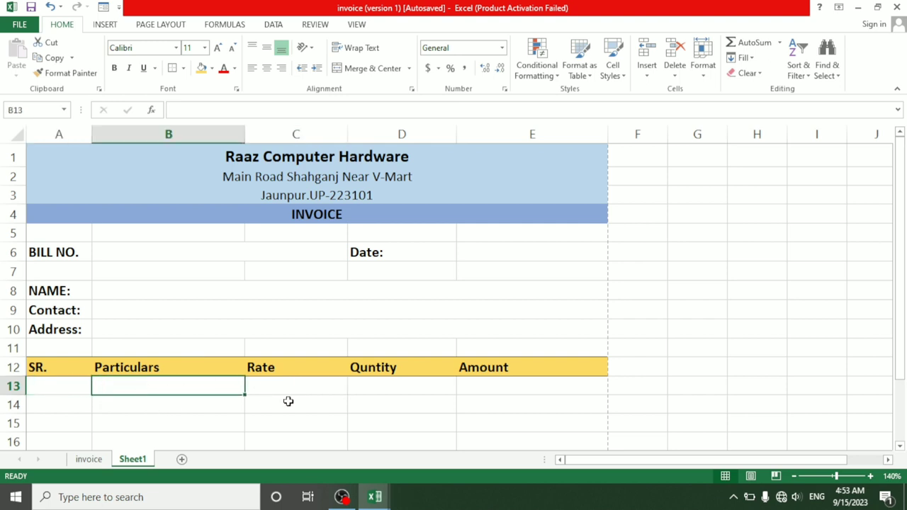
key("Down")
key("Down")
key("Down")
key("Down")
key("Down")
key("Down")
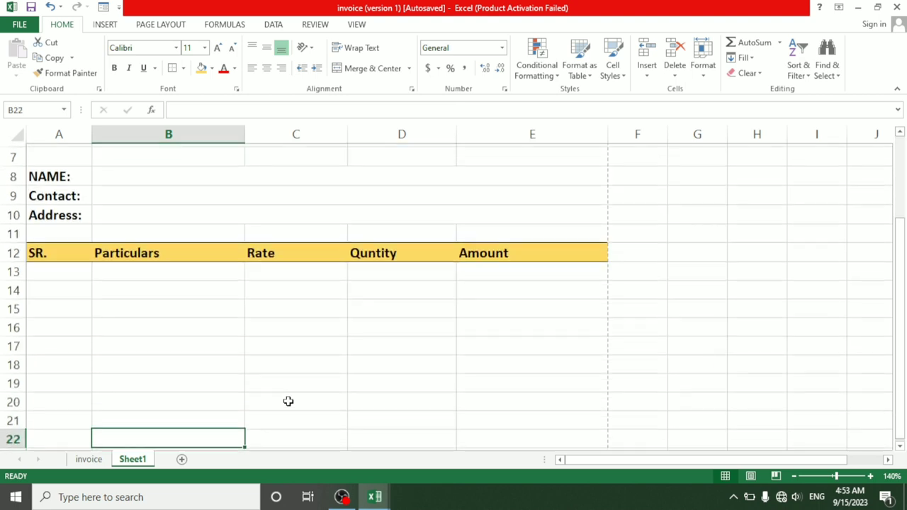
key("Down")
key("Down")
key("Down")
key("Down")
key("Down")
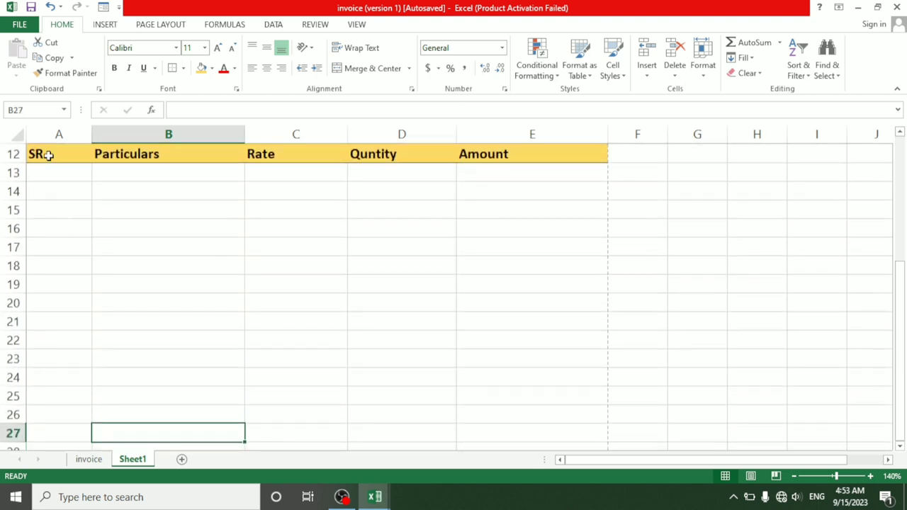
Step: Border each item column from row 12 to row 27, A12:A27 through E12:E27
left_click_drag(49, 156, 51, 428)
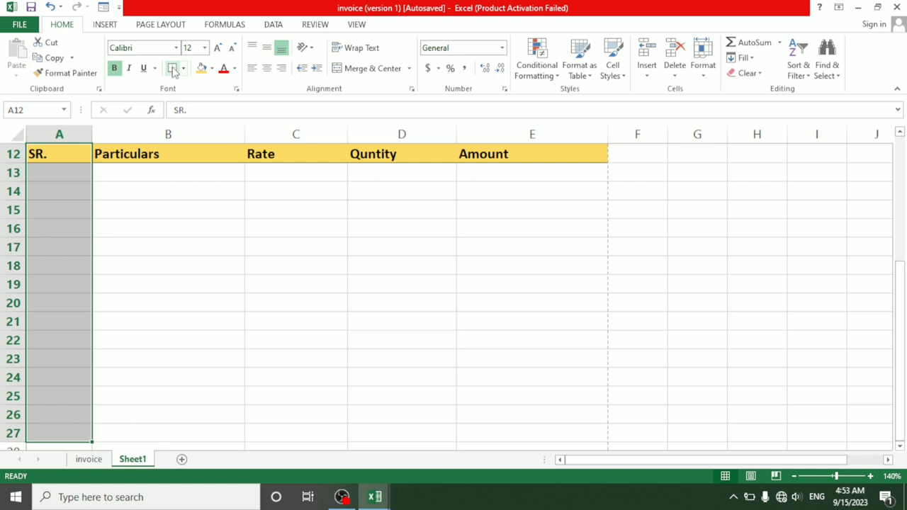
left_click_drag(185, 150, 196, 424)
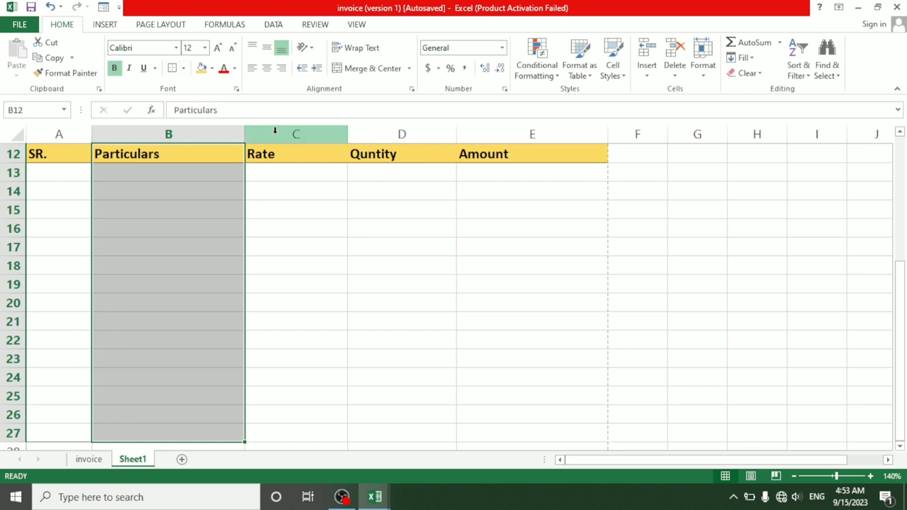
left_click_drag(289, 155, 308, 436)
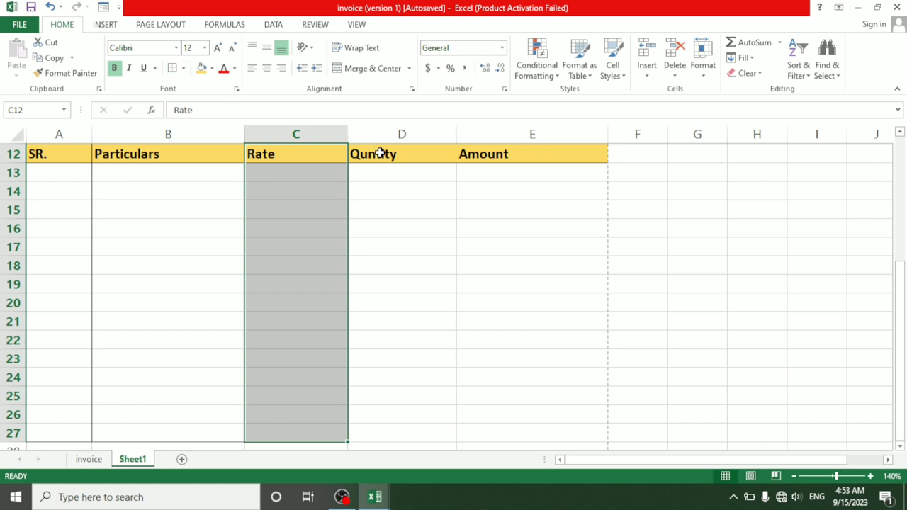
left_click_drag(380, 153, 410, 426)
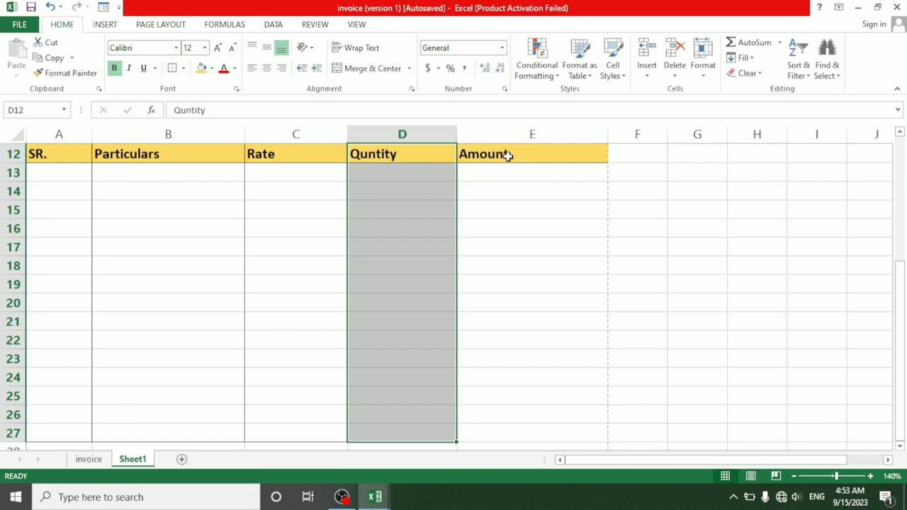
left_click_drag(508, 155, 524, 432)
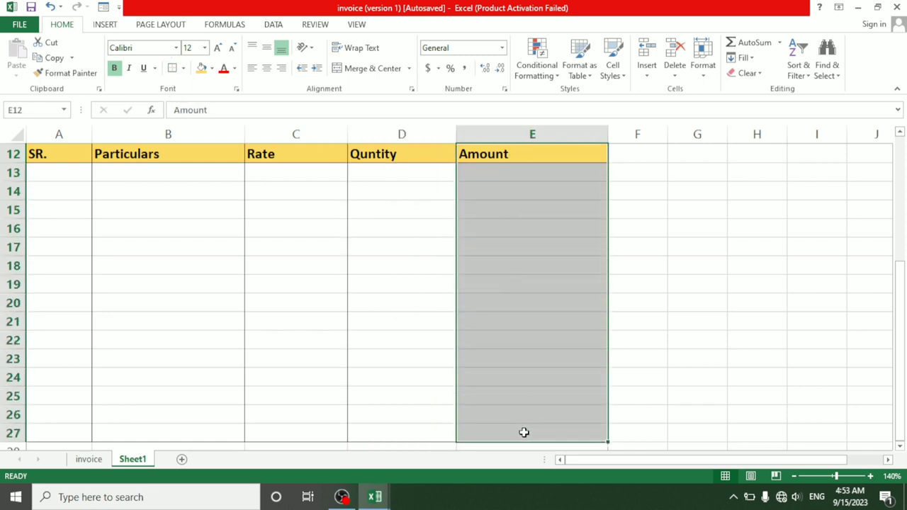
left_click(171, 71)
Step: Check the bordered item table with the arrow keys, then return to the sample invoice sheet
key("Down")
key("Down")
key("Down")
key("Down")
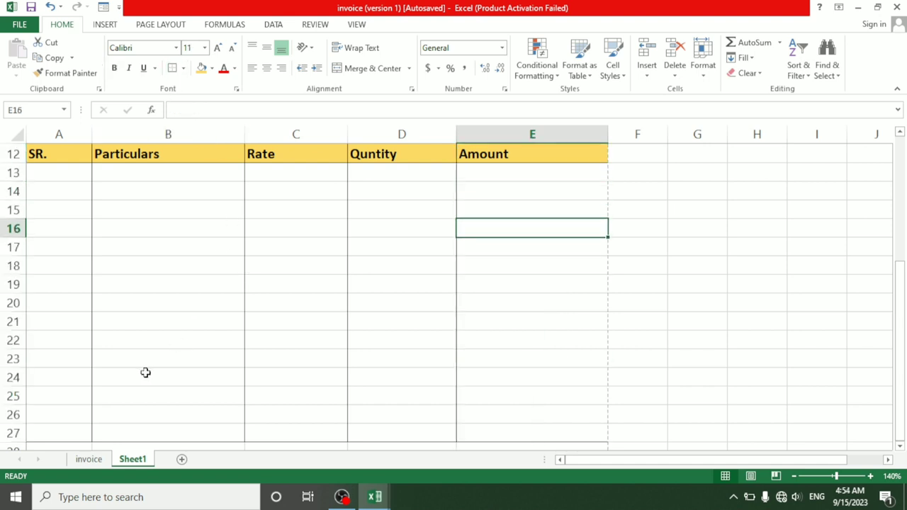
key("Down")
key("Down")
key("Down")
key("Down")
key("Down")
key("Down")
key("Down")
key("Down")
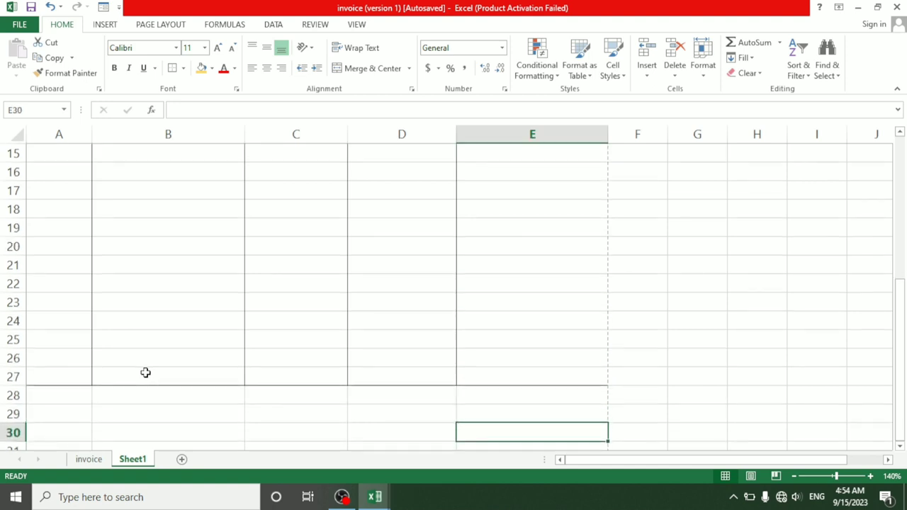
key("Up")
key("Up")
key("Up")
key("Up")
key("Up")
key("Up")
key("Up")
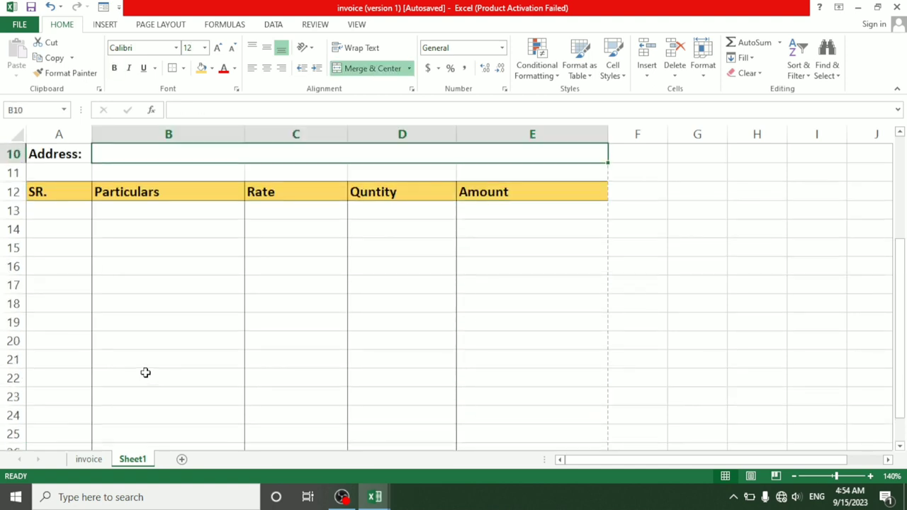
key("Down")
key("Down")
key("Down")
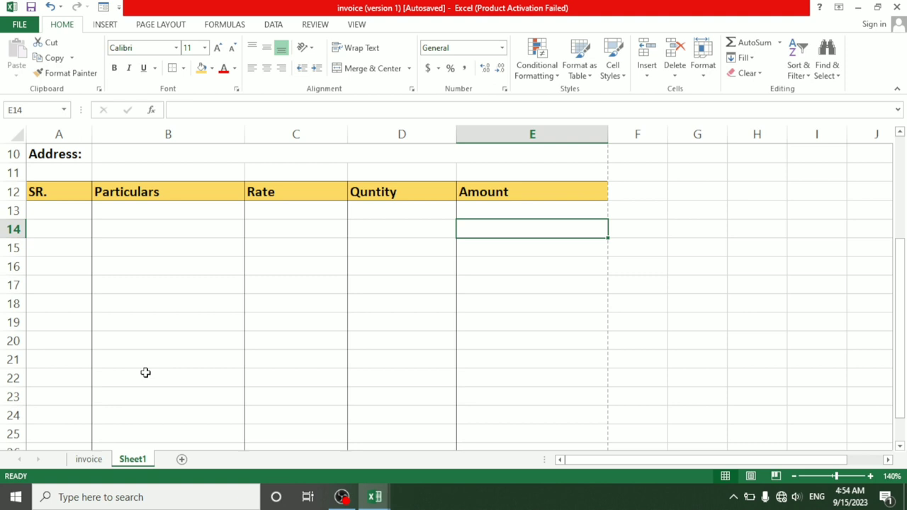
key("Left")
key("Left")
key("Left")
key("Left")
key("Up")
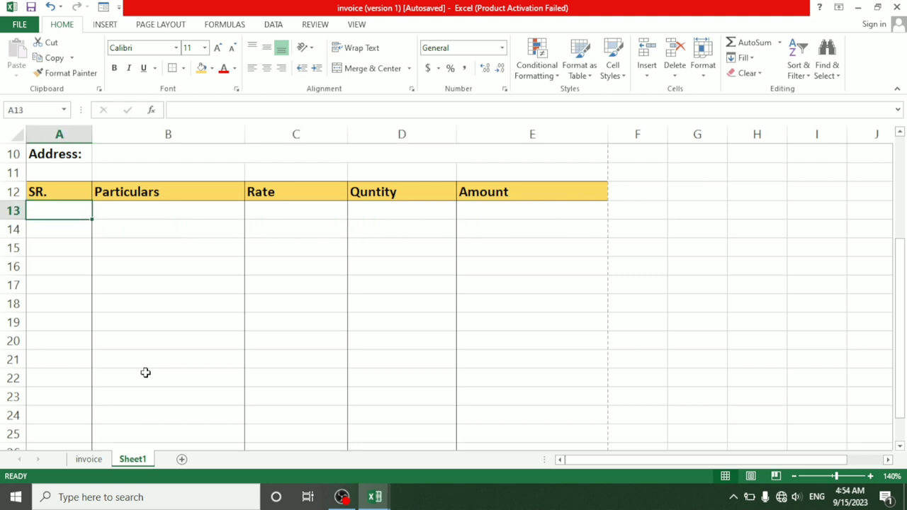
key("Right")
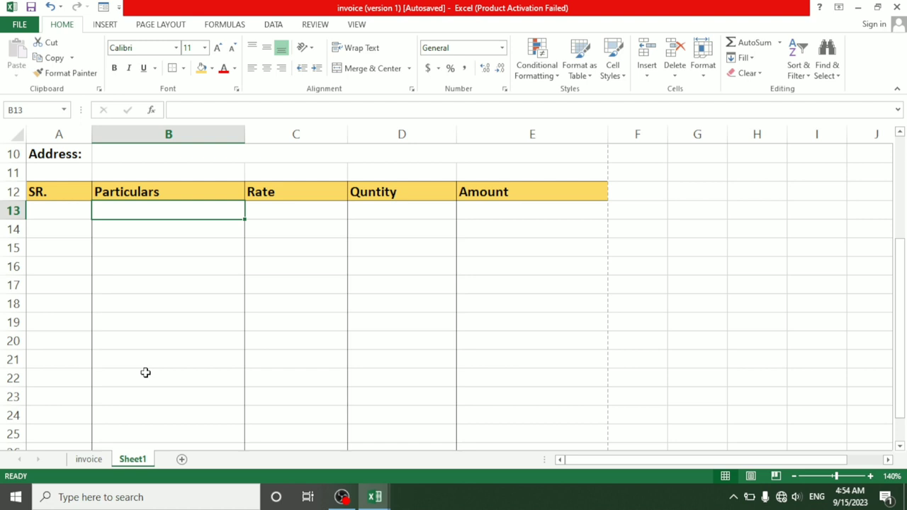
key("Down")
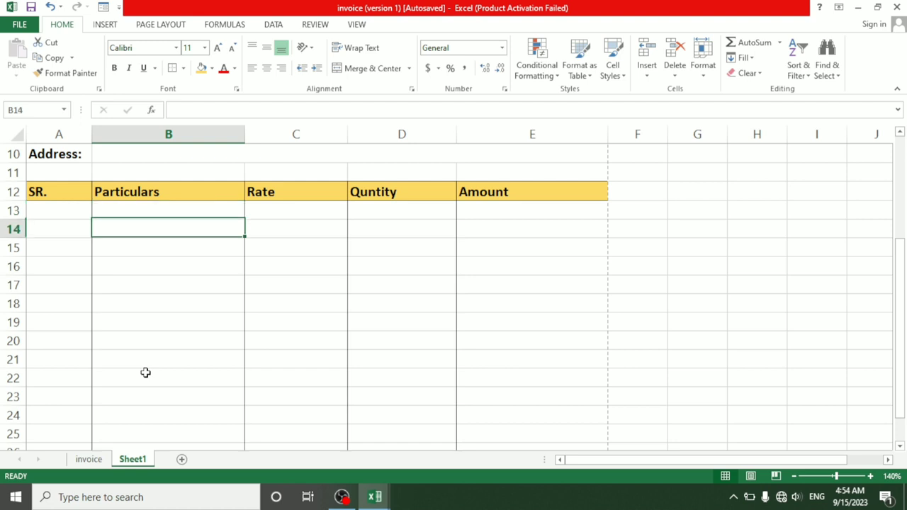
key("Down")
key("Down")
key("Down")
key("Down")
key("Down")
key("Down")
key("Down")
key("Down")
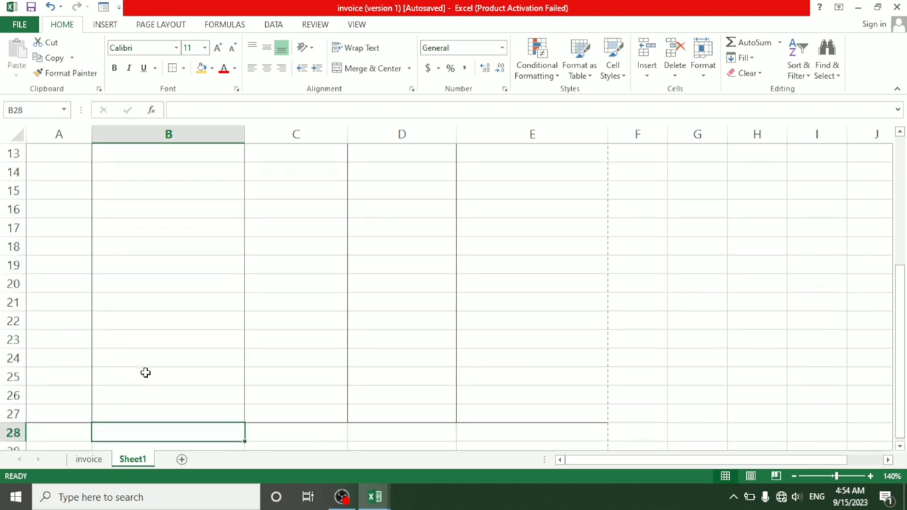
key("Right")
key("Right")
key("Right")
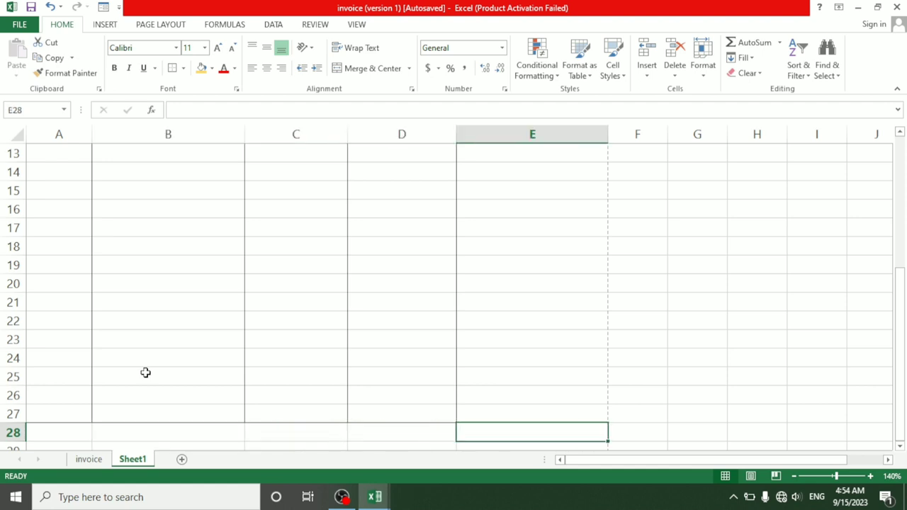
key("Left")
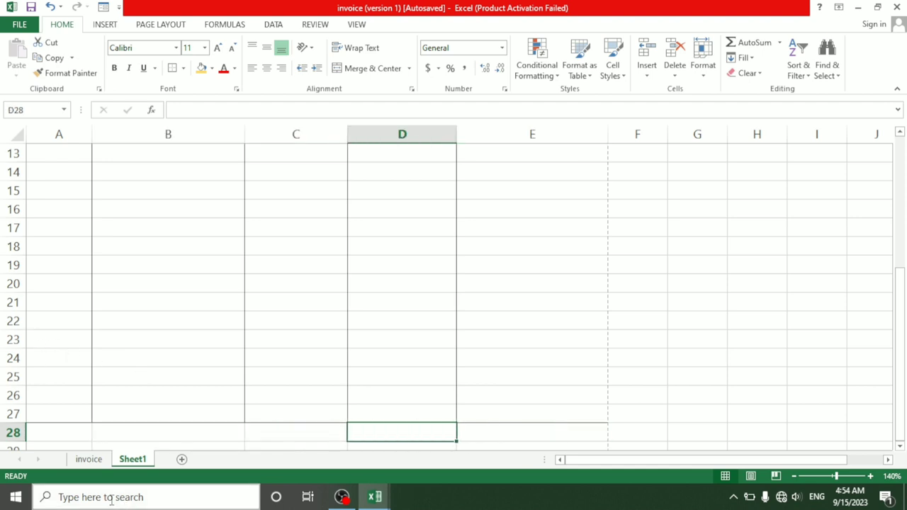
left_click(90, 465)
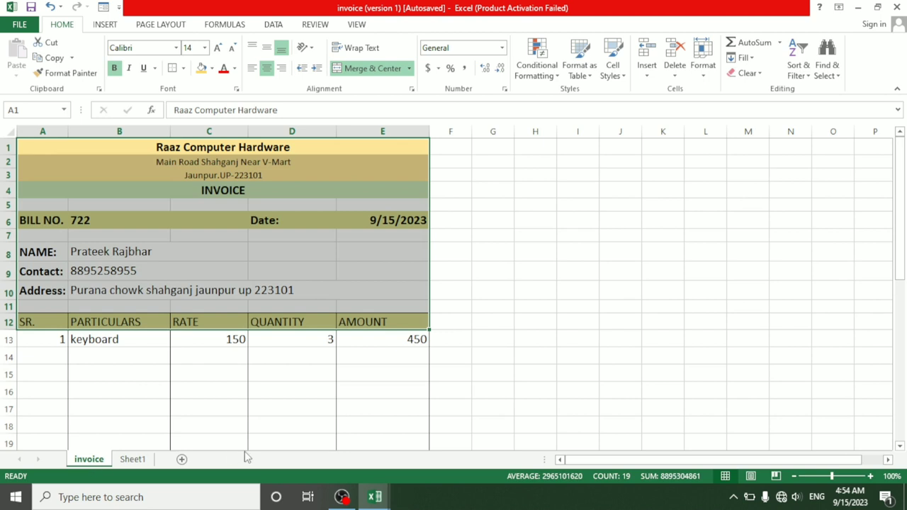
Step: Copy the totals block, Total Amount through Grand Total, from the invoice sheet
key("Down")
key("Down")
key("Down")
key("Down")
key("Right")
key("Right")
key("Right")
key("Down")
key("Down")
key("Down")
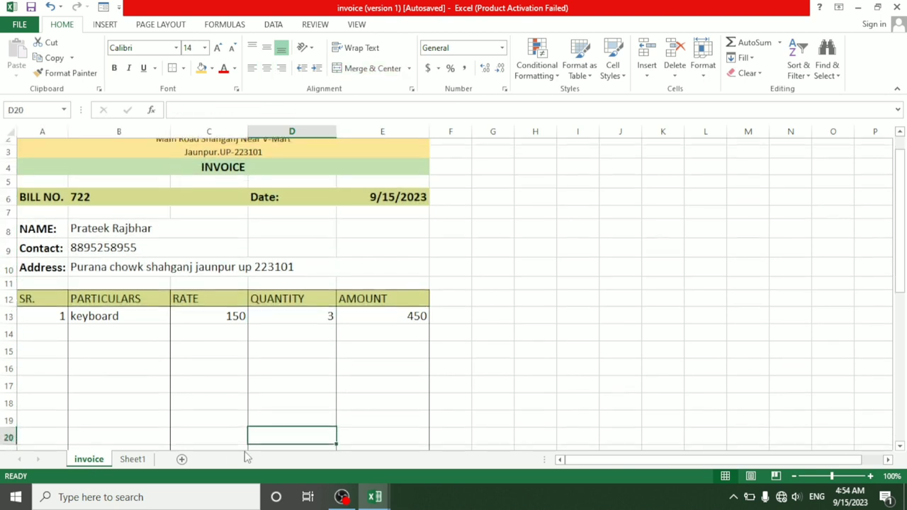
key("Down")
key("Down")
key("Down")
key("Down")
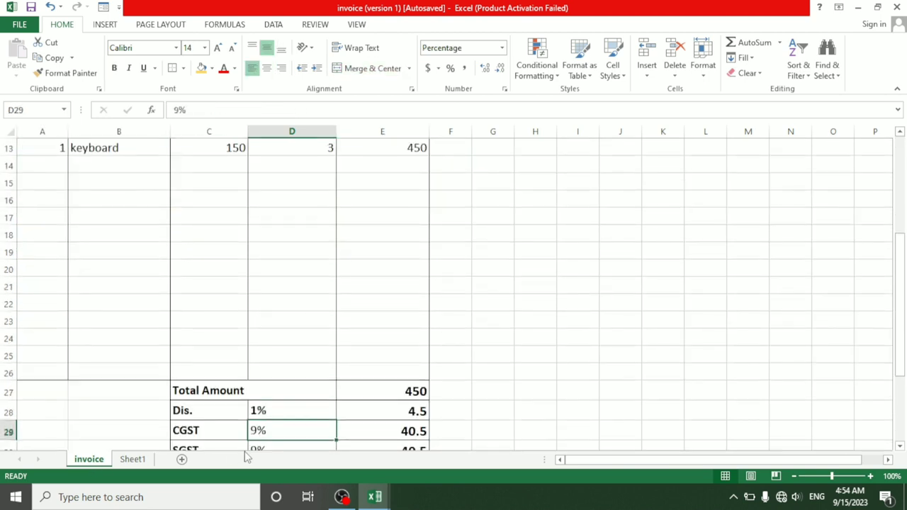
key("Up")
key("Up")
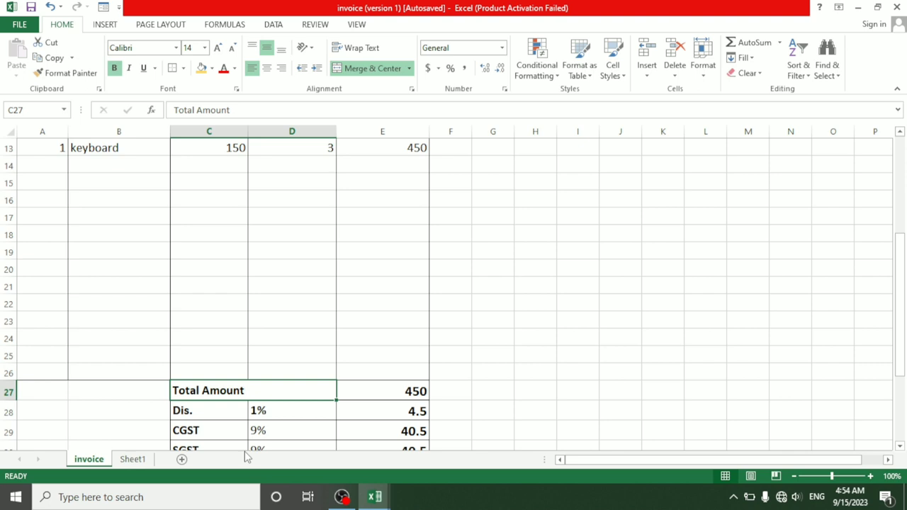
key("Left")
key("Right")
key("shift+Down")
key("shift+Down")
key("shift+Down")
key("shift+Down")
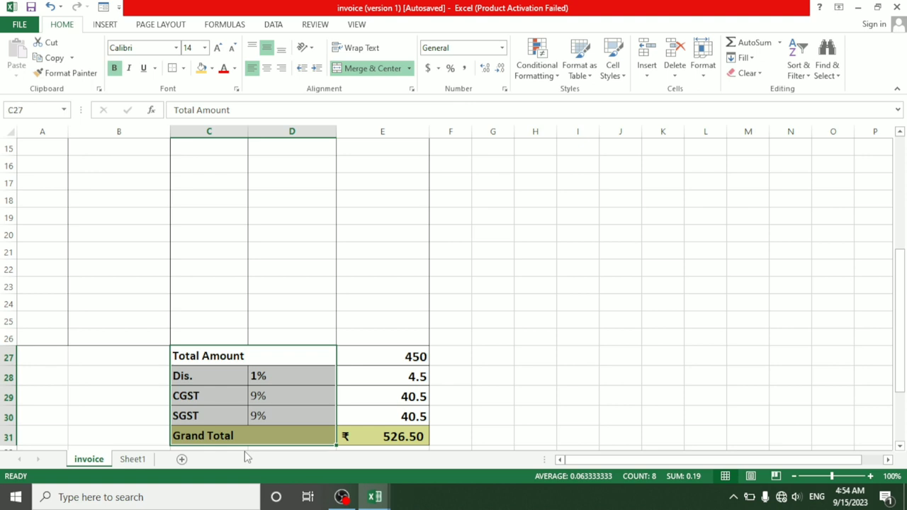
key("ctrl+c")
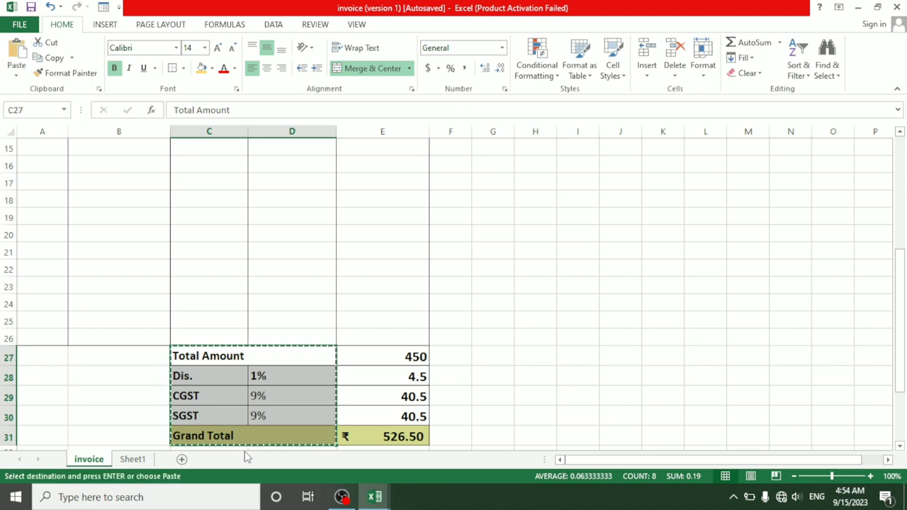
Step: Paste the copied totals into Sheet1 at C28 as plain values
left_click(144, 460)
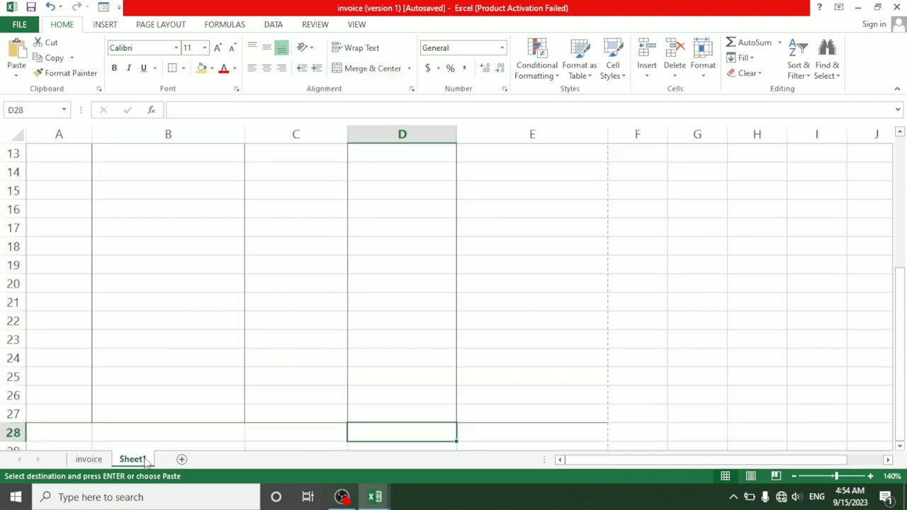
left_click(327, 431)
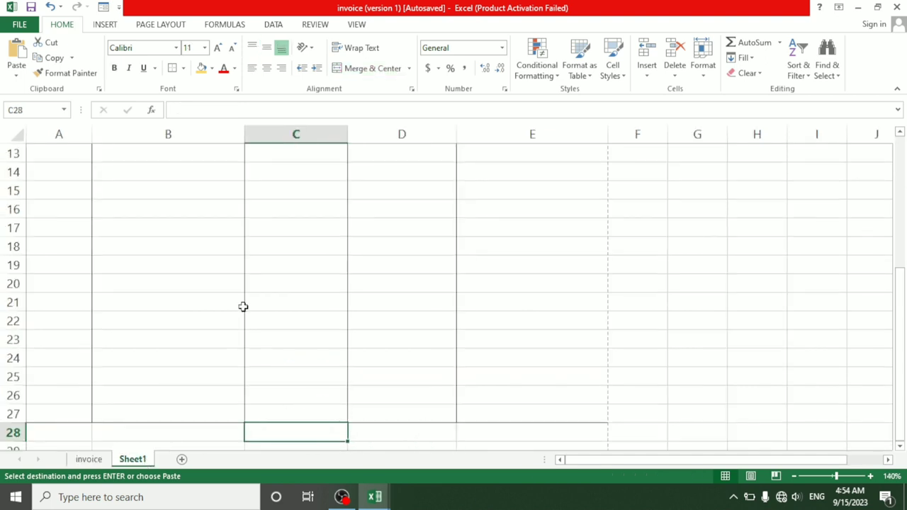
left_click(17, 76)
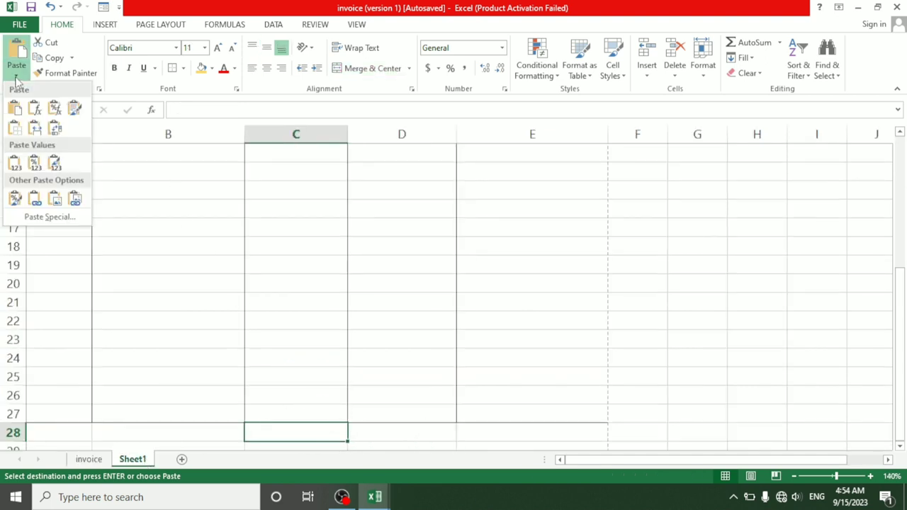
left_click(15, 162)
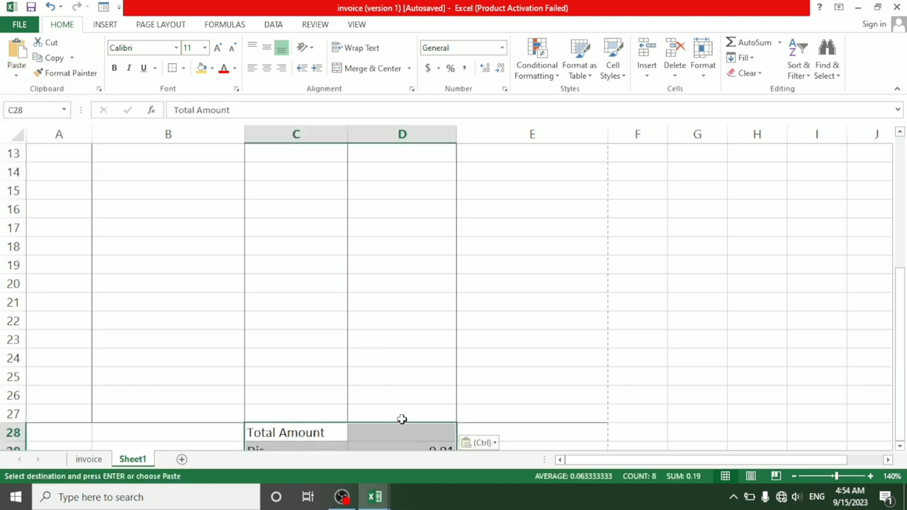
Step: Clear the pasted Dis., CGST and SGST rate values in D29:D31
key("Down")
key("Down")
key("Down")
key("Down")
key("Down")
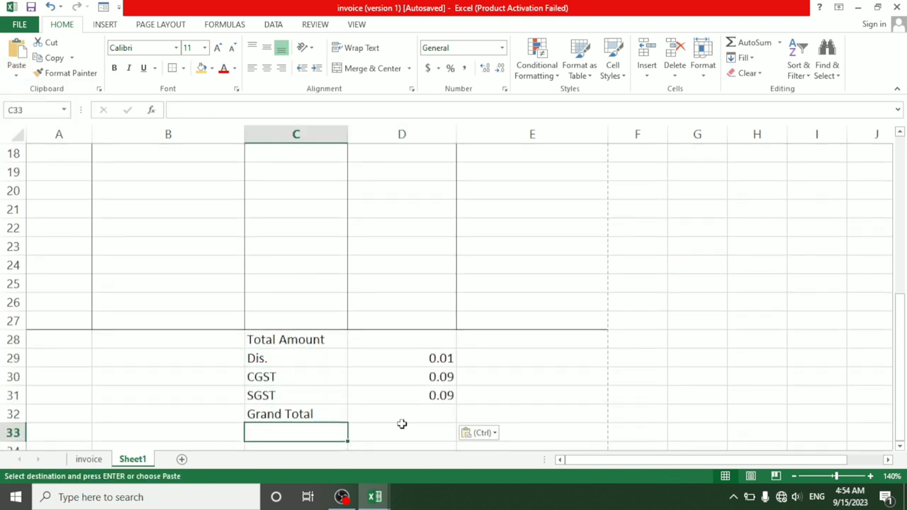
key("Up")
key("Up")
key("Up")
key("Right")
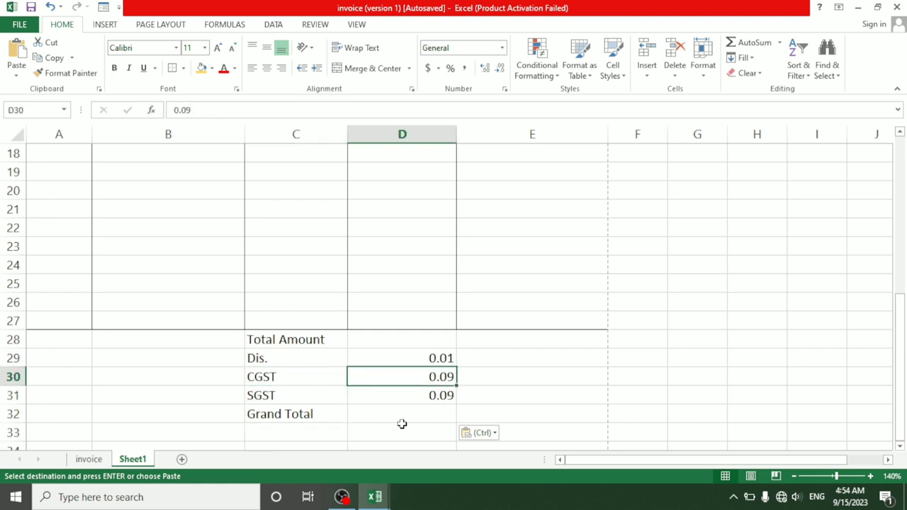
key("Up")
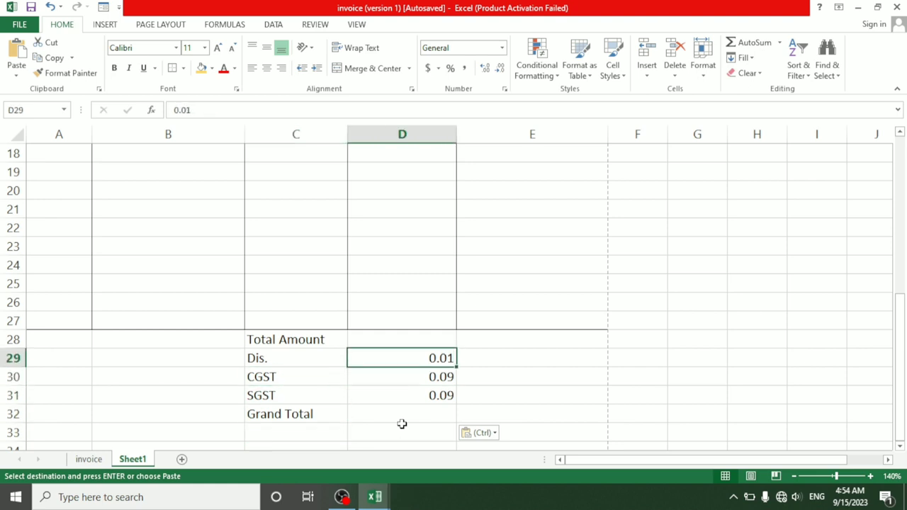
key("shift+Down")
key("shift+Down")
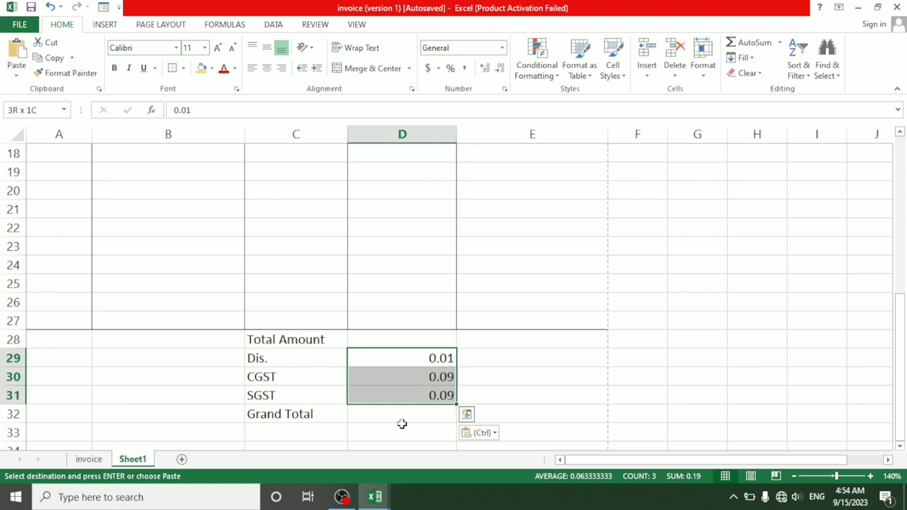
key("BackSpace")
key("Return")
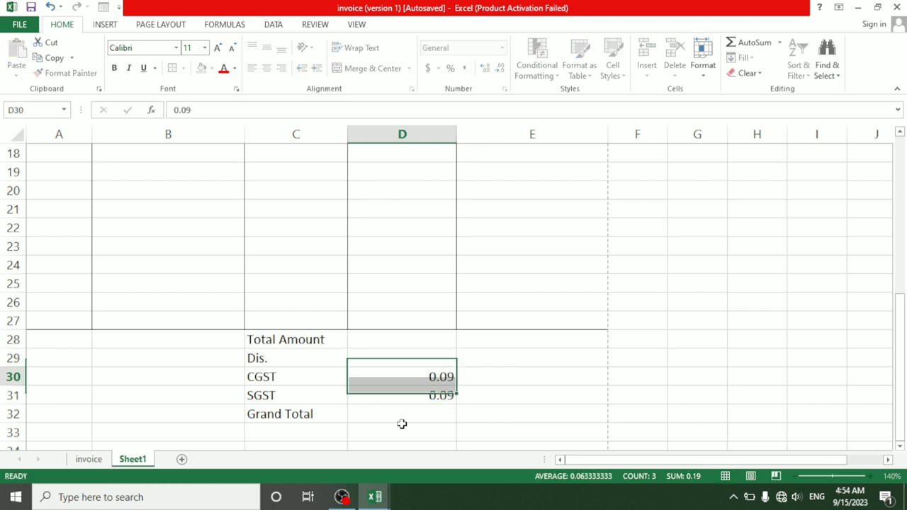
key("BackSpace")
key("Return")
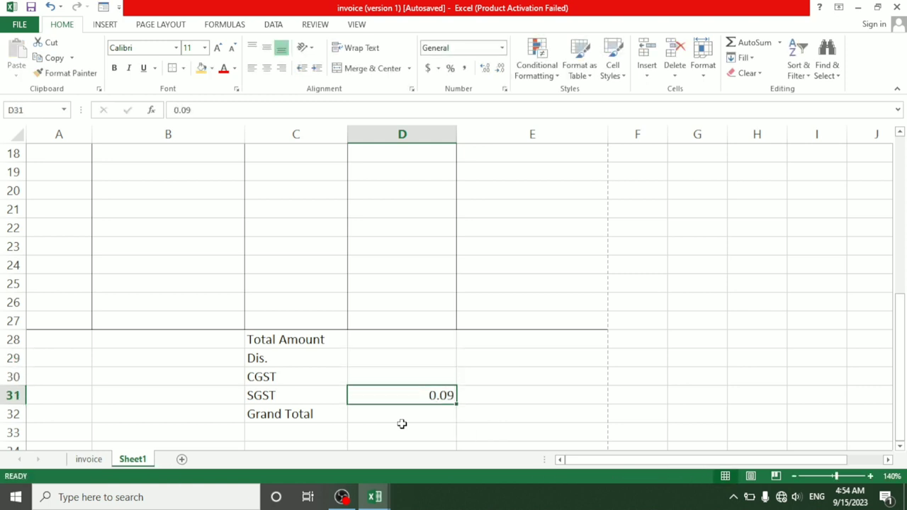
key("BackSpace")
key("Return")
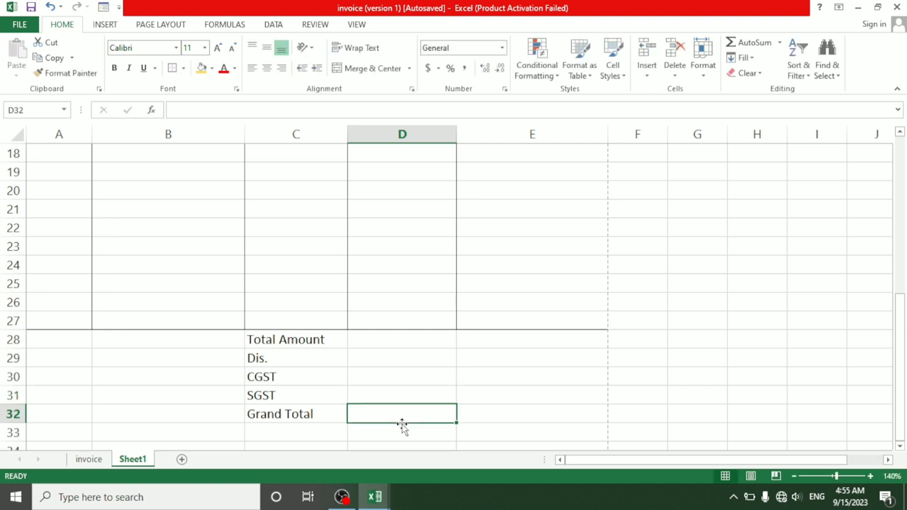
Step: Make the totals labels in C28:C32 bold at font size 12
left_click(290, 337)
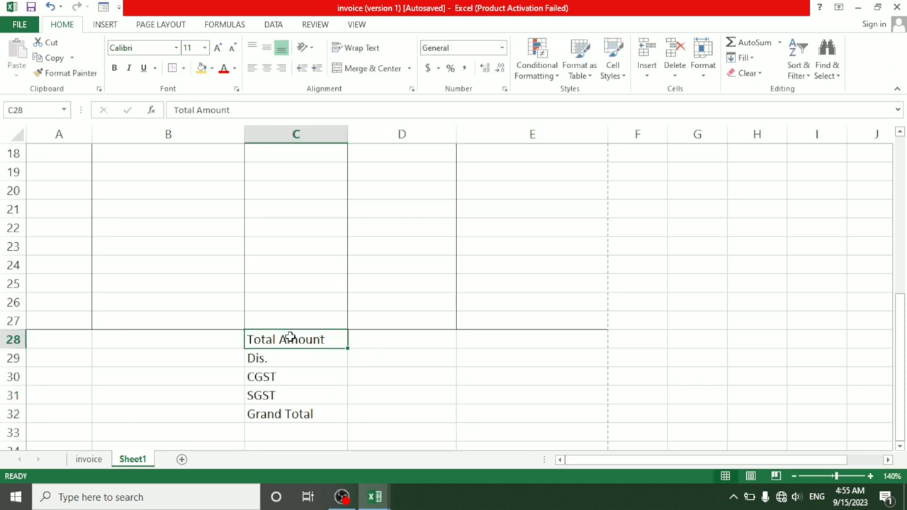
key("shift+Down")
key("shift+Down")
key("shift+Down")
key("shift+Down")
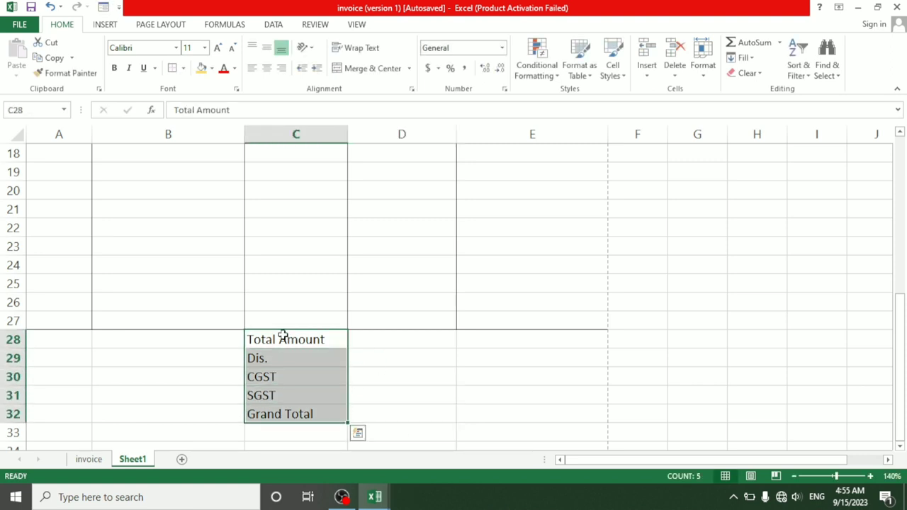
left_click(217, 49)
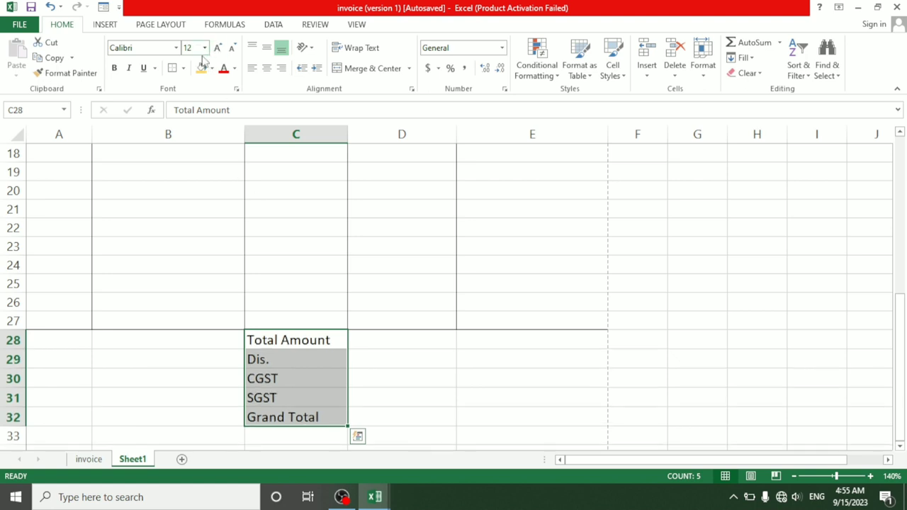
left_click(115, 69)
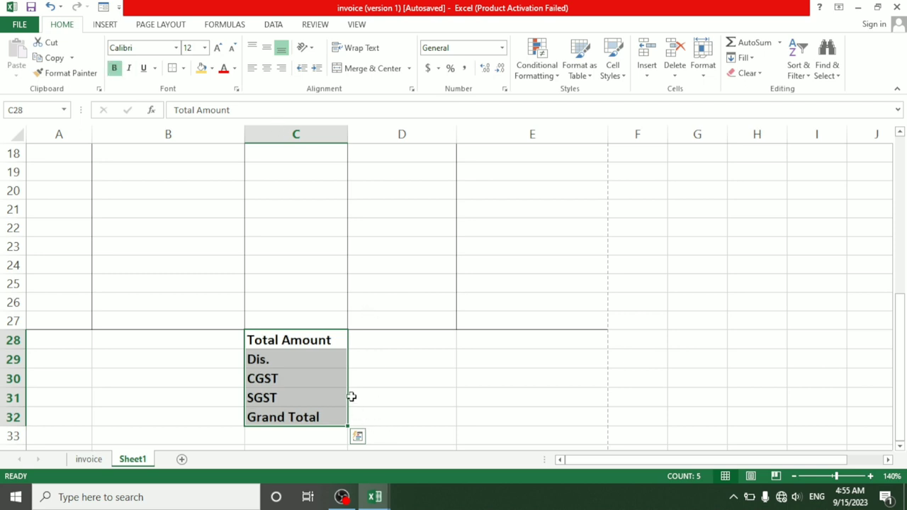
left_click(365, 366)
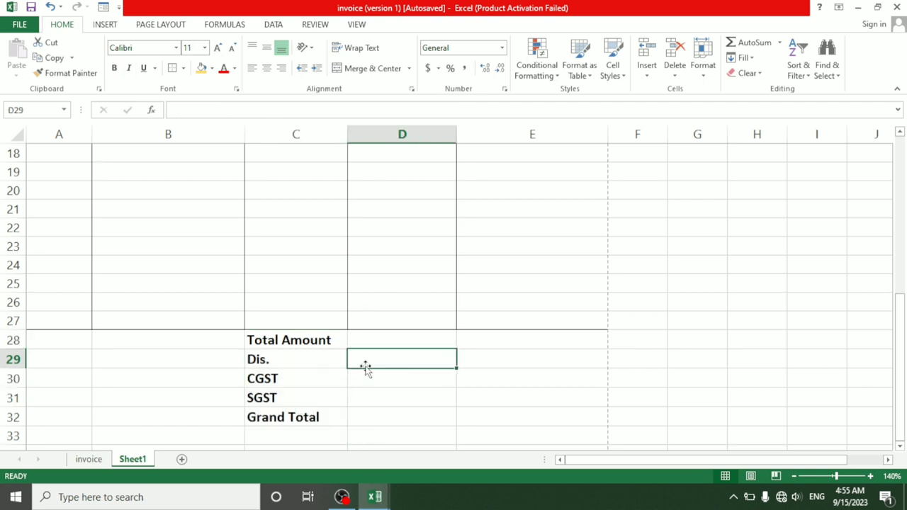
Step: Apply All Borders to the value cells E28:E32
left_click(491, 341)
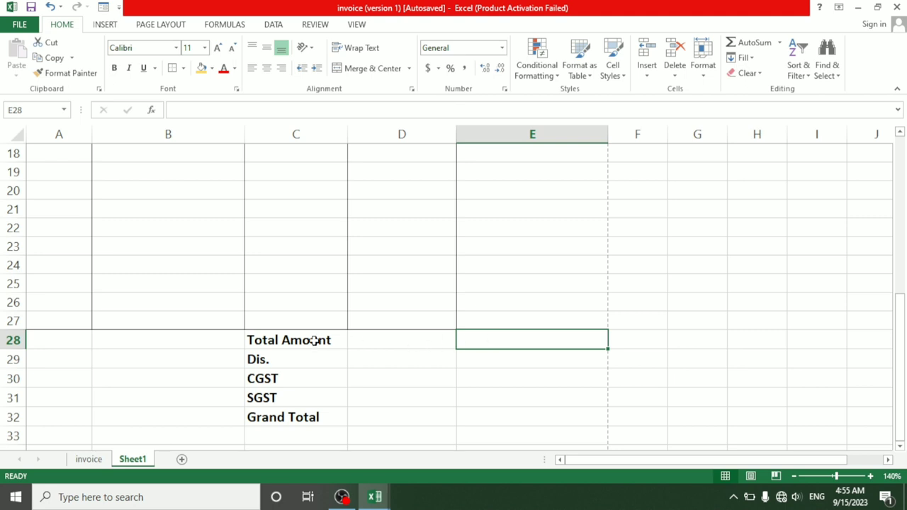
key("shift+Down")
key("shift+Down")
key("shift+Down")
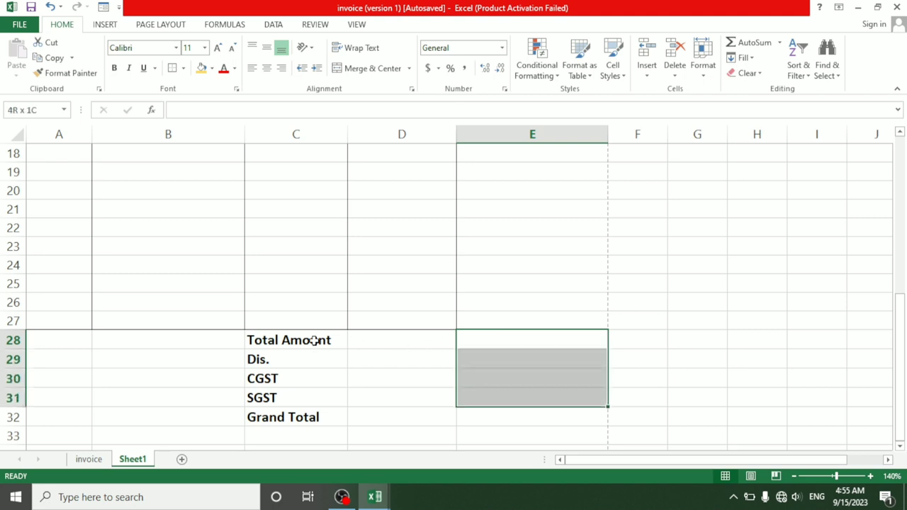
key("shift+Down")
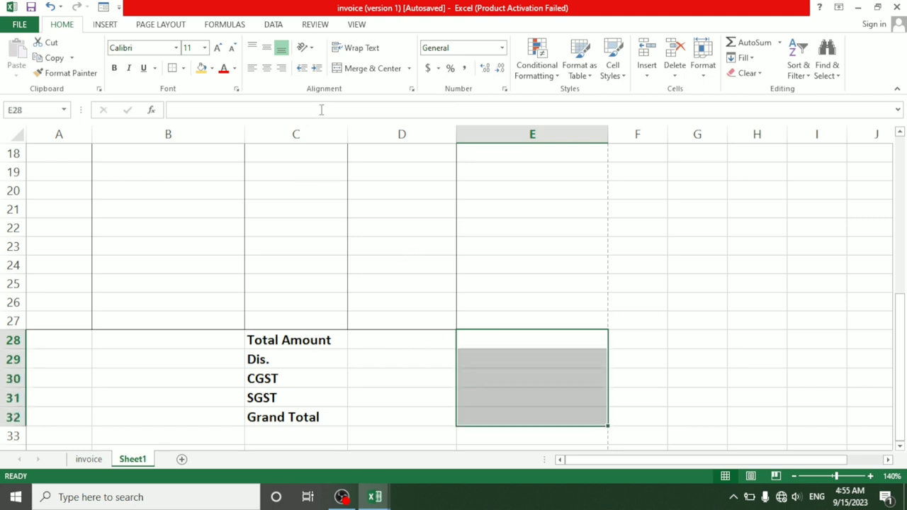
left_click(183, 68)
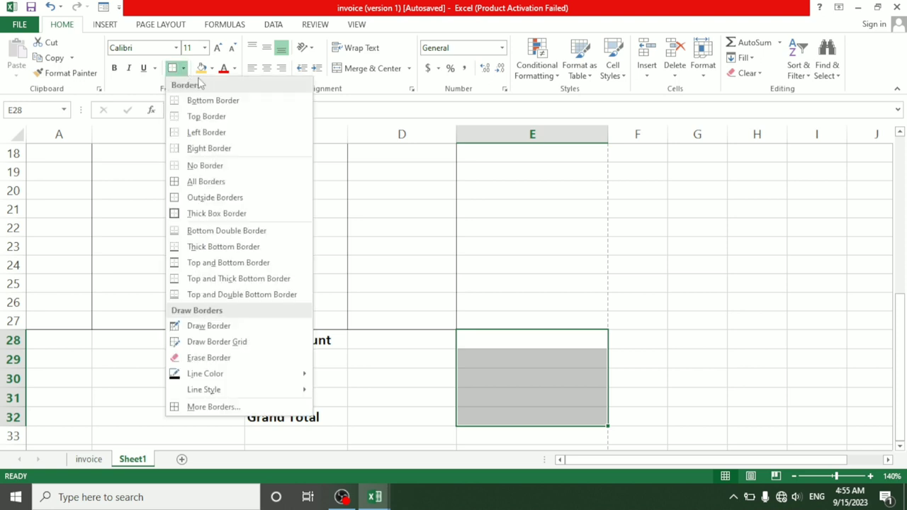
left_click(210, 183)
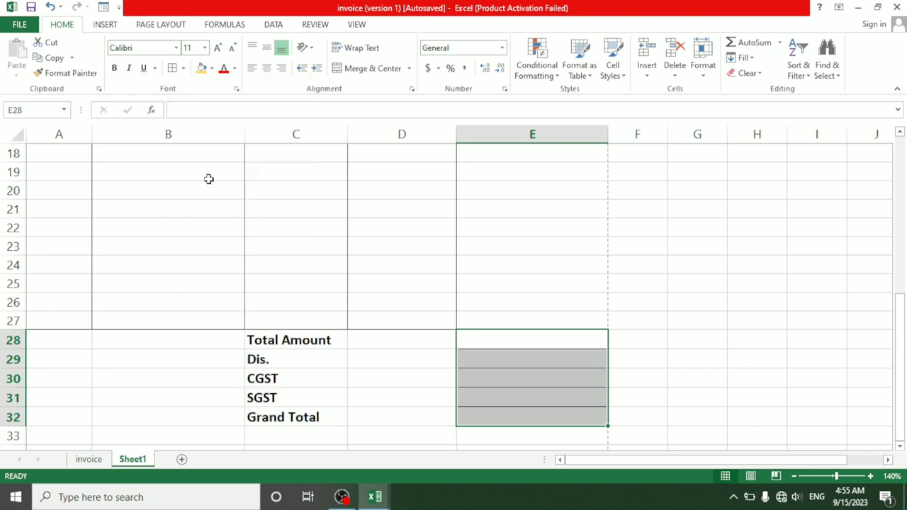
Step: Apply All Borders to the label range C28:D32
left_click(307, 342)
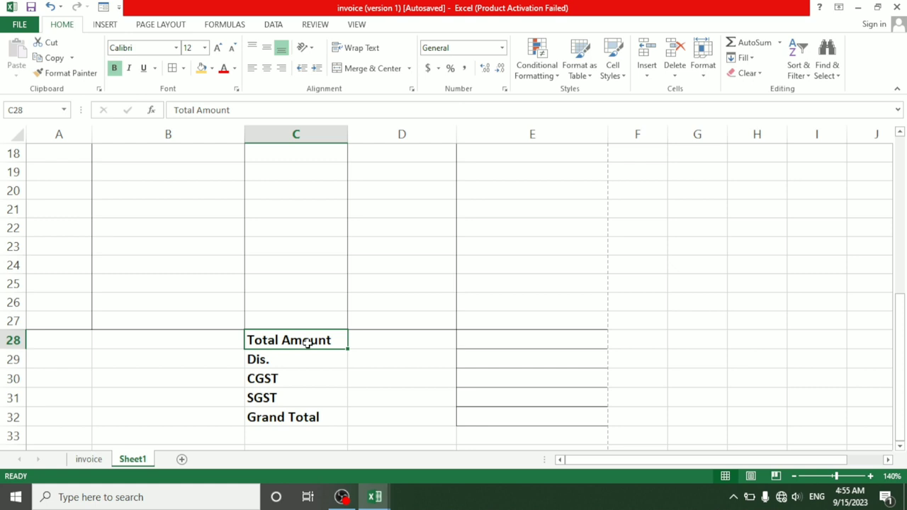
key("shift+Down")
key("shift+Down")
key("shift+Down")
key("shift+Down")
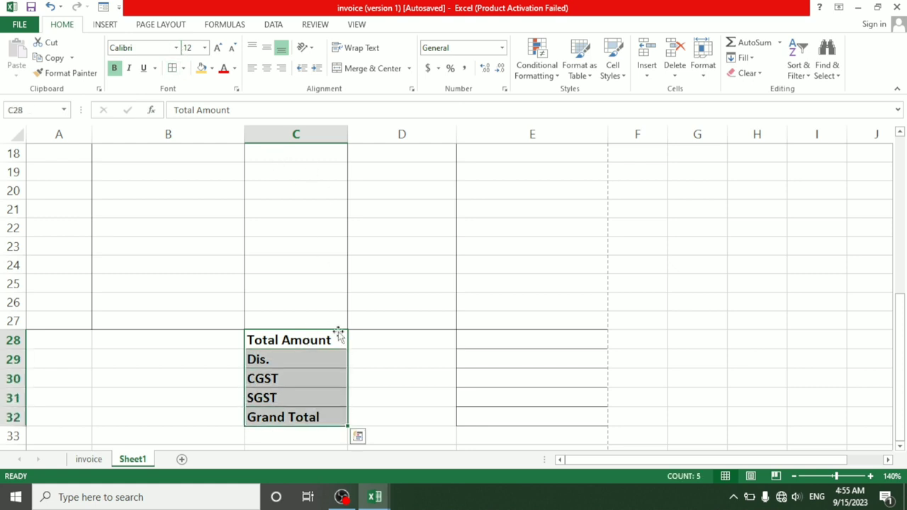
key("shift+Right")
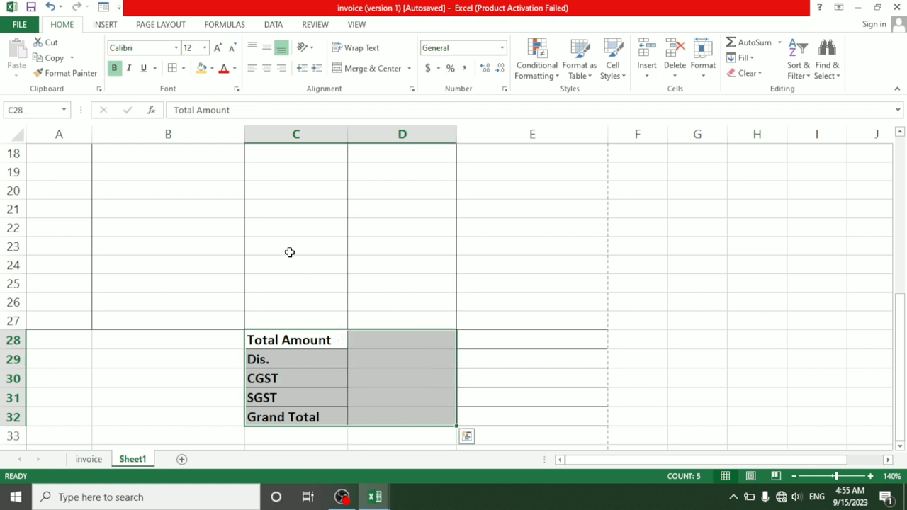
left_click(172, 68)
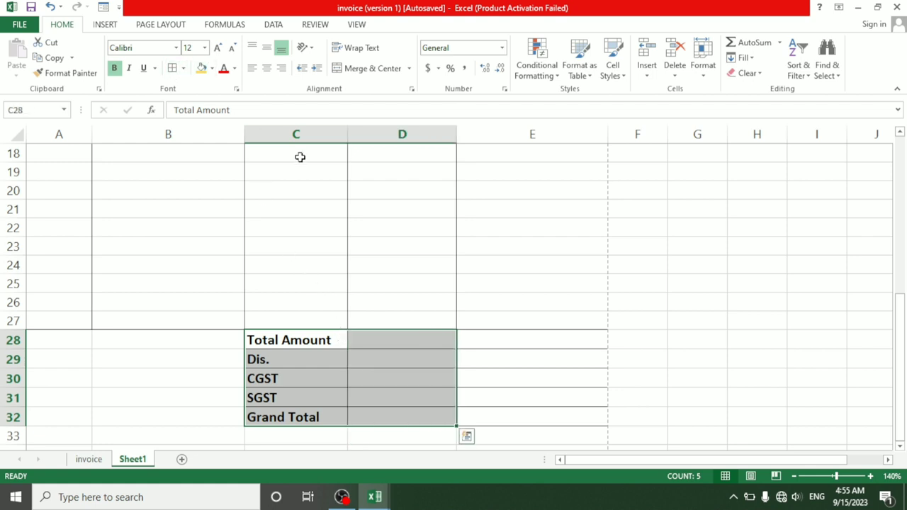
left_click(474, 373)
left_click(418, 347)
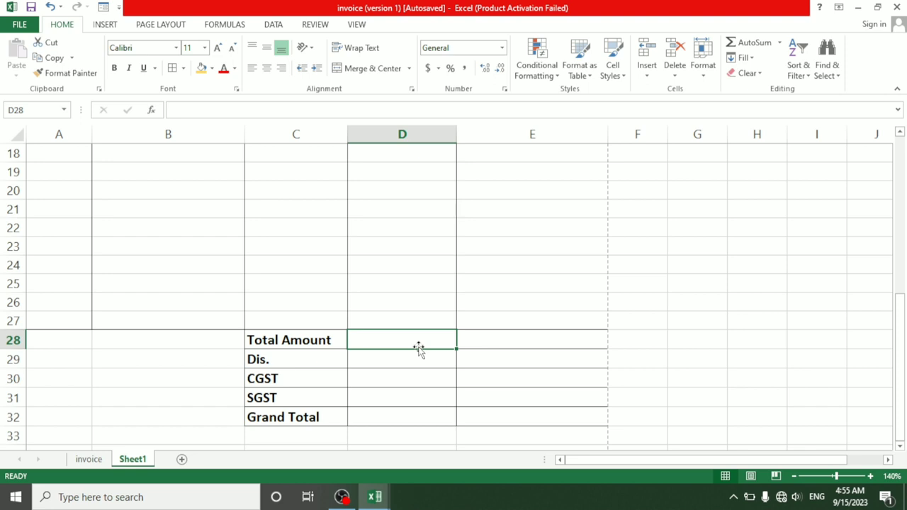
Step: Merge C28 and D28 so Total Amount spans both columns
left_click(321, 340)
key("shift+Right")
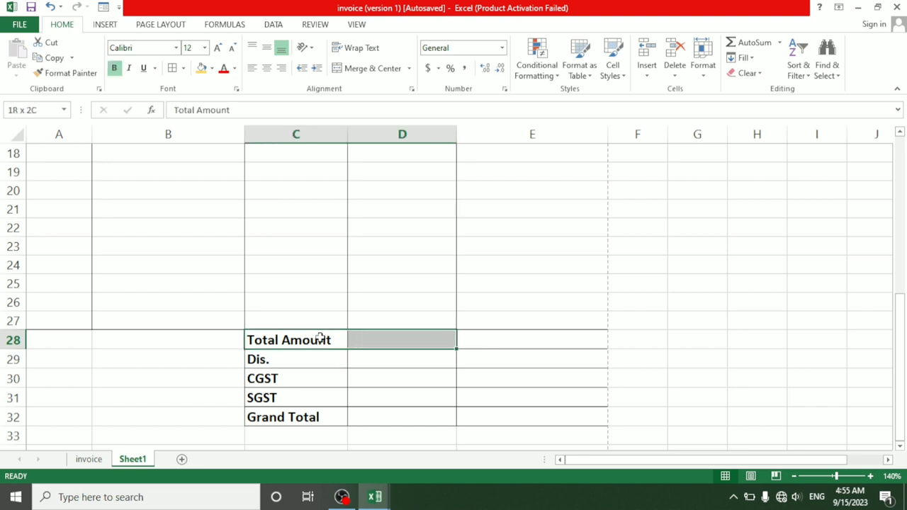
left_click(410, 68)
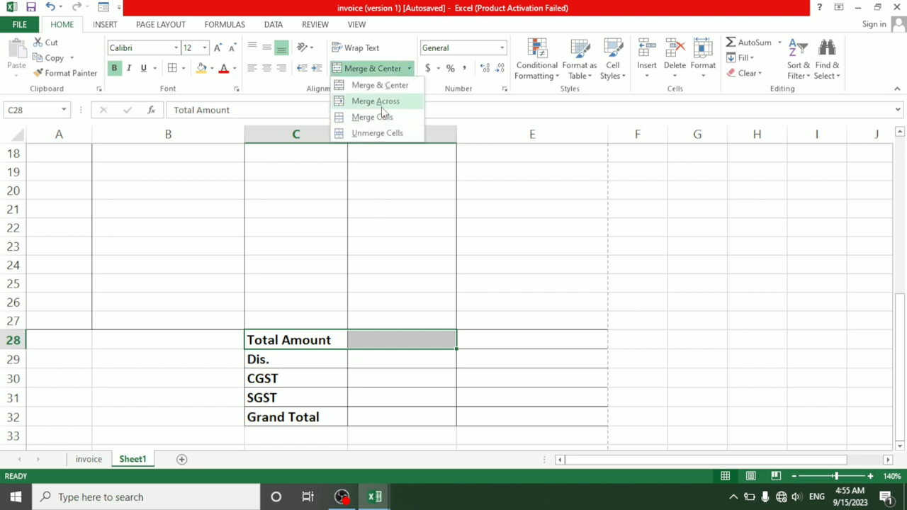
left_click(382, 107)
Step: Merge C32 and D32 for Grand Total, then move down to D39
left_click(285, 417)
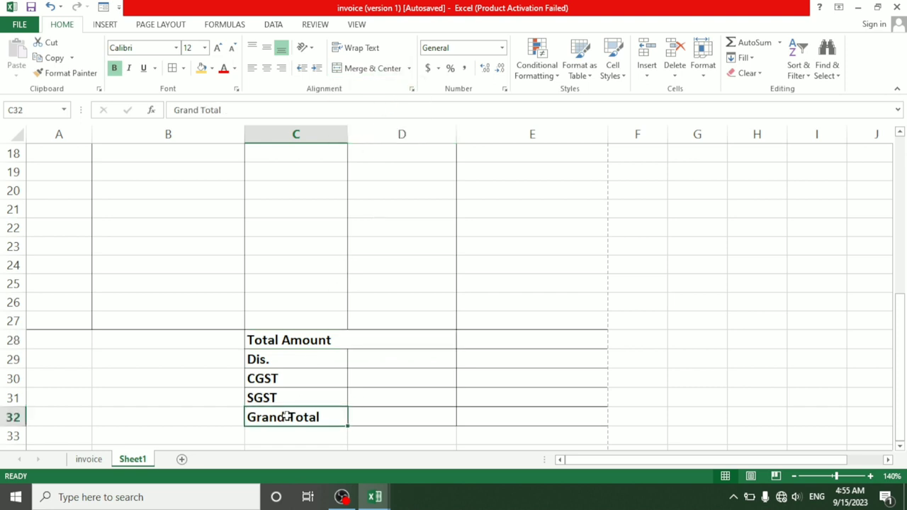
key("shift+Right")
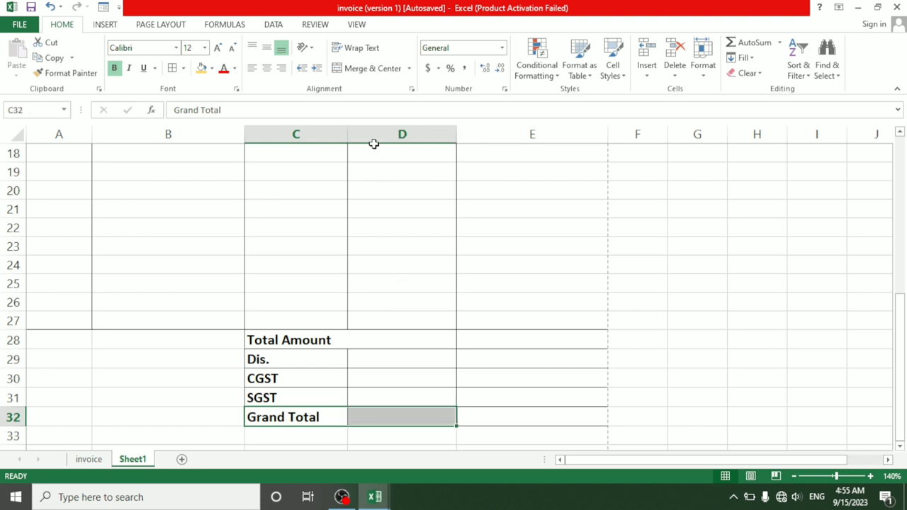
left_click(410, 69)
key("Escape")
left_click(396, 360)
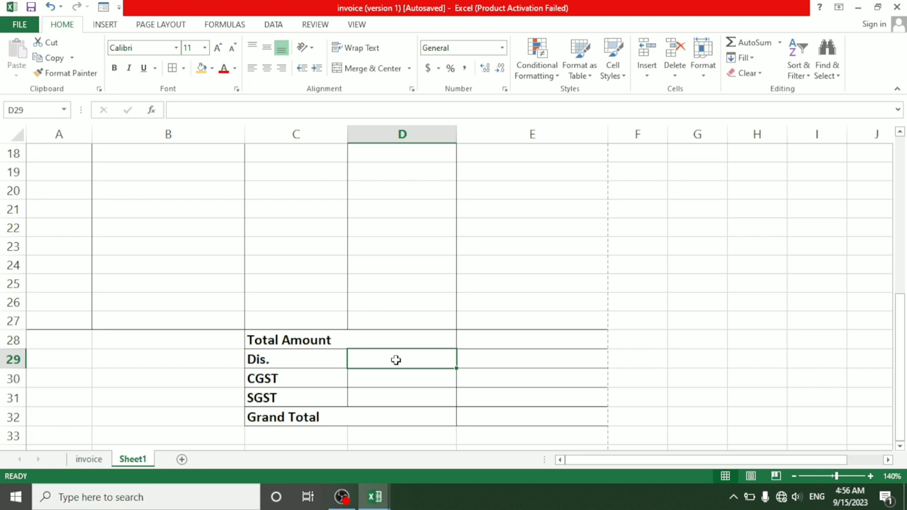
key("Up")
key("Up")
key("Up")
key("Up")
key("Up")
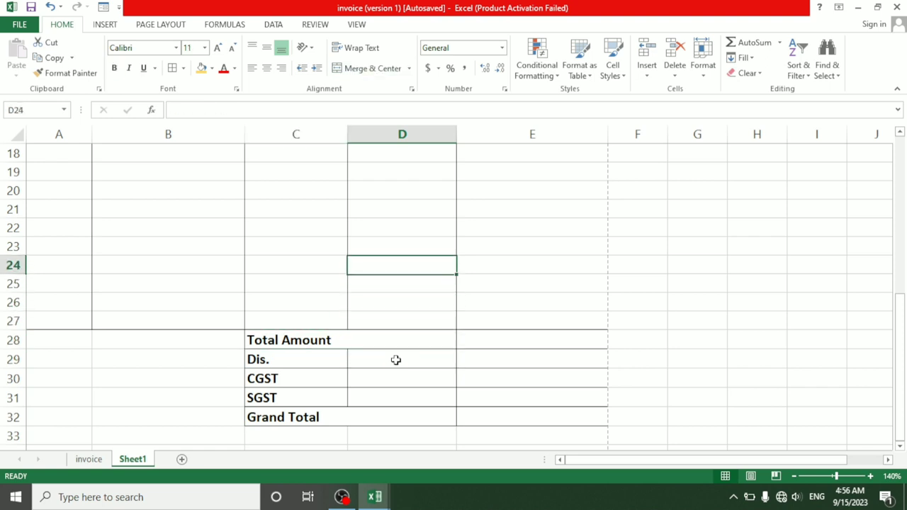
key("Down")
key("Down")
key("Down")
key("Down")
key("Down")
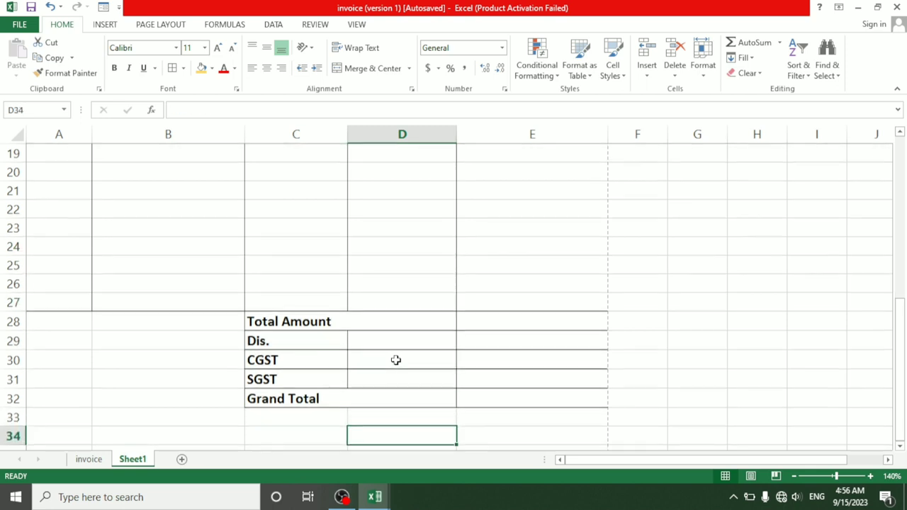
key("Down")
key("Down")
key("Down")
key("Down")
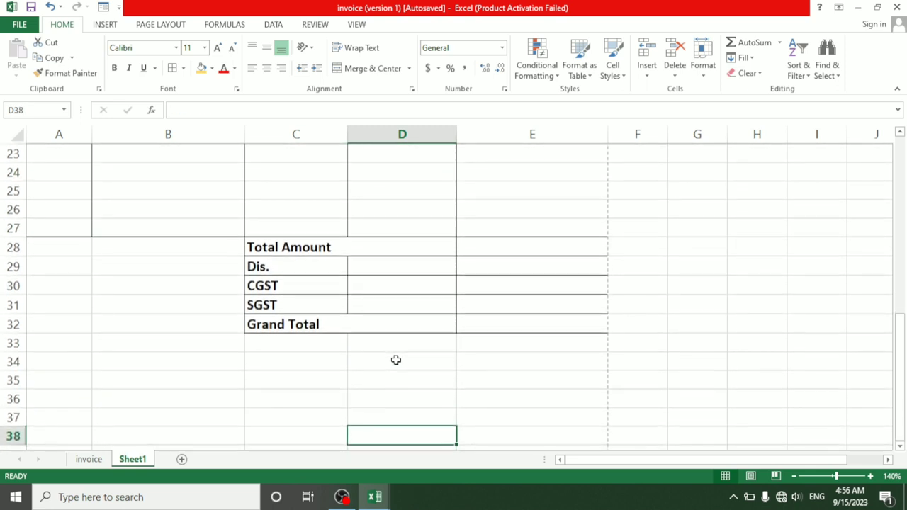
key("Down")
key("Left")
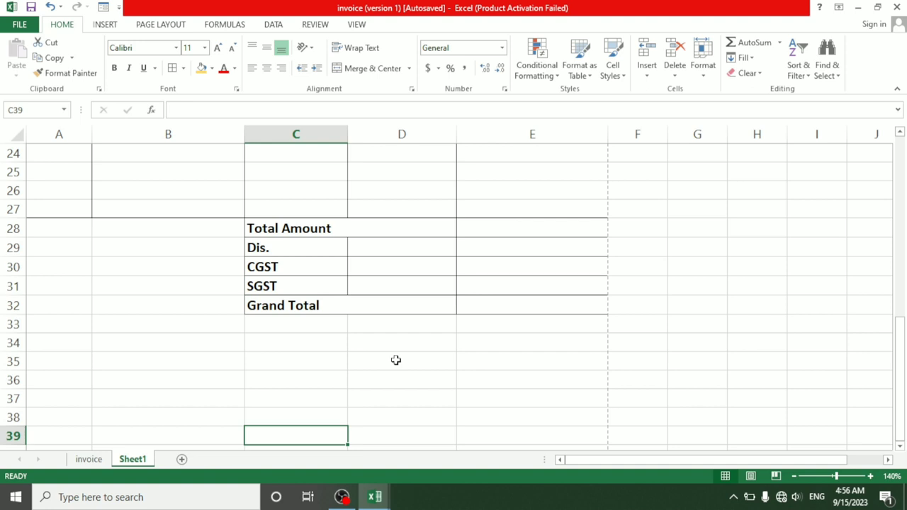
key("Right")
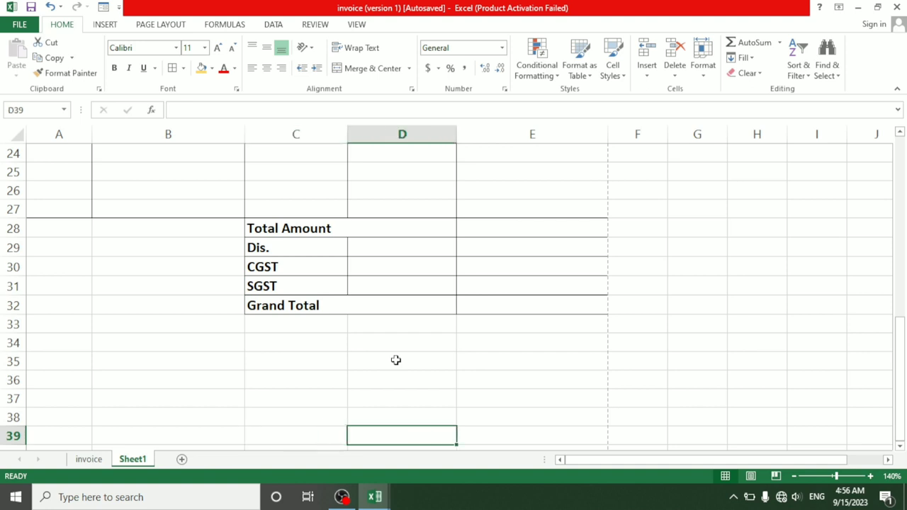
Step: Copy the Authorized Signatory text from the invoice sheet into Sheet1 cell D39
left_click(88, 460)
key("Down")
key("Down")
key("Down")
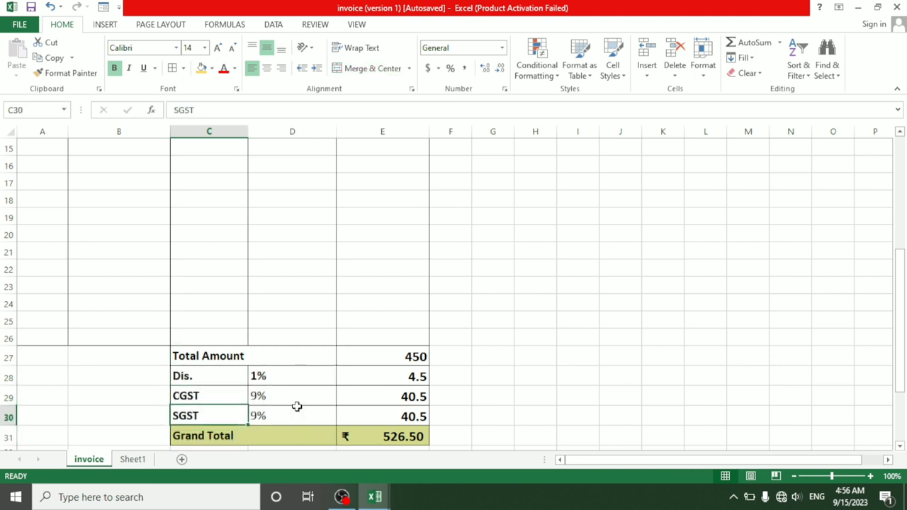
key("Down")
key("Down")
key("Down")
key("Down")
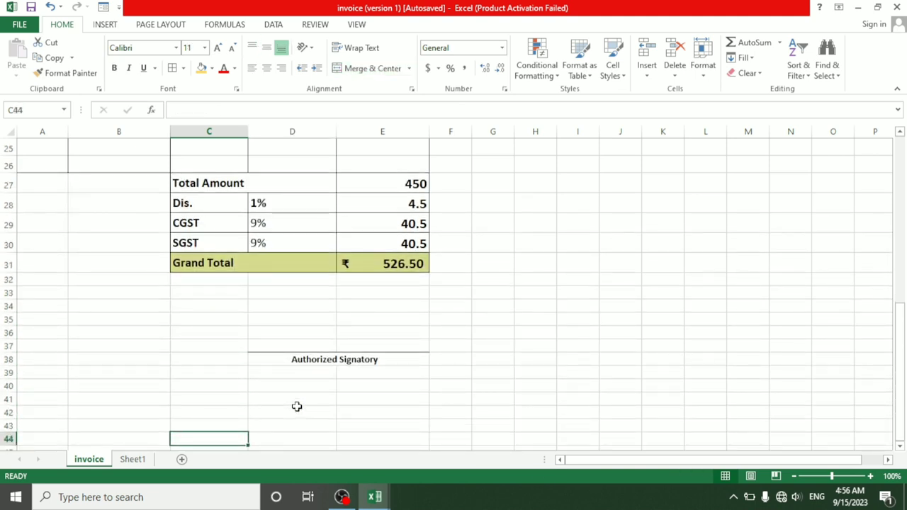
left_click(309, 366)
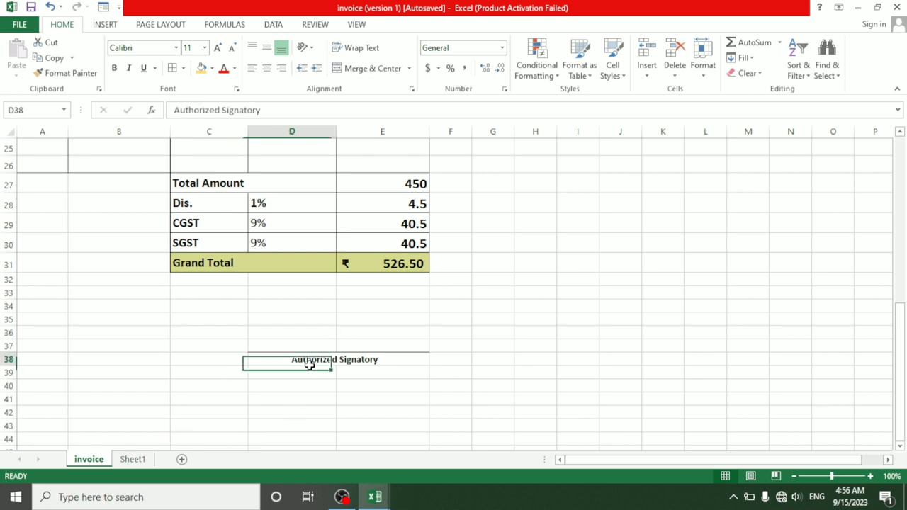
key("ctrl+c")
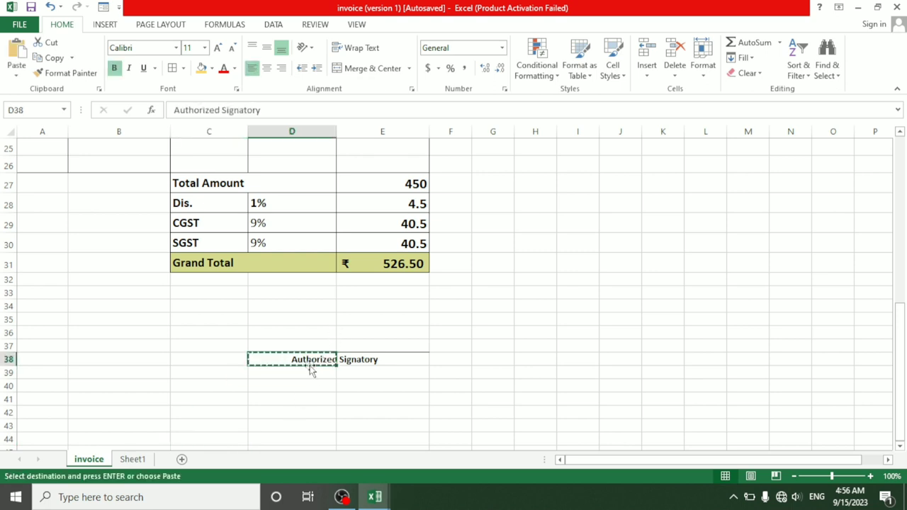
left_click(129, 461)
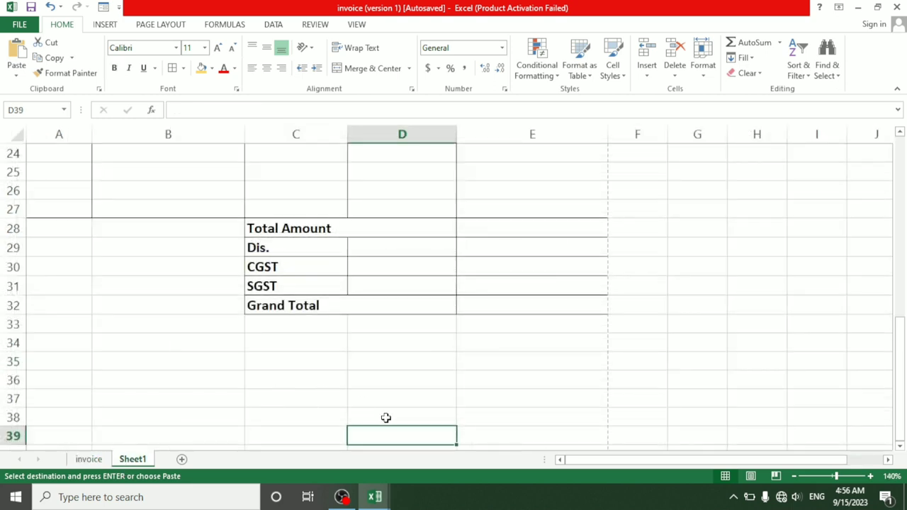
key("ctrl+v")
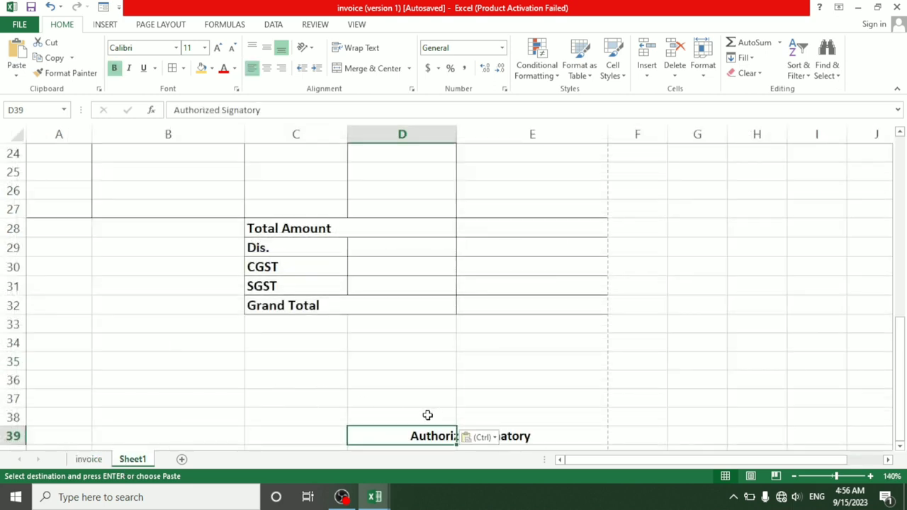
Step: Add a top border across D39:E39 as the signature line and preview the printout
left_click(415, 418)
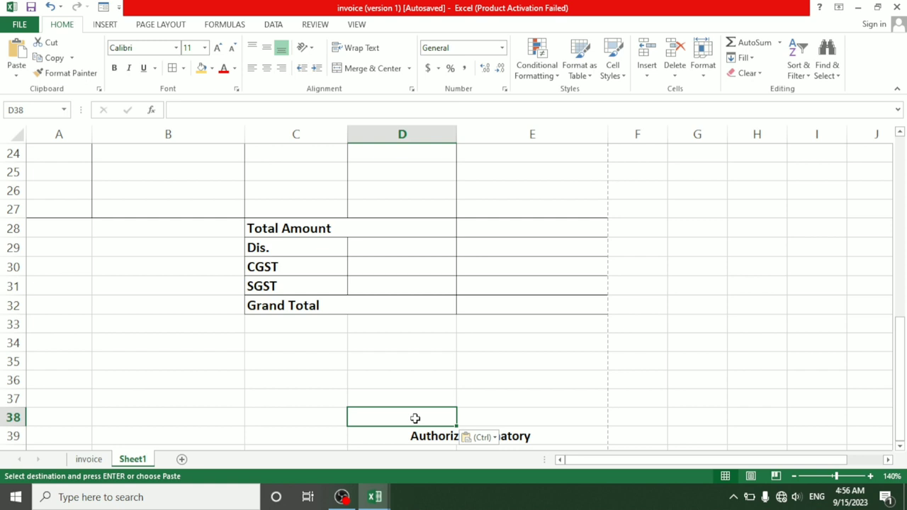
key("shift+Right")
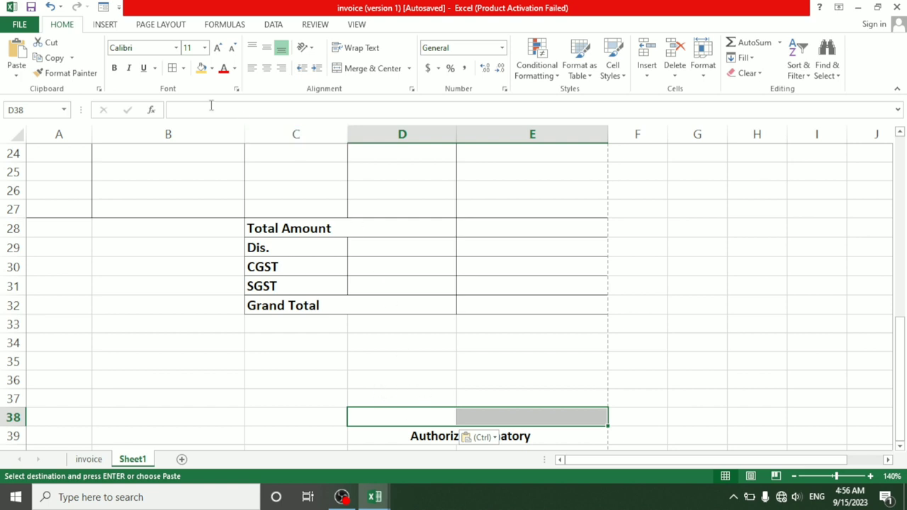
left_click(182, 68)
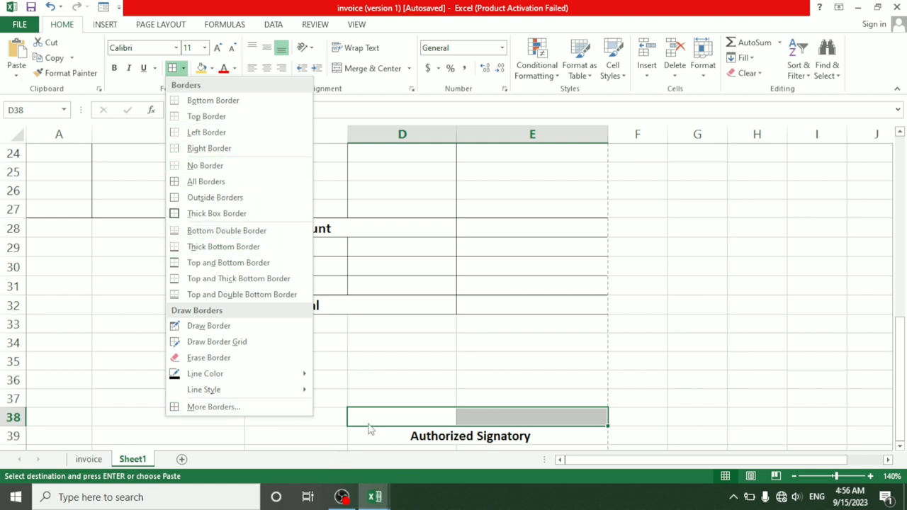
left_click(369, 429)
left_click(369, 440)
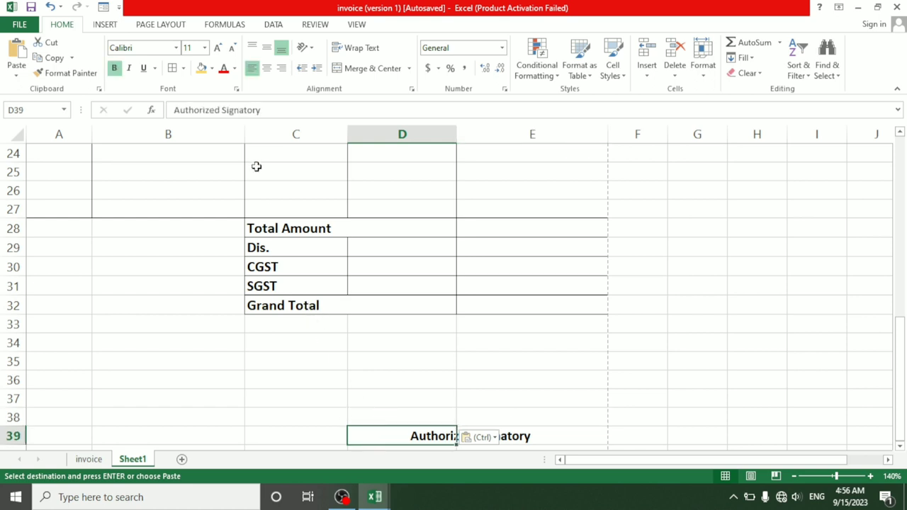
key("shift+Right")
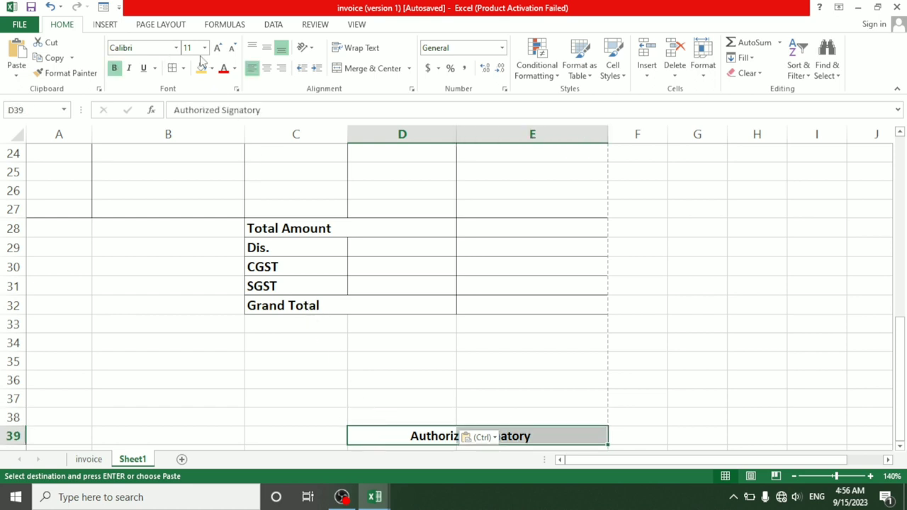
left_click(183, 68)
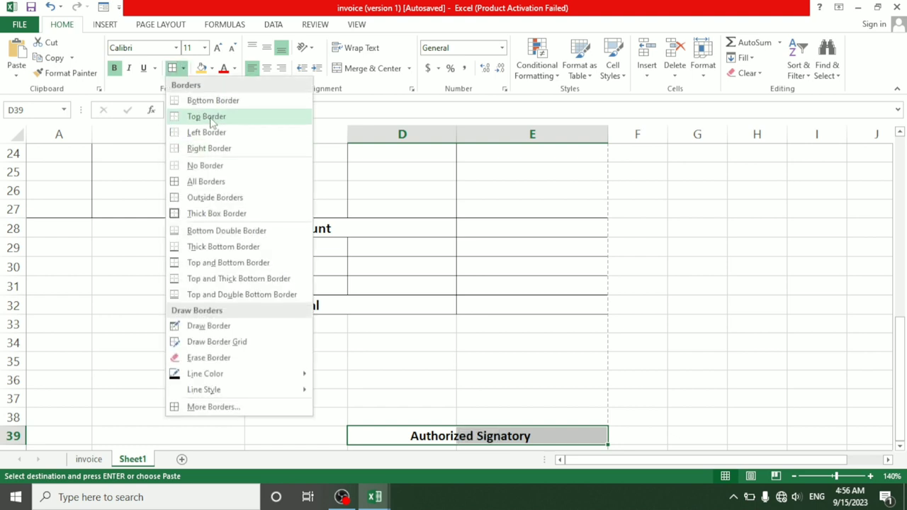
left_click(210, 119)
left_click(237, 355)
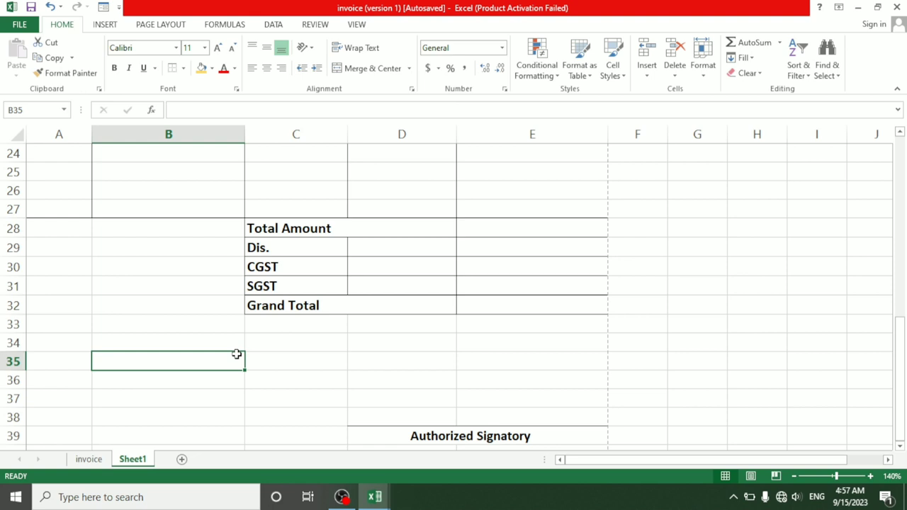
key("ctrl+p")
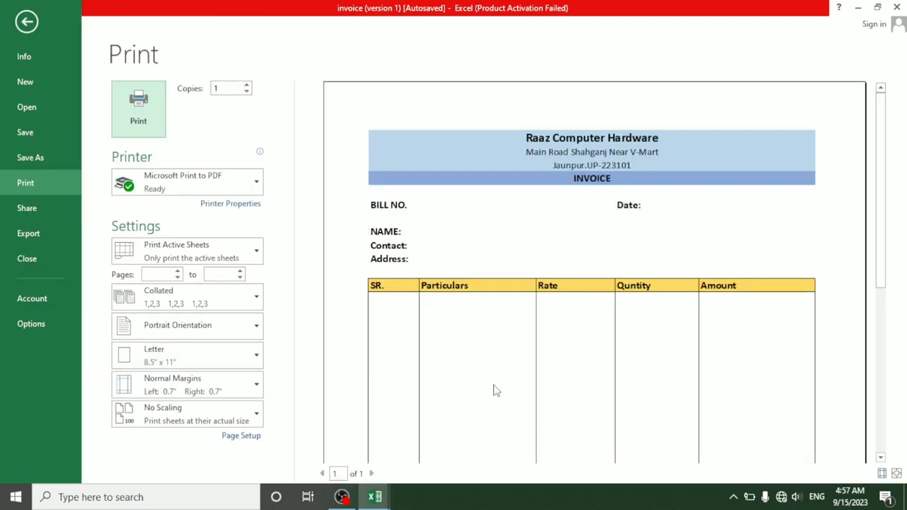
left_click(881, 457)
left_click(882, 458)
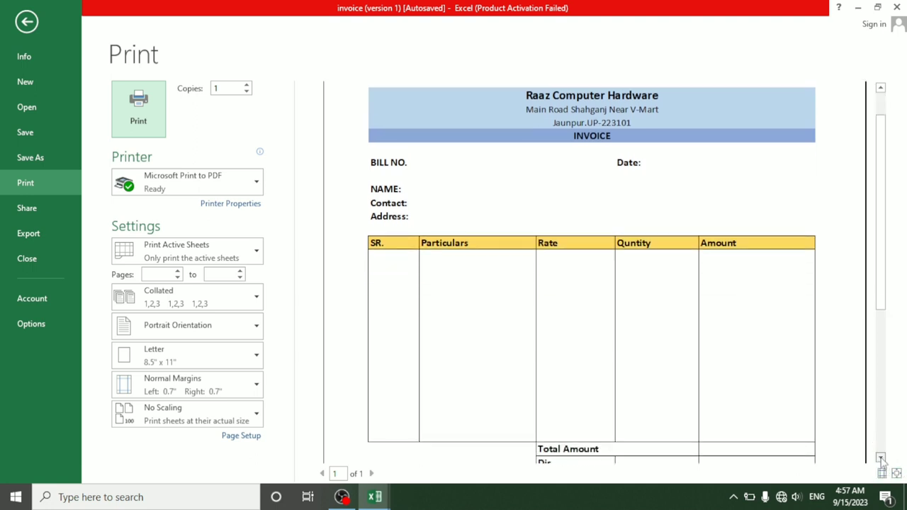
left_click(881, 458)
left_click(881, 457)
left_click(881, 457)
left_click(881, 457)
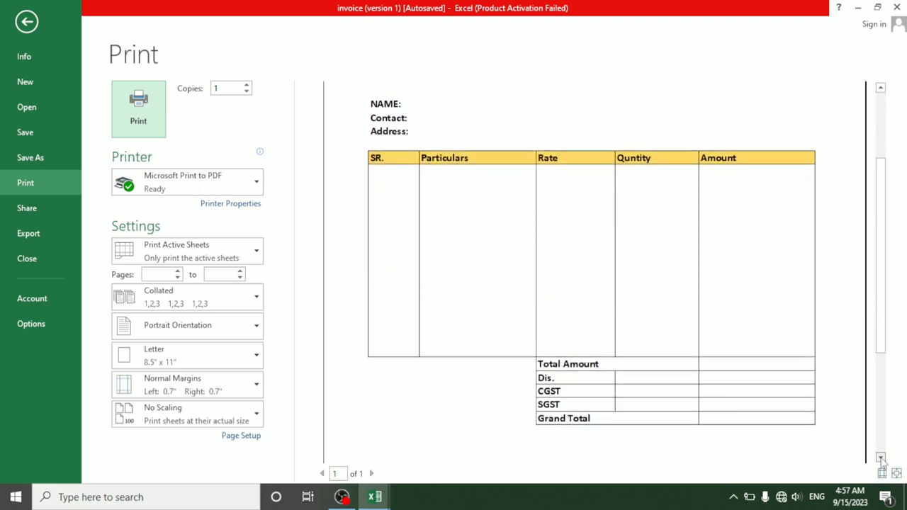
left_click(881, 457)
left_click(882, 458)
left_click(881, 457)
left_click(881, 458)
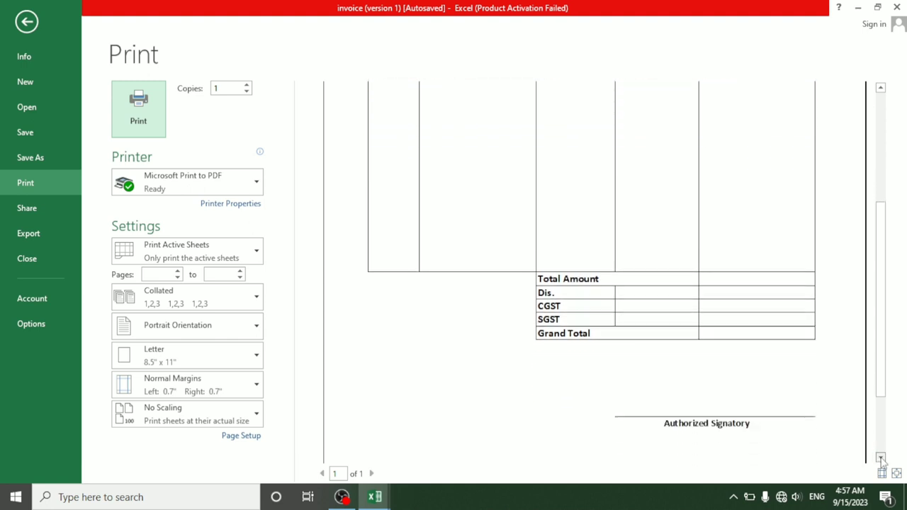
left_click(882, 457)
left_click(882, 457)
left_click(881, 457)
left_click(882, 457)
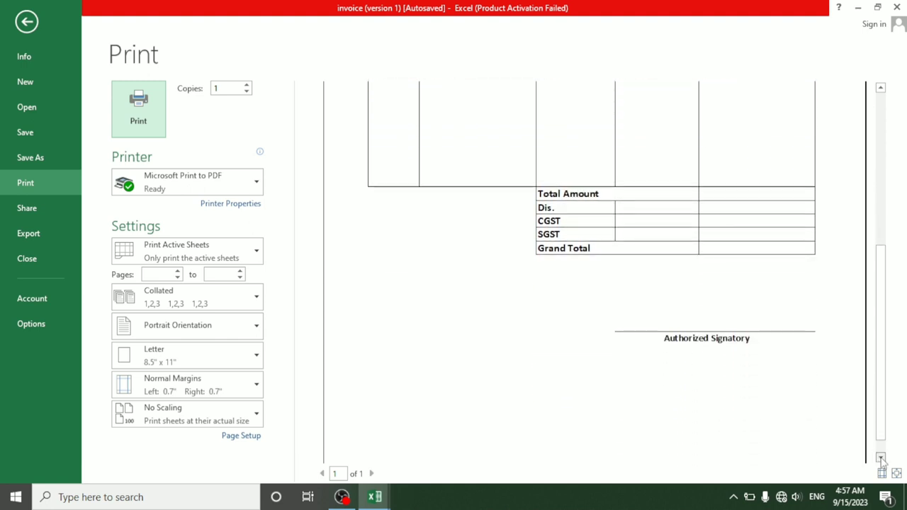
left_click(882, 457)
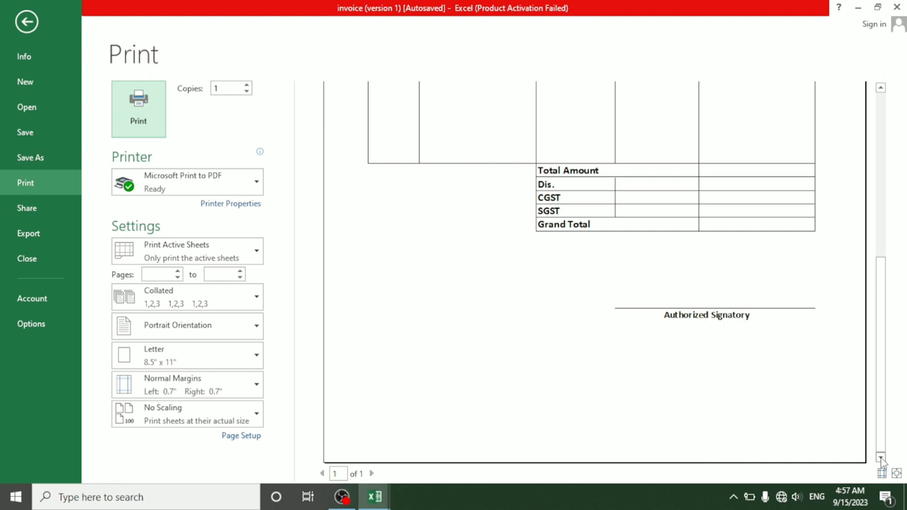
key("Escape")
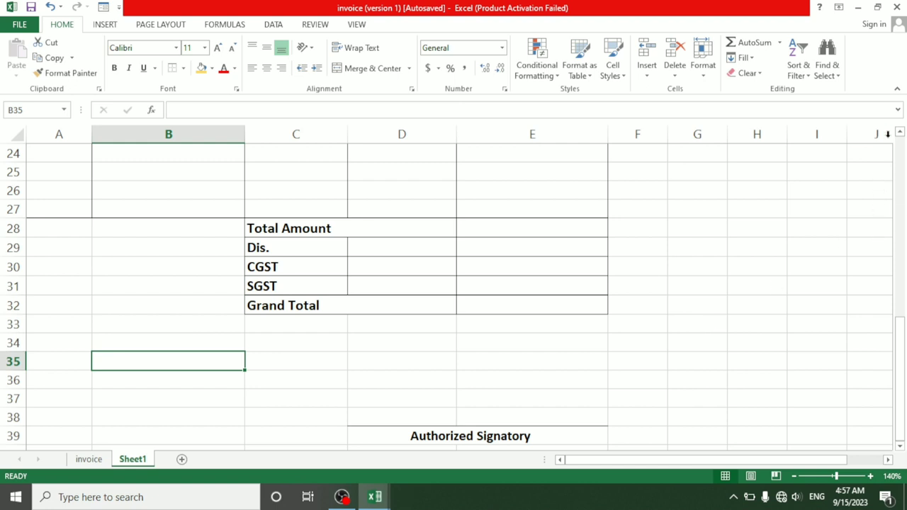
left_click_drag(901, 134, 901, 134)
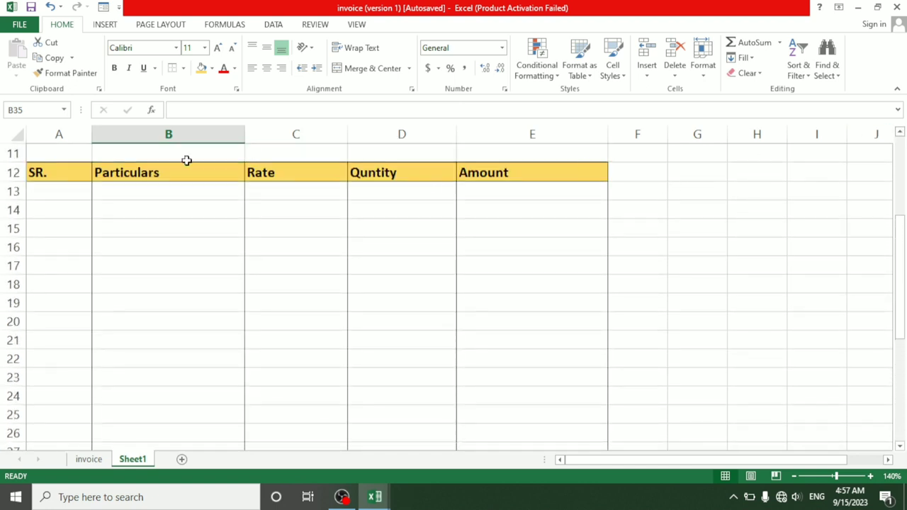
left_click(57, 194)
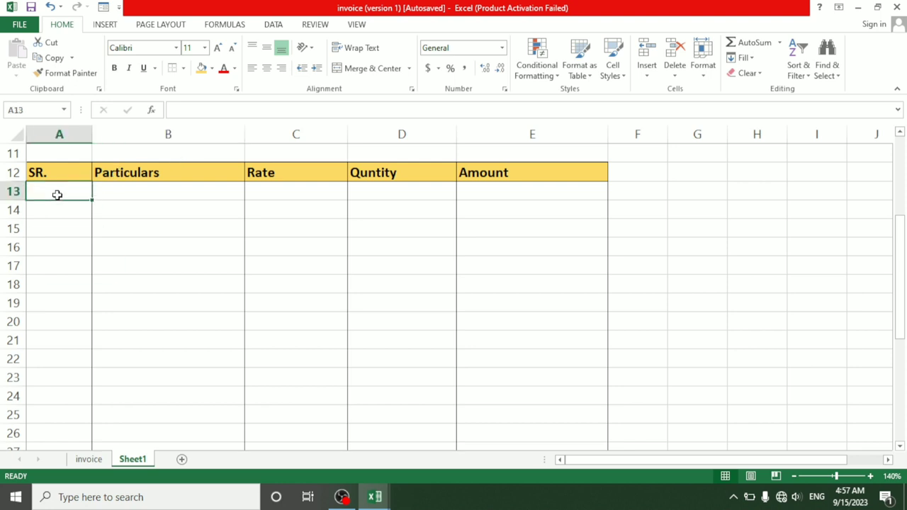
key("shift+Right")
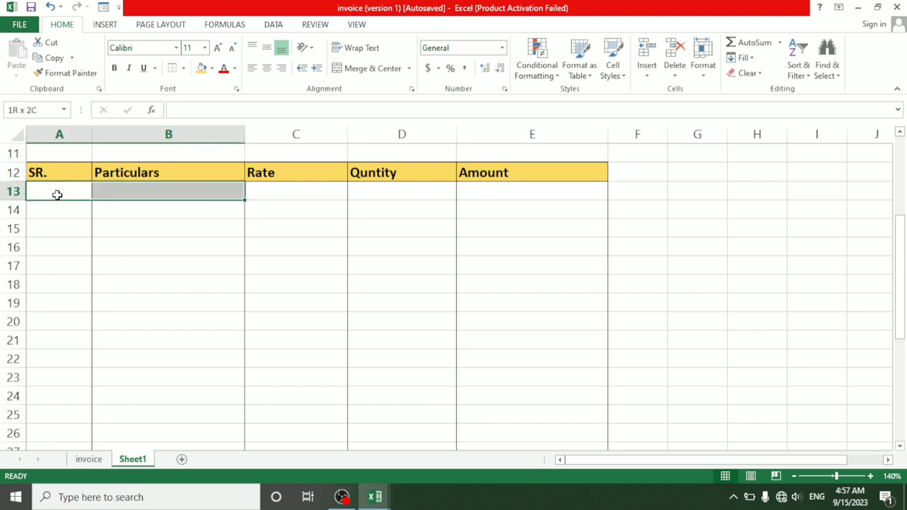
mouse_move(58, 195)
left_mouse_down()
mouse_move(241, 446)
mouse_move(607, 426)
left_mouse_up()
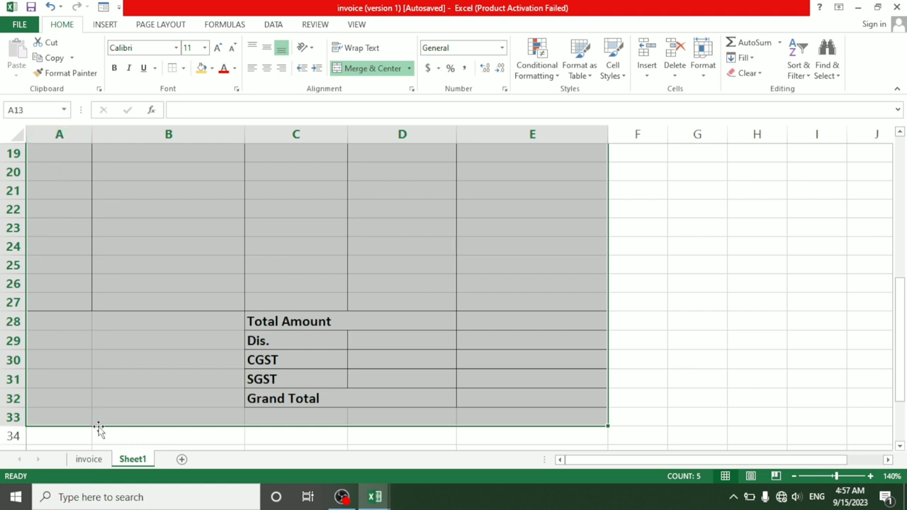
left_click_drag(99, 428, 103, 395)
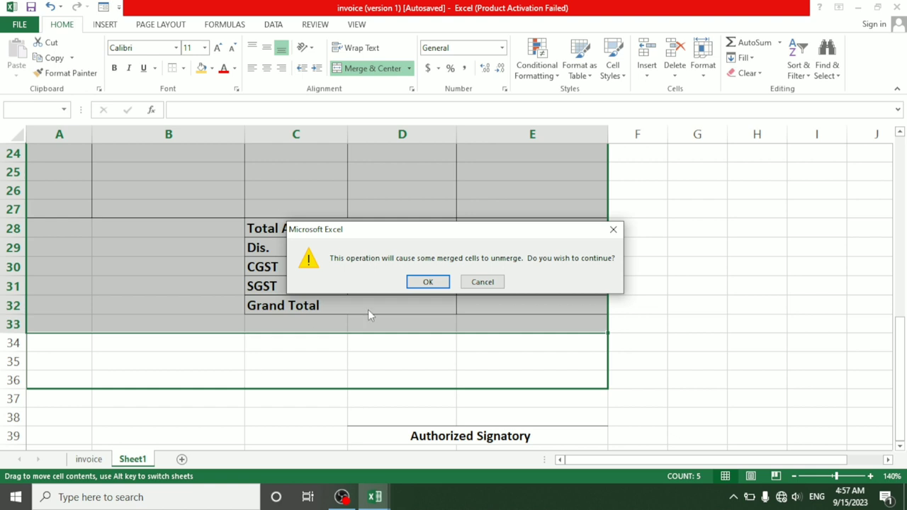
left_click(483, 283)
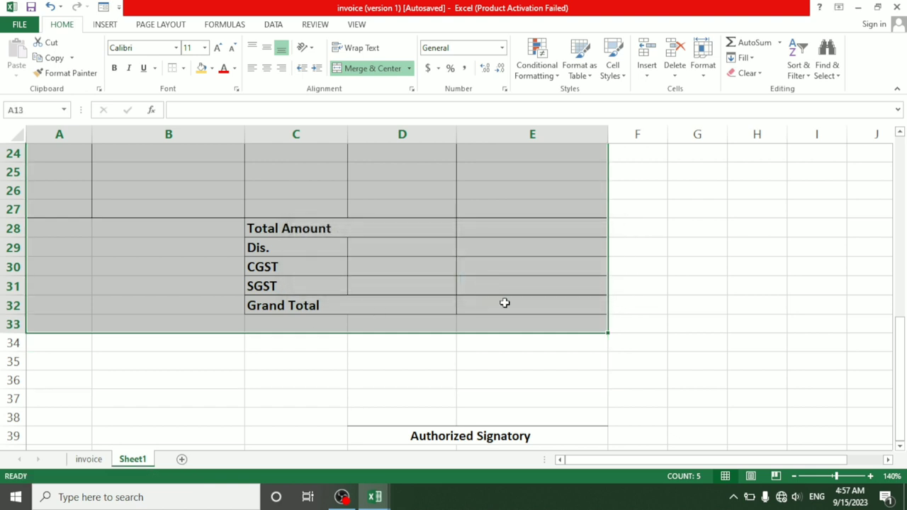
key("Up")
key("Up")
key("Up")
key("Up")
key("Up")
key("Up")
key("Up")
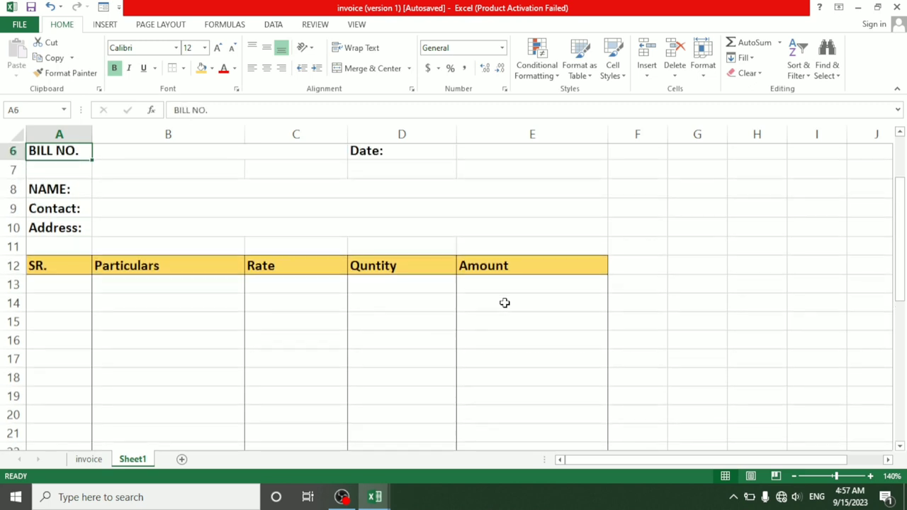
scroll(505, 303, "up", 1)
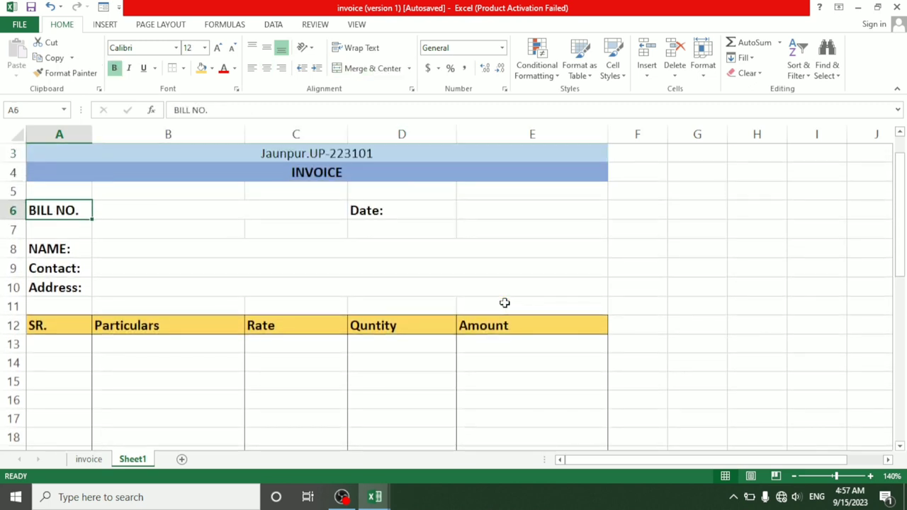
key("Down")
key("Down")
key("Down")
key("Down")
key("Down")
key("Down")
key("Down")
key("Right")
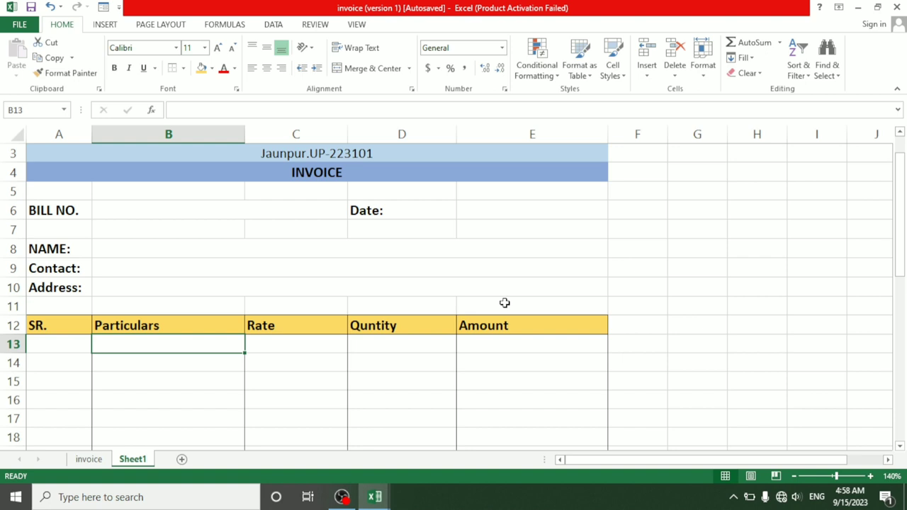
key("Left")
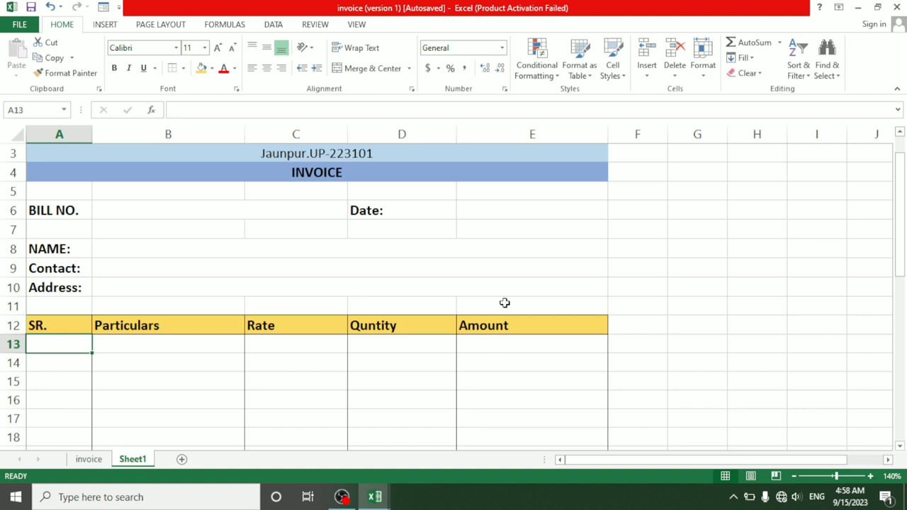
Step: Start the A13 formula =IF(B13<>"", to test whether Particulars B13 is filled
type("=")
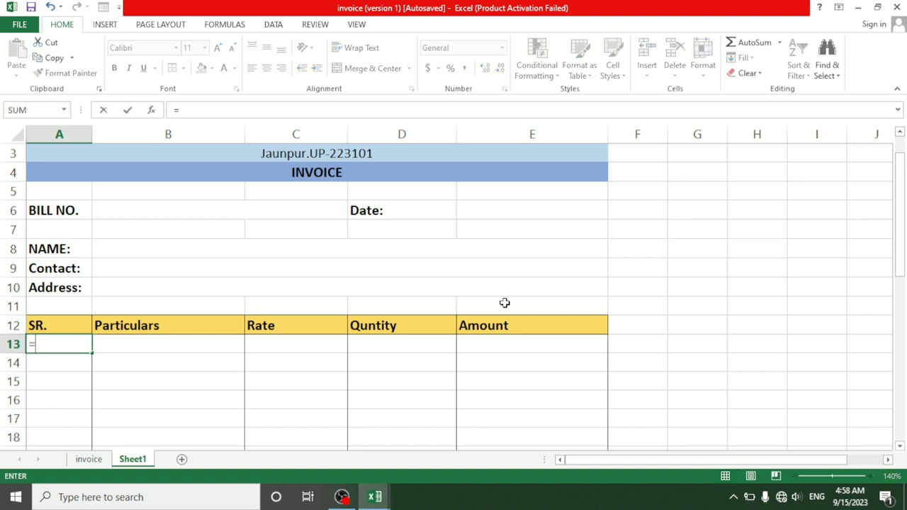
type("i")
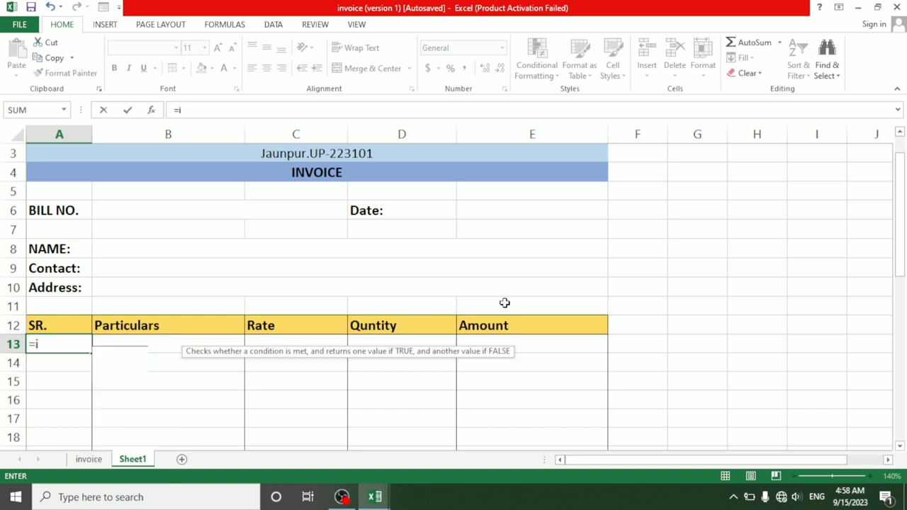
type("f")
key("Tab")
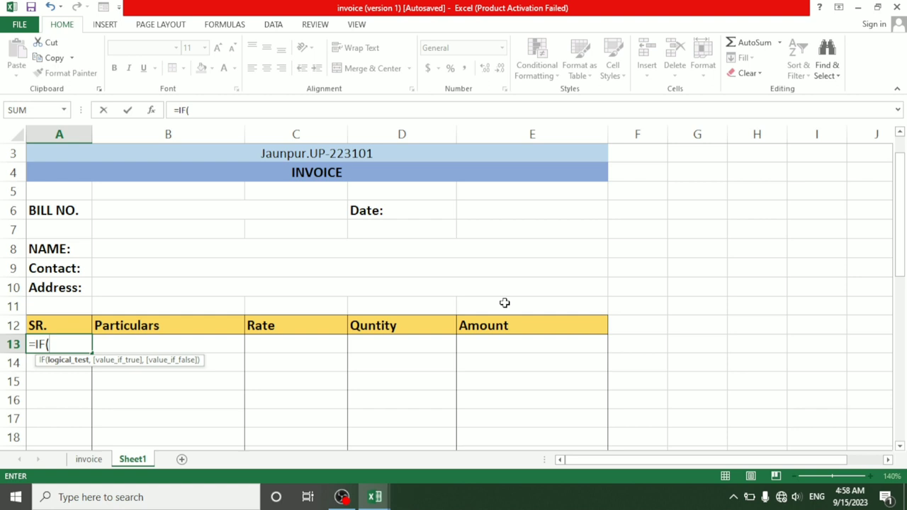
key("Right")
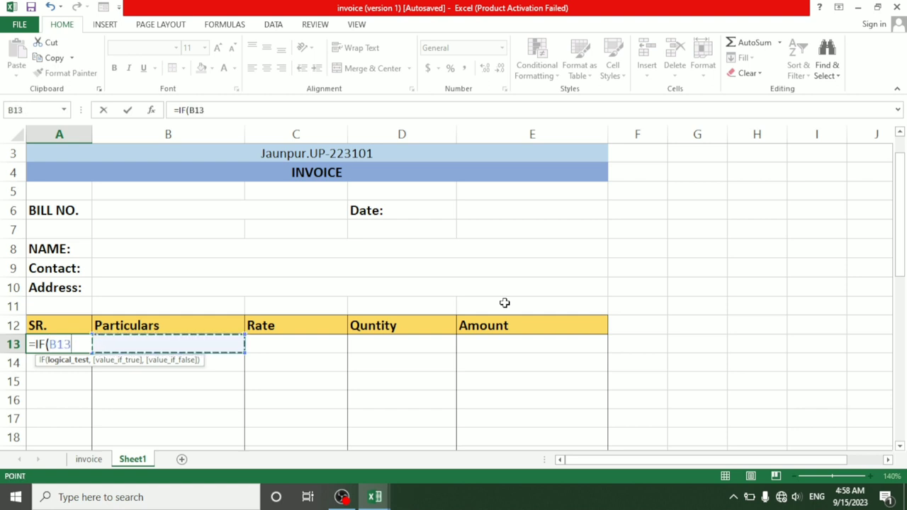
type("<")
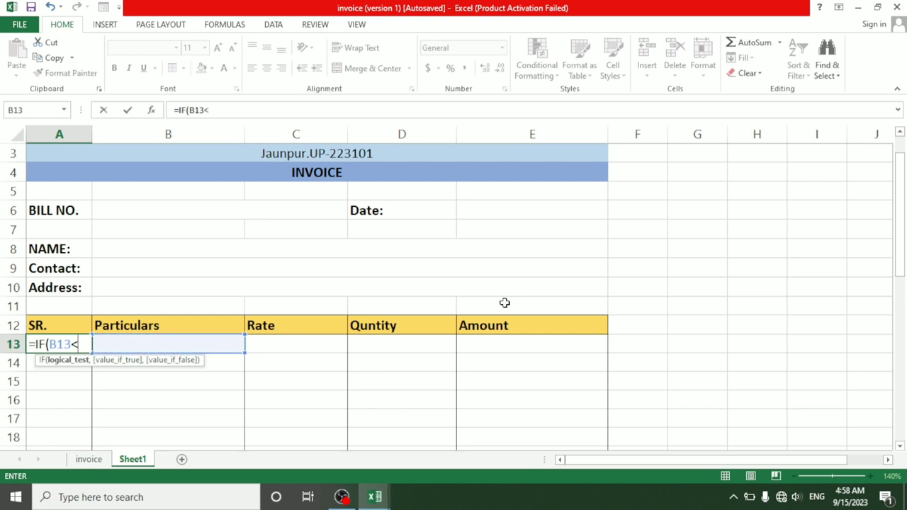
type(">")
type("\"\"")
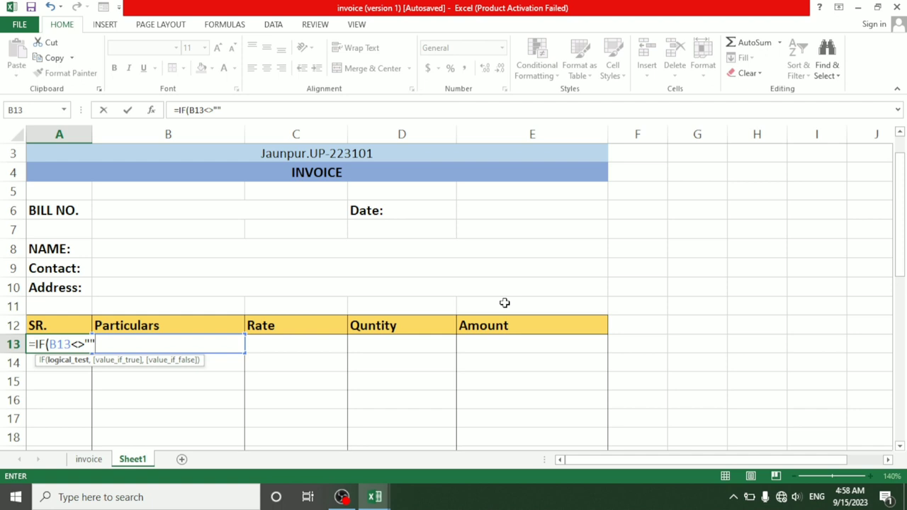
type(",row")
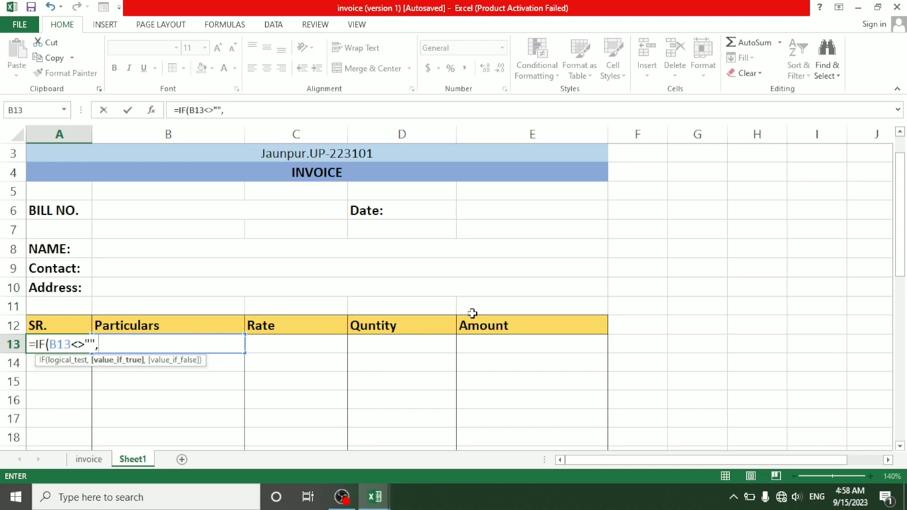
Step: Complete the formula =IF(B13<>"",ROW(A1),"") in A13
type("ro")
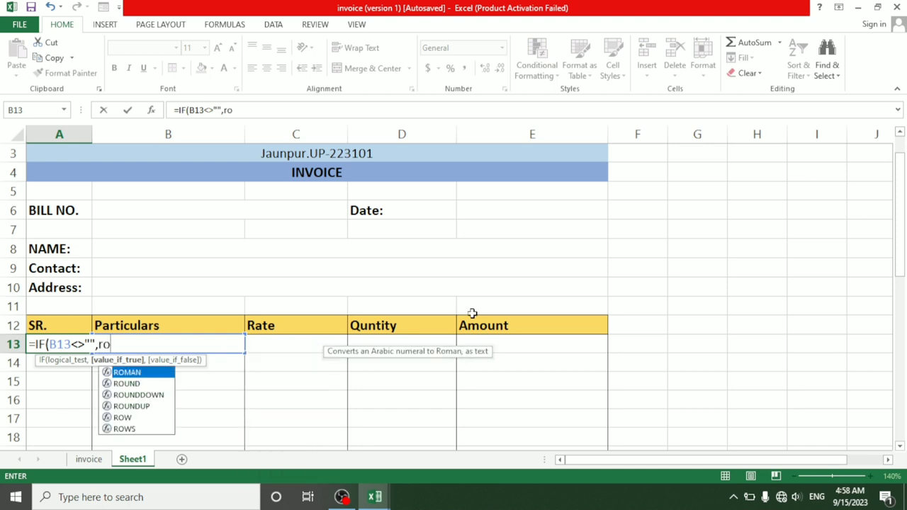
type("w")
key("Tab")
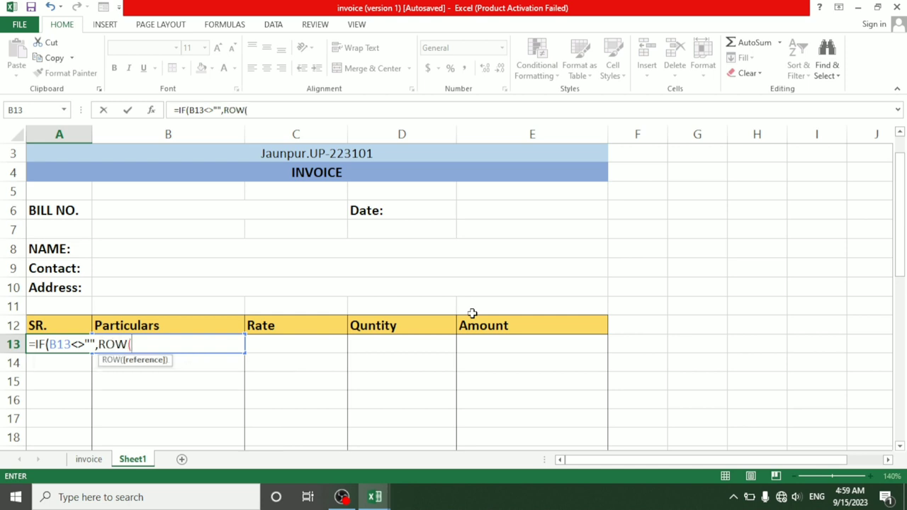
type("a")
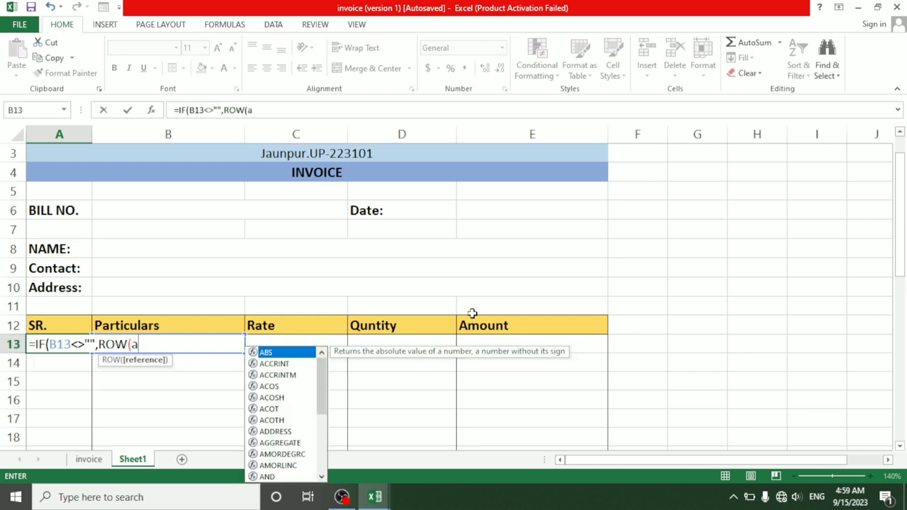
type("1")
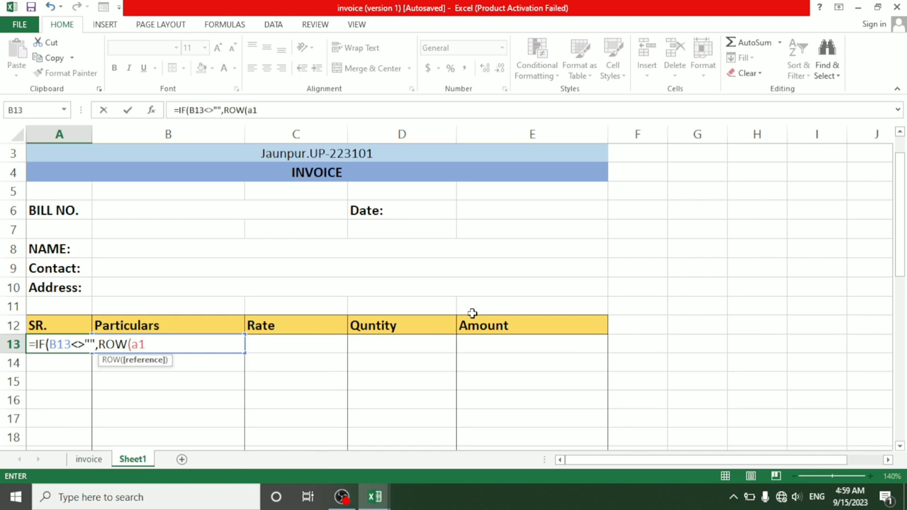
type(")")
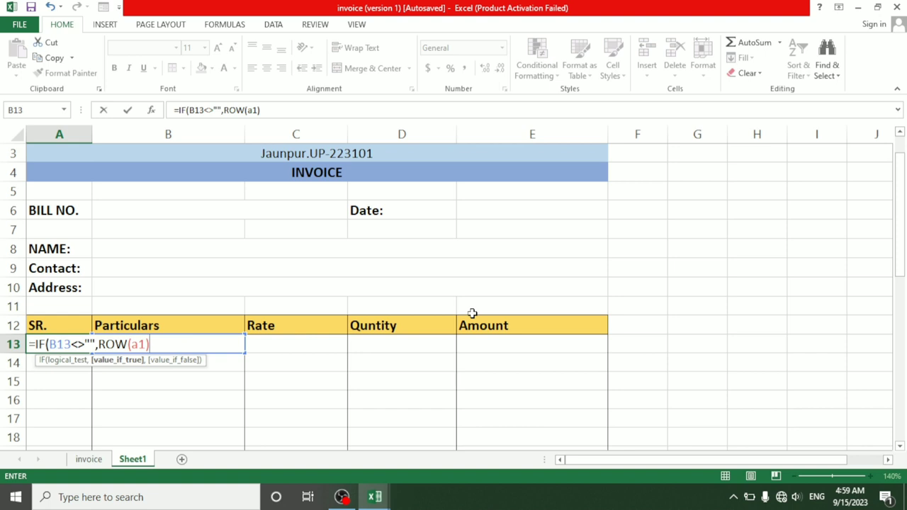
type(",")
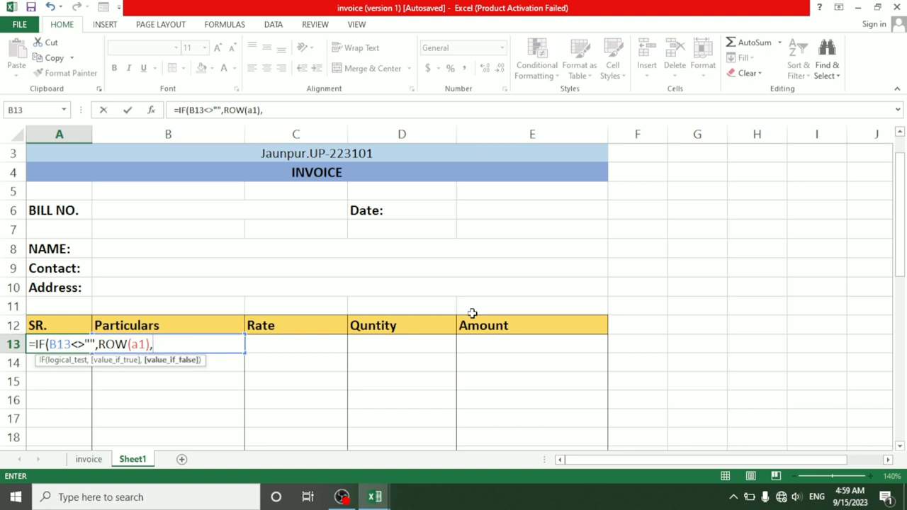
type("\"\"")
type(")")
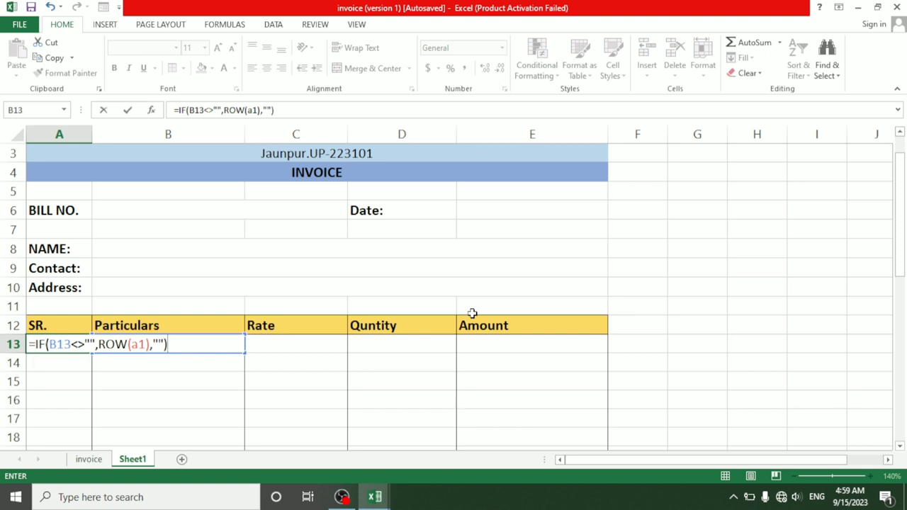
key("Return")
key("Return")
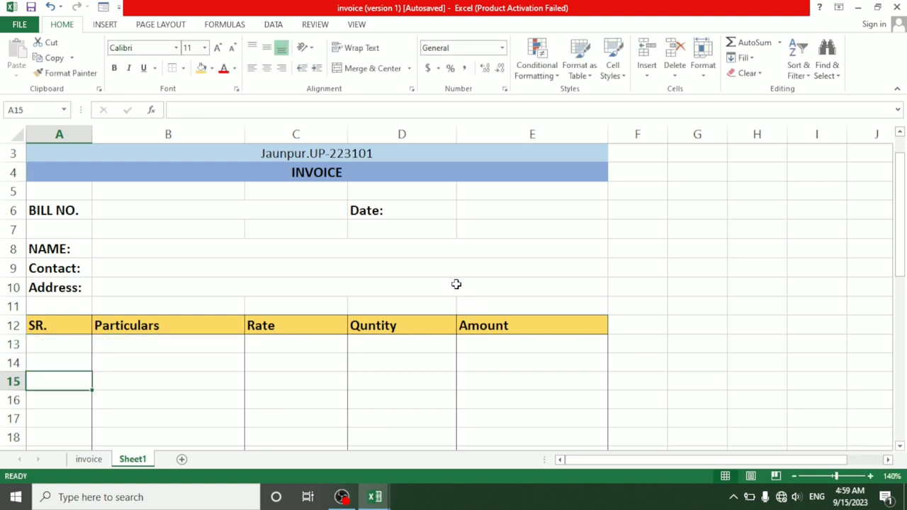
Step: Fill the serial number formula from A13 down to A27
left_click(80, 344)
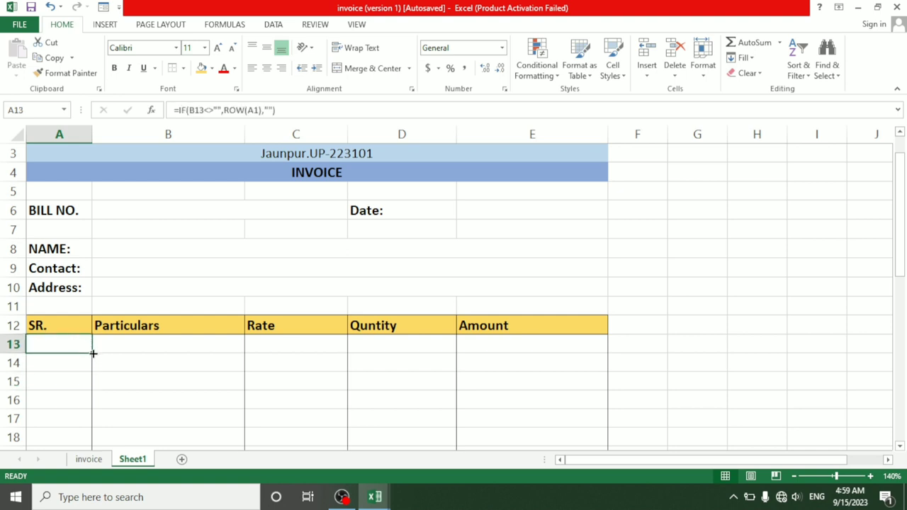
mouse_move(92, 352)
left_mouse_down()
mouse_move(93, 416)
mouse_move(97, 356)
left_mouse_up()
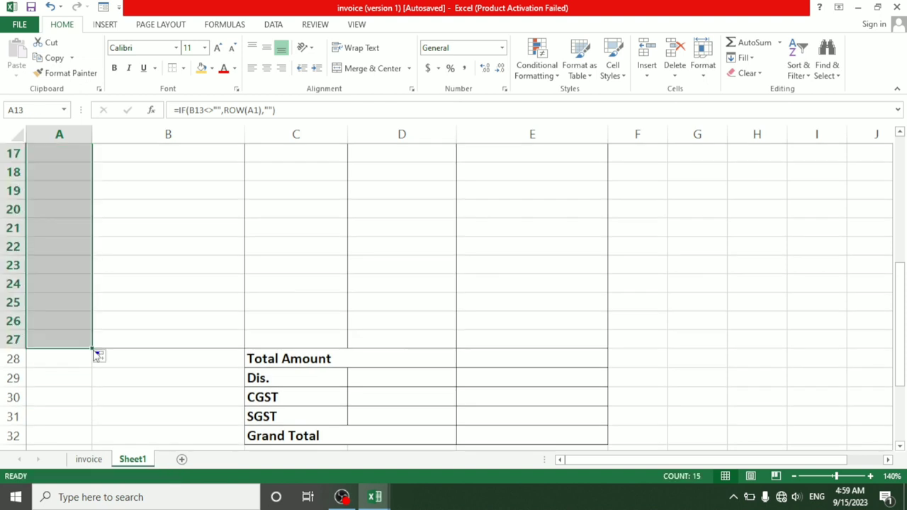
key("Up")
key("Up")
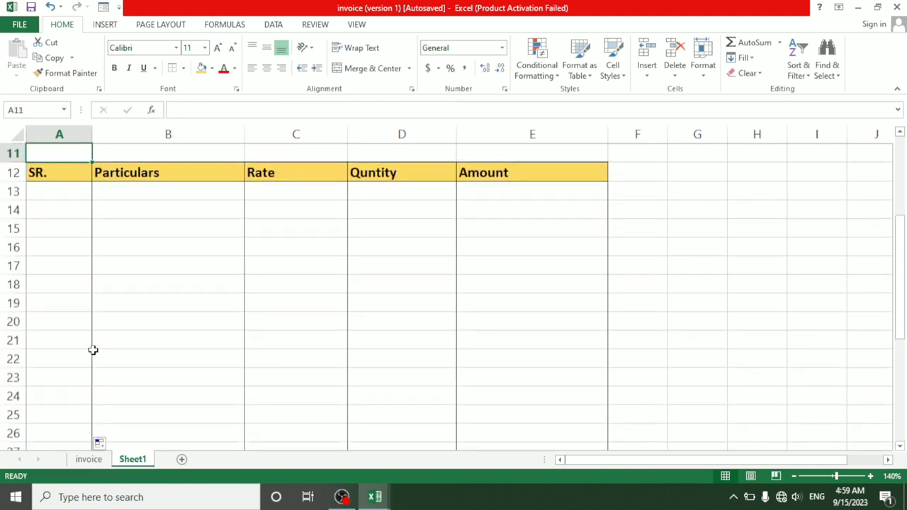
key("Up")
Step: Enter 'keyboard' as the first item's Particulars in B13
left_click(56, 225)
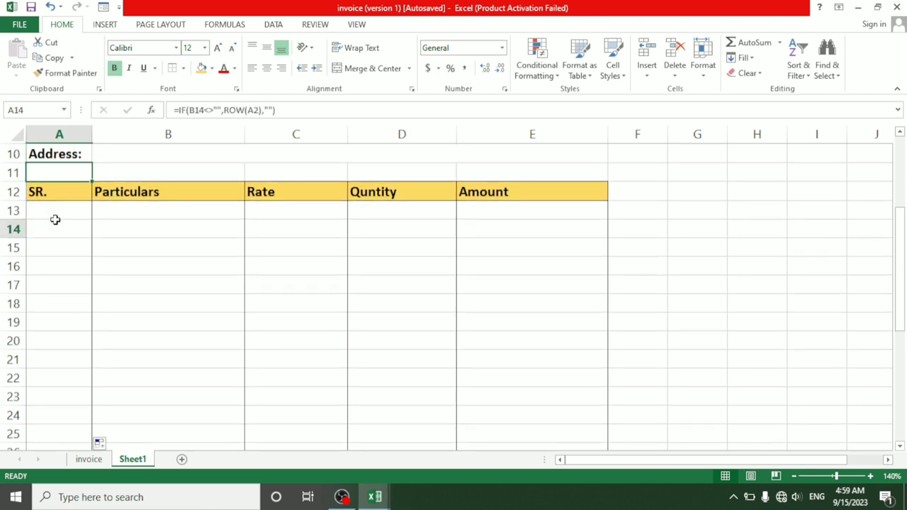
left_click(131, 213)
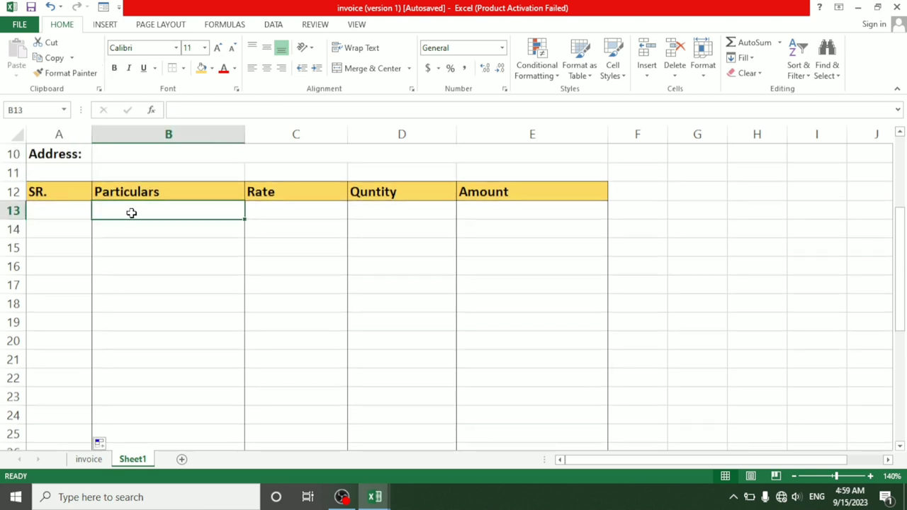
type("key")
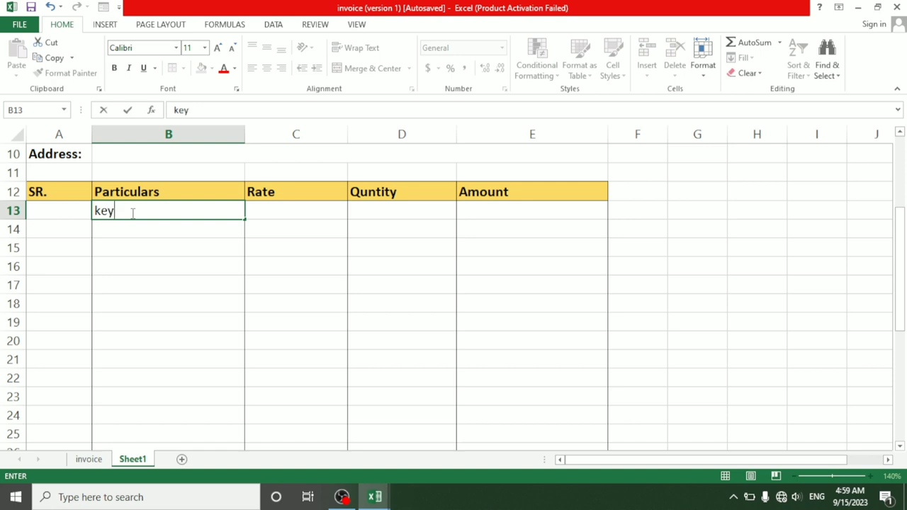
type("b")
type("p")
key("BackSpace")
type("o")
type("ard")
key("Return")
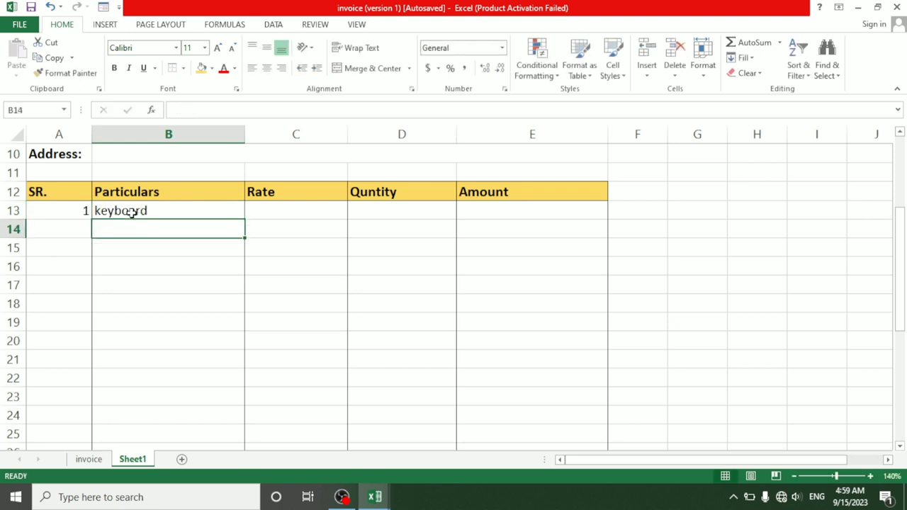
Step: Enter rate 100 in C13 and quantity 2 in D13
left_click(261, 213)
type("1")
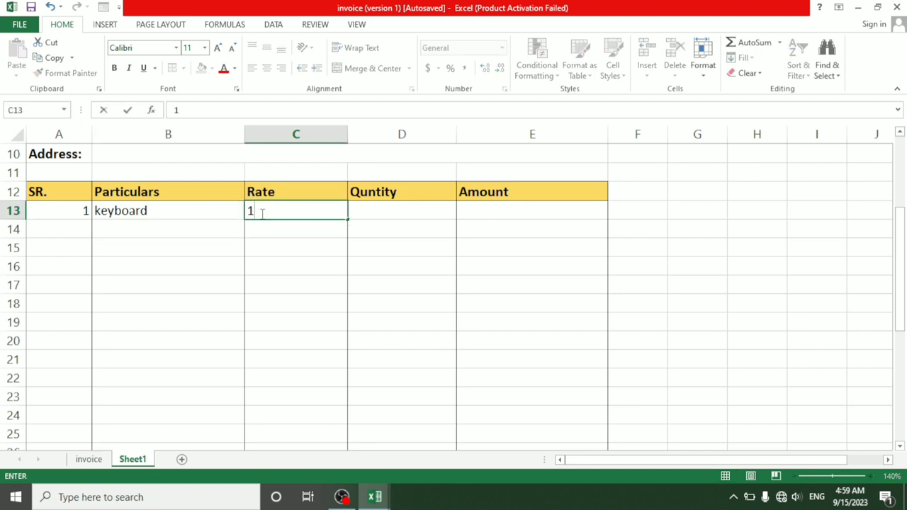
key("BackSpace")
type("100")
key("Tab")
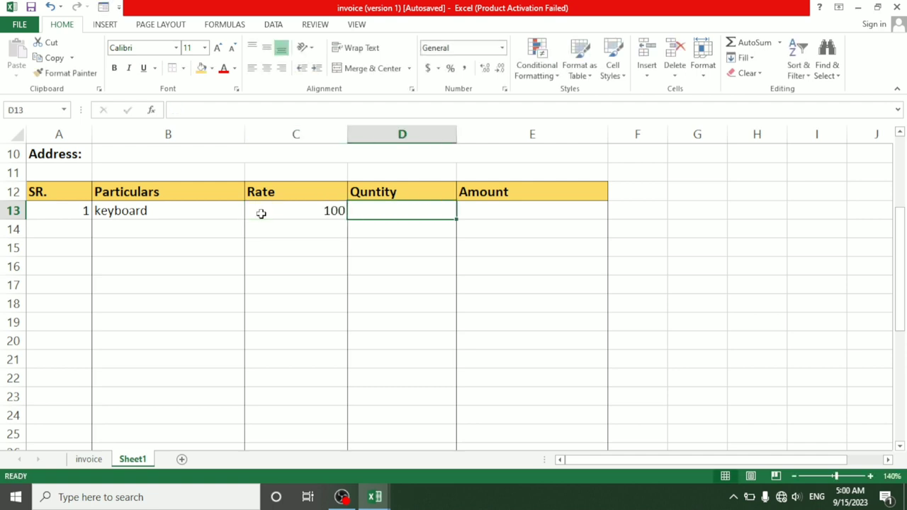
type("2")
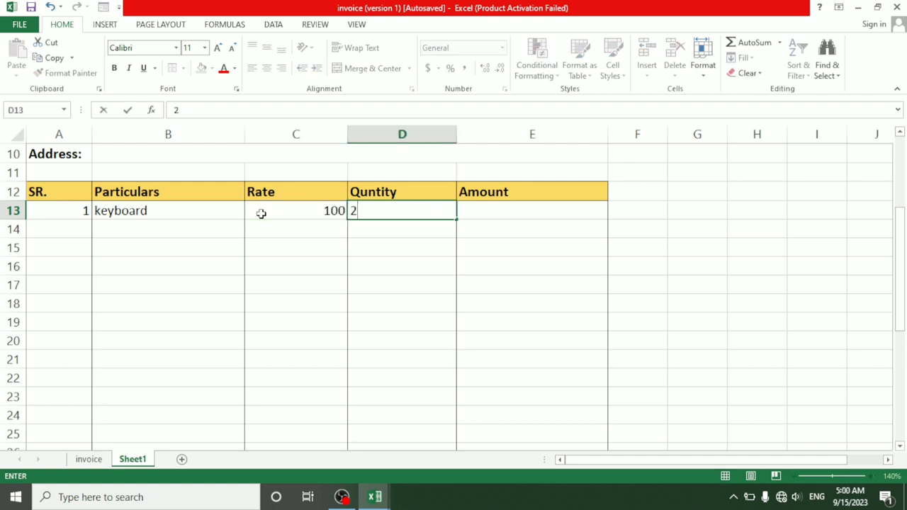
key("Tab")
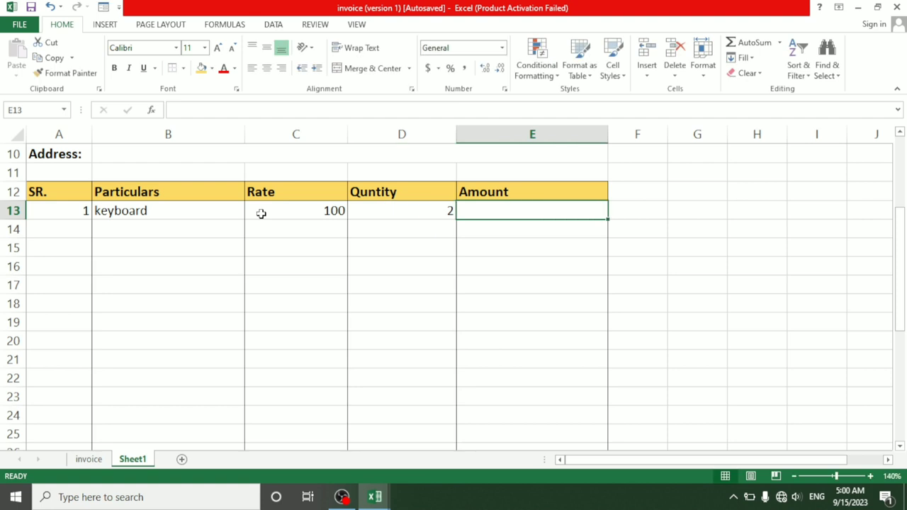
Step: Enter =C13*D13 in E13 so the Amount shows 200
type("=")
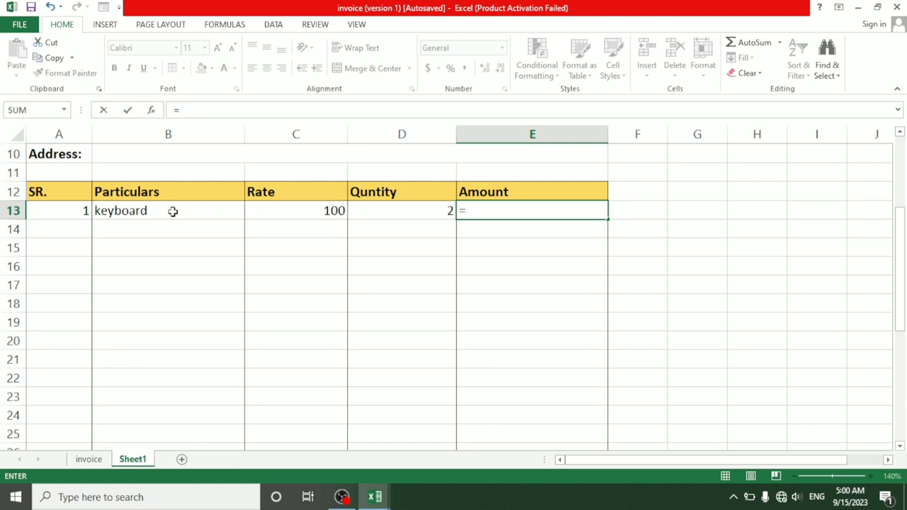
left_click(271, 211)
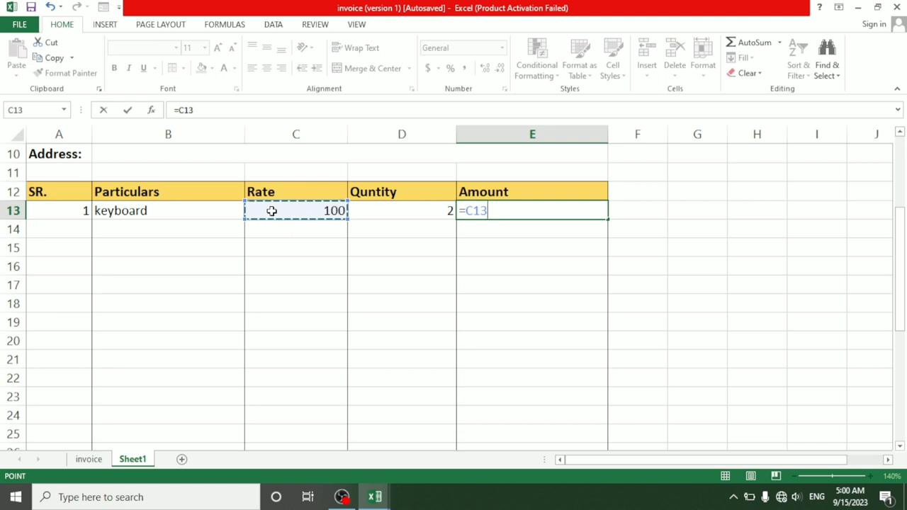
type("*")
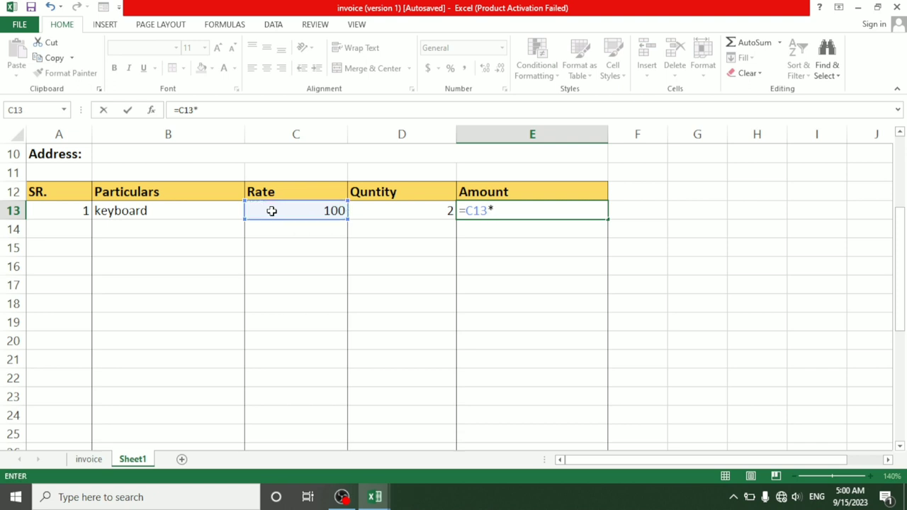
key("Left")
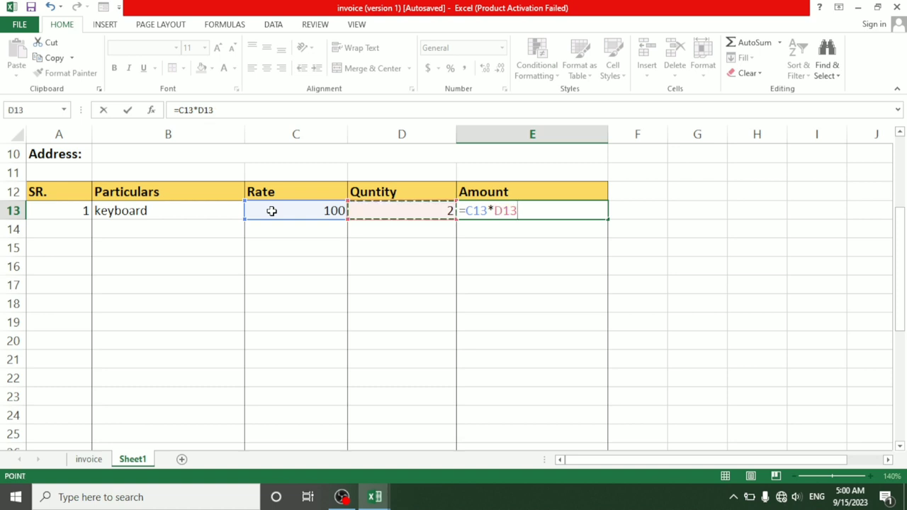
key("Return")
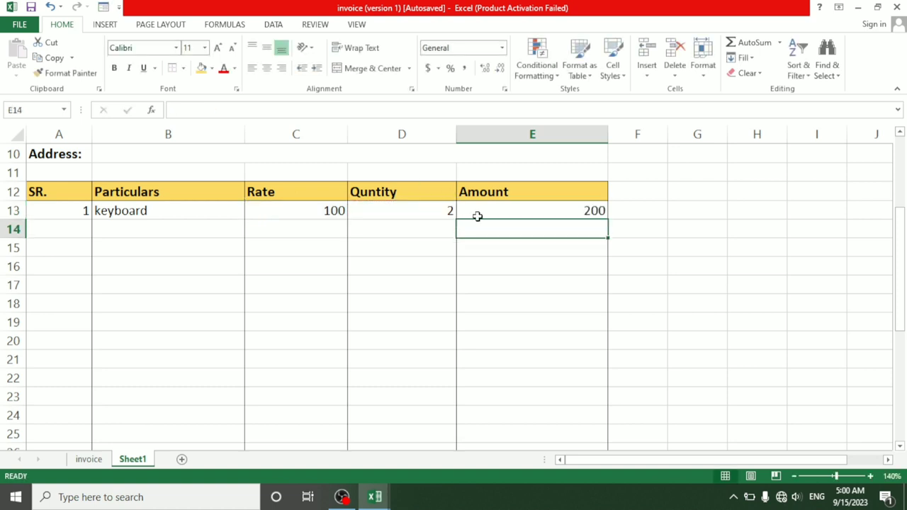
Step: Fill the Amount formula from E13 down to E27
left_click(500, 211)
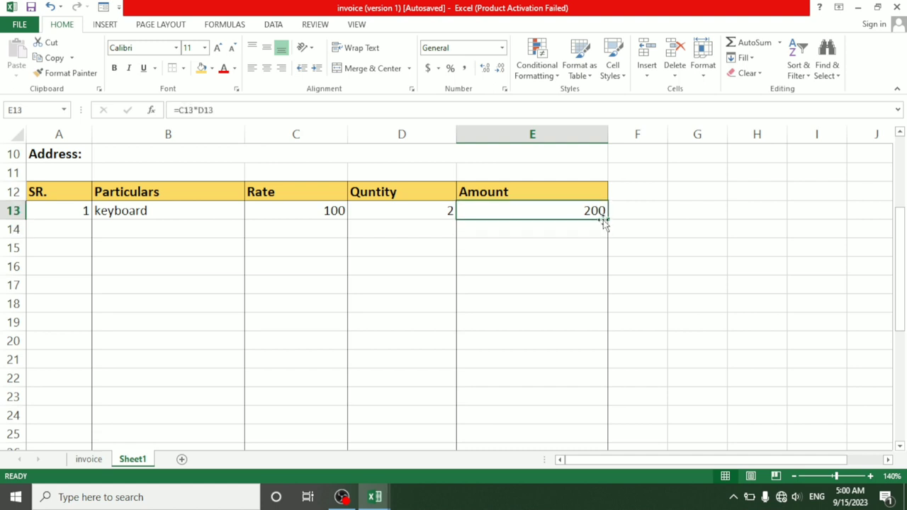
left_click_drag(608, 220, 615, 451)
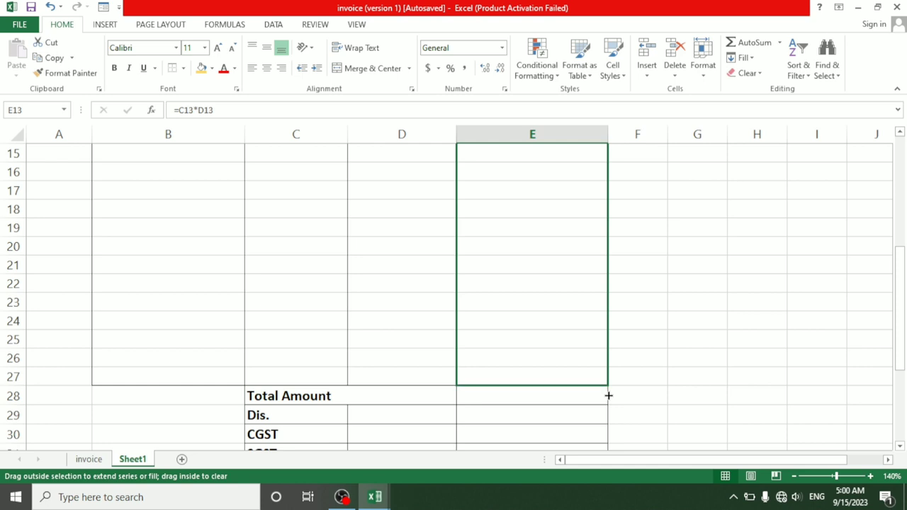
left_click_drag(614, 451, 608, 394)
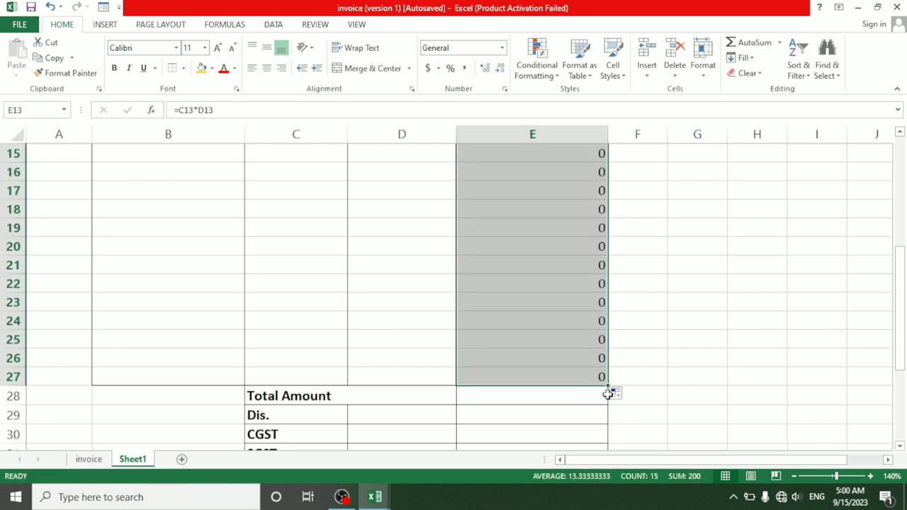
Step: AutoSum E13:E27 into the Total Amount cell E28, showing 200
left_click(555, 395)
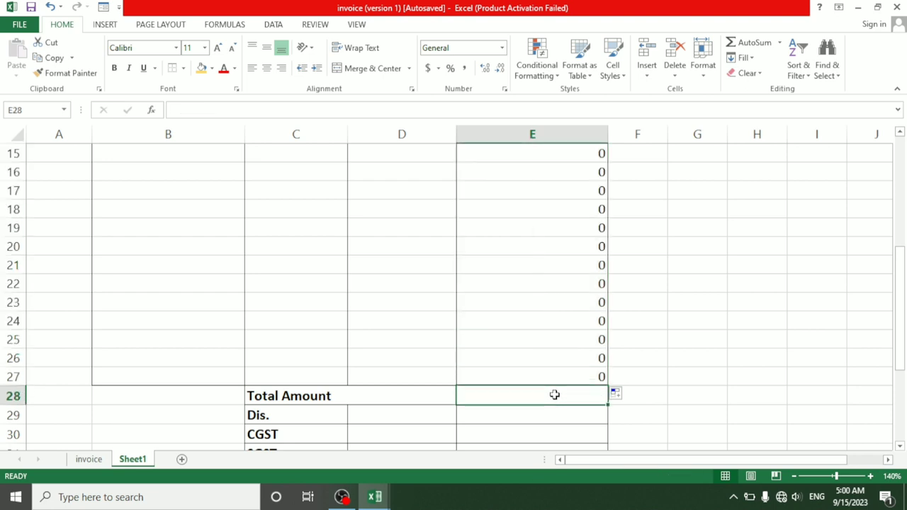
key("alt+equal")
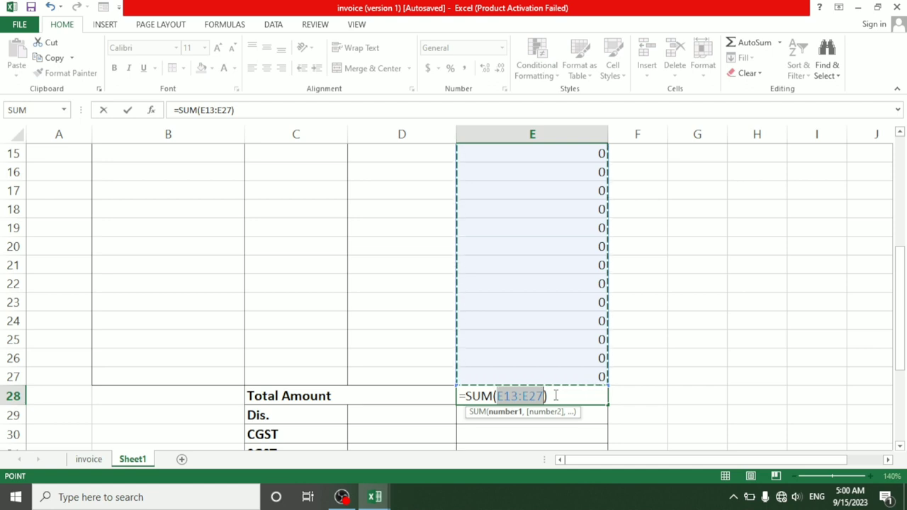
key("Return")
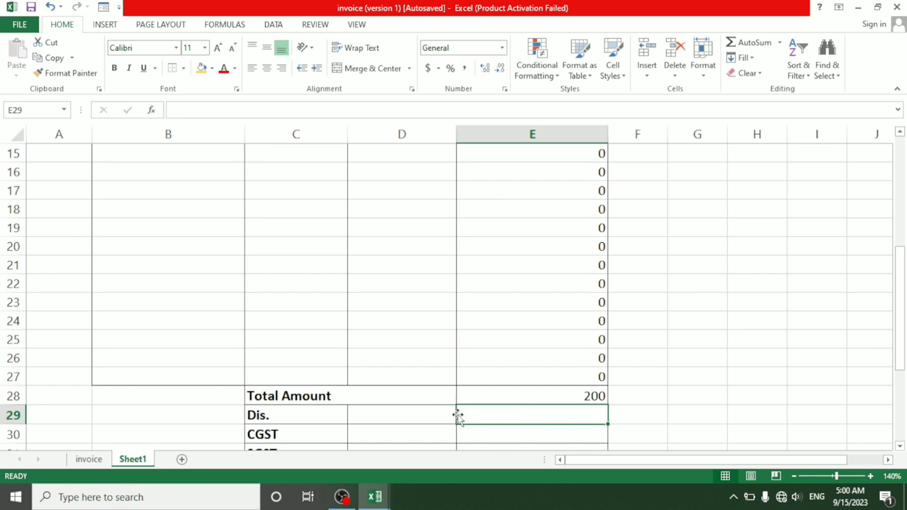
Step: Apply Percent Style to the rate cells D29:D31
left_click(408, 416)
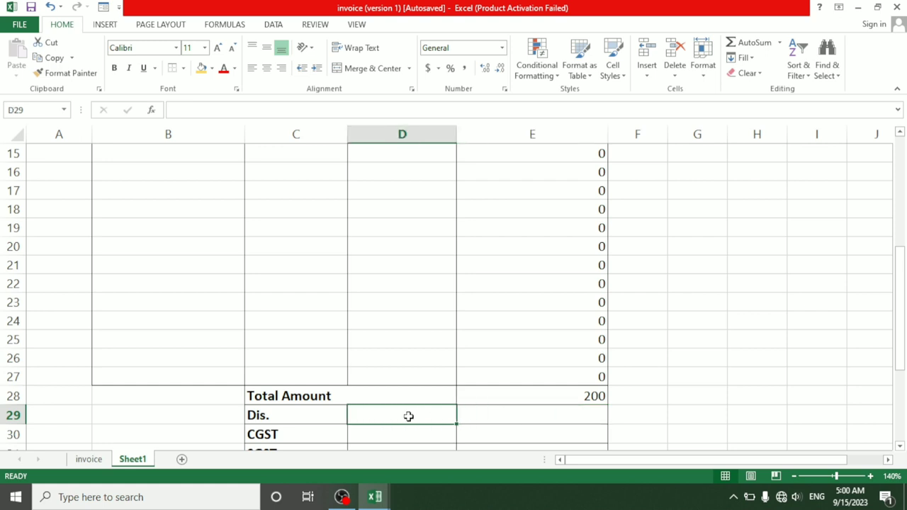
left_click_drag(408, 416, 298, 435)
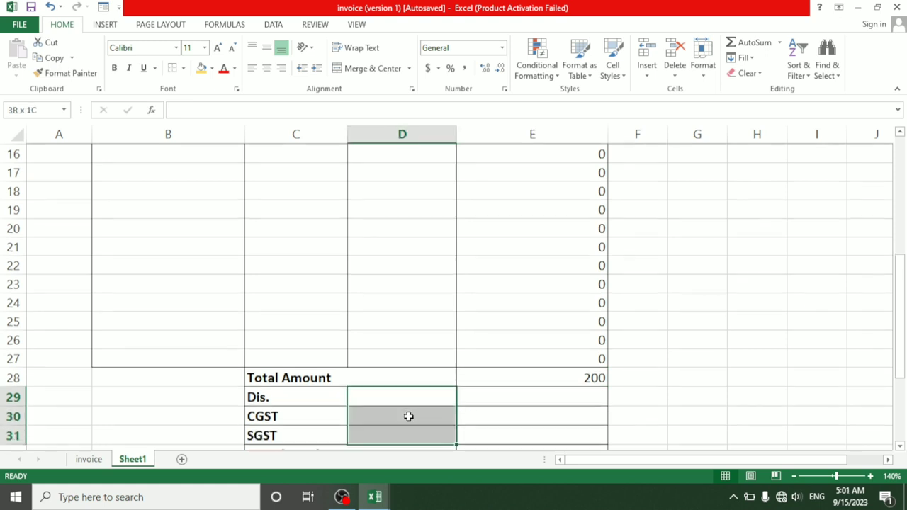
key("shift+Right")
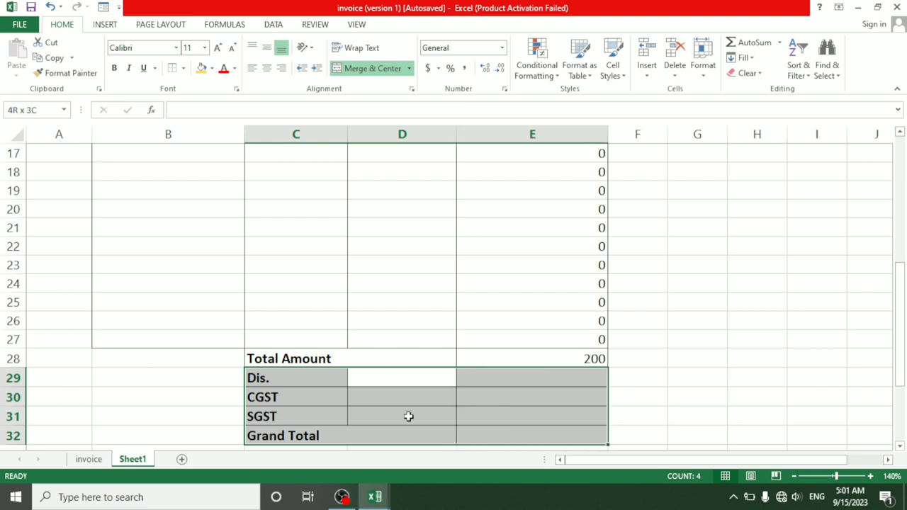
key("shift+Right")
key("shift+Left")
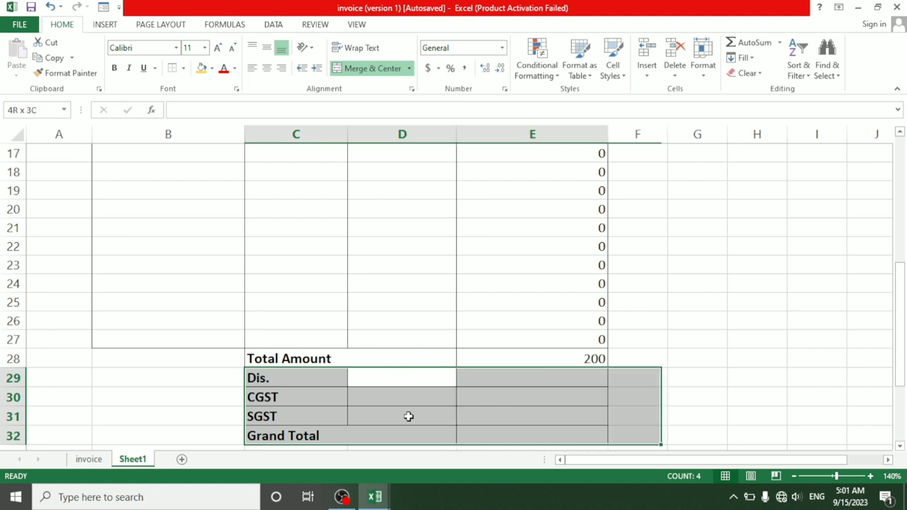
key("shift+Left")
key("shift+Left")
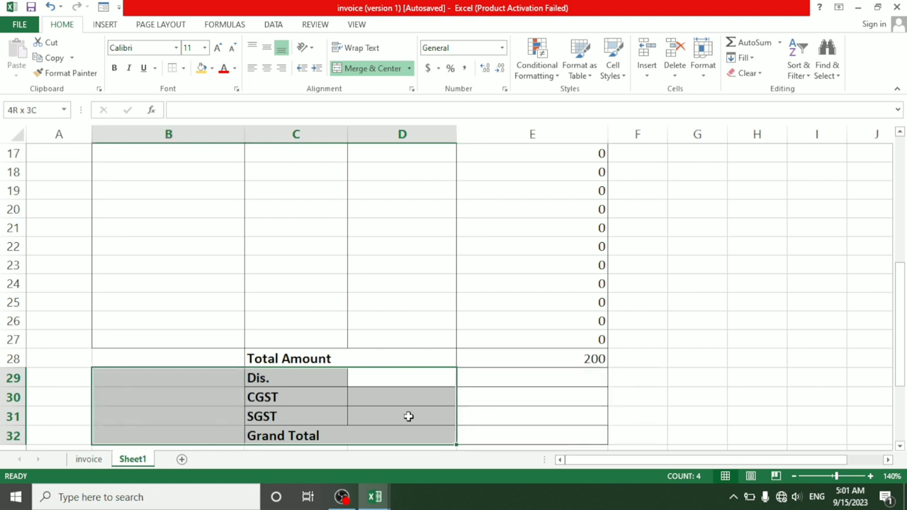
key("shift+Up")
key("shift+Right")
key("shift+Right")
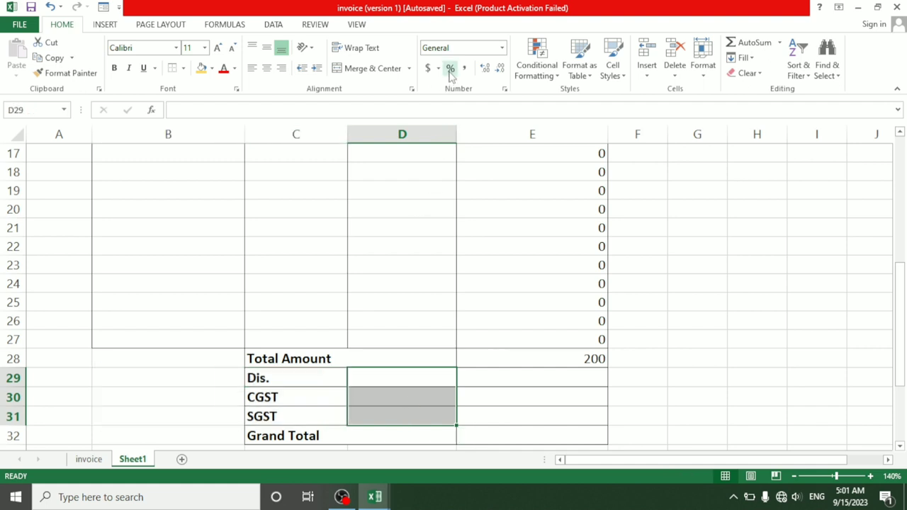
left_click(450, 69)
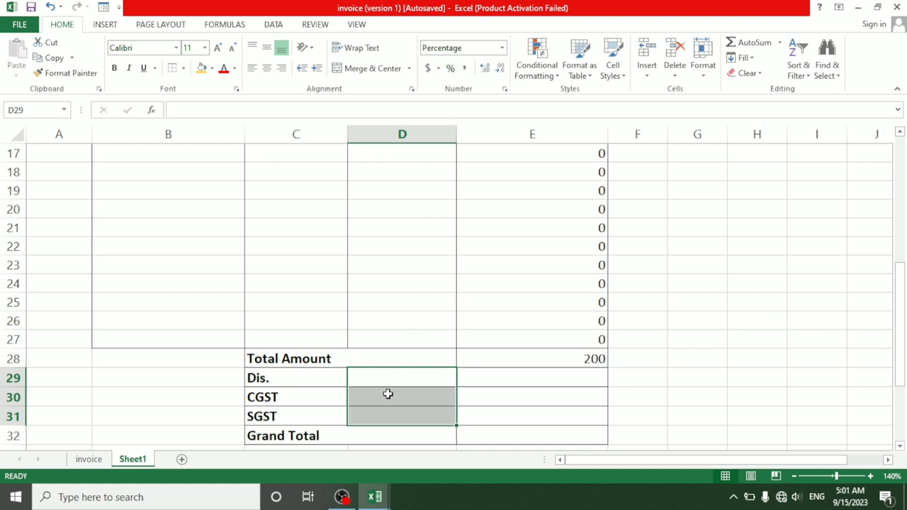
Step: Enter the discount formula =E28*D29 in E29
left_click(495, 377)
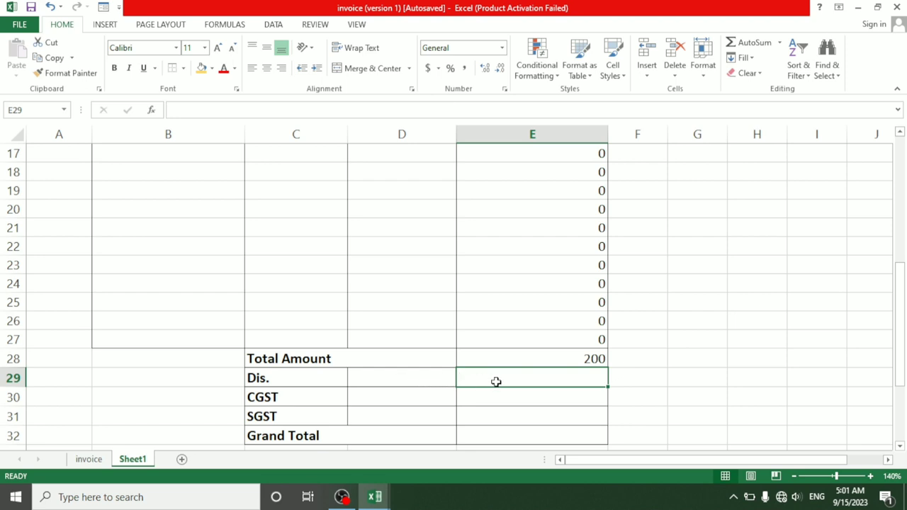
type("=")
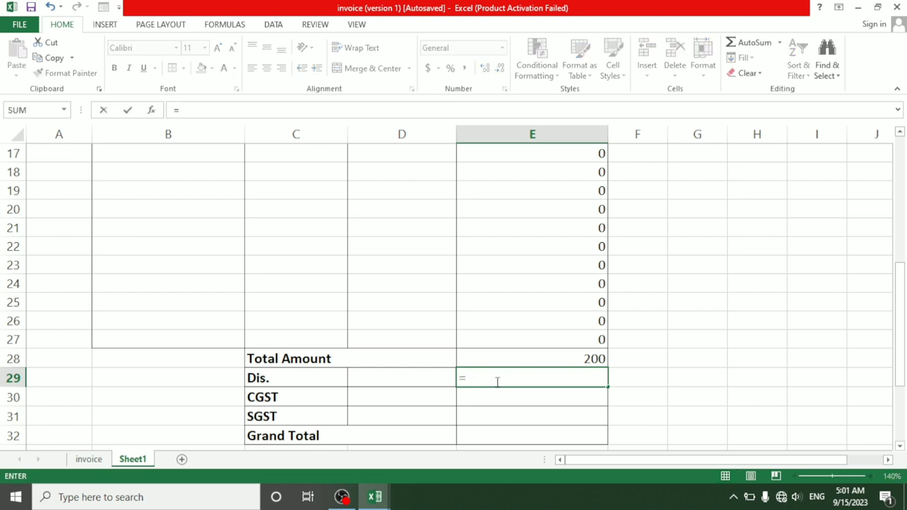
left_click(539, 362)
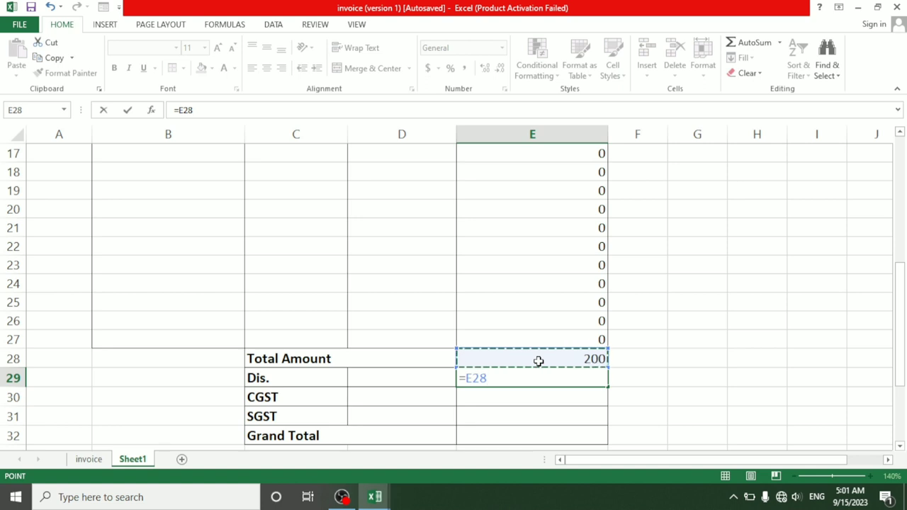
type("*")
left_click(416, 378)
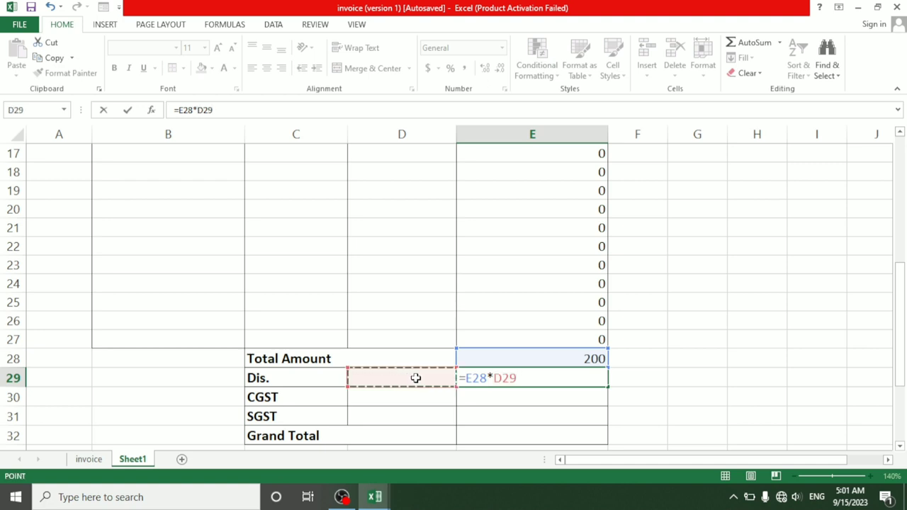
type("-")
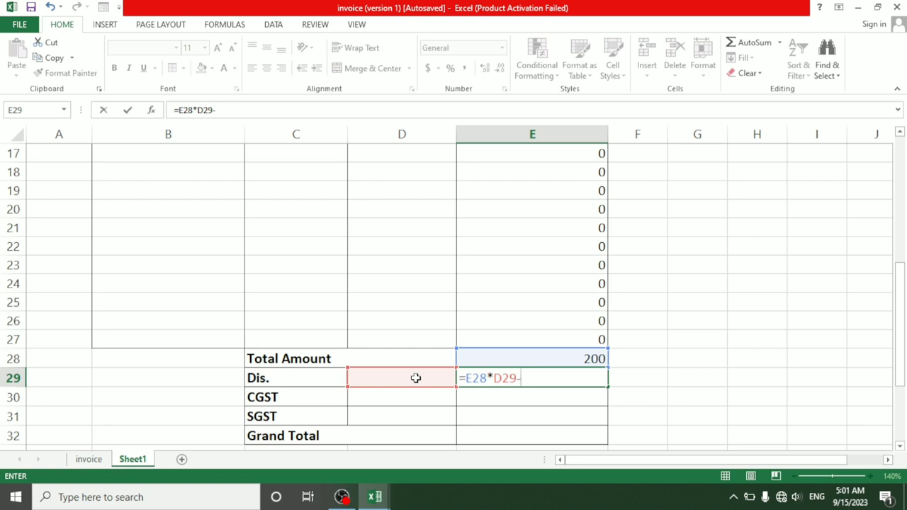
key("BackSpace")
key("Return")
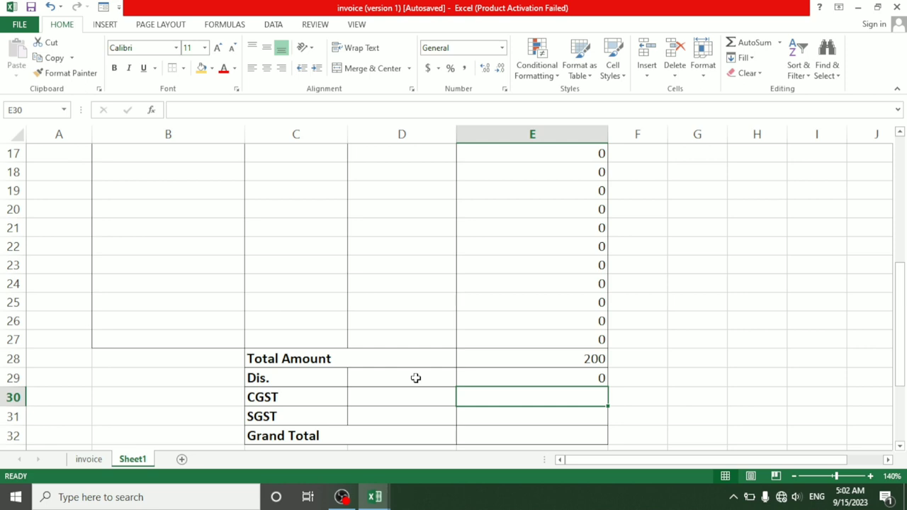
Step: Set the discount rate in D29 to 1%, giving a discount of 2
key("Up")
left_click(416, 378)
type("1%")
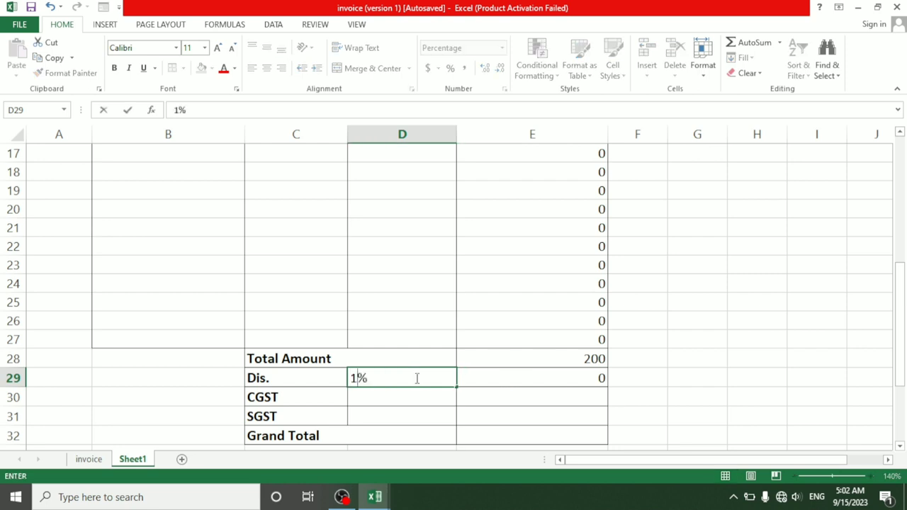
key("Return")
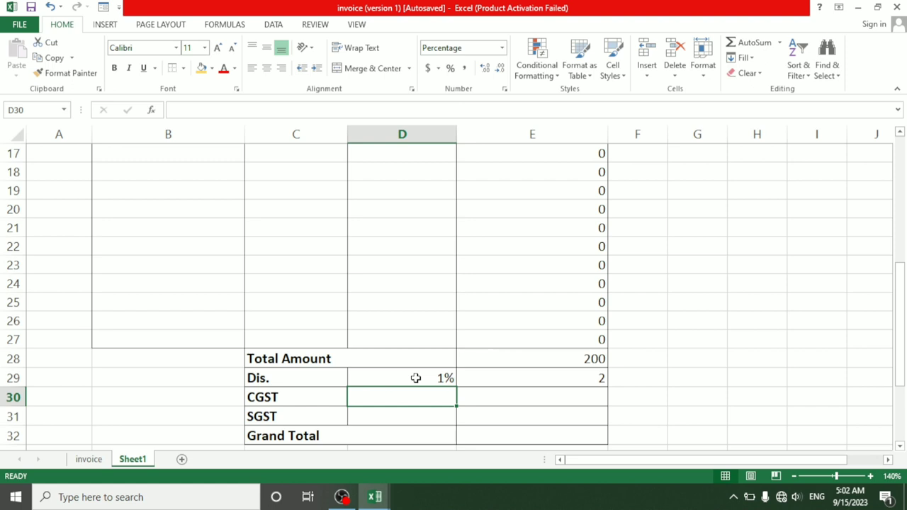
key("Right")
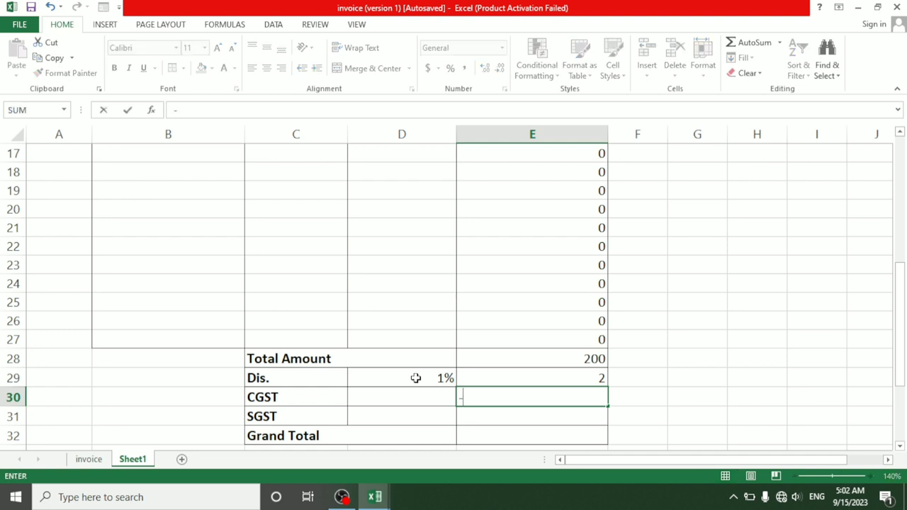
type("=")
key("Up")
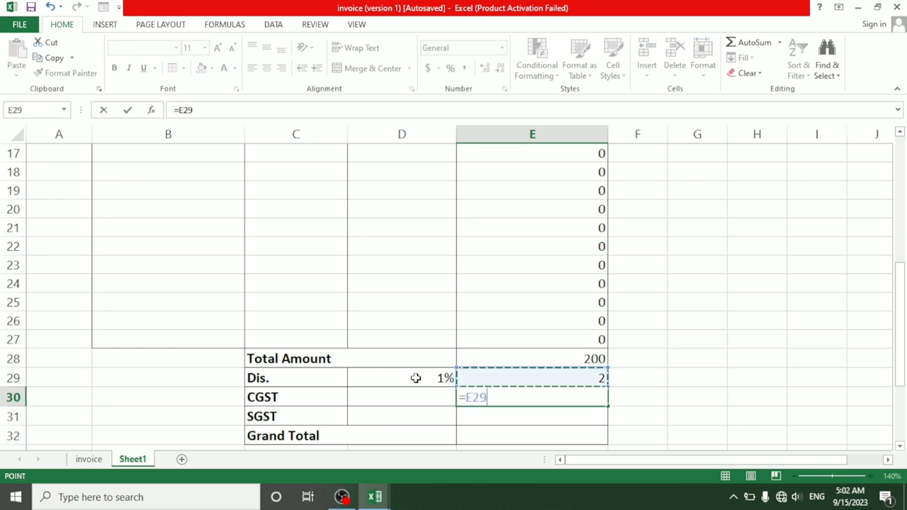
key("Up")
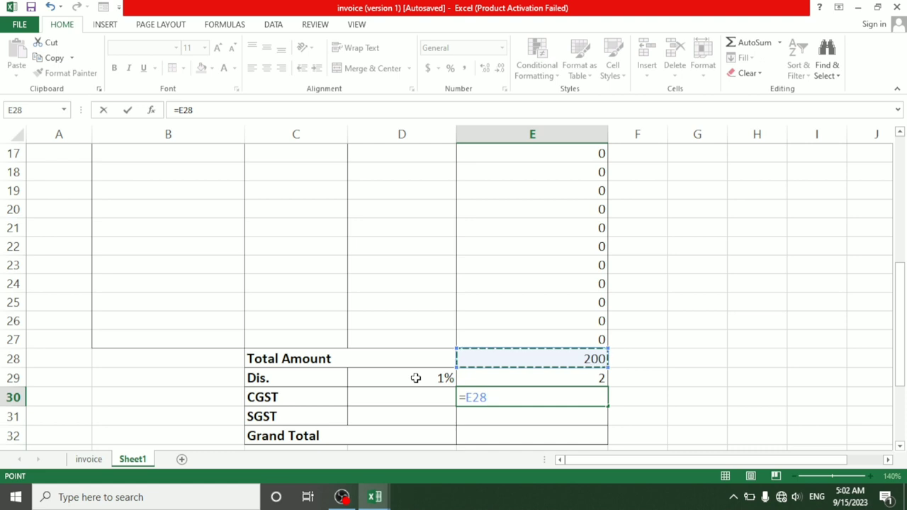
type("8")
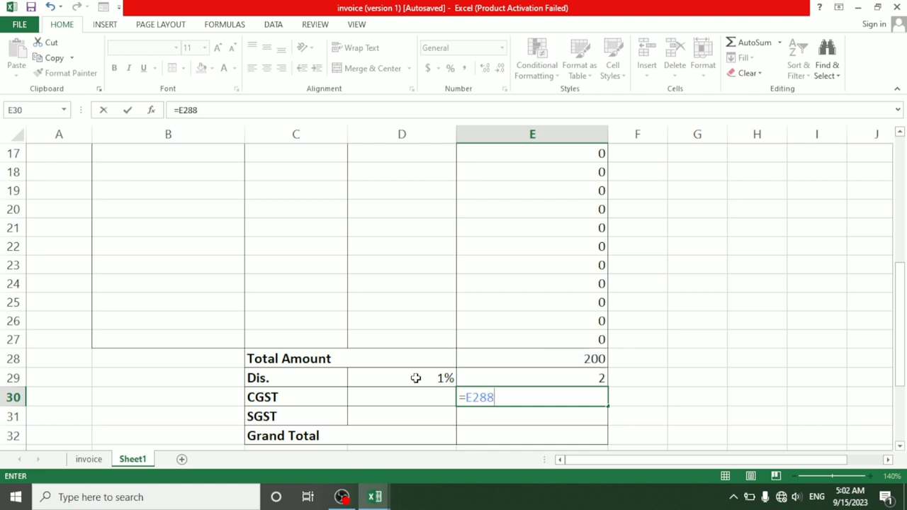
key("BackSpace")
key("BackSpace")
key("BackSpace")
key("BackSpace")
key("BackSpace")
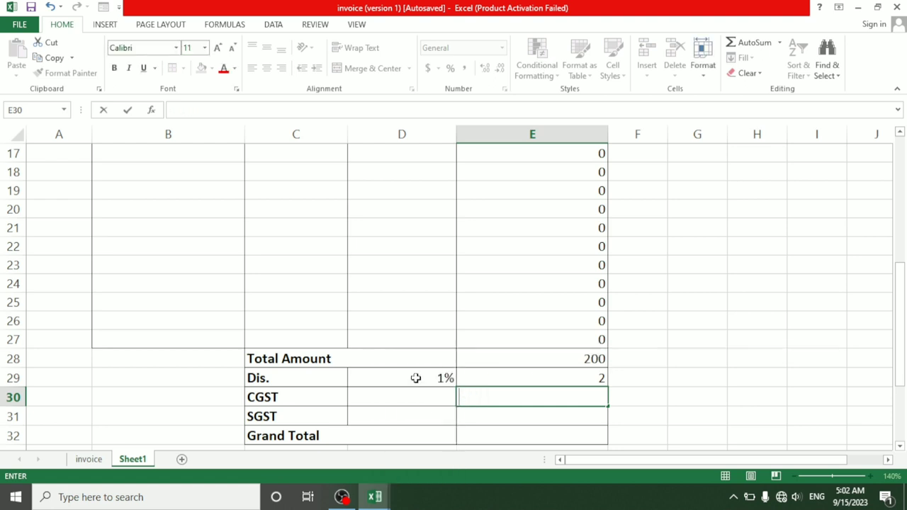
left_click(400, 375)
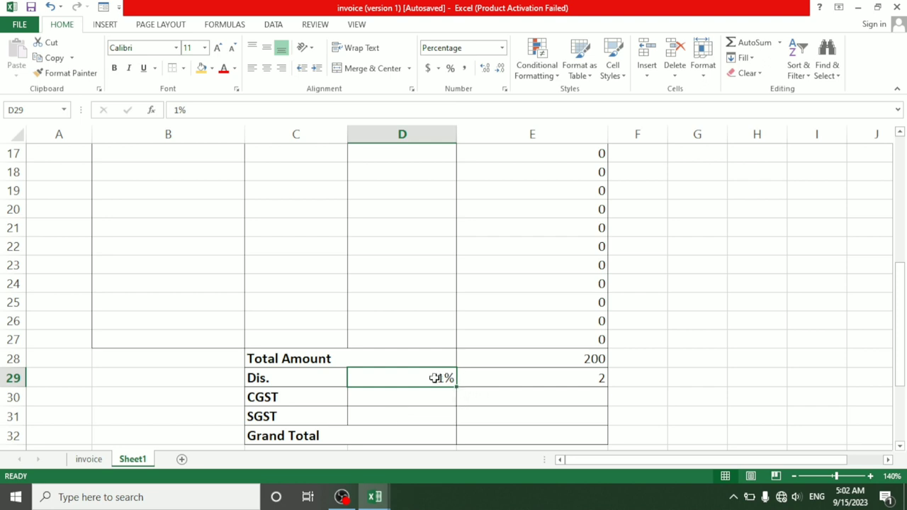
double_click(482, 382)
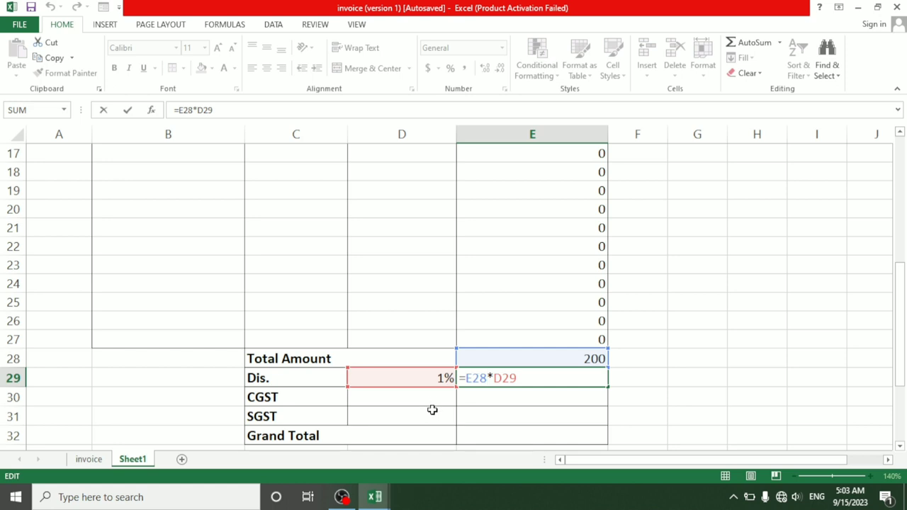
key("Return")
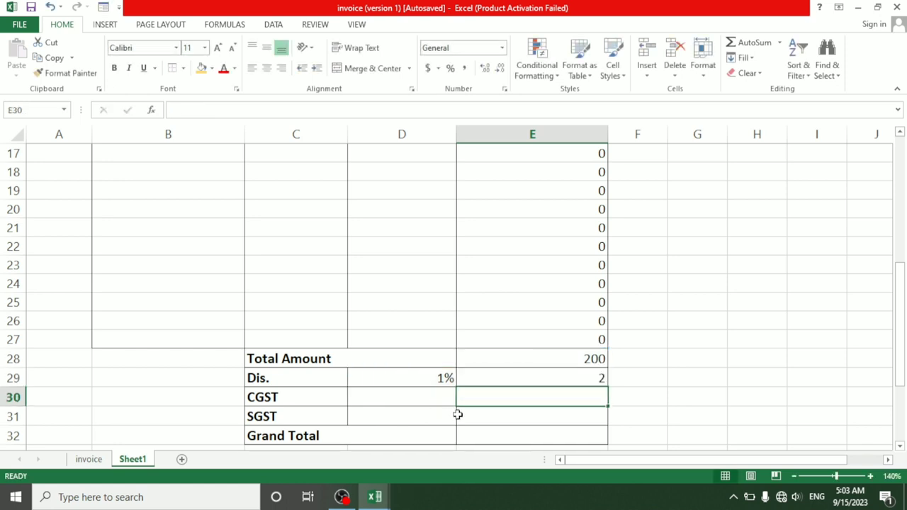
Step: Enter tax formulas =E28*D30 in E30 and =E28*D31 in E31
left_click(424, 398)
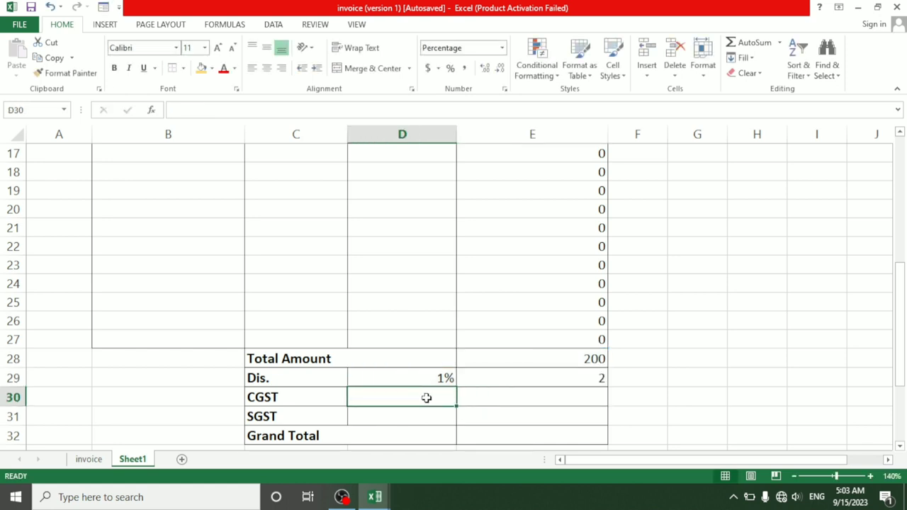
left_click(474, 400)
type("=")
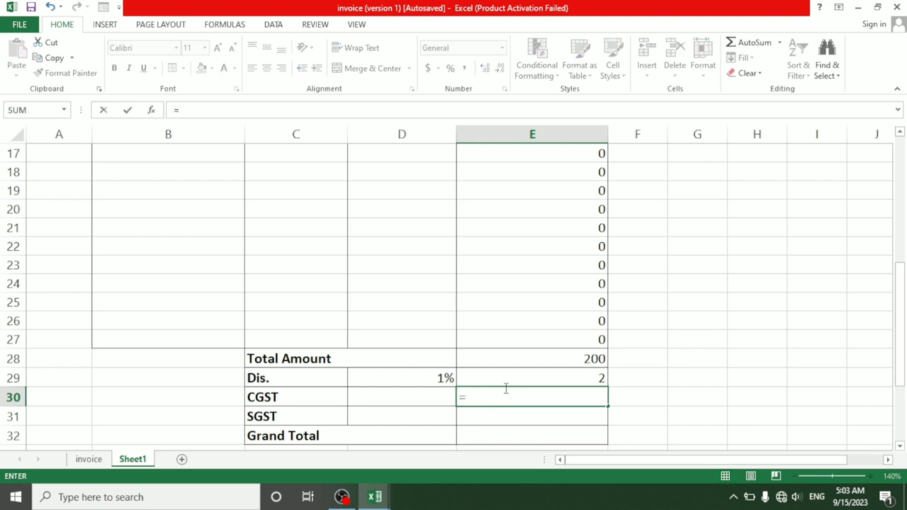
left_click(506, 364)
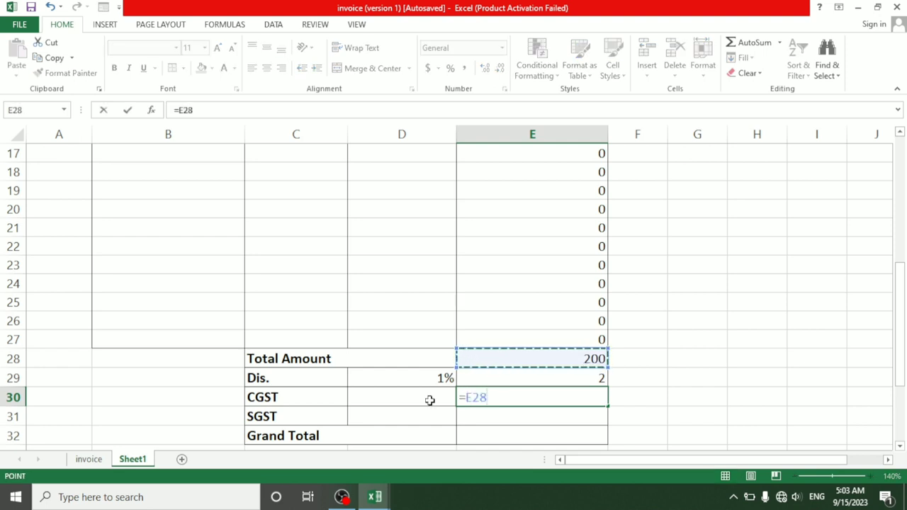
type("*")
left_click(420, 399)
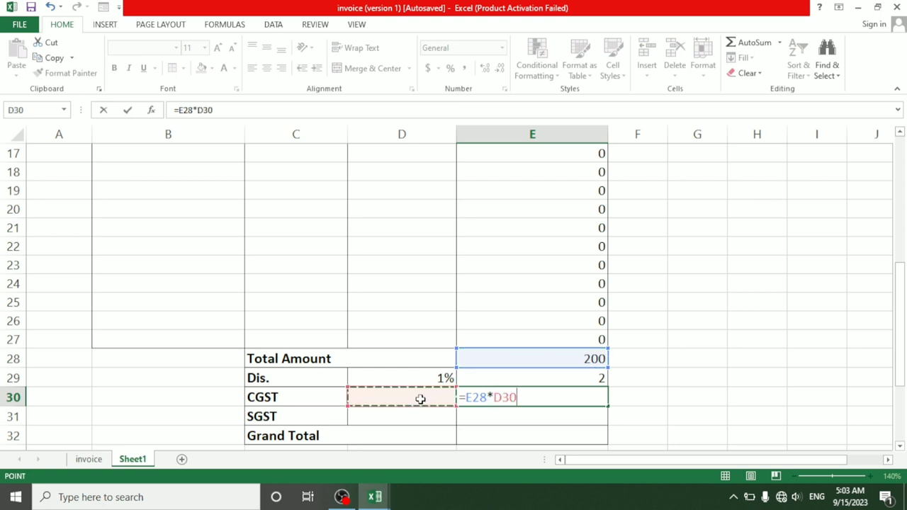
key("Return")
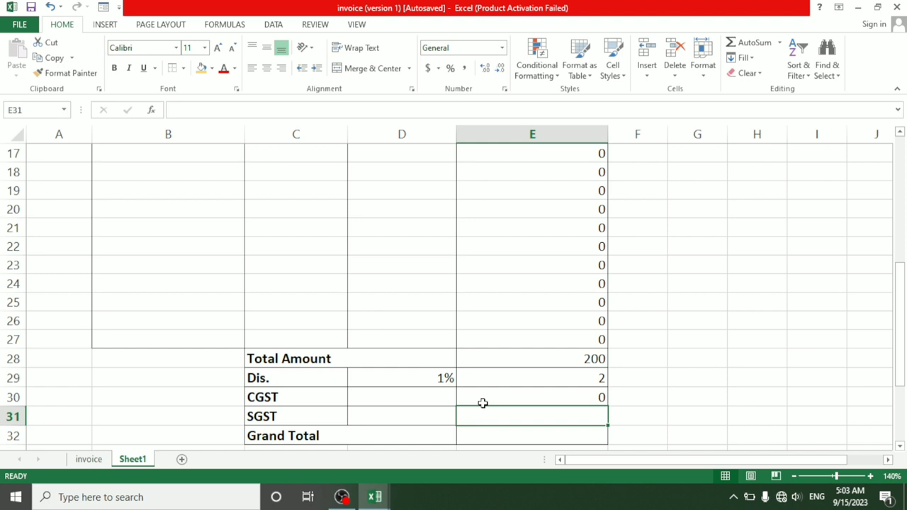
type("=")
left_click(522, 361)
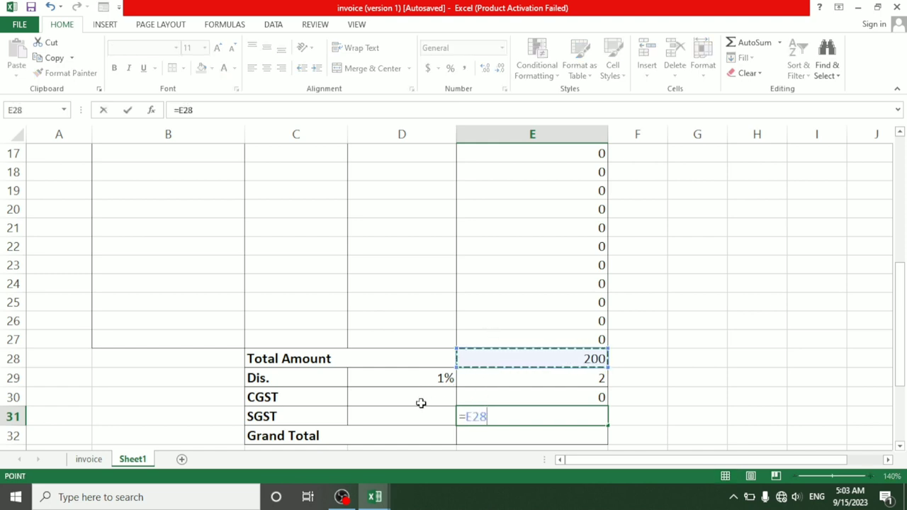
type("*")
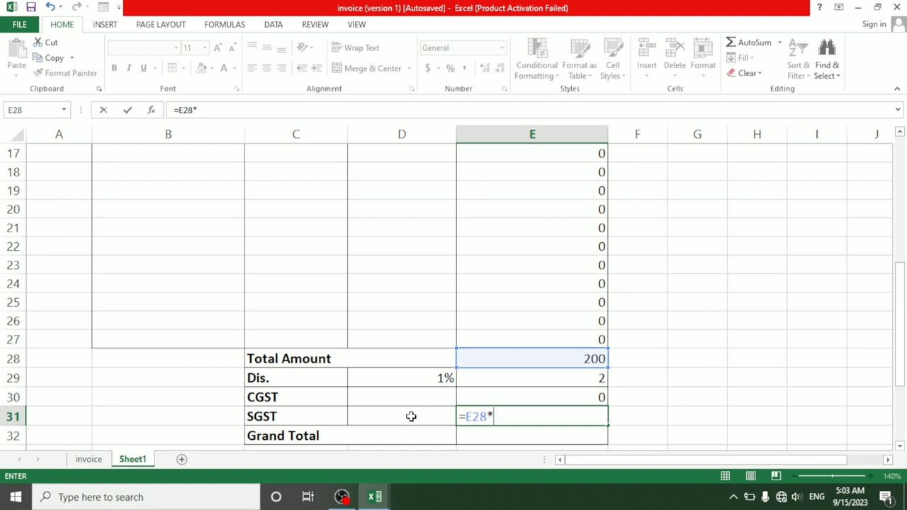
left_click(411, 416)
key("Return")
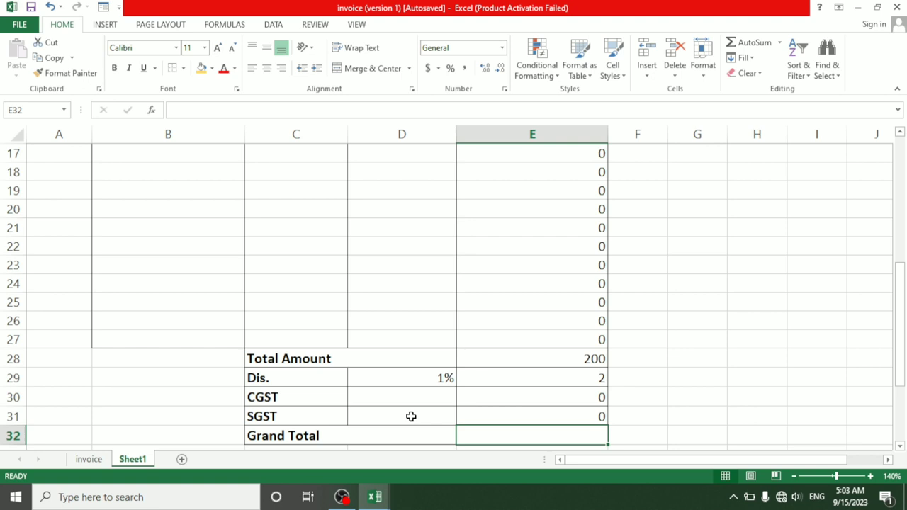
Step: Set the CGST rate in D30 and SGST rate in D31 to 9% each
left_click(411, 398)
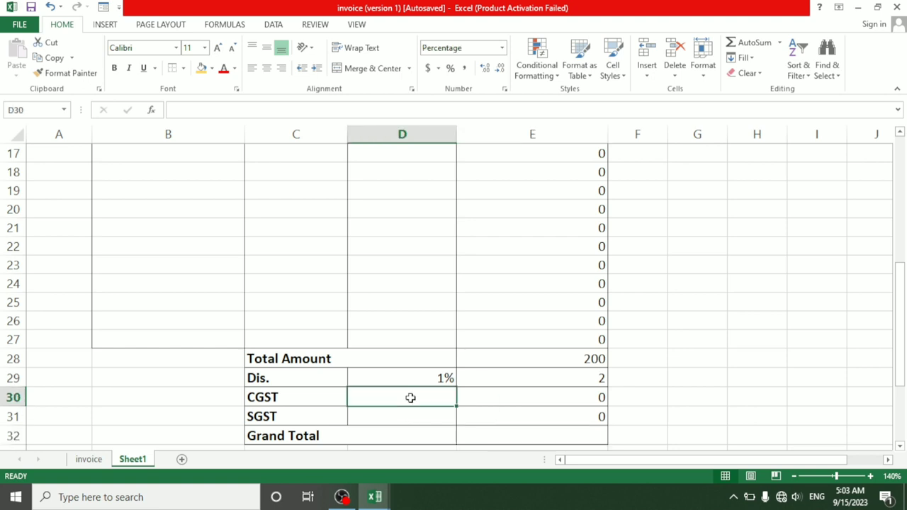
type("9")
key("Return")
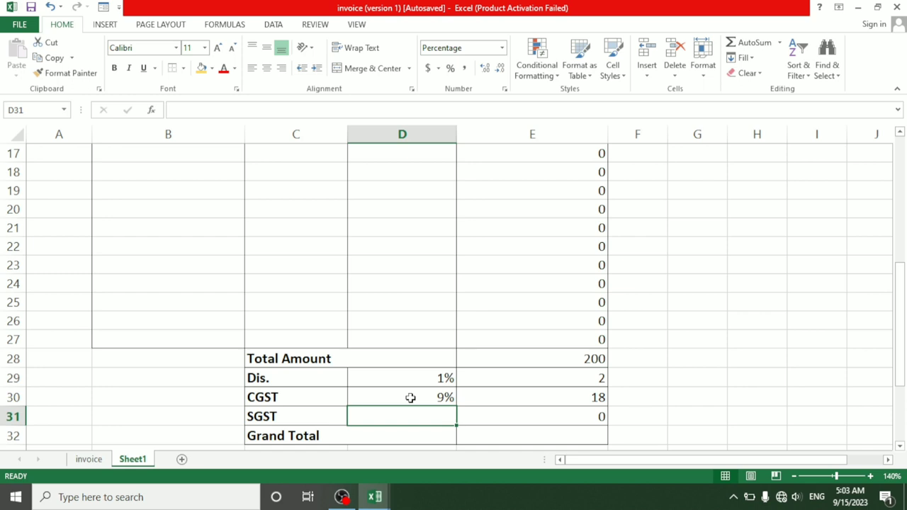
type("9")
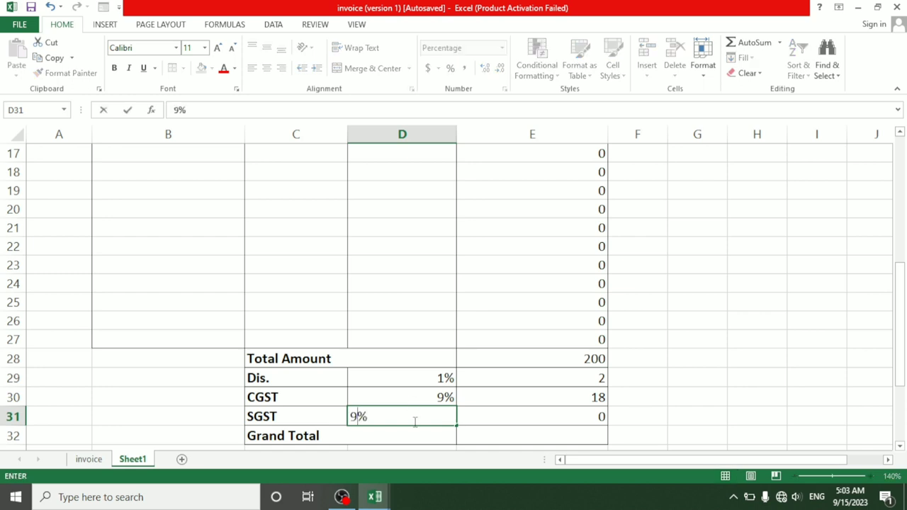
key("Return")
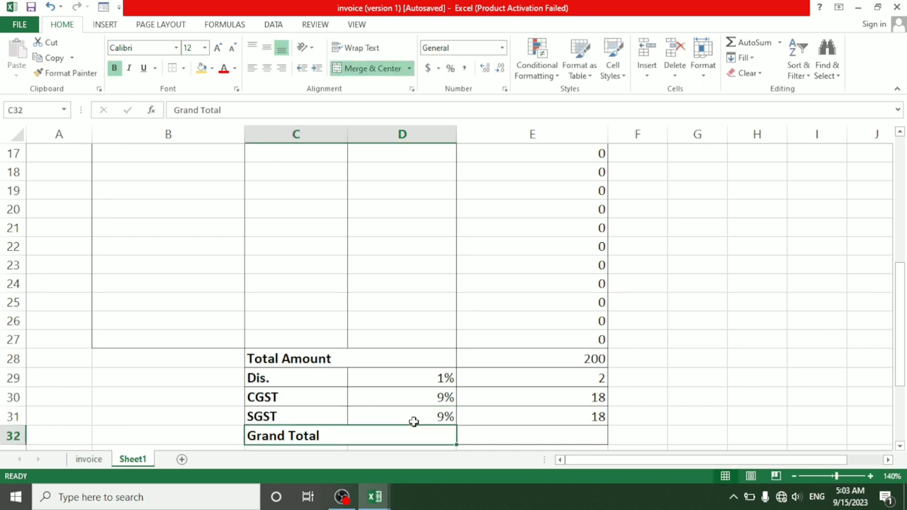
left_click(519, 441)
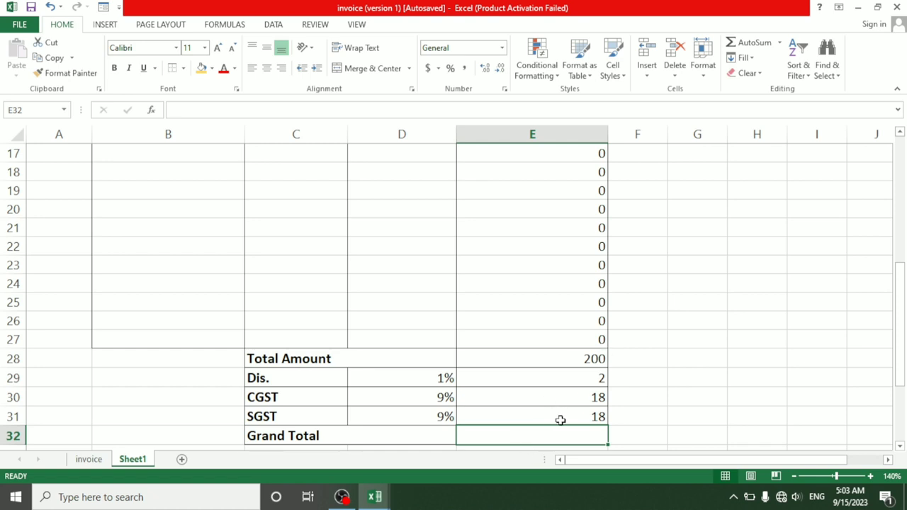
Step: Enter =SUM(E28,E30,E31)-E29 in Grand Total cell E32, giving 234
type("=")
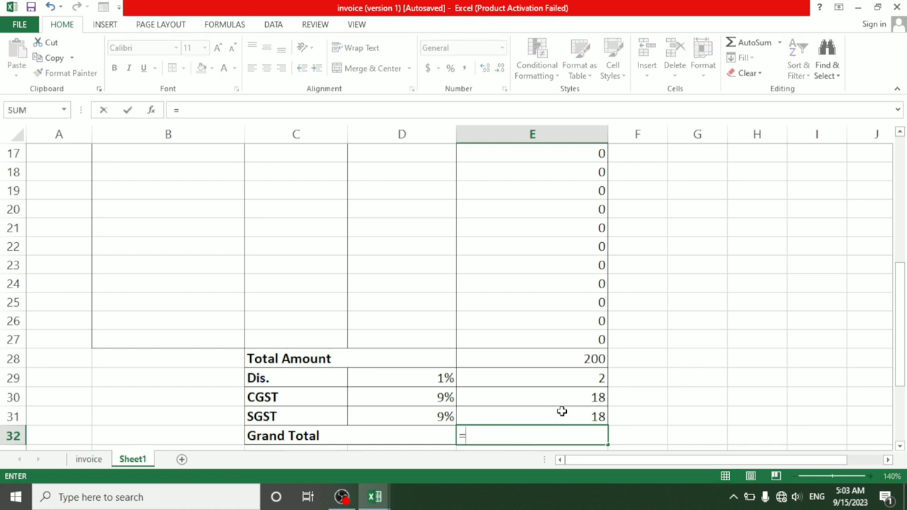
left_click(560, 360)
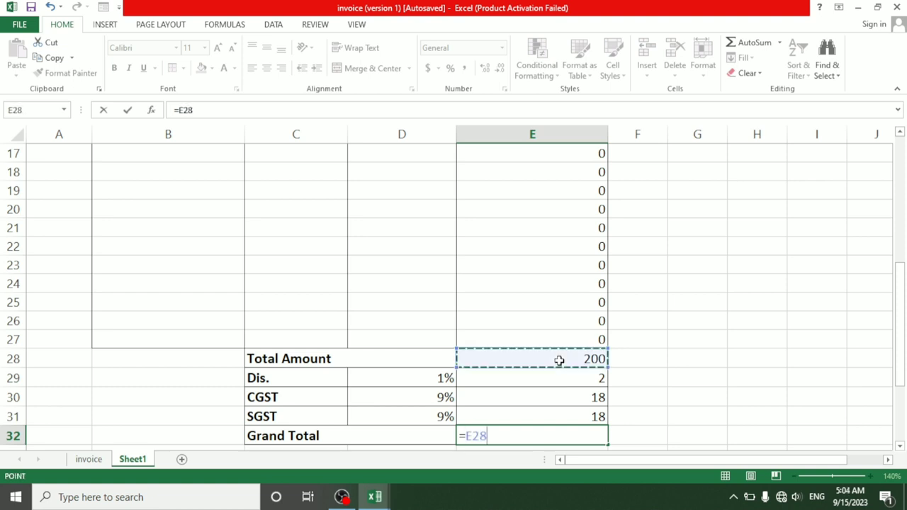
type(",")
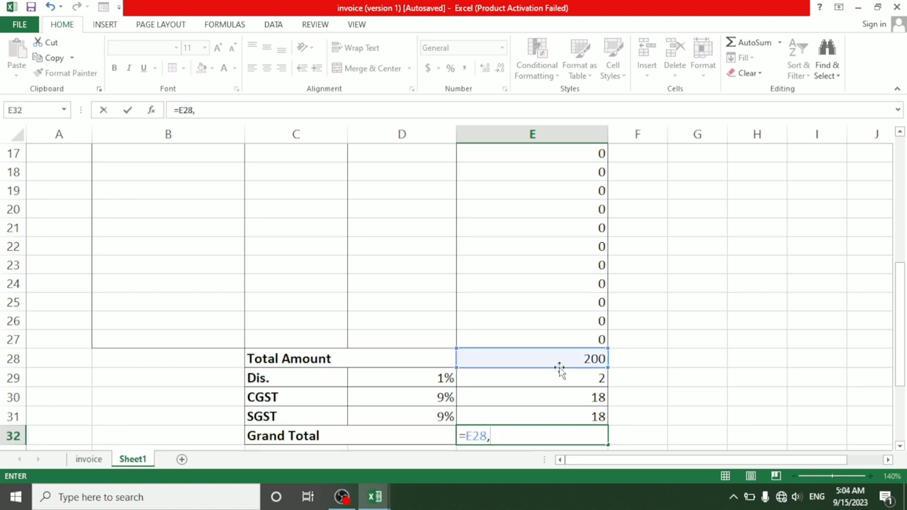
key("BackSpace")
key("BackSpace")
key("BackSpace")
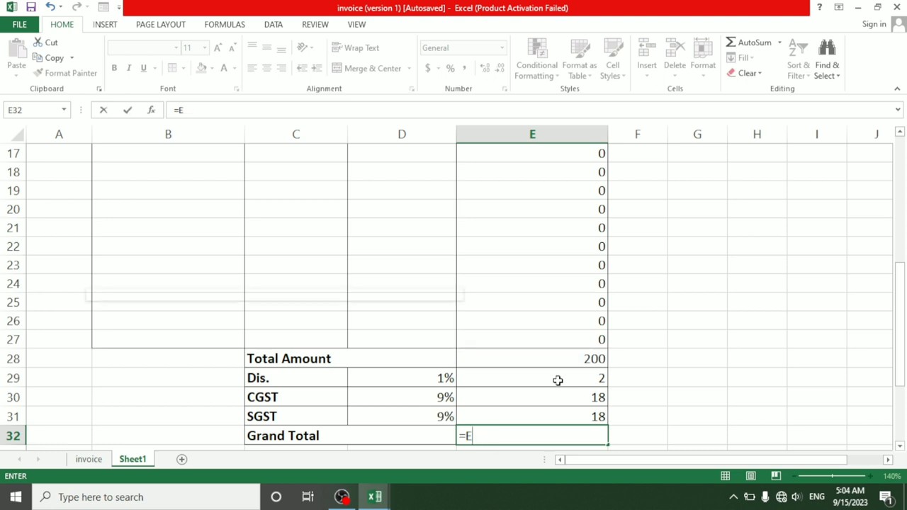
type("su")
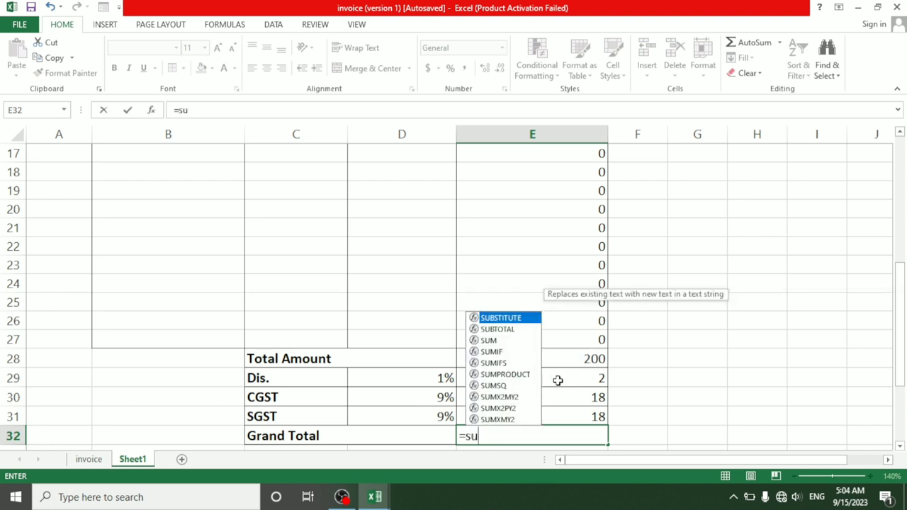
type("m")
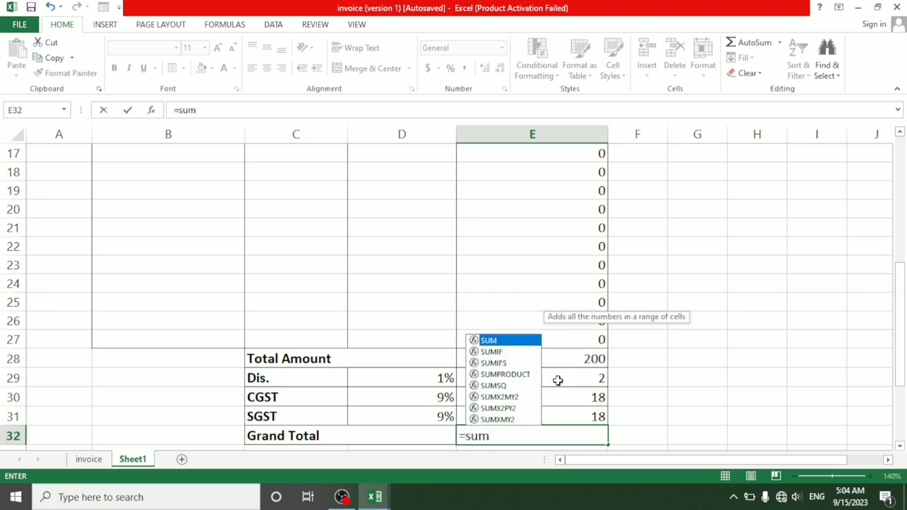
key("Tab")
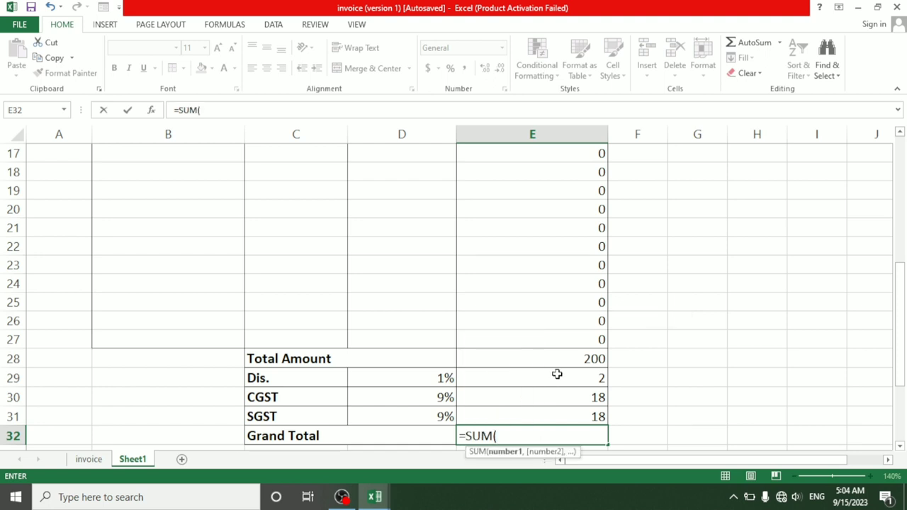
left_click(554, 361)
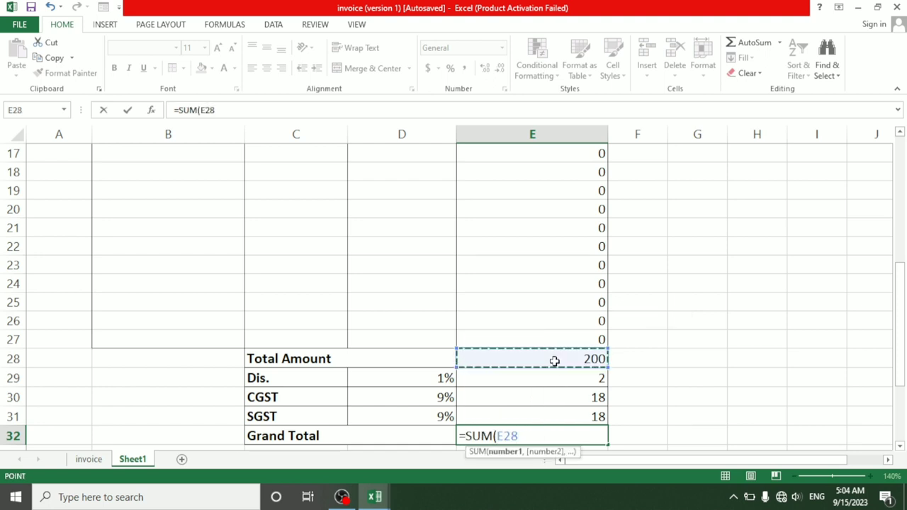
type(",")
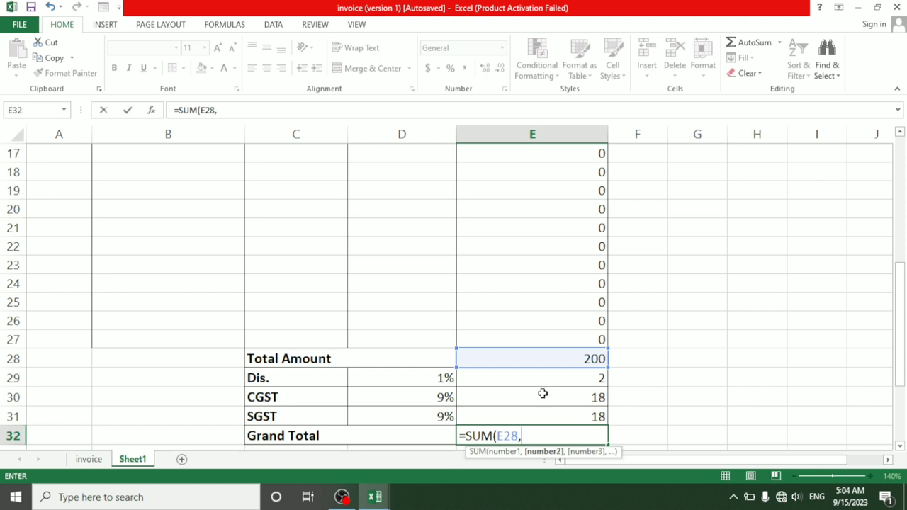
left_click(542, 393)
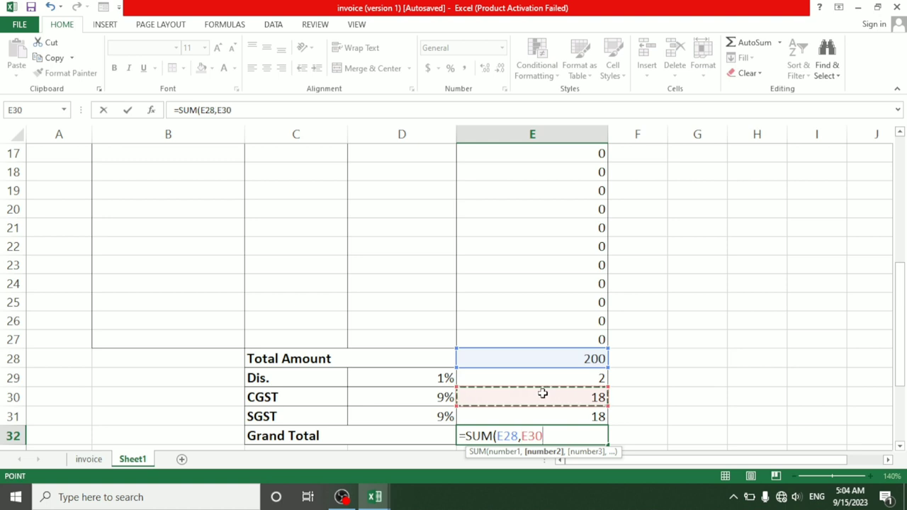
type(",")
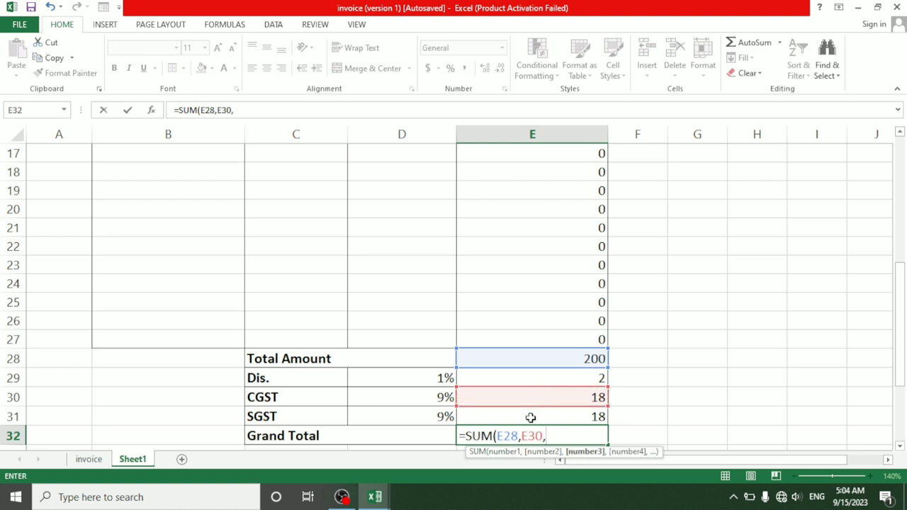
left_click(531, 417)
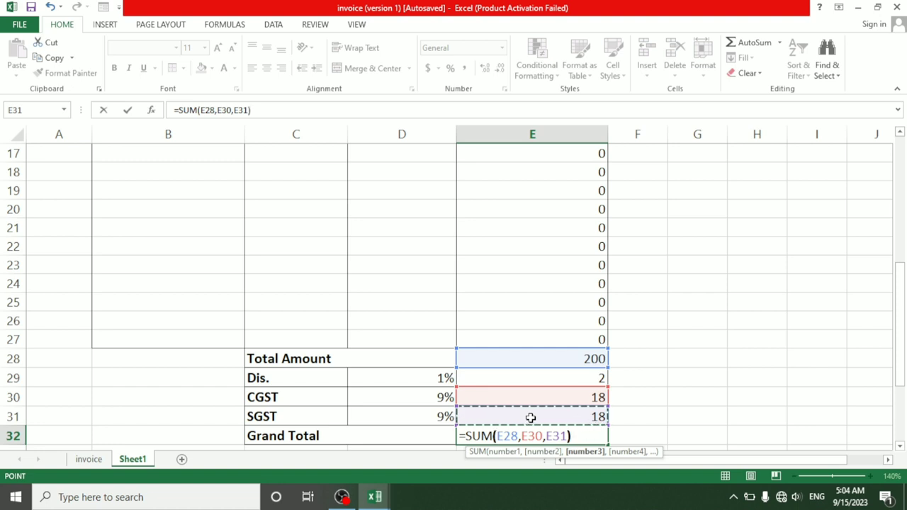
type(")")
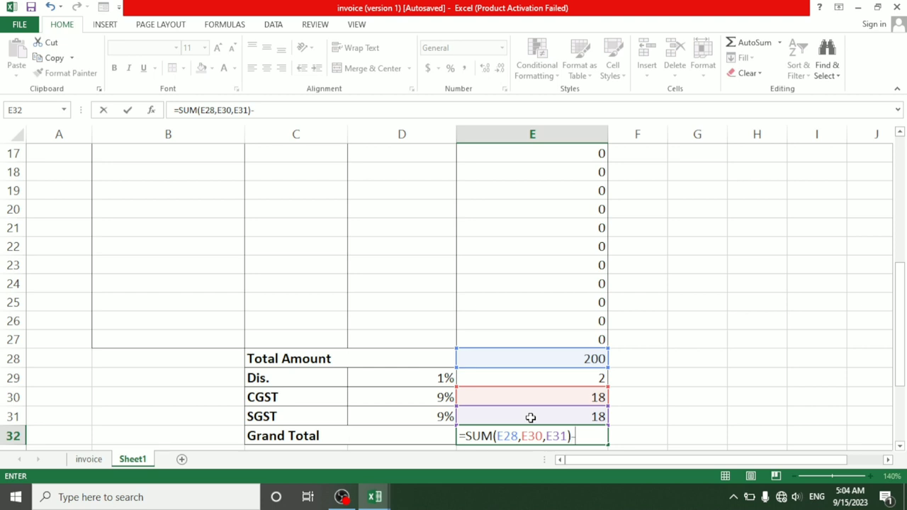
left_click(528, 379)
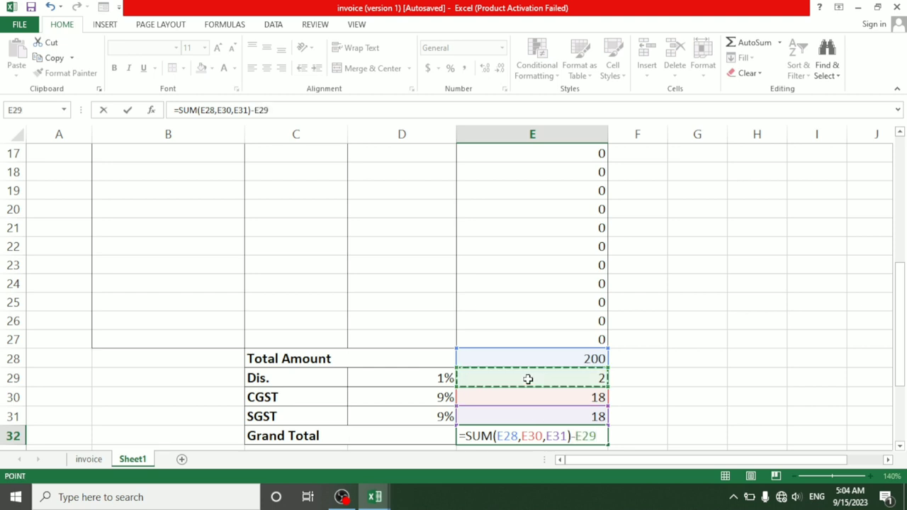
key("Return")
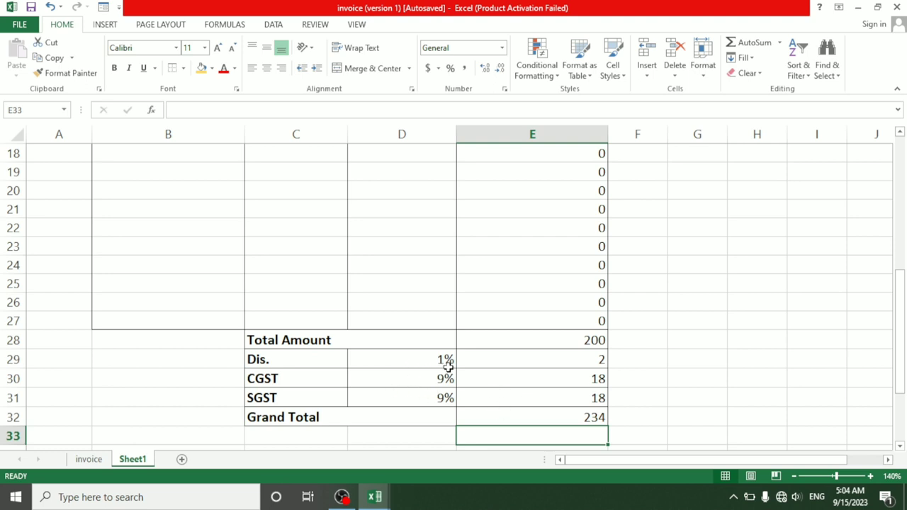
Step: Make the Grand Total 234 in E32 bold at font size 12
left_click(520, 418)
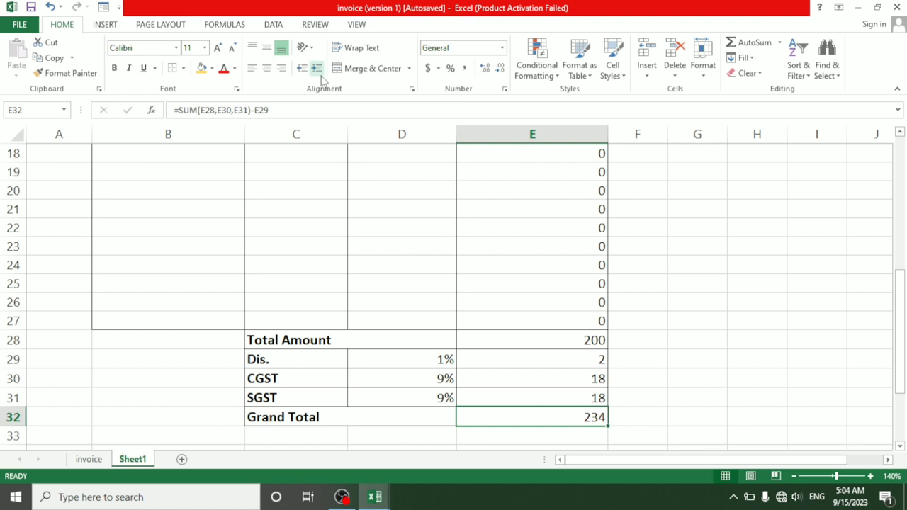
left_click(115, 68)
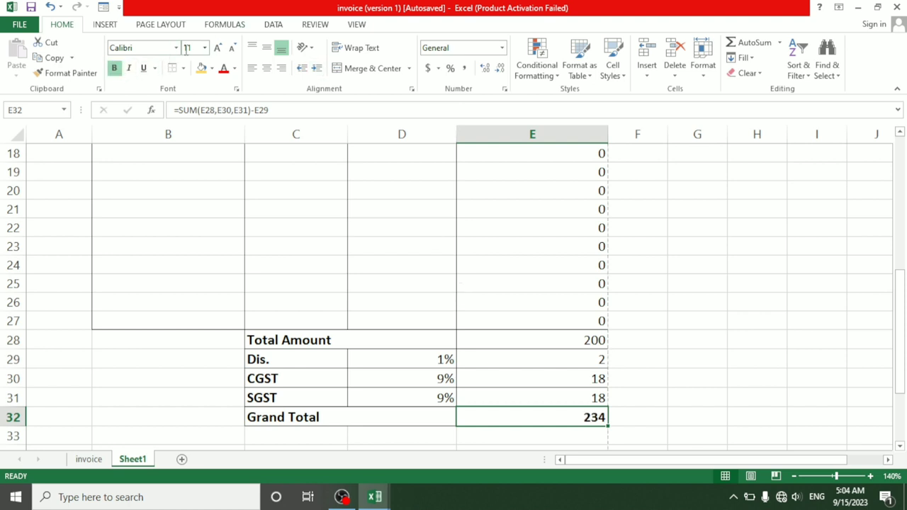
left_click(219, 49)
Step: Apply Accounting format with the ₹ English (India) symbol, showing ₹ 234.00
left_click(439, 69)
left_click(462, 162)
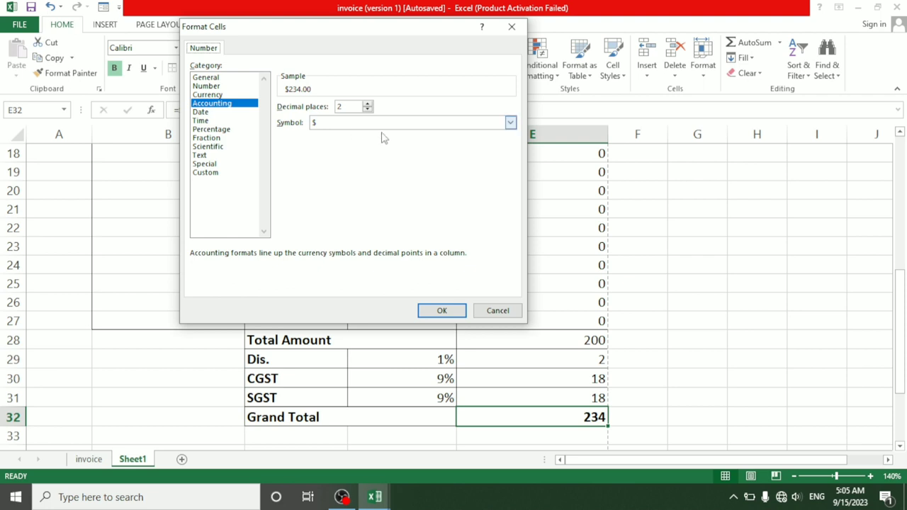
left_click(510, 123)
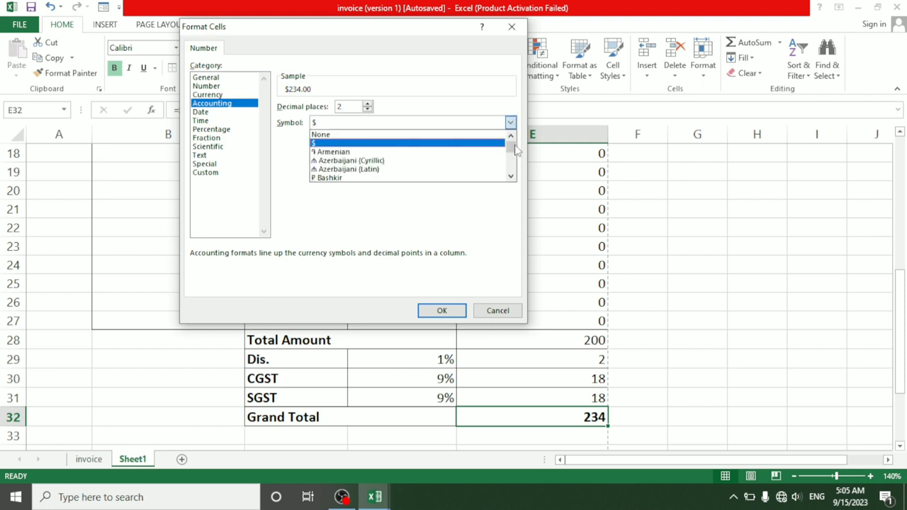
left_click_drag(511, 190, 510, 190)
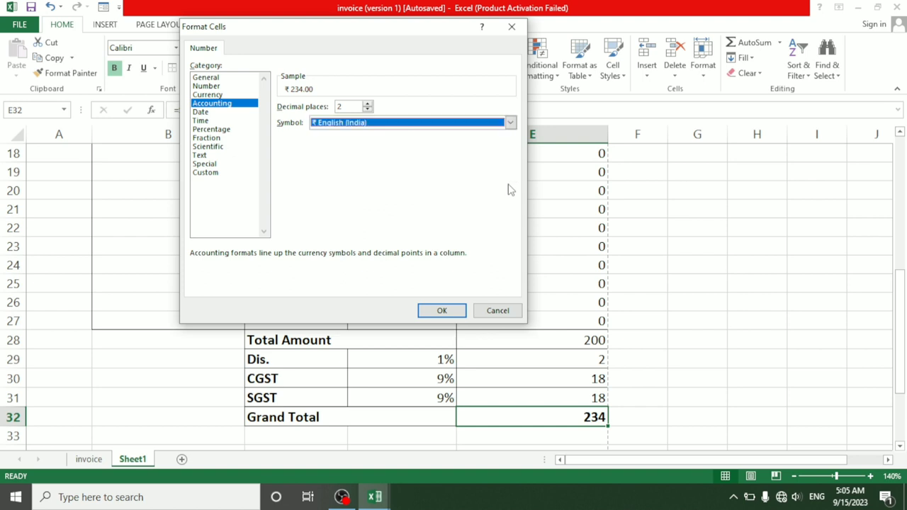
left_click(445, 310)
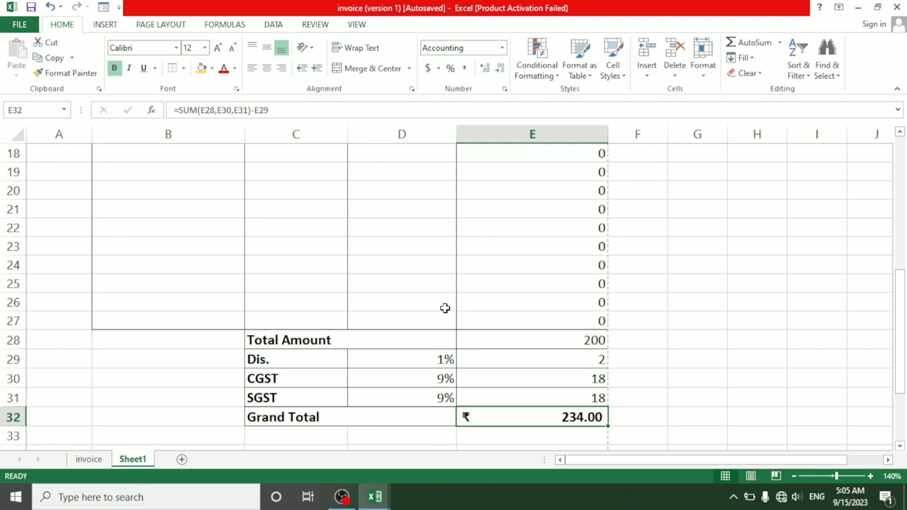
Step: Enter mouse with rate 50 and quantity 3 in row 14
key("Up")
key("Up")
key("Up")
key("Up")
key("Up")
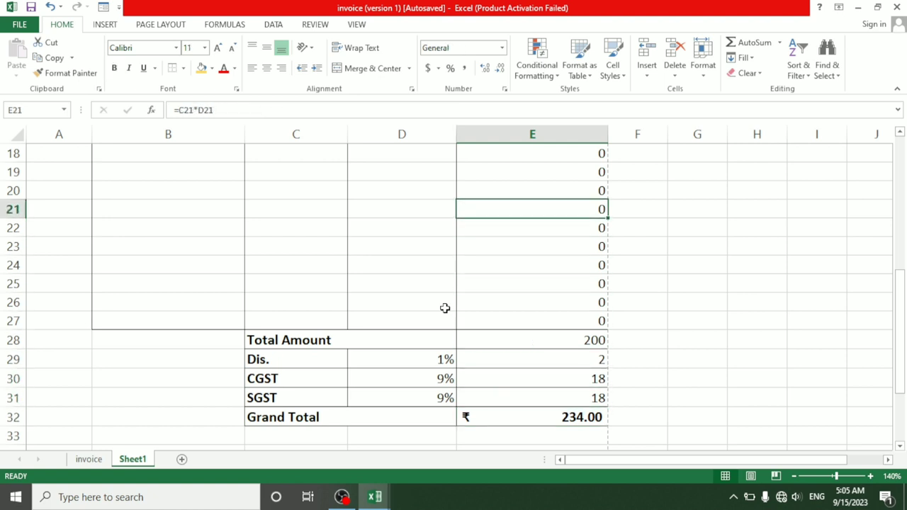
key("Up")
key("Up")
key("Up")
key("Up")
key("Up")
key("Up")
key("Down")
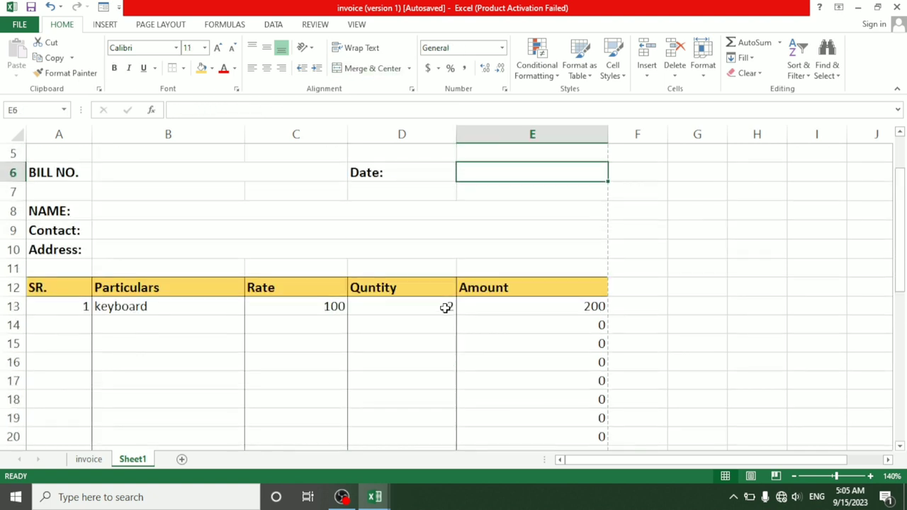
key("Down")
key("Down")
key("Down")
key("Down")
key("Down")
key("Down")
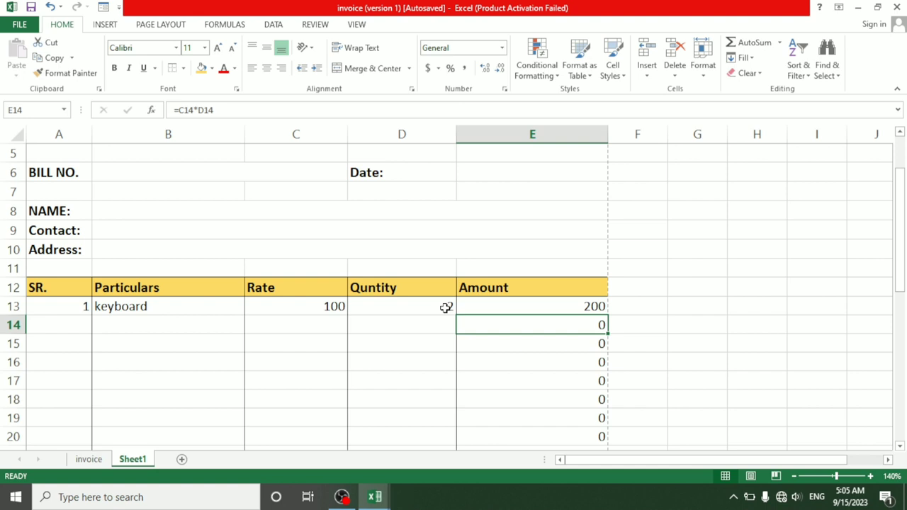
key("Left")
key("Left")
key("Left")
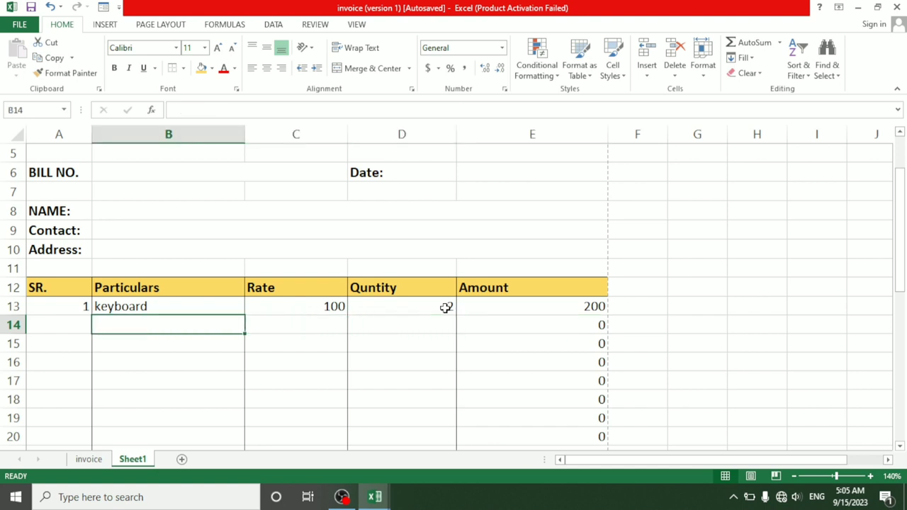
type("mouse")
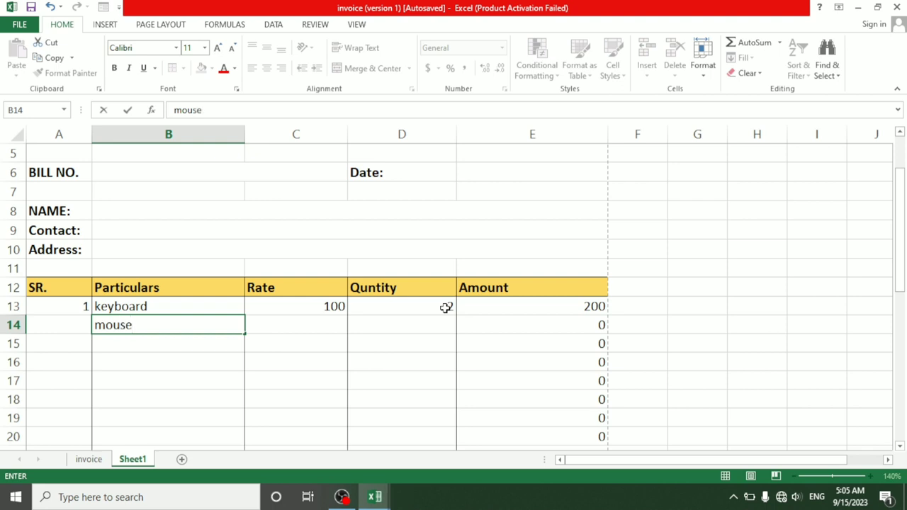
key("Tab")
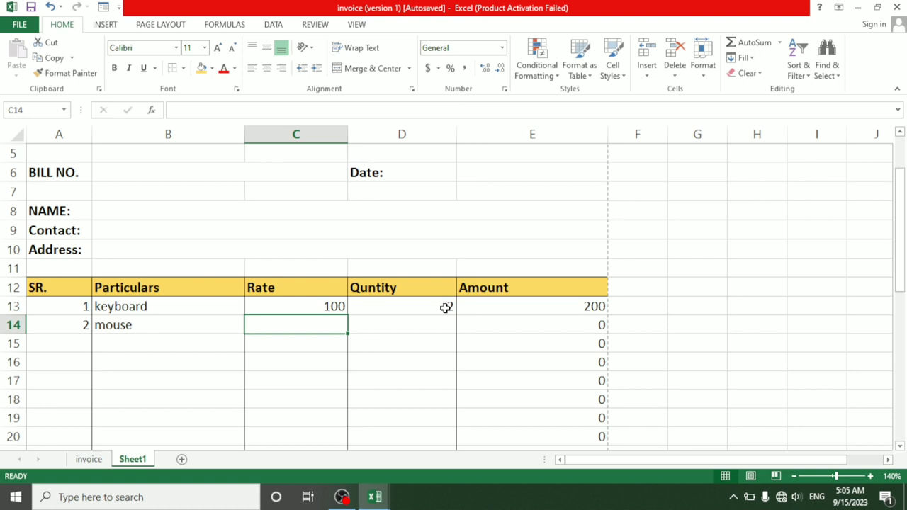
type("50")
key("Tab")
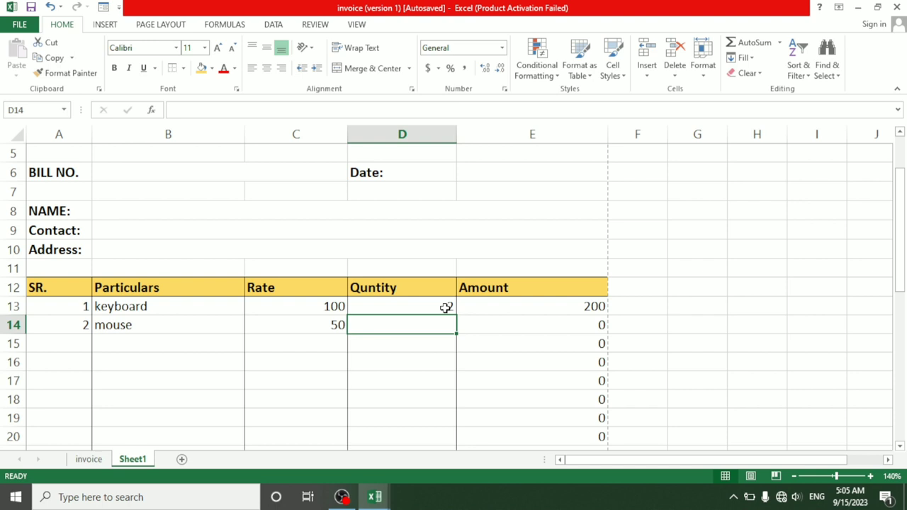
type("3")
key("Tab")
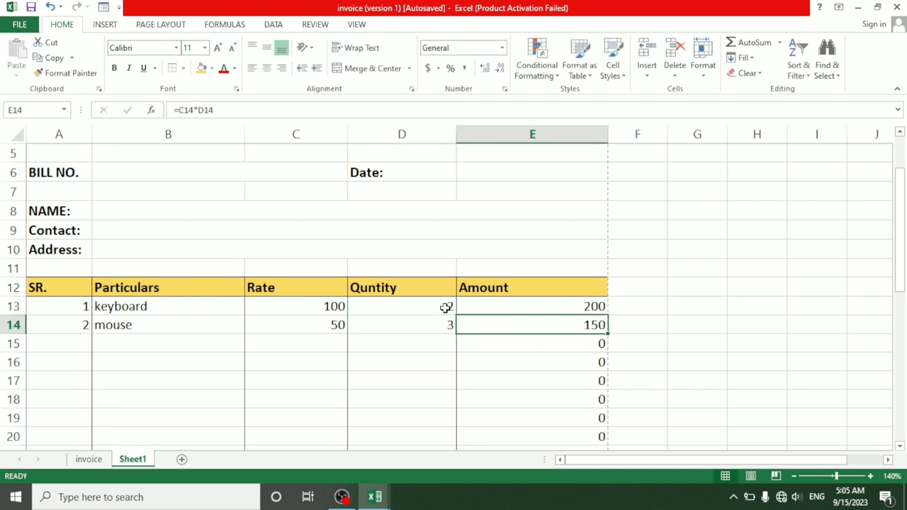
Step: Check the updated totals in E28:E32, with Grand Total now ₹ 409.50
key("Down")
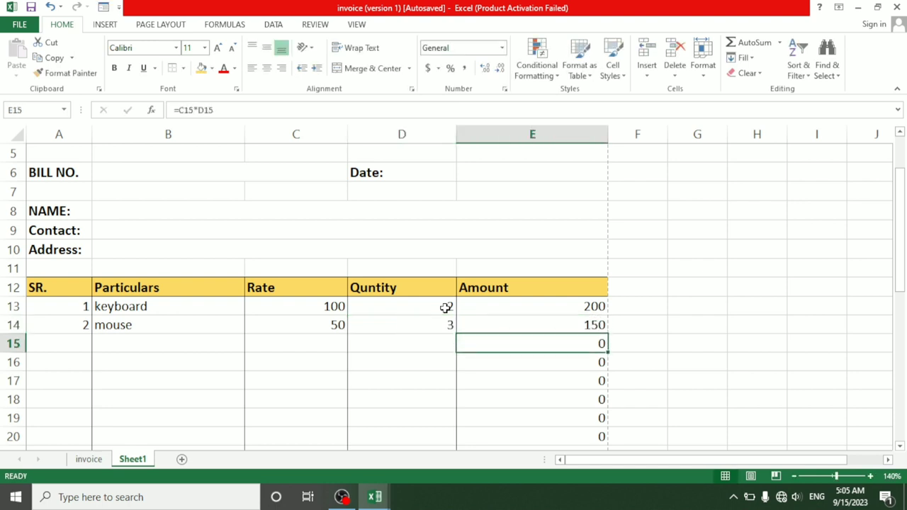
key("Down")
key("Down")
key("Down")
key("Down")
key("Down")
key("Down")
key("Down")
key("Down")
key("Down")
key("Down")
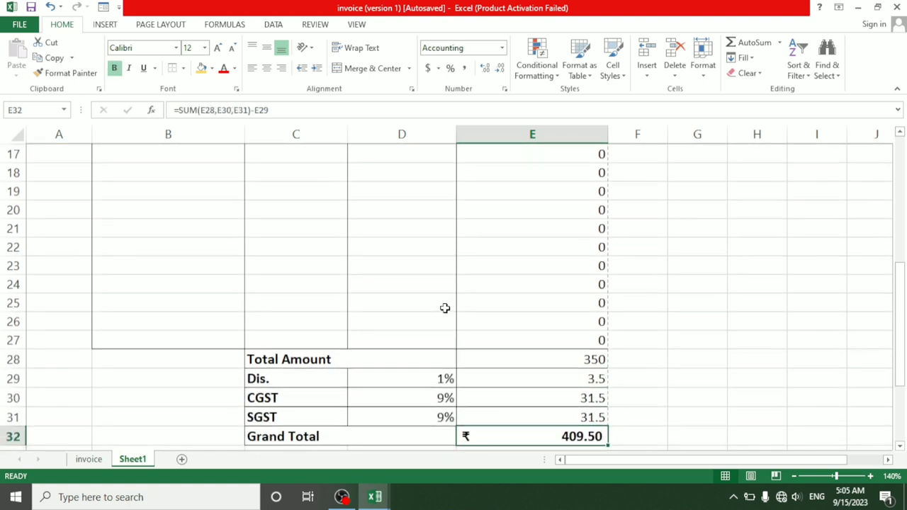
key("Up")
key("Up")
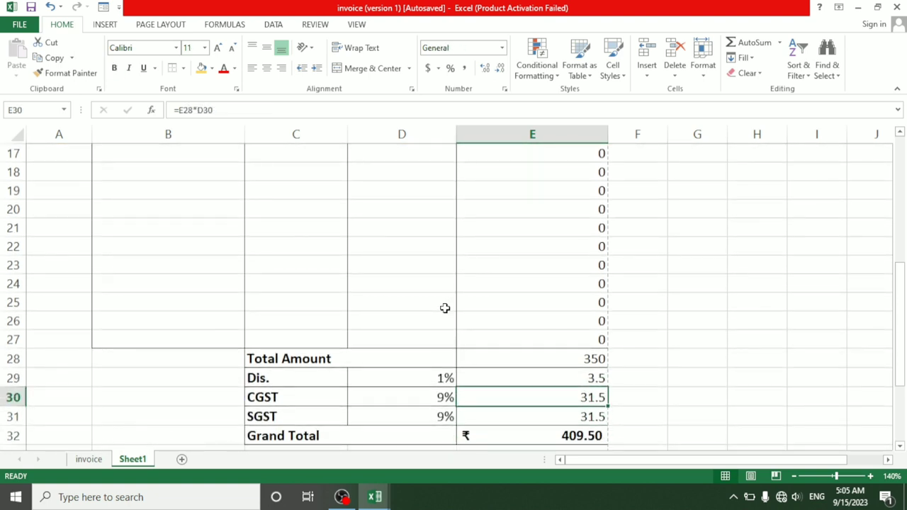
key("Down")
key("Down")
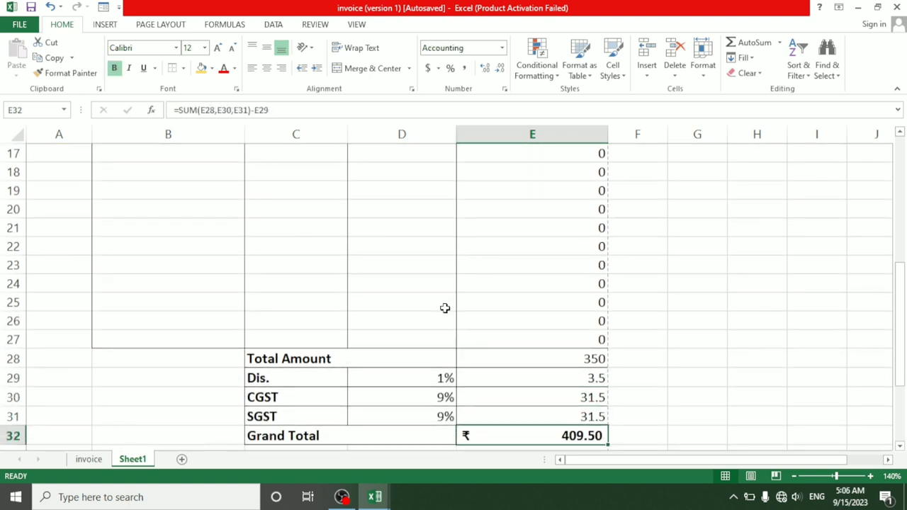
key("Up")
key("Up")
key("Up")
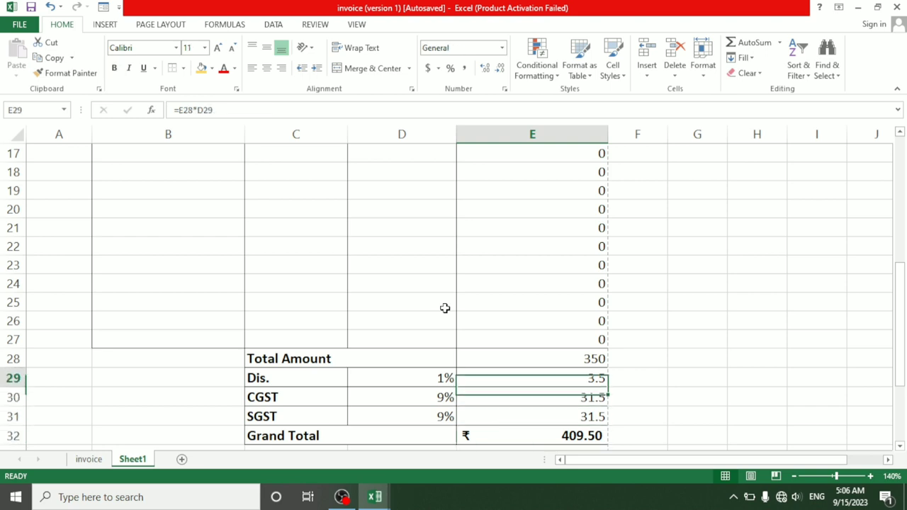
key("Up")
key("Up")
key("Up")
key("Up")
key("Up")
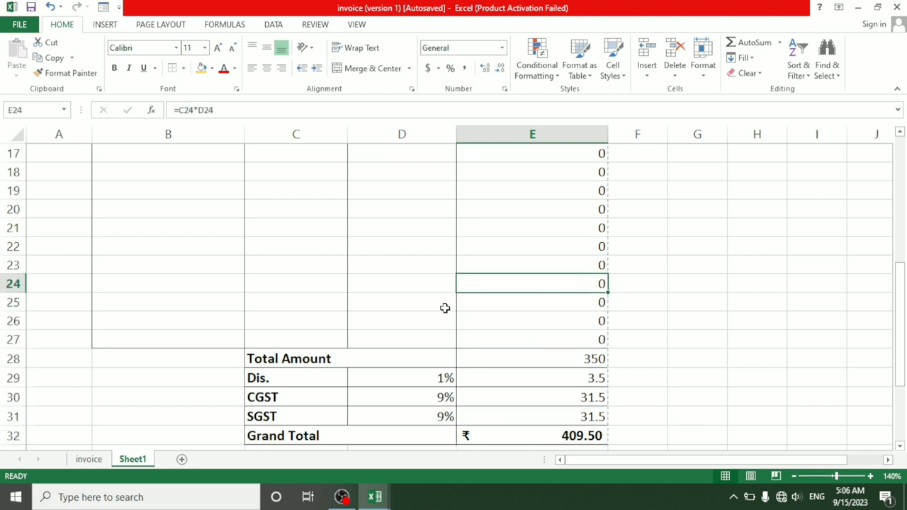
key("Up")
key("Up")
key("Up")
key("Up")
key("Up")
key("Up")
key("Up")
key("Up")
key("Up")
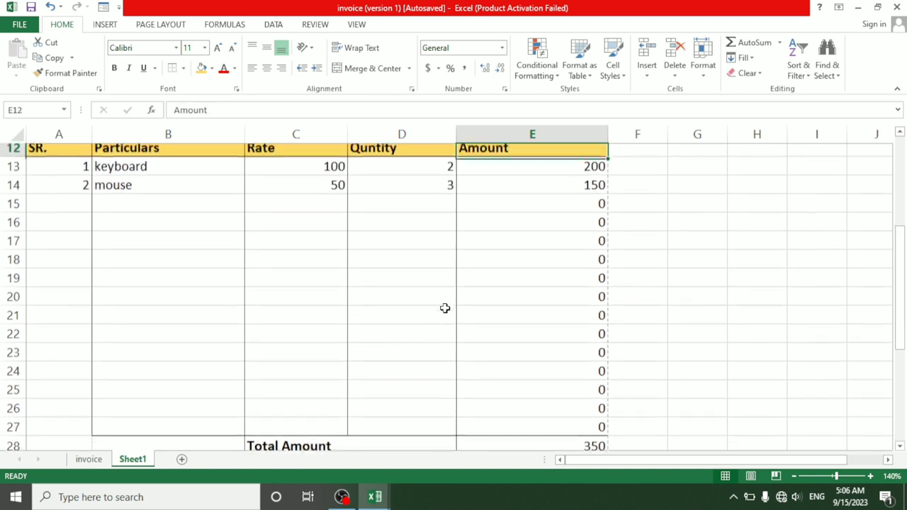
key("Down")
key("Down")
key("Down")
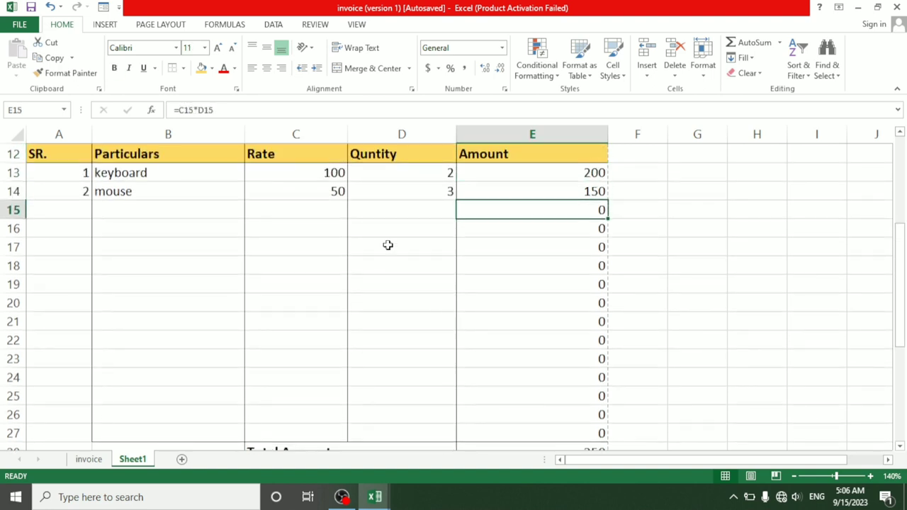
Step: Uncheck 'Show a zero in cells that have zero value' in Excel's Advanced options for Sheet1
left_click(20, 27)
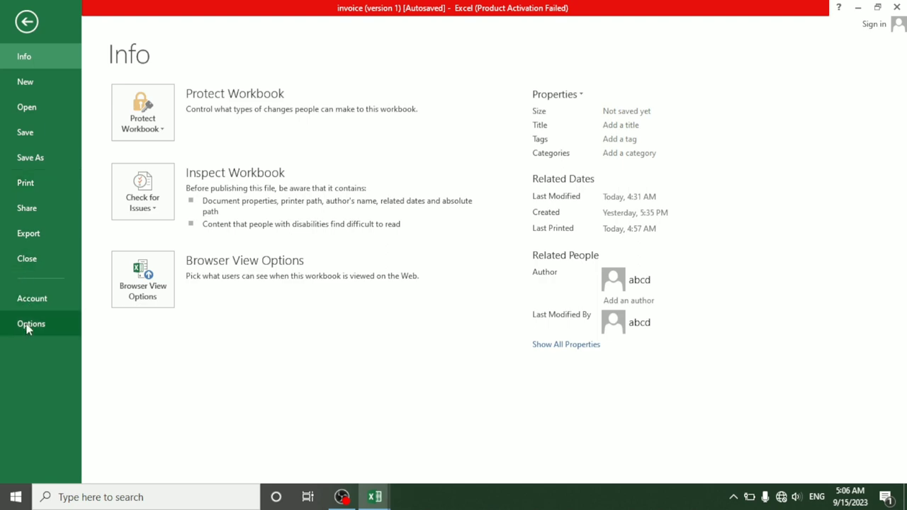
left_click(29, 324)
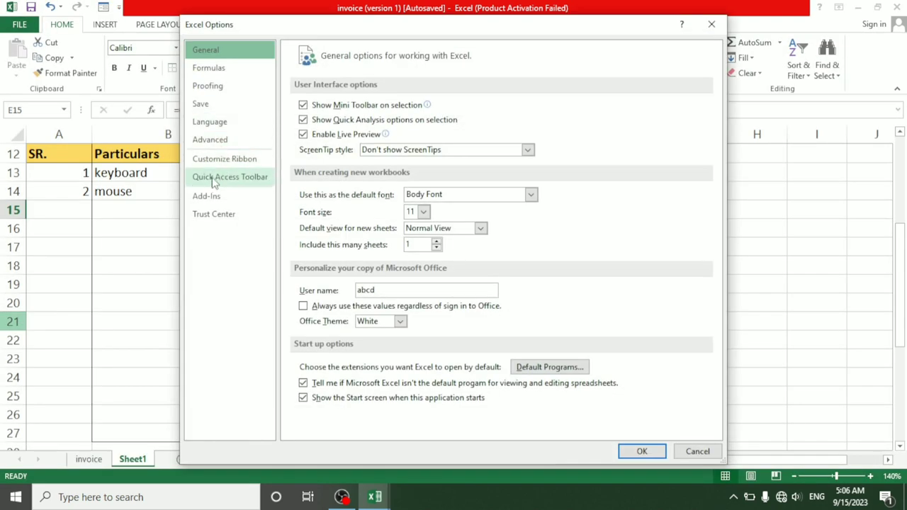
left_click(213, 147)
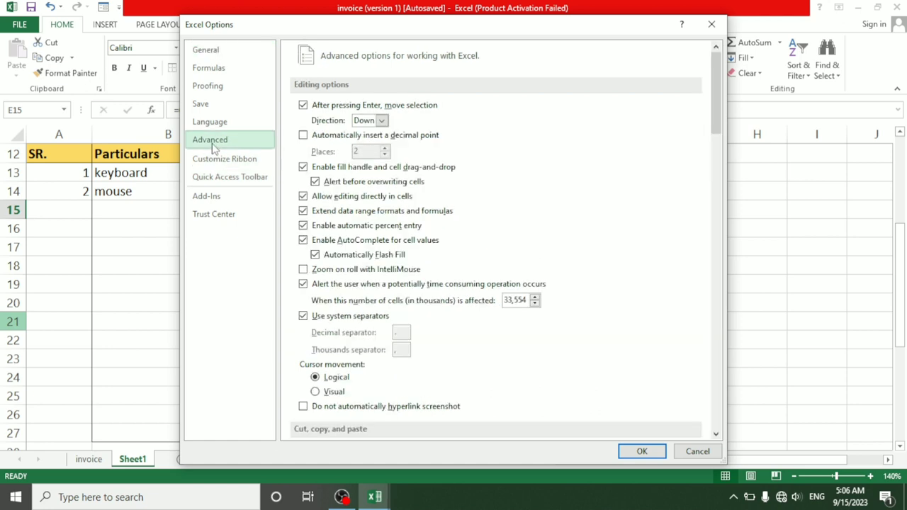
left_click(717, 435)
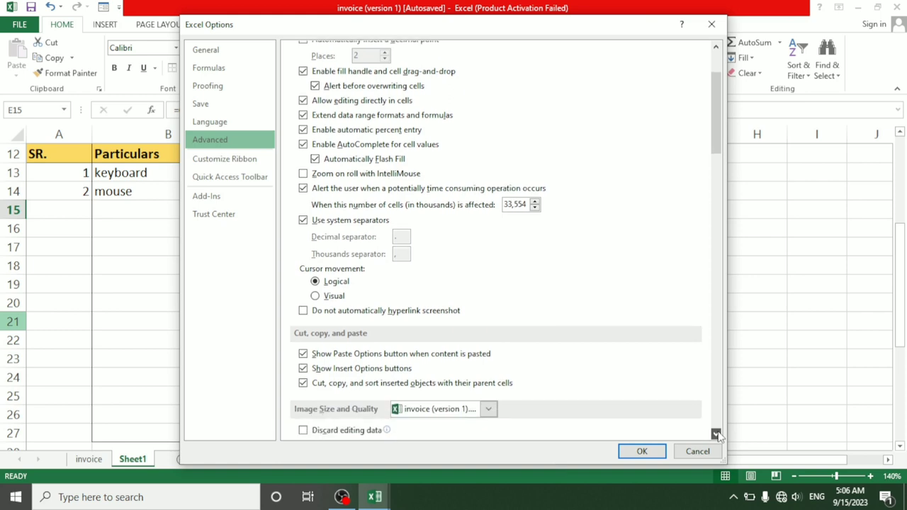
left_click_drag(716, 435, 718, 435)
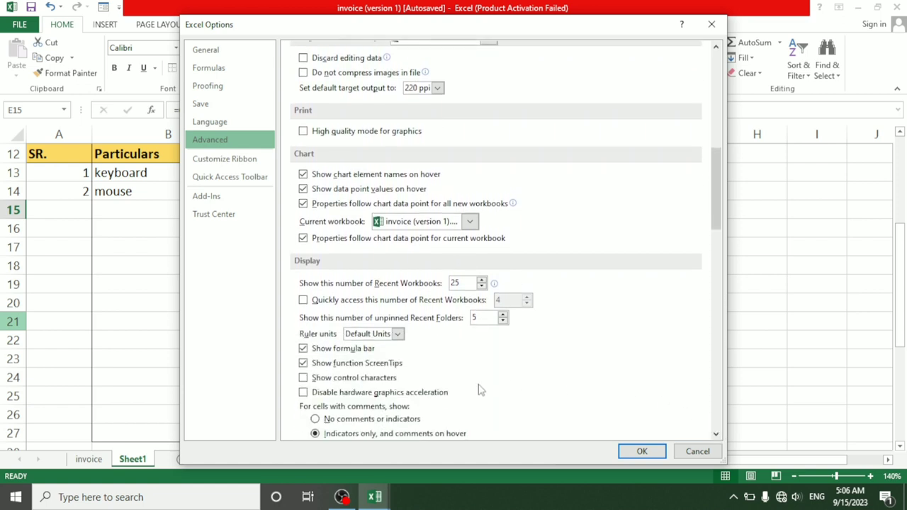
left_click_drag(717, 435, 716, 435)
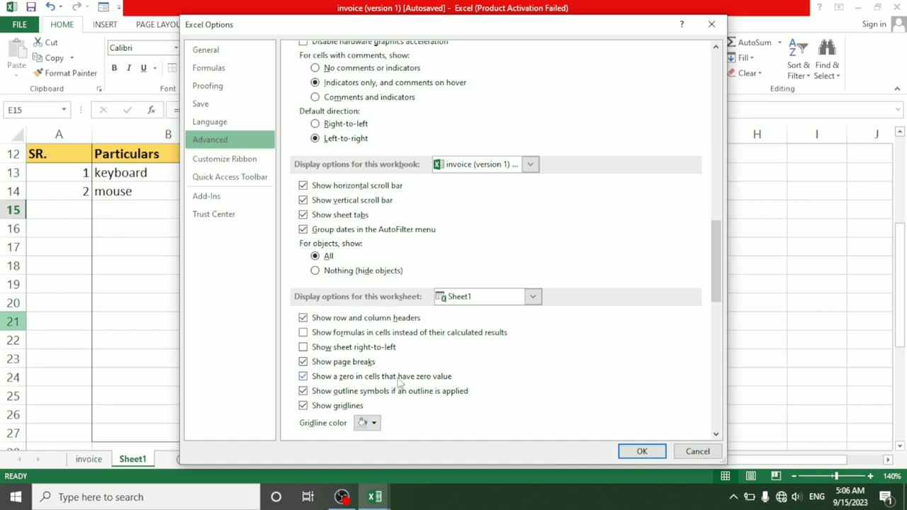
left_click(303, 376)
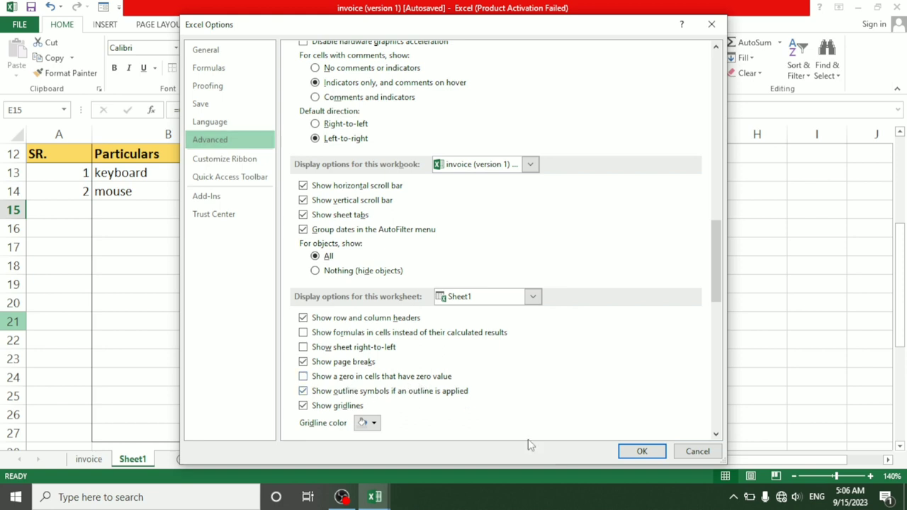
left_click(643, 452)
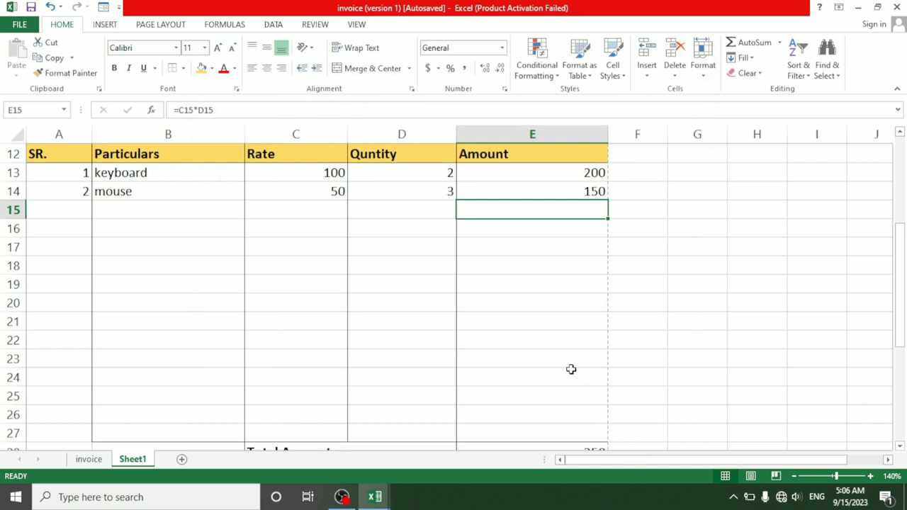
Step: Look over the totals down to the Authorized Signatory row, then open the print preview
key("Down")
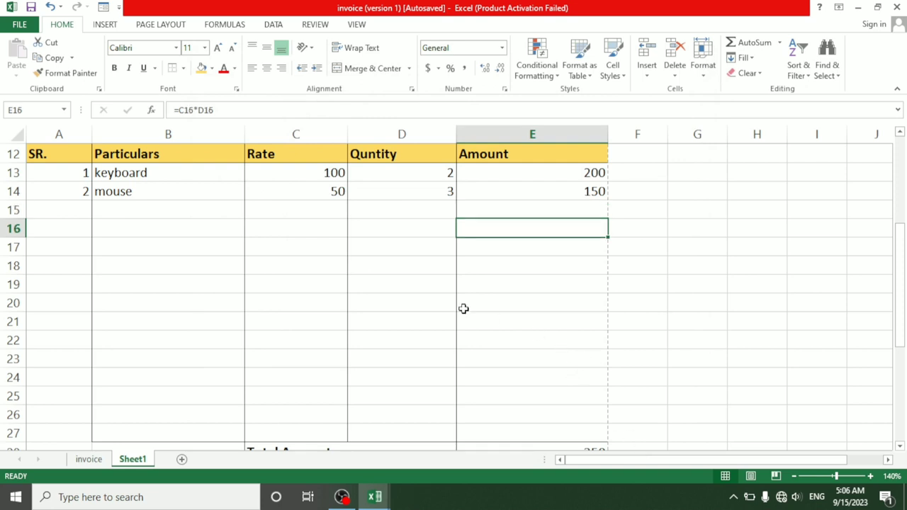
key("Down")
key("Down")
key("Down")
key("Down")
key("Down")
key("Down")
key("Down")
key("Down")
key("Down")
key("Down")
key("Down")
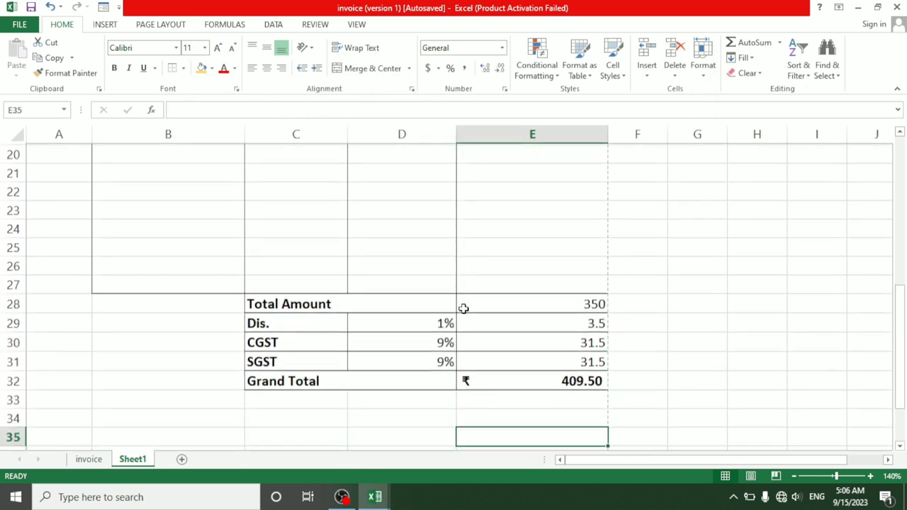
key("Down")
key("Down")
key("Up")
key("Up")
key("Up")
key("Up")
key("Up")
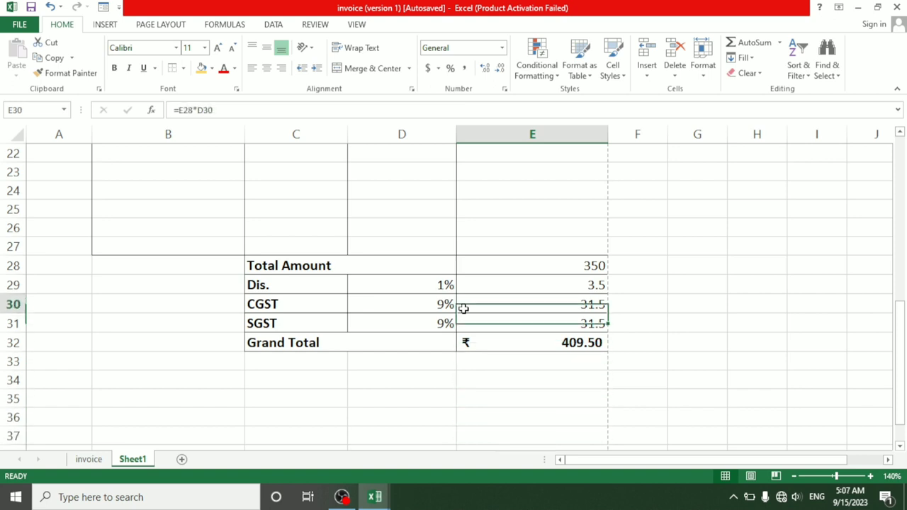
key("Up")
key("Up")
key("Up")
key("Down")
key("Down")
key("Down")
key("Down")
key("Down")
key("Down")
key("Down")
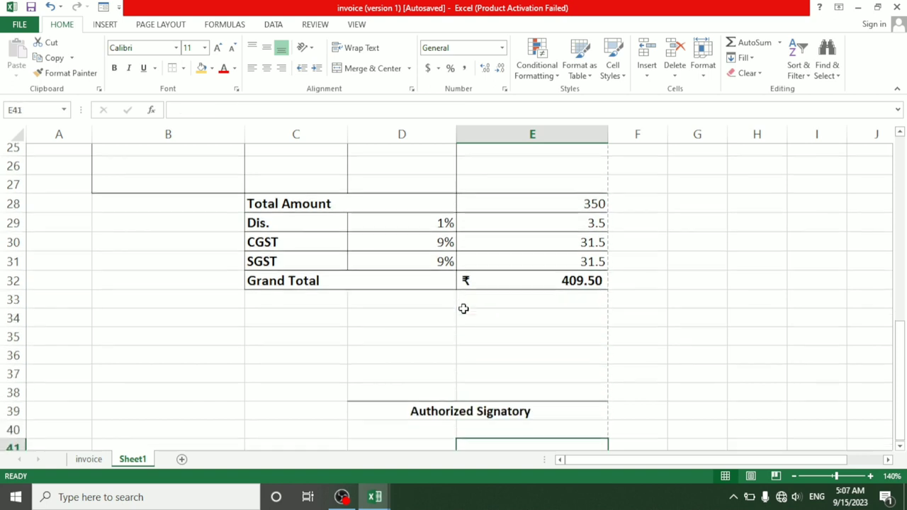
key("Down")
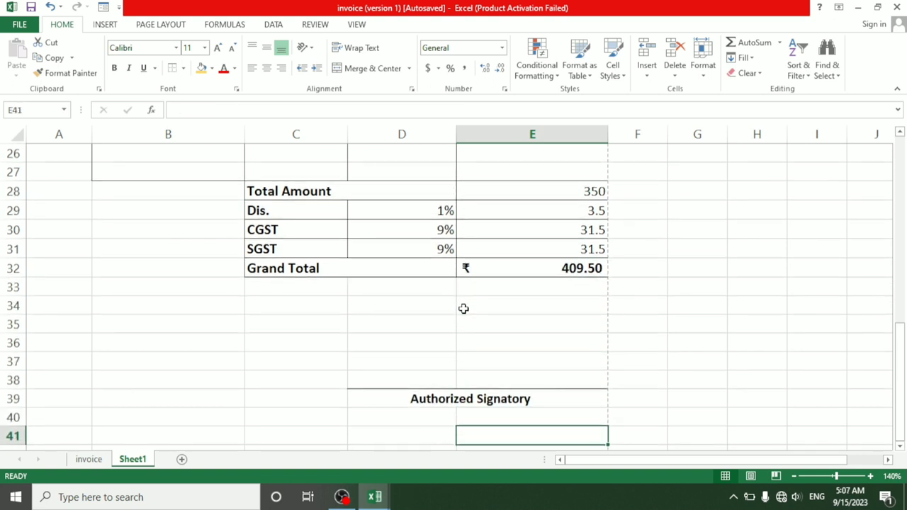
key("ctrl+p")
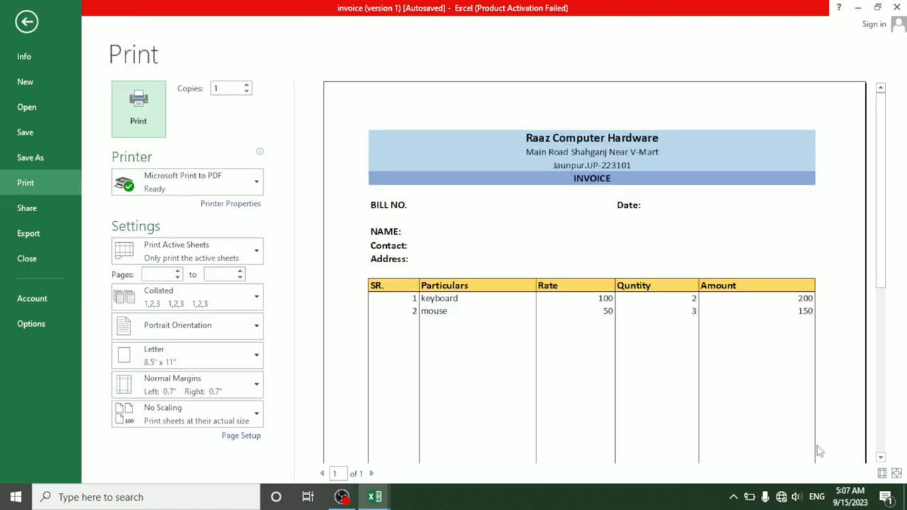
Step: Scroll through the print preview, return to the sheet, and make Amount column E slightly narrower
left_click(881, 459)
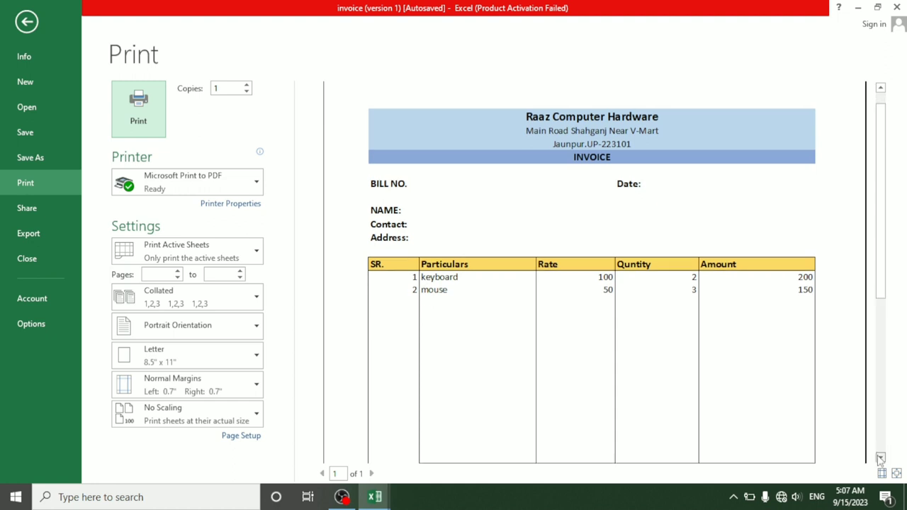
left_click(880, 459)
left_click(881, 458)
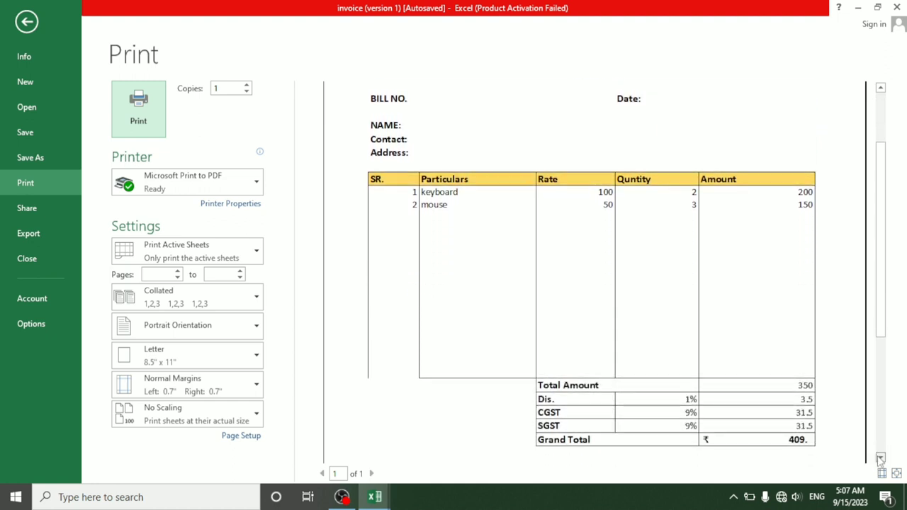
left_click(880, 459)
left_click(880, 459)
left_click(880, 459)
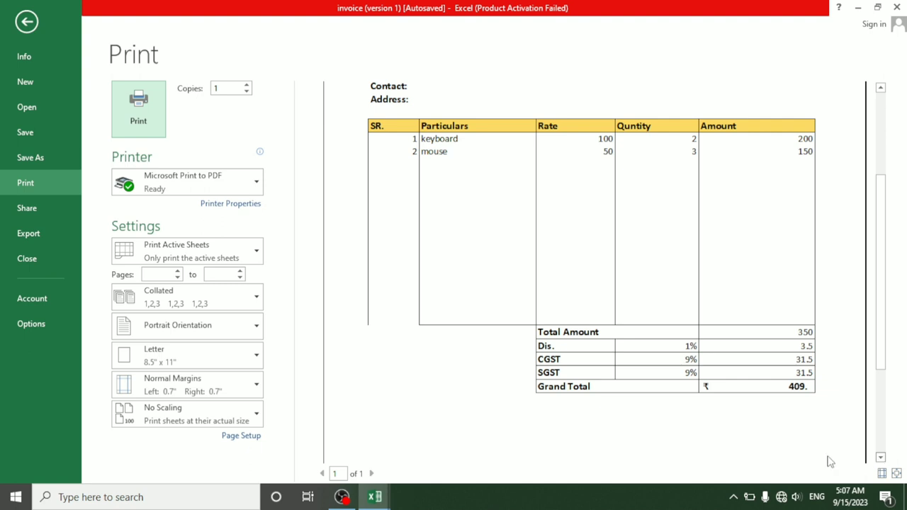
key("Escape")
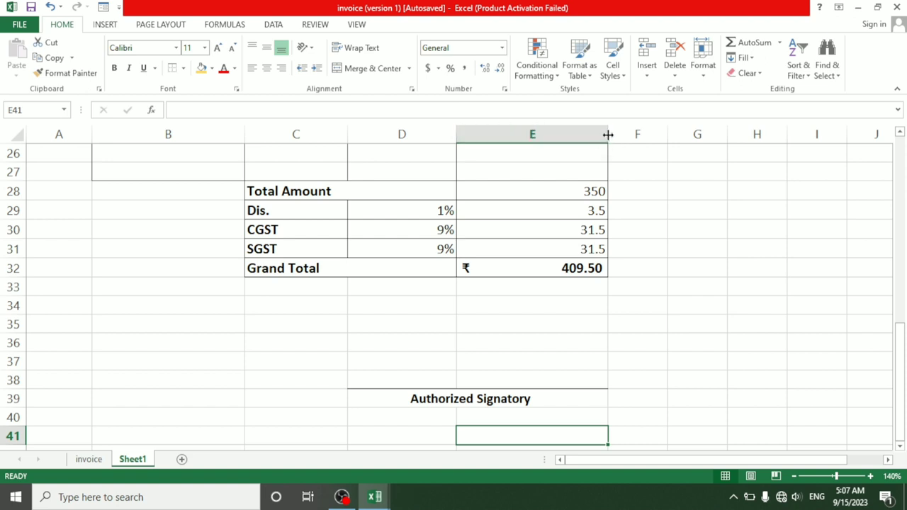
left_click_drag(607, 134, 601, 135)
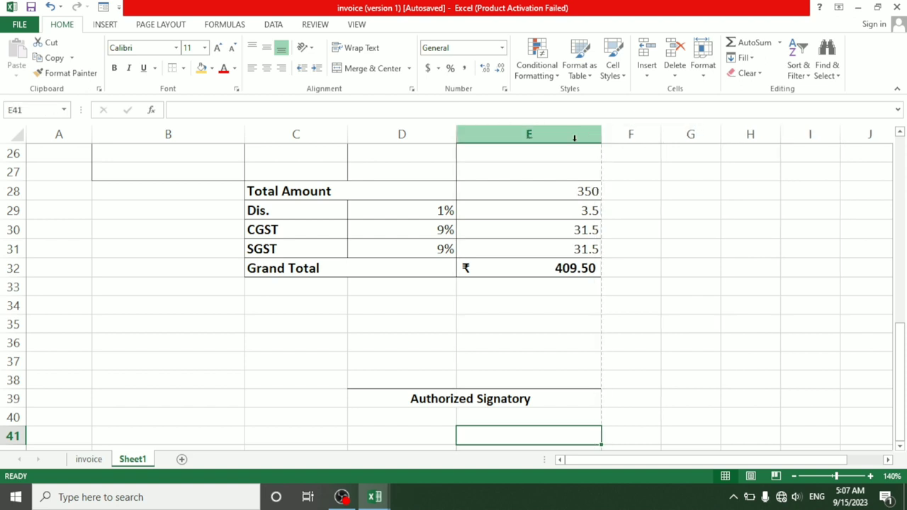
key("ctrl+p")
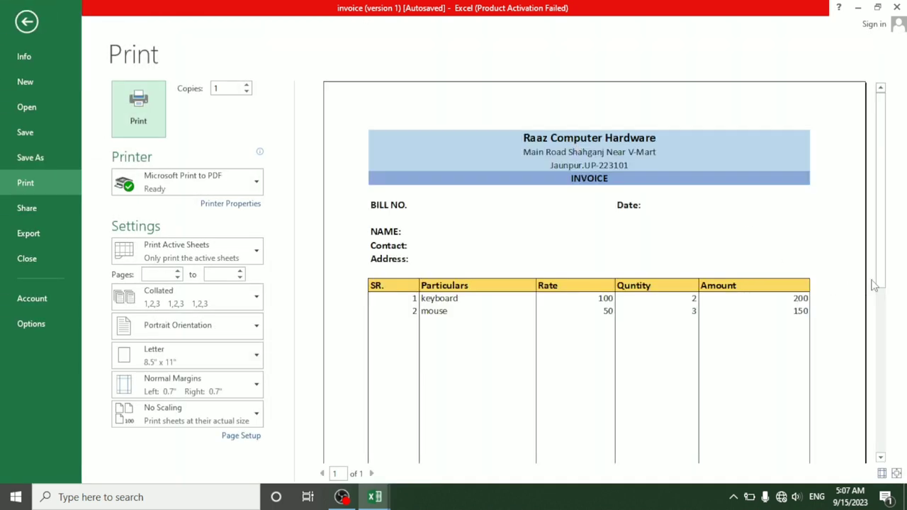
left_click_drag(879, 286, 881, 452)
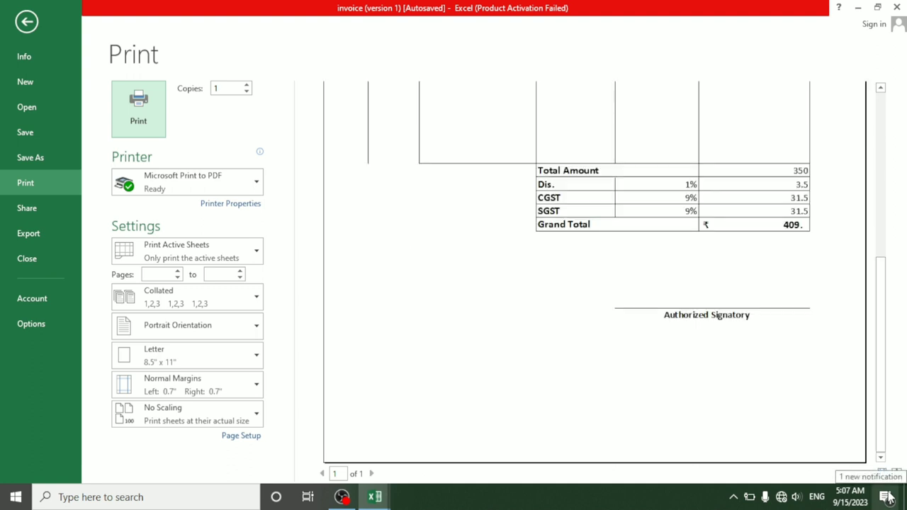
left_click(784, 225)
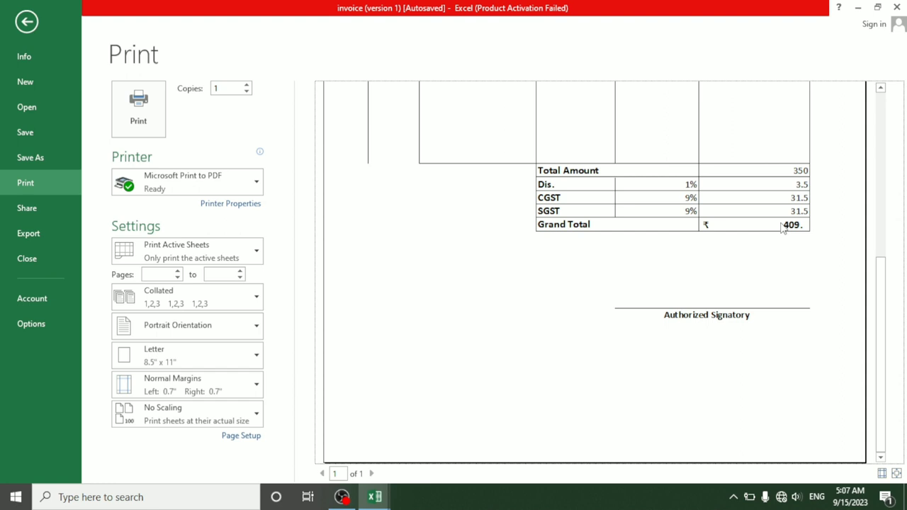
Step: Leave the print preview and check the Grand Total formula in E32
key("Escape")
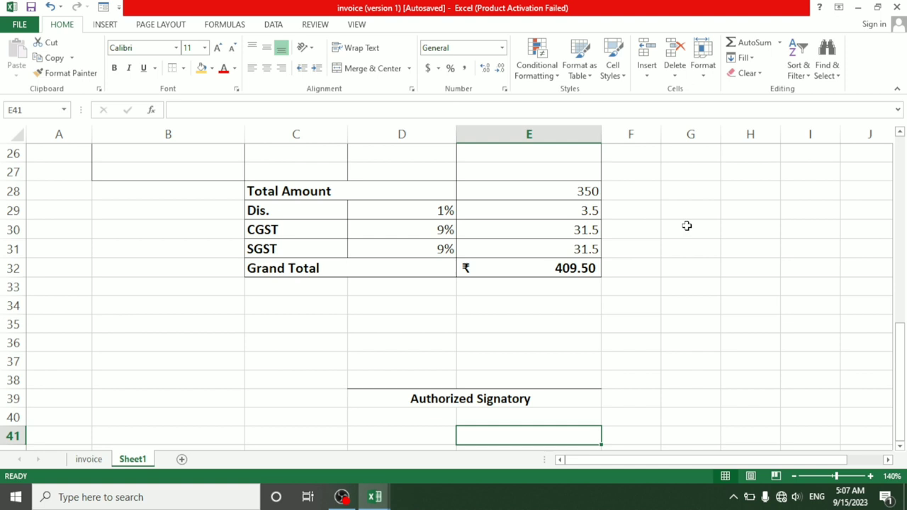
left_click(559, 268)
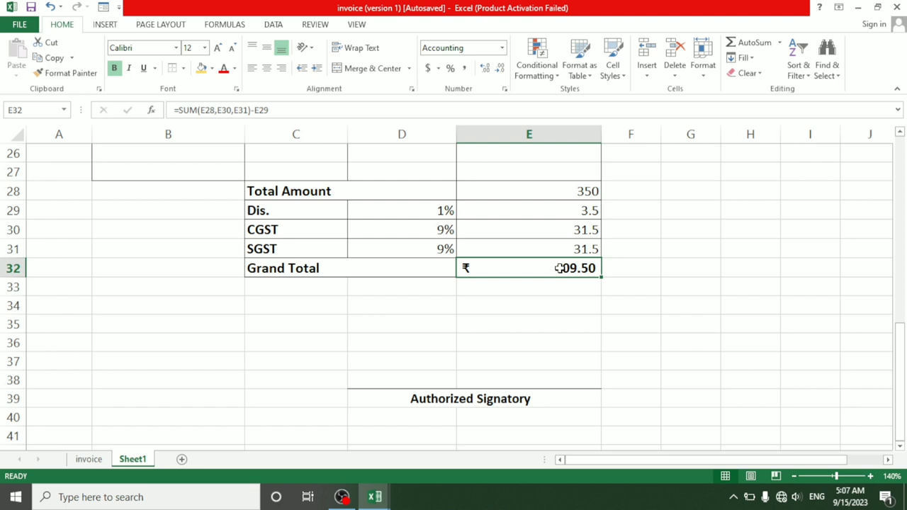
key("Up")
key("Up")
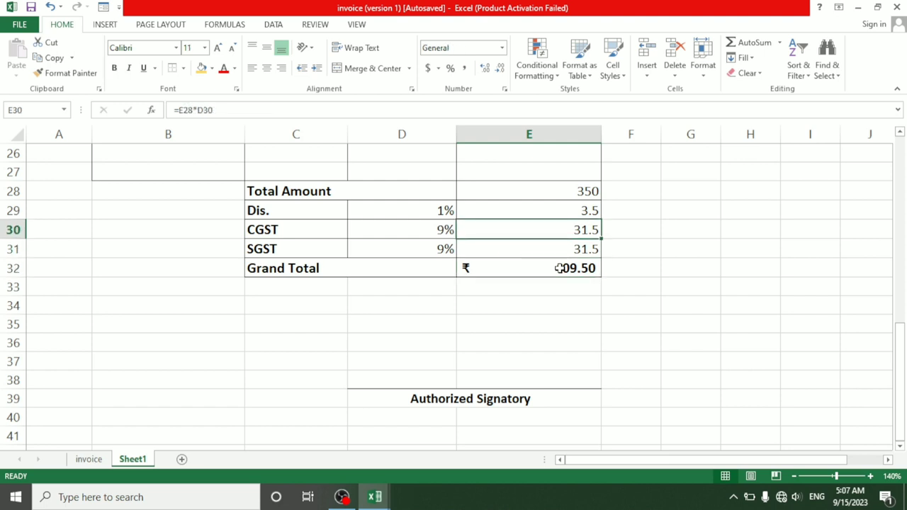
key("Up")
key("Up")
key("Up")
key("Up")
key("Up")
key("Up")
key("Up")
key("Up")
key("Up")
key("Up")
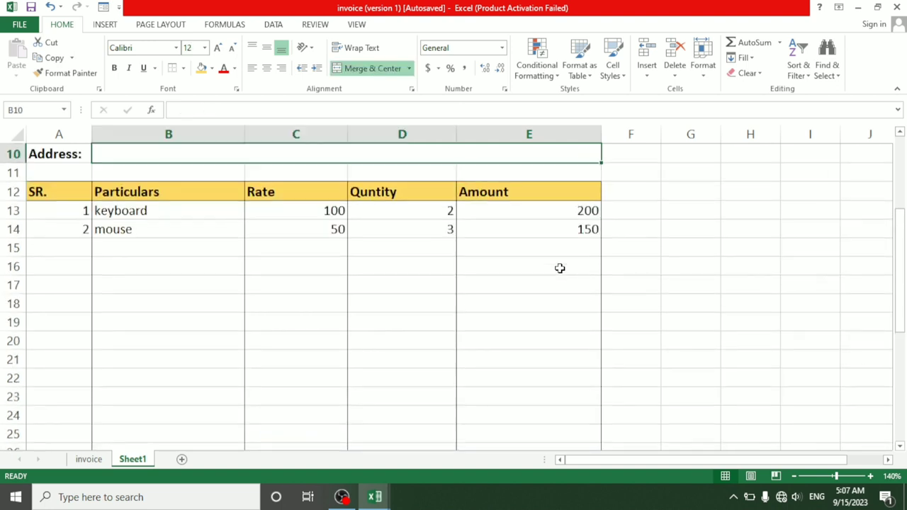
key("Up")
key("Up")
key("Up")
key("Up")
key("Up")
key("Up")
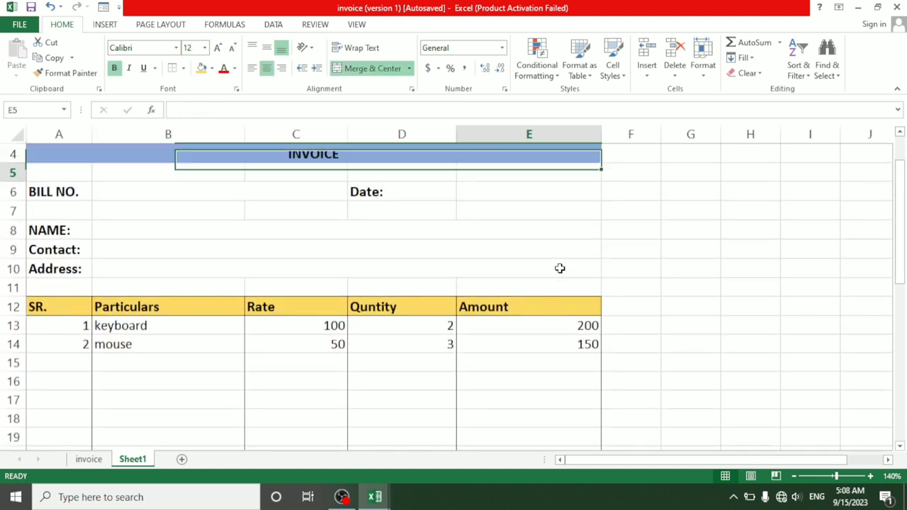
Step: Enter bill number 121 in the BILL NO. cell B6
key("Down")
key("Down")
key("Left")
key("Left")
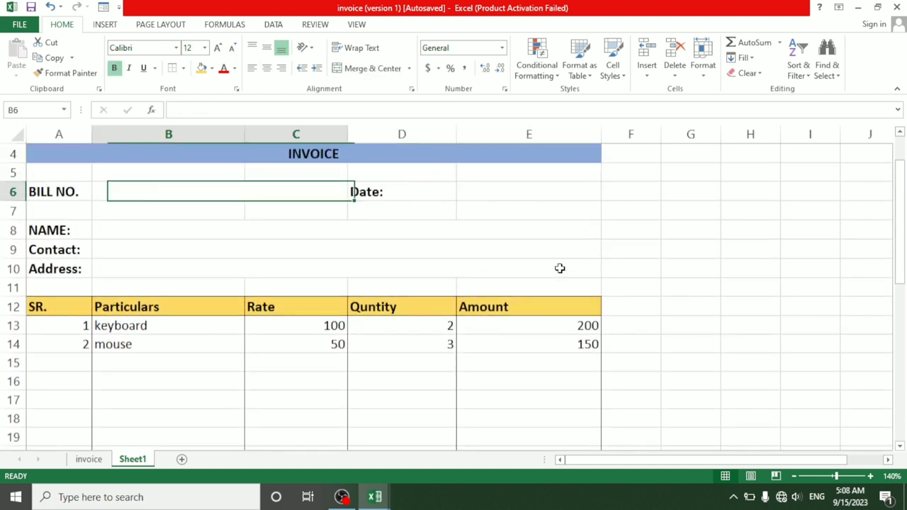
key("Left")
key("Right")
type("1")
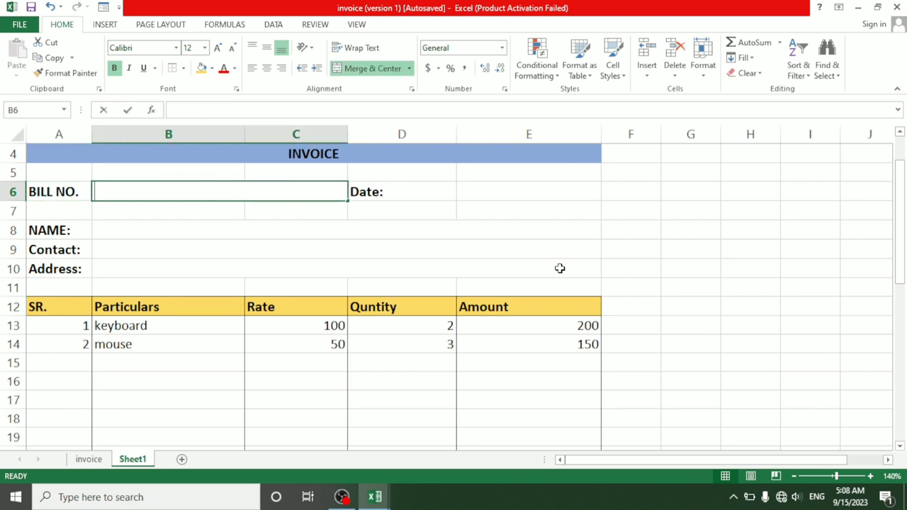
type("21")
key("Right")
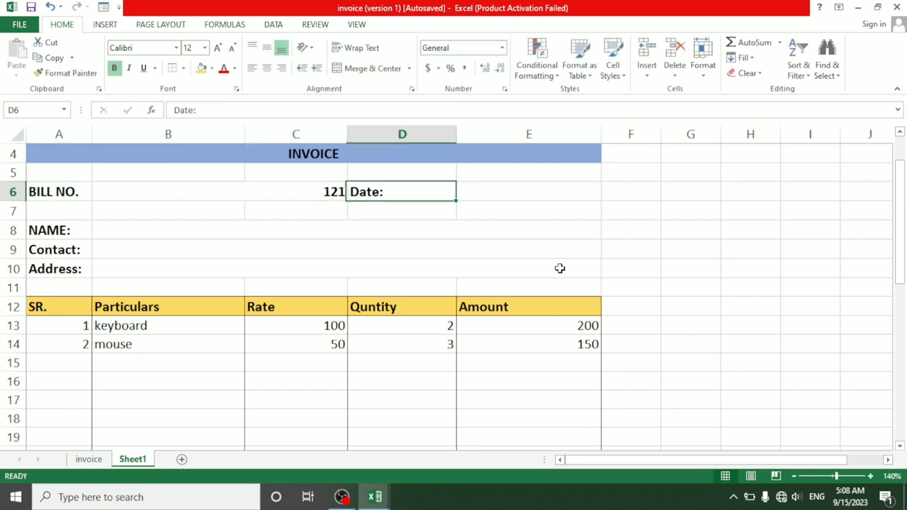
key("Right")
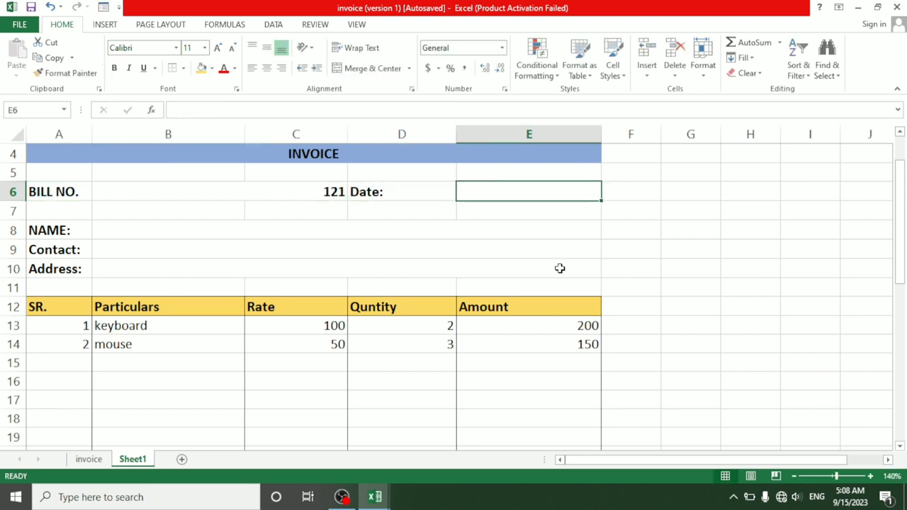
Step: Insert today's date 9/15/2023 in E6 and left-align the bill number 121
key("ctrl+semicolon")
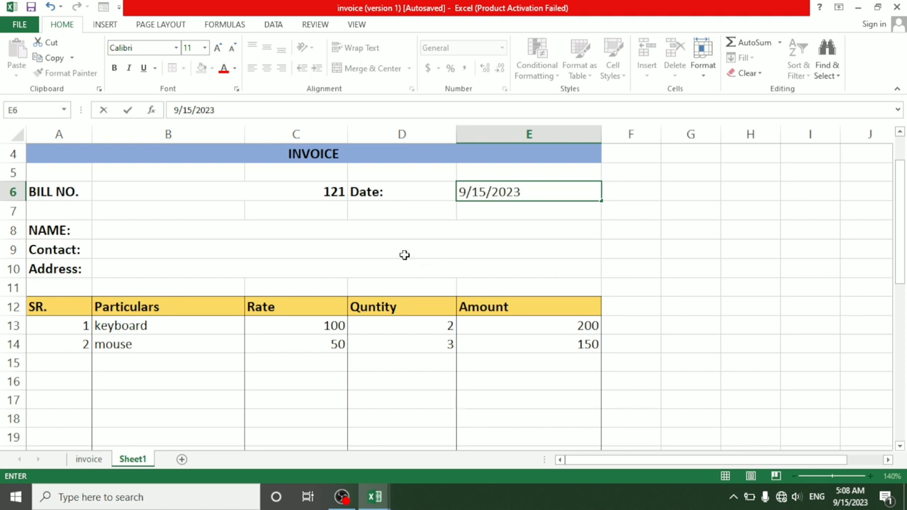
left_click(308, 190)
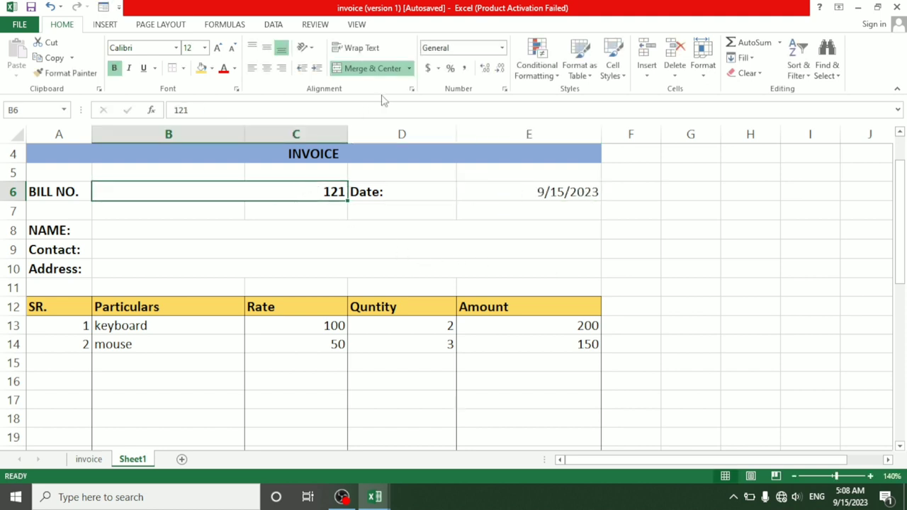
left_click(253, 68)
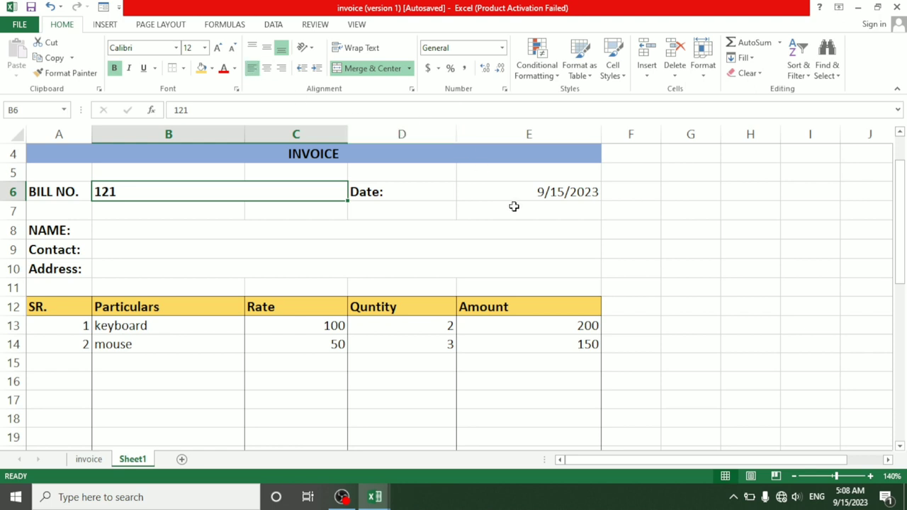
Step: Make the date in E6 bold and left-aligned
left_click(505, 187)
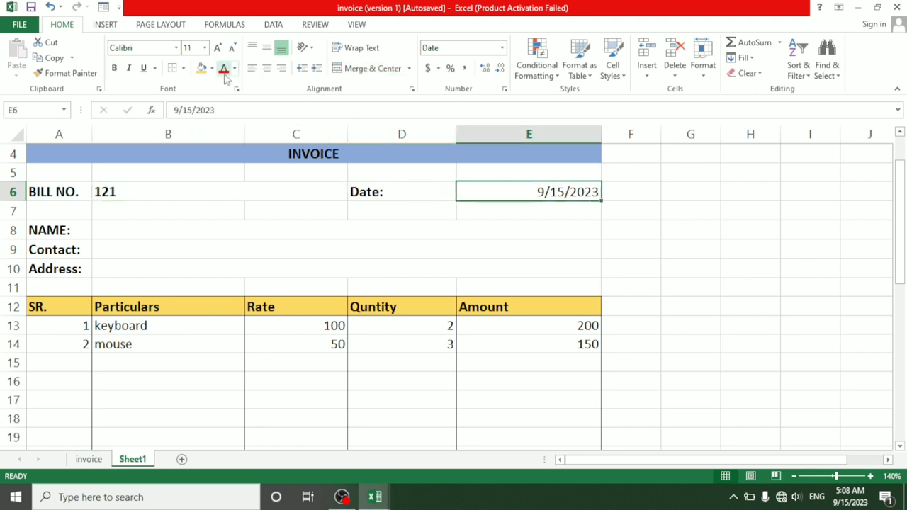
left_click(113, 71)
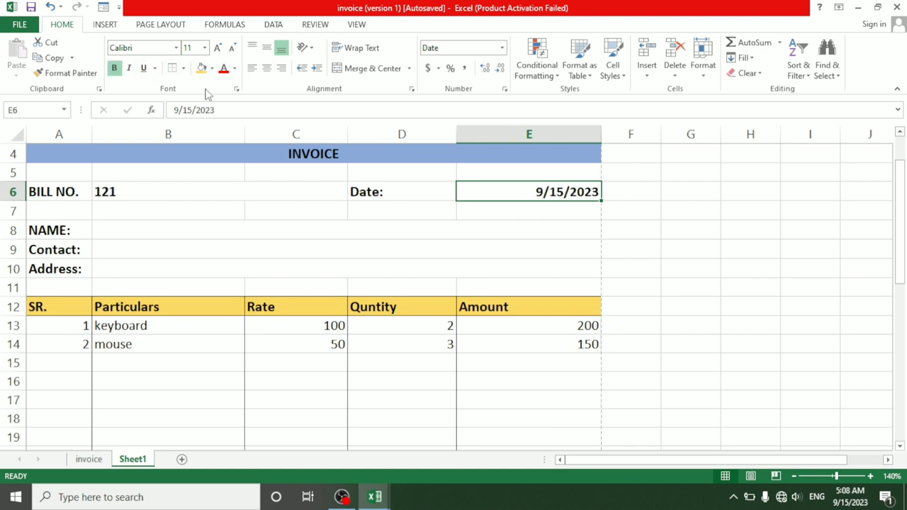
left_click(252, 71)
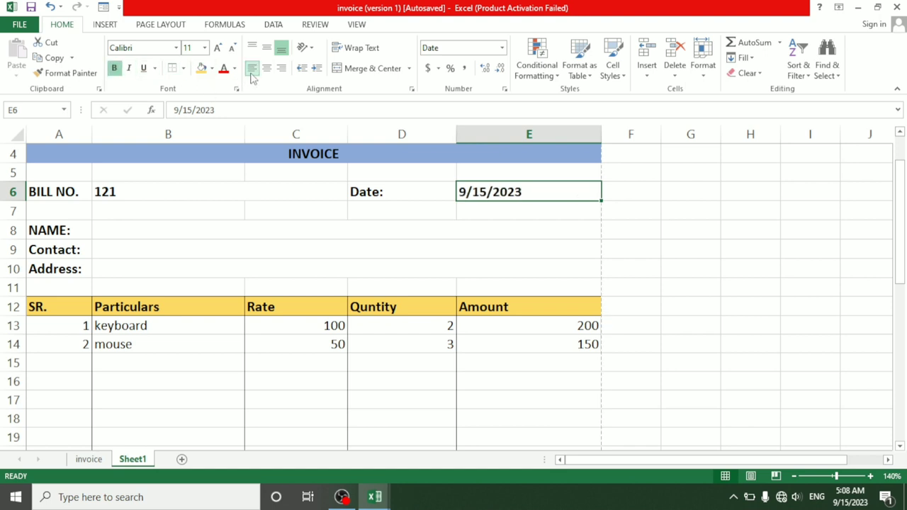
left_click(127, 228)
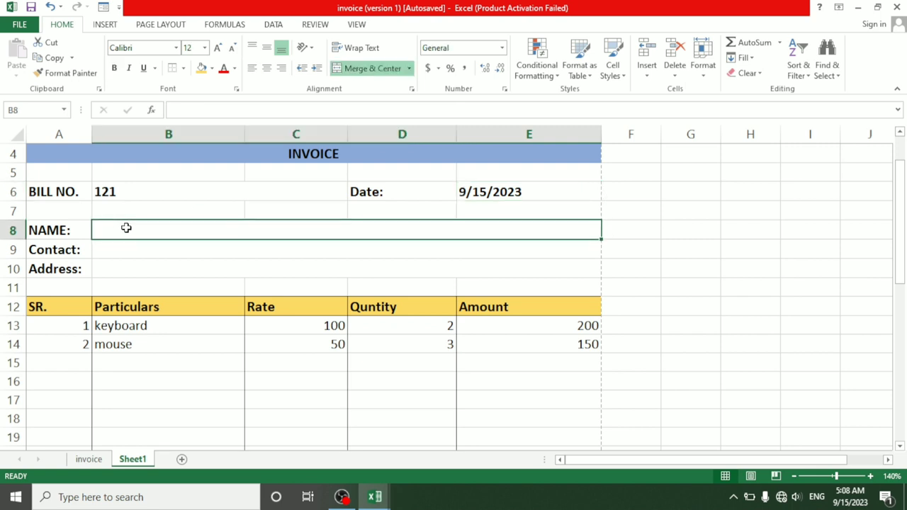
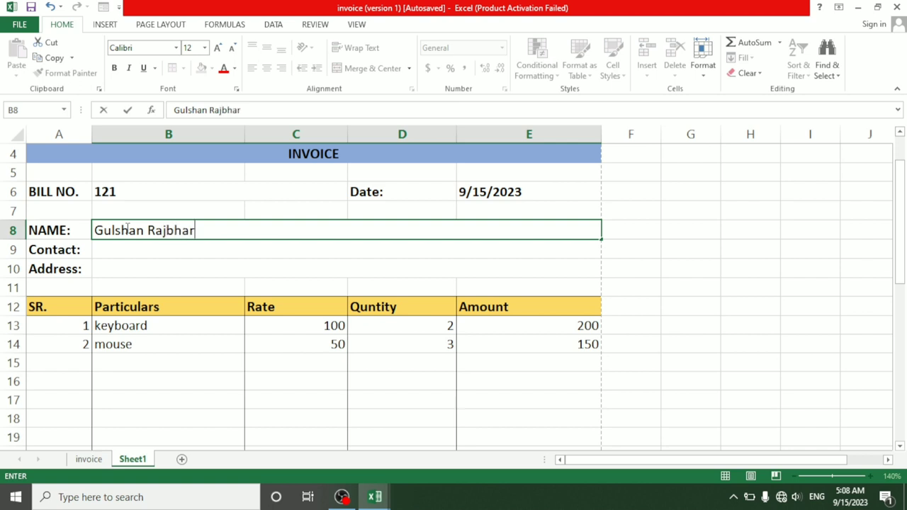
Step: Enter the customer's full name in B8 and their contact phone number in B9
key("Return")
key("Return")
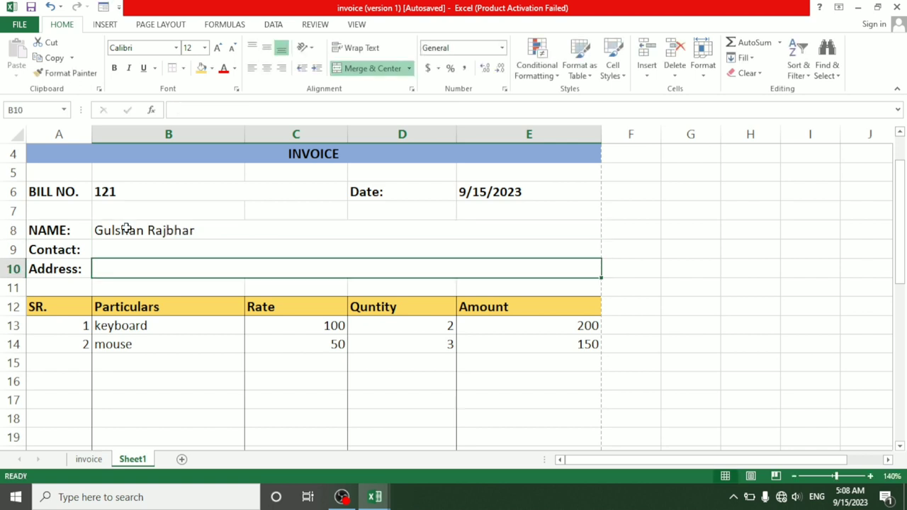
key("Up")
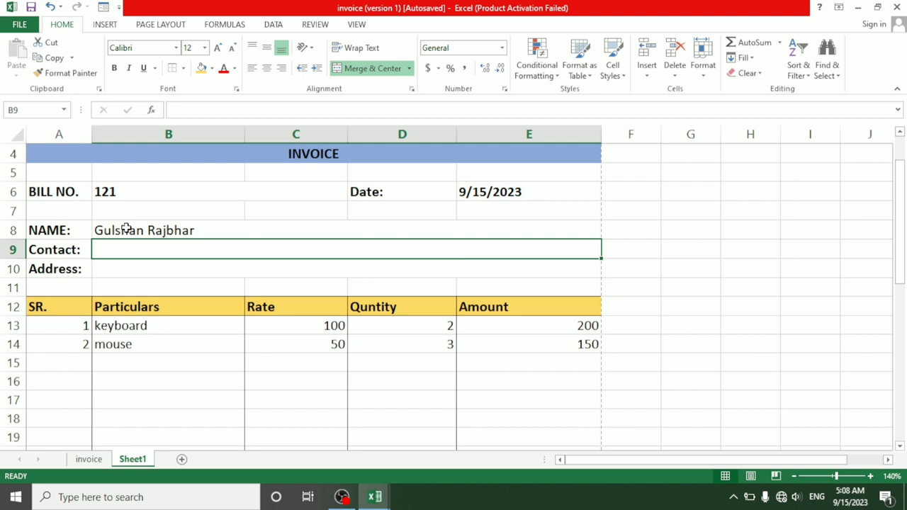
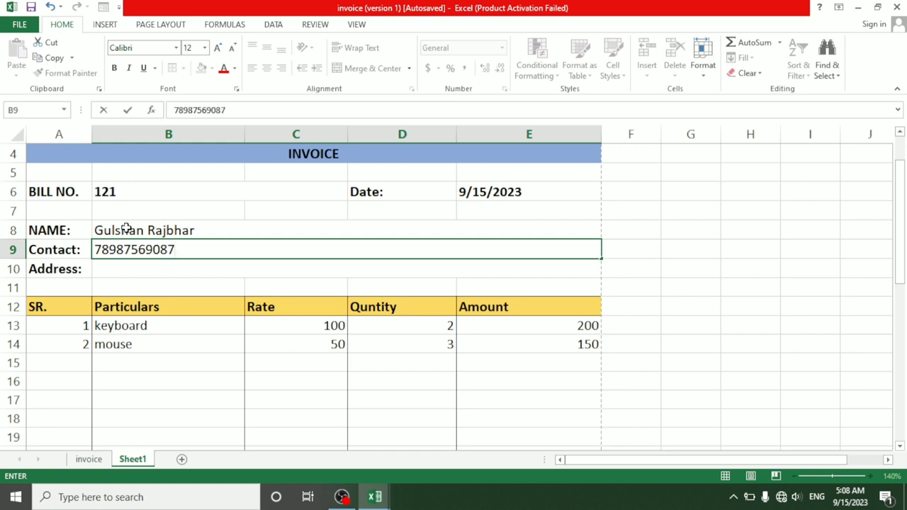
key("Return")
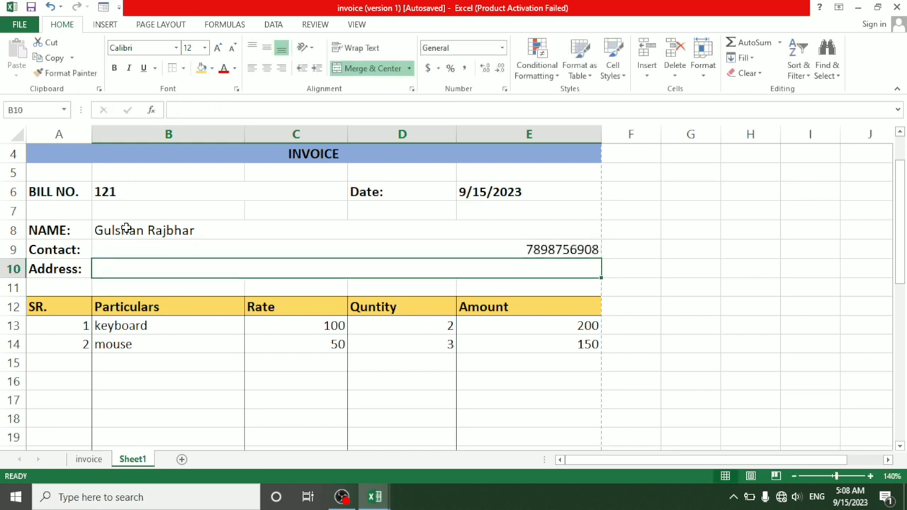
key("Up")
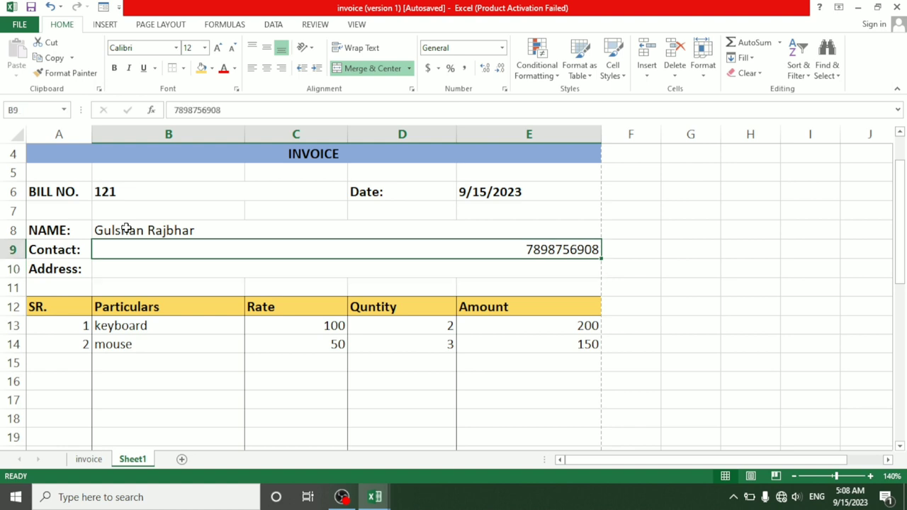
key("shift+Down")
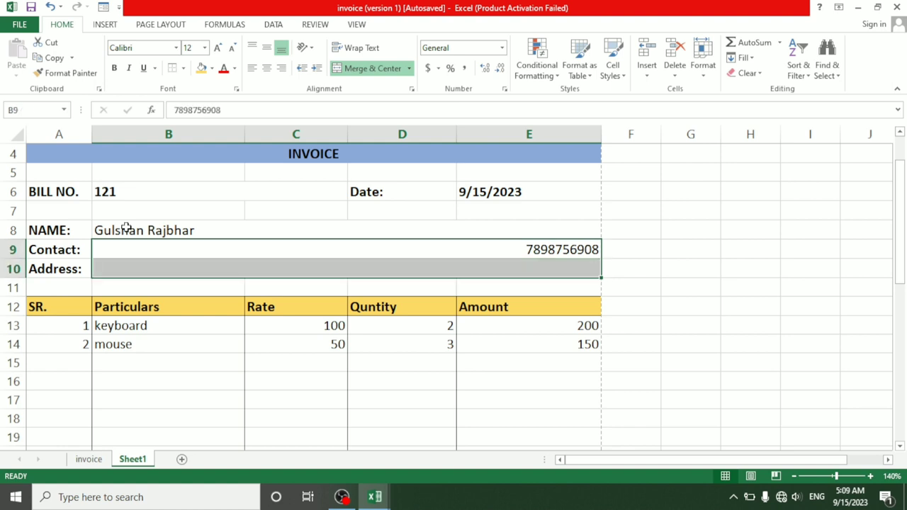
Step: Left-align the contact number and type the customer's address into B10, fixing a typo
left_click(252, 68)
left_click(150, 271)
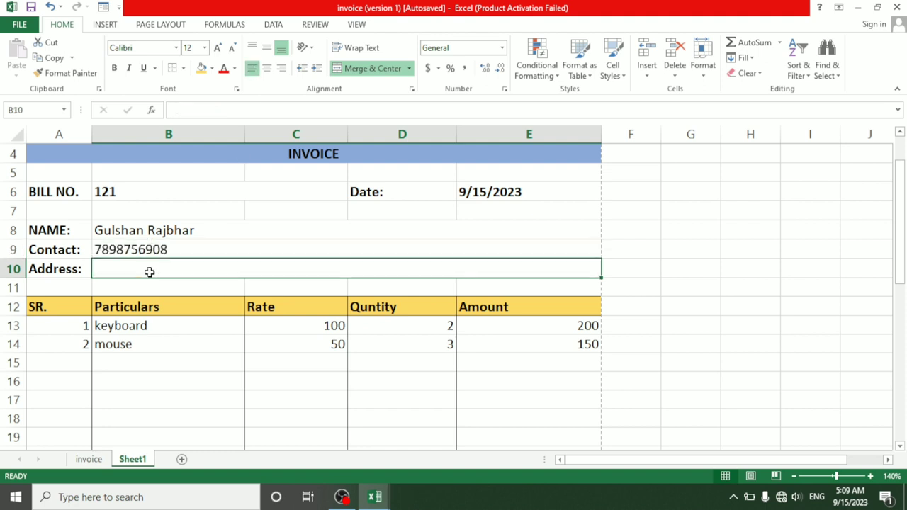
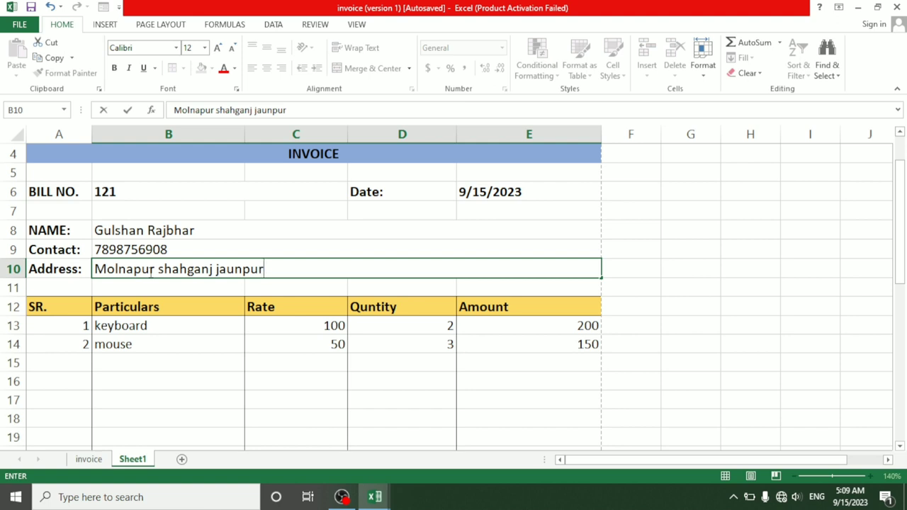
key("Return")
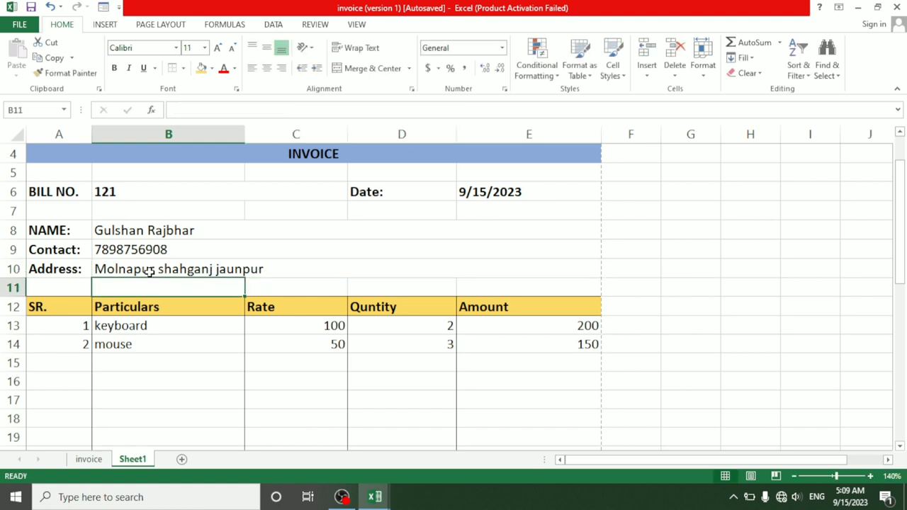
key("Down")
key("Down")
key("Down")
key("Down")
key("Down")
key("Down")
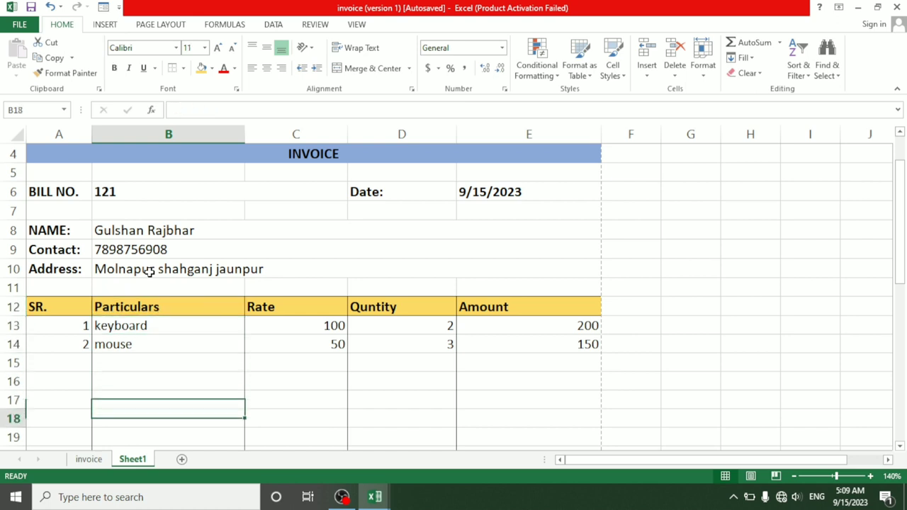
key("Down")
key("Down")
key("Down")
key("Down")
key("Down")
key("Down")
key("Down")
key("Down")
key("Down")
key("Down")
key("Down")
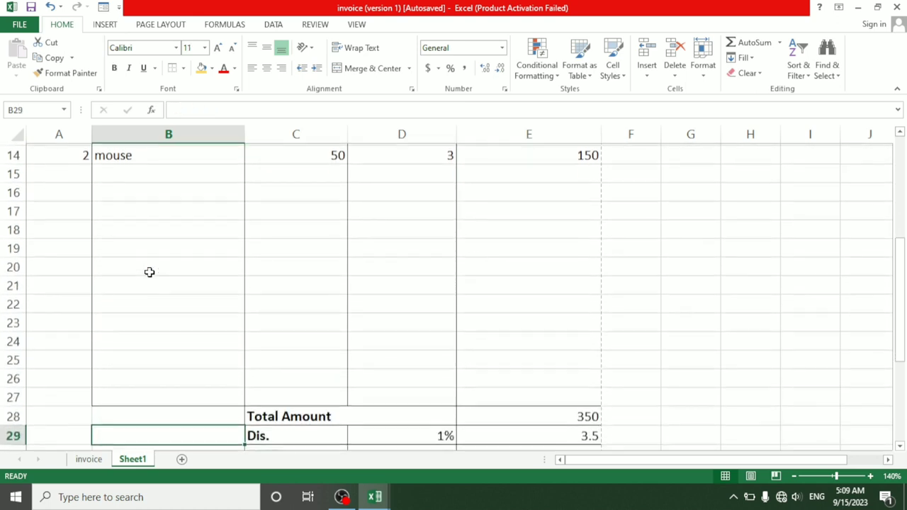
key("Down")
key("Down")
key("Down")
key("Down")
key("Down")
key("Down")
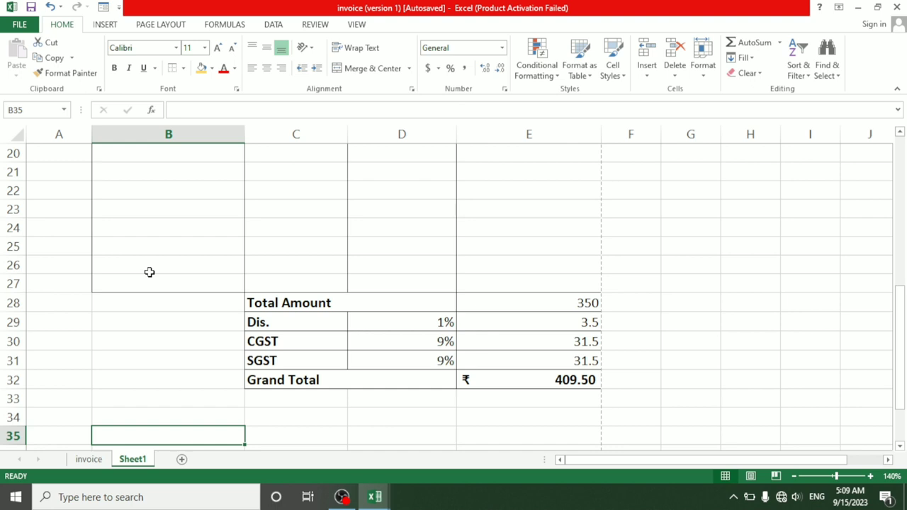
key("Up")
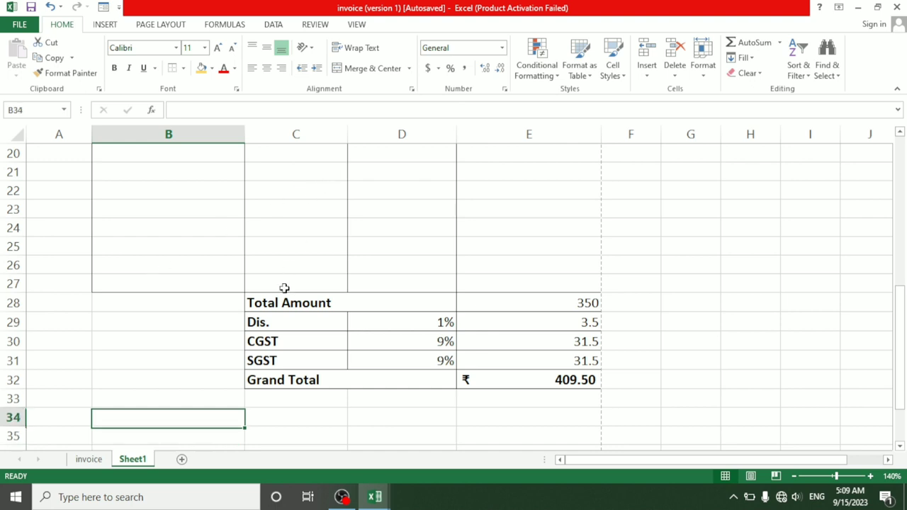
key("Up")
key("Up")
key("Up")
key("Up")
key("Up")
key("Up")
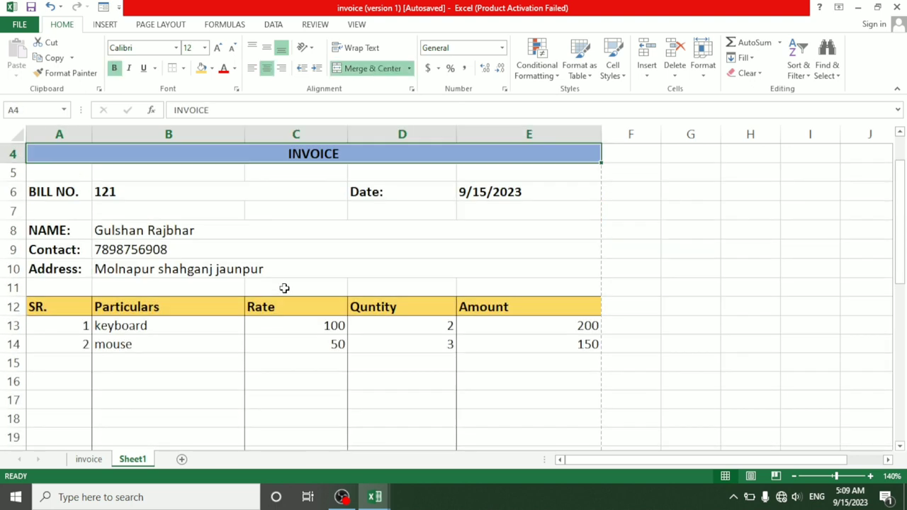
key("Down")
key("Down")
key("Down")
key("Down")
Step: Set up a macro recording named Delete with shortcut Ctrl+Shift+L, stored in This Workbook
key("Up")
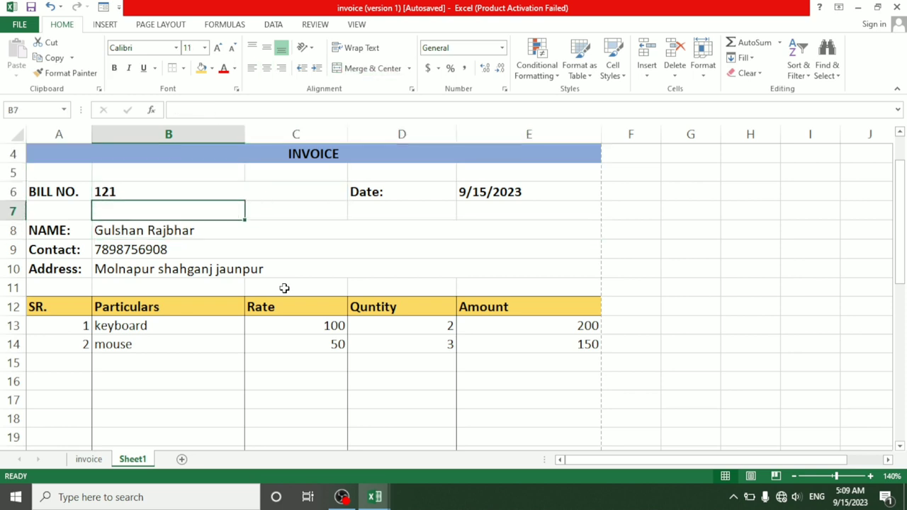
key("Up")
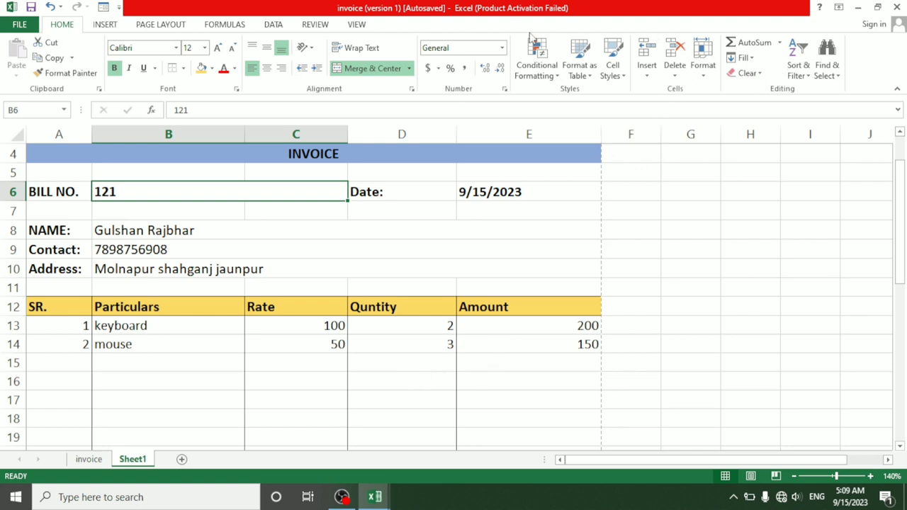
left_click(372, 27)
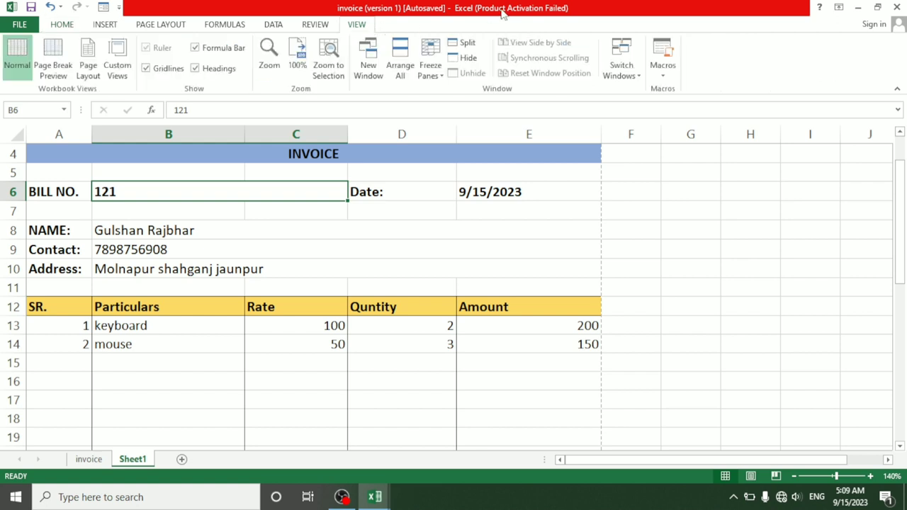
left_click(663, 79)
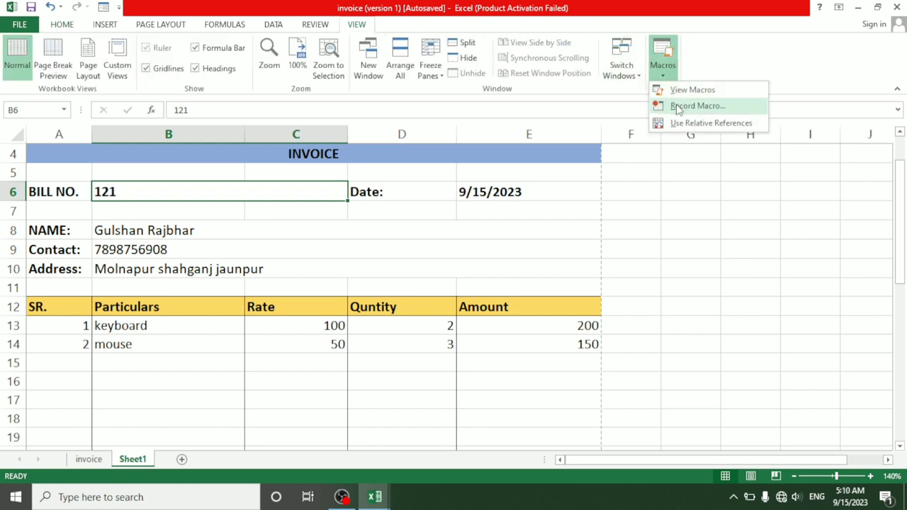
left_click(677, 106)
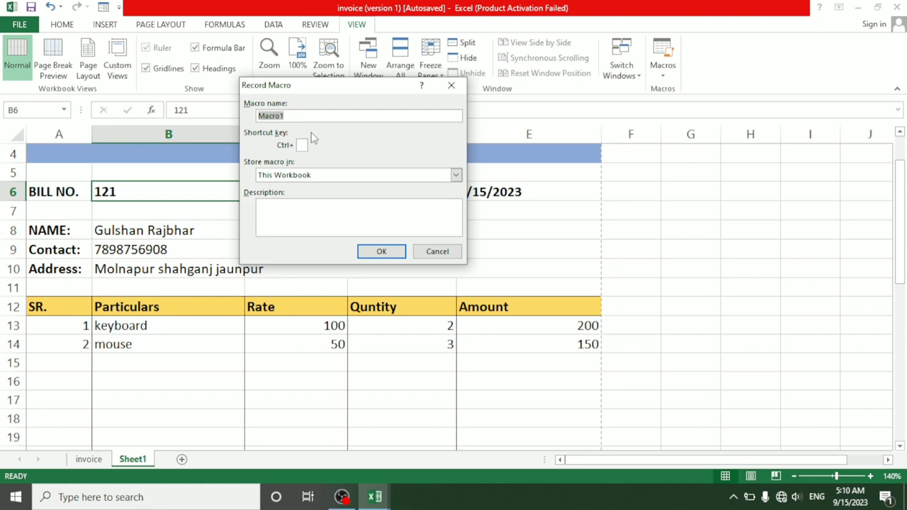
type("De")
type("lete")
type("D")
key("BackSpace")
type("L")
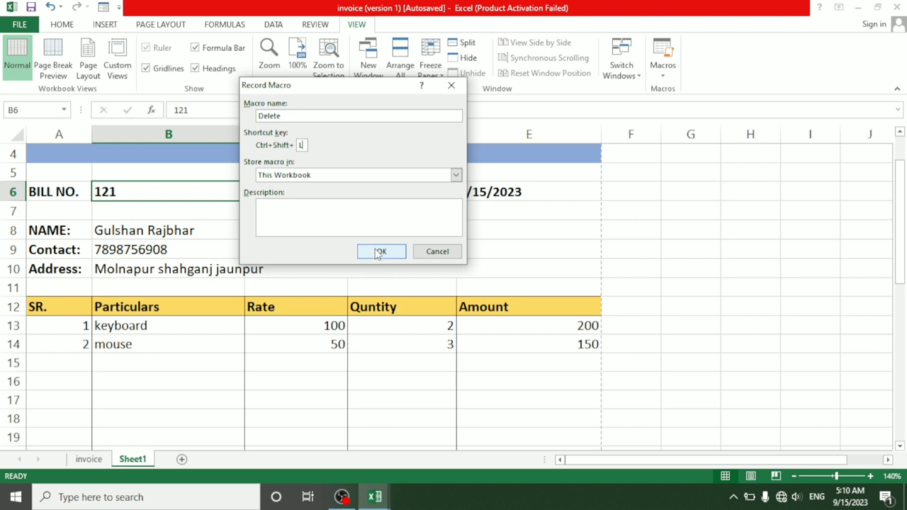
Step: Begin recording and clear the bill number, date, name, contact and address cells B6–B10
left_click(378, 252)
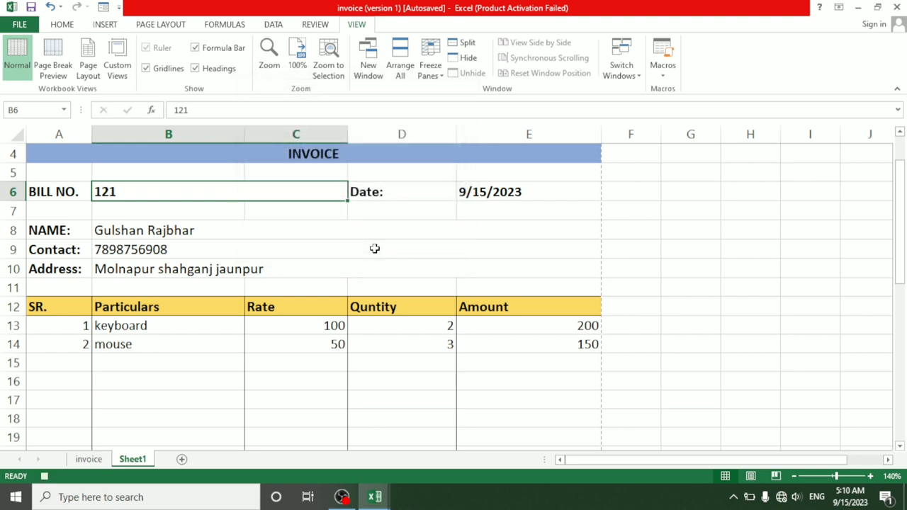
key("BackSpace")
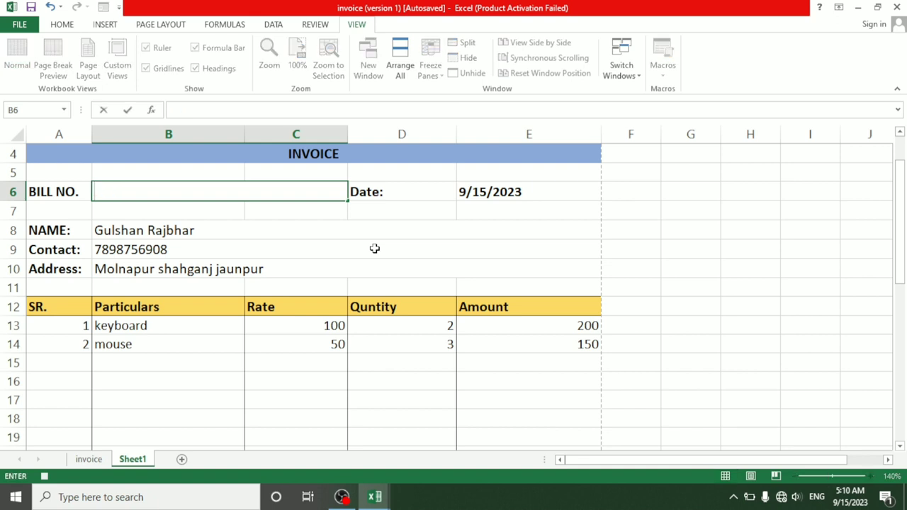
left_click(480, 192)
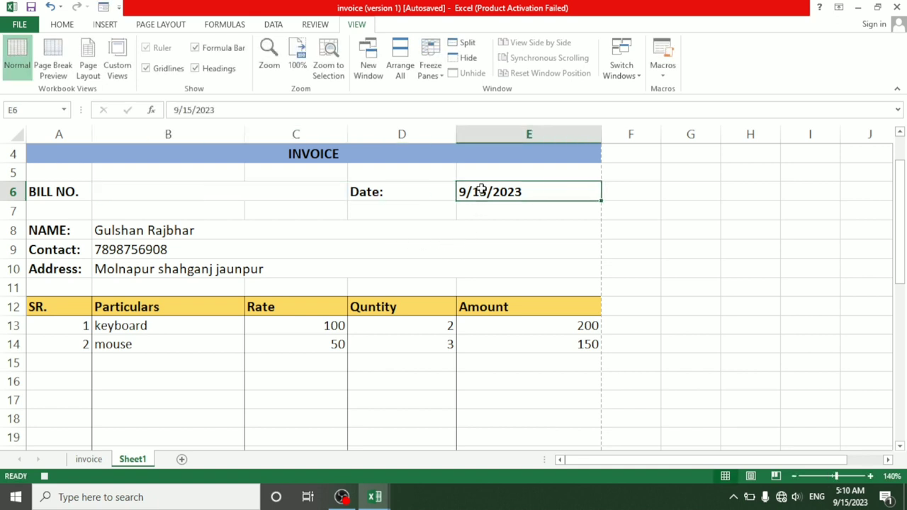
key("BackSpace")
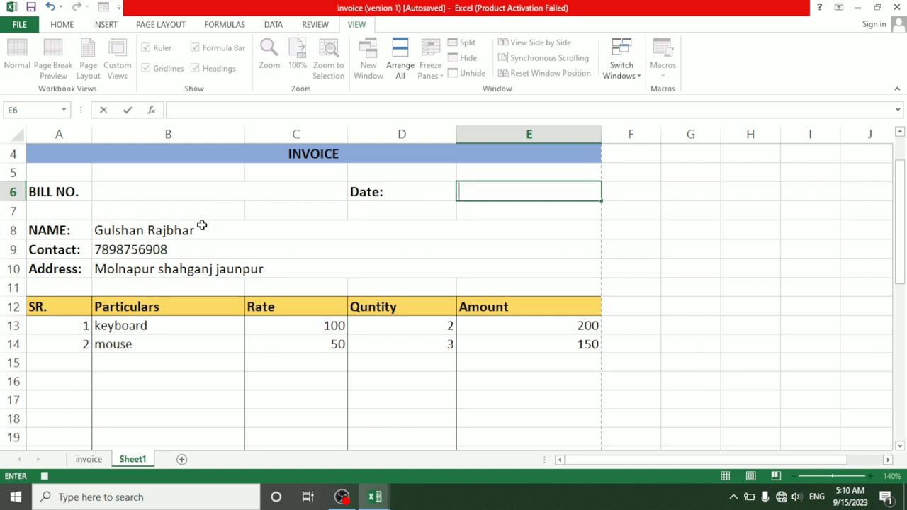
left_click(202, 225)
key("BackSpace")
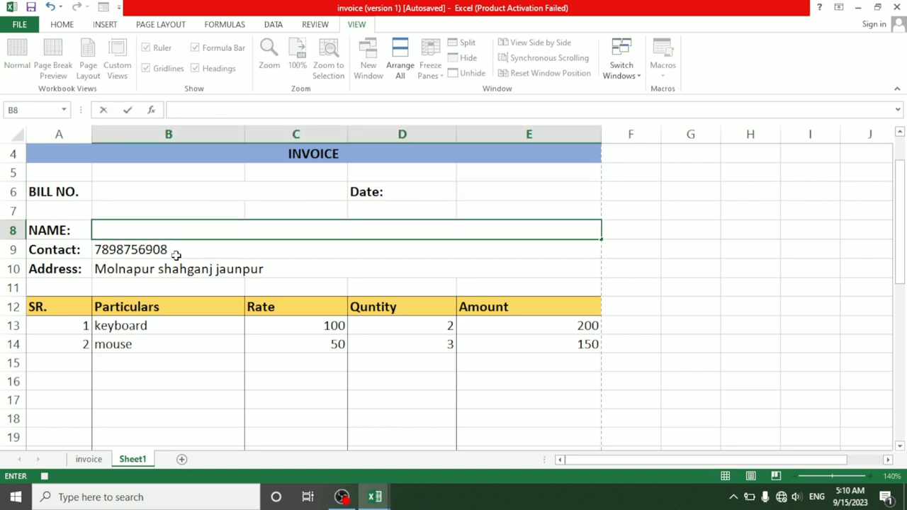
left_click(176, 254)
key("BackSpace")
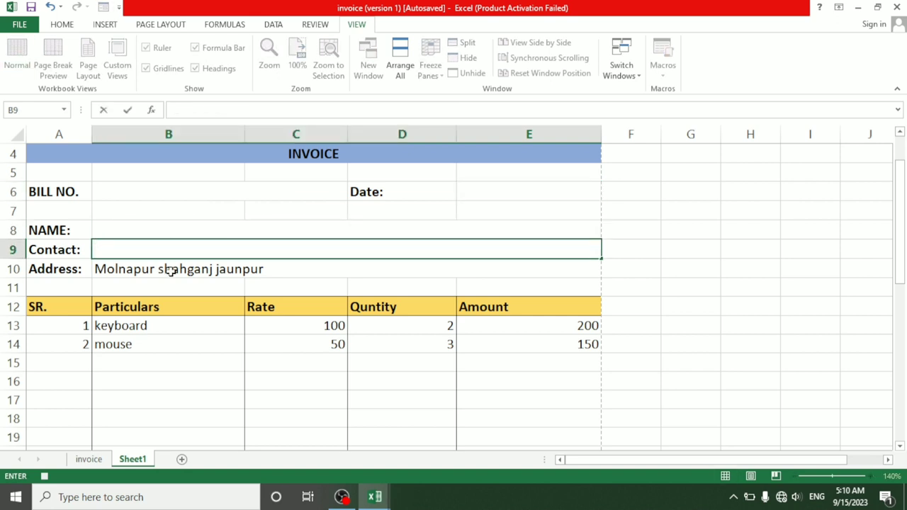
left_click(172, 272)
key("BackSpace")
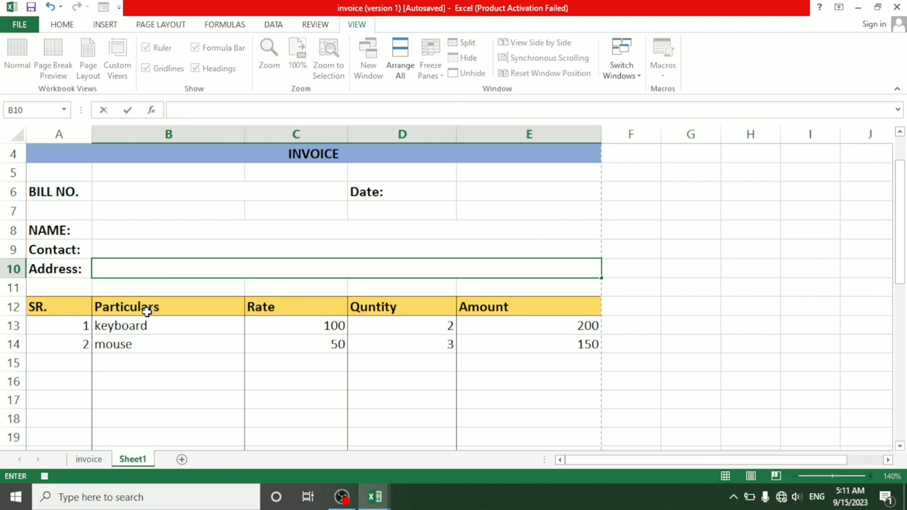
left_click(146, 325)
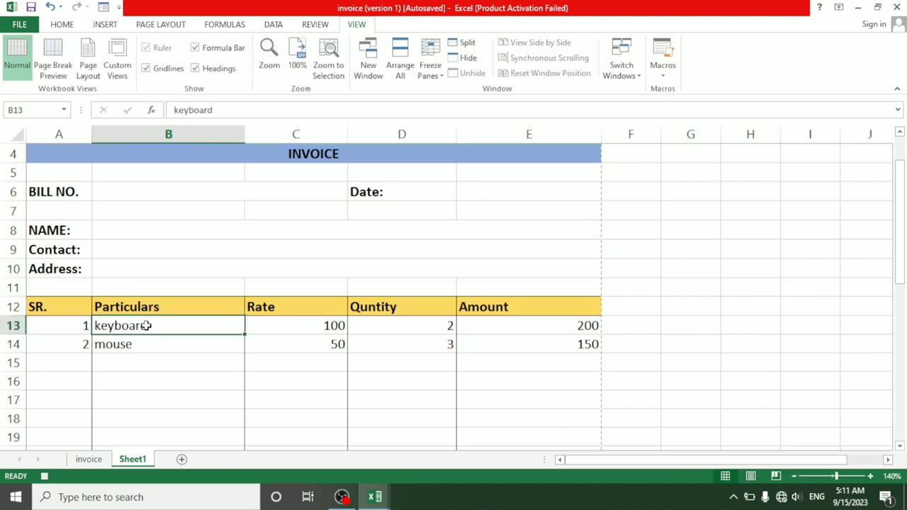
Step: Clear the contents of the Particulars cells in the item list
key("shift+Down")
key("shift+Down")
key("shift+Down")
key("shift+Down")
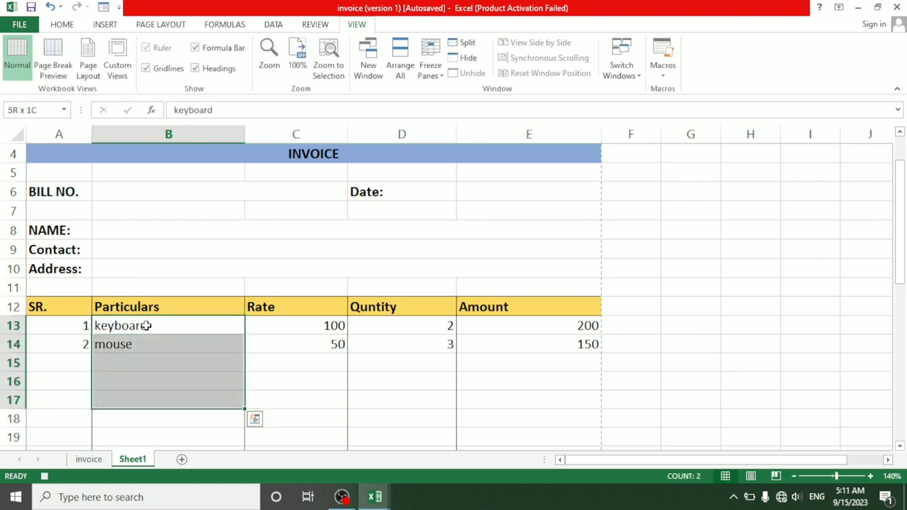
key("shift+Down")
key("shift+Down")
key("shift+Down")
key("shift+Down")
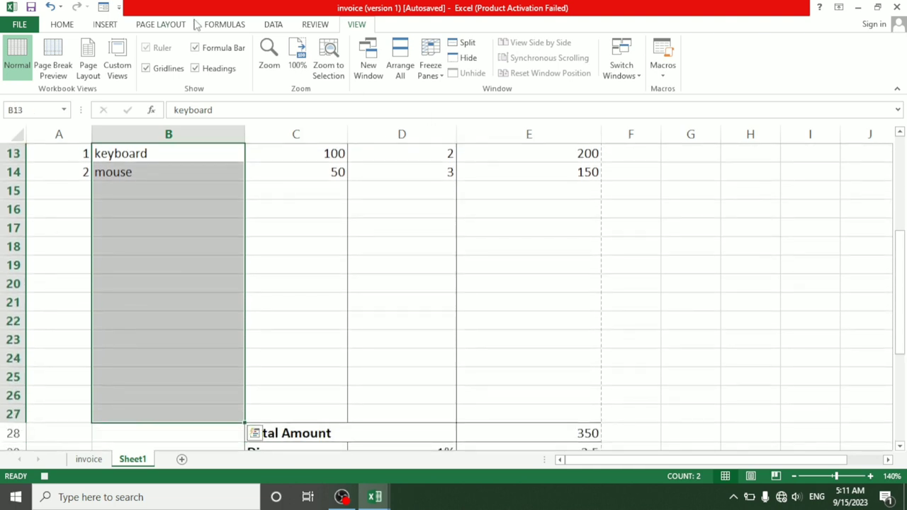
left_click(72, 26)
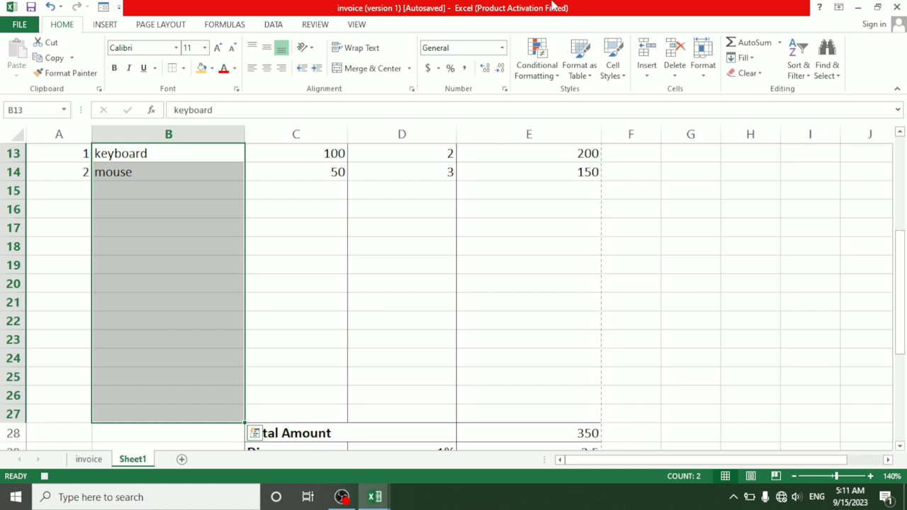
left_click(760, 74)
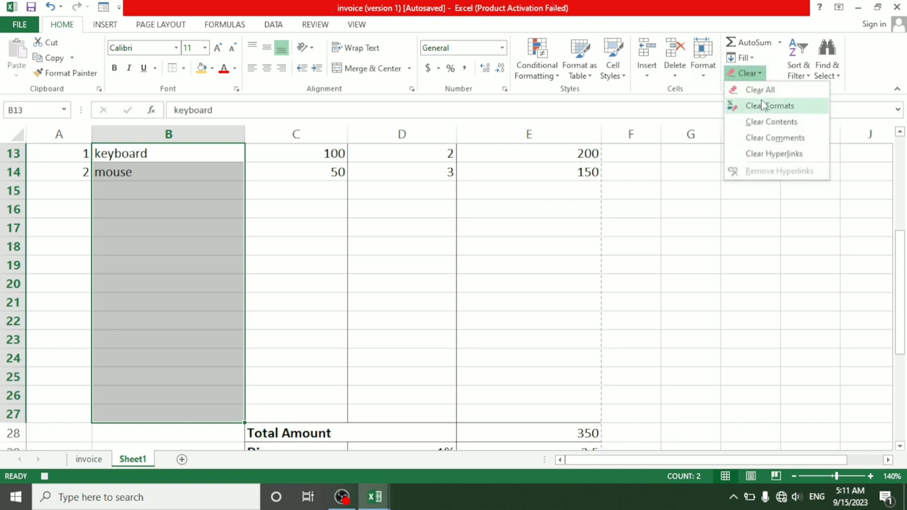
left_click(764, 125)
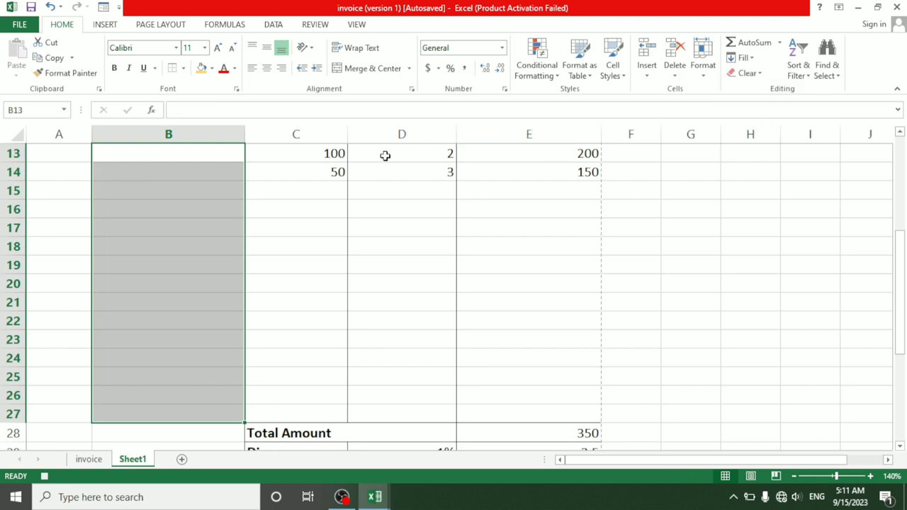
Step: Select the Rate and Quantity cells C13:D27 and clear their contents
left_click(331, 152)
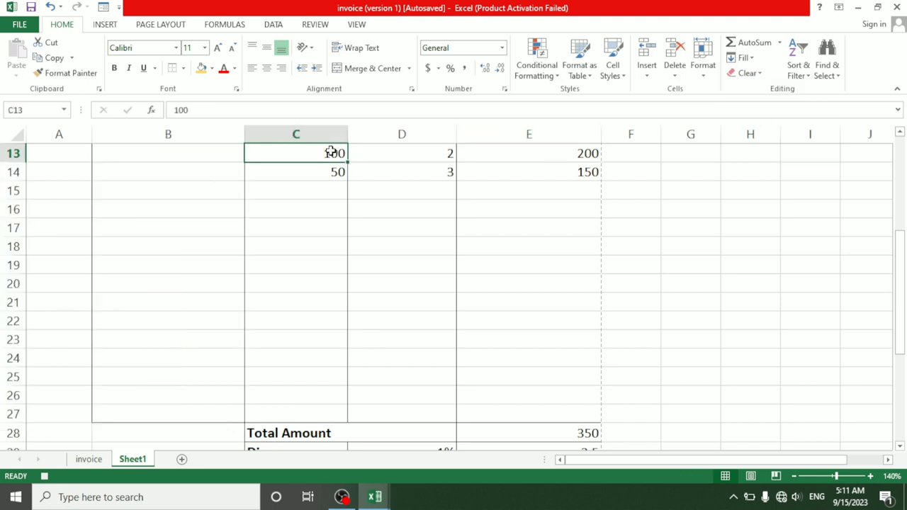
key("Up")
key("Down")
key("Down")
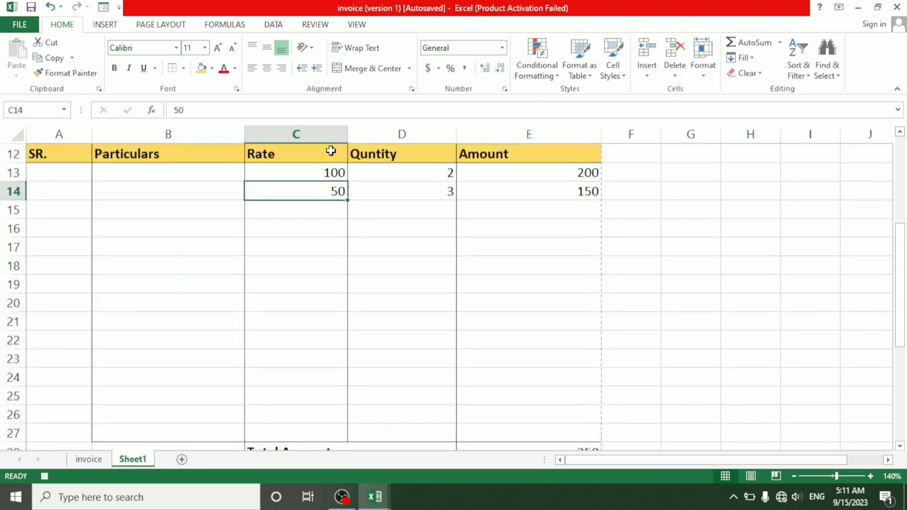
key("Up")
key("shift+Down")
key("shift+Down")
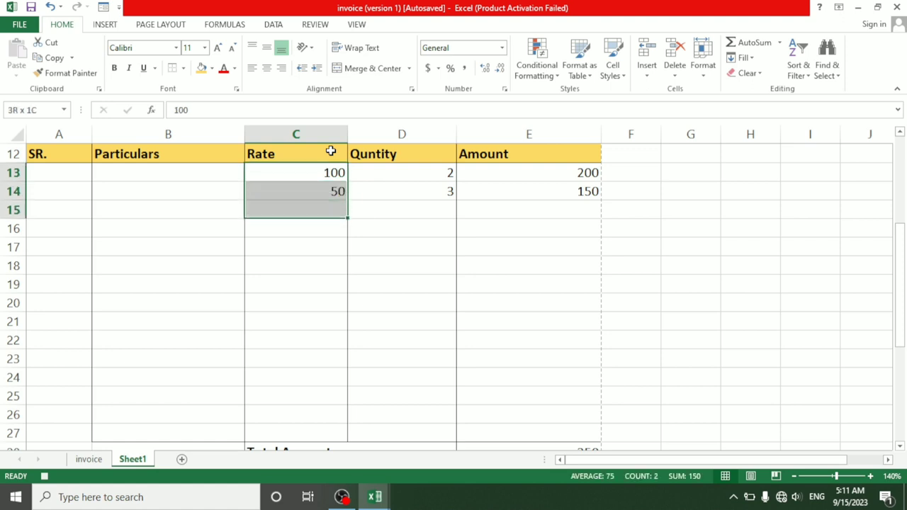
key("Up")
key("Down")
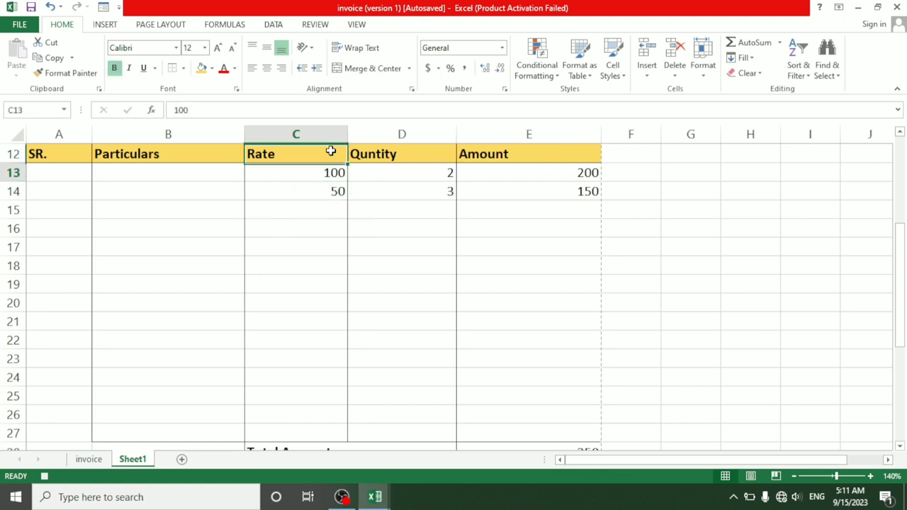
key("shift+Down")
key("shift+Down")
key("shift+Down")
key("shift+Down")
key("shift+Down")
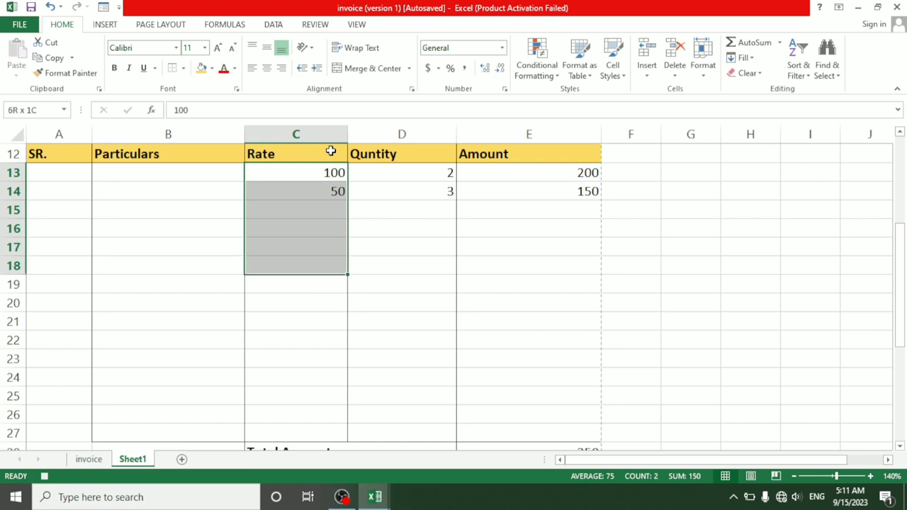
key("shift+Down")
key("shift+Down")
key("shift+Down")
key("shift+Down")
key("shift+Down")
key("shift+Down")
key("shift+Down")
key("shift+Down")
key("shift+Down")
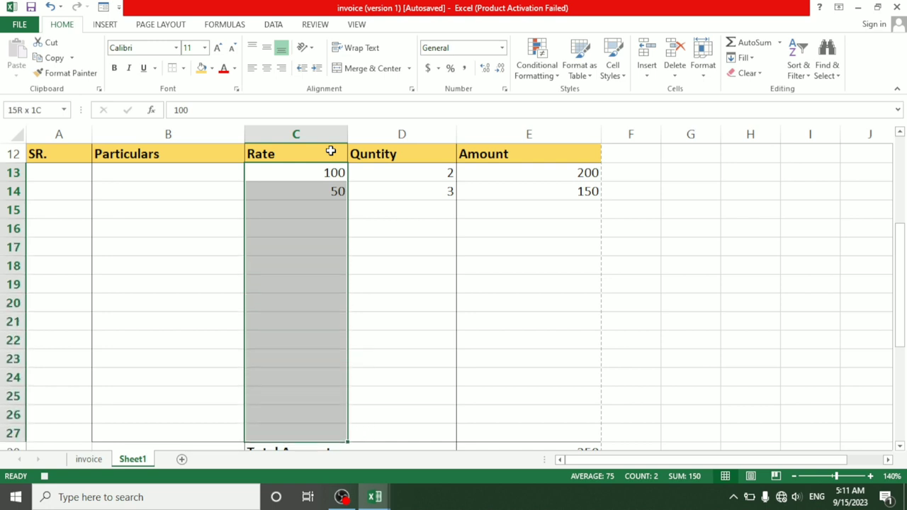
key("shift+Right")
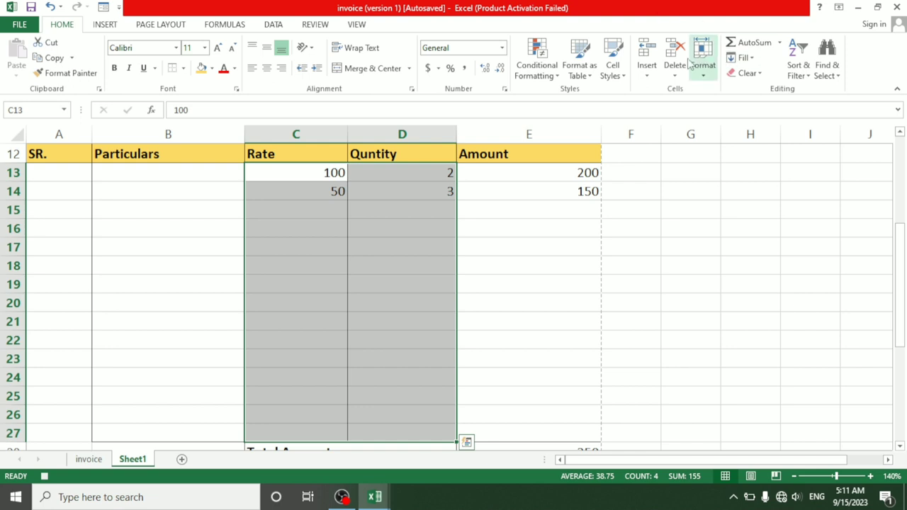
left_click(763, 74)
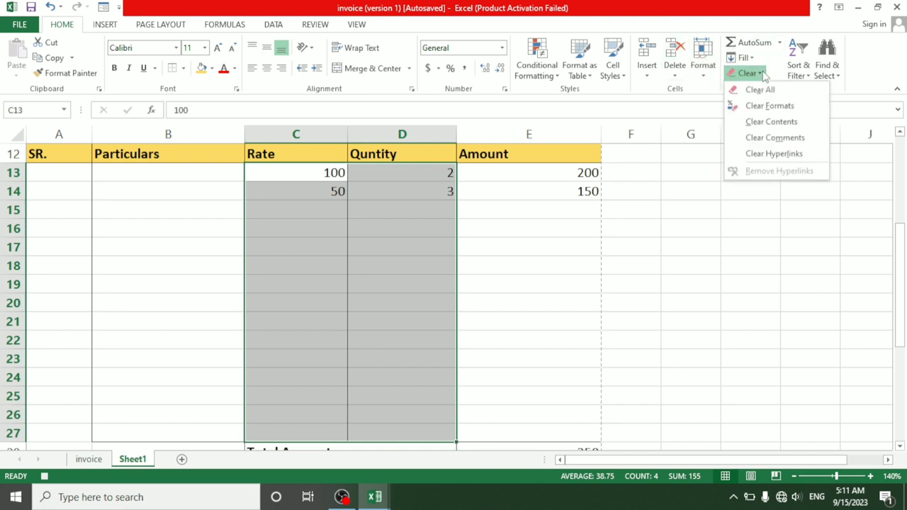
left_click(764, 117)
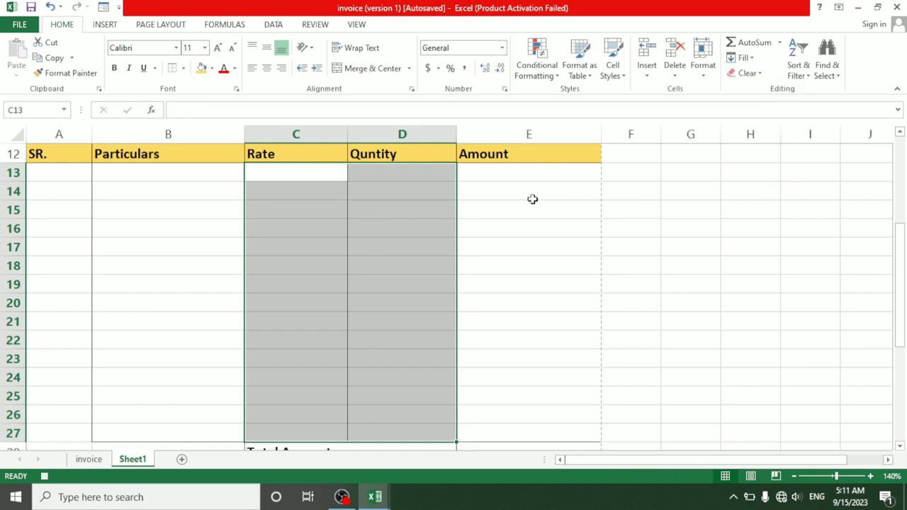
key("Down")
key("Down")
key("Down")
key("Down")
key("Down")
key("Down")
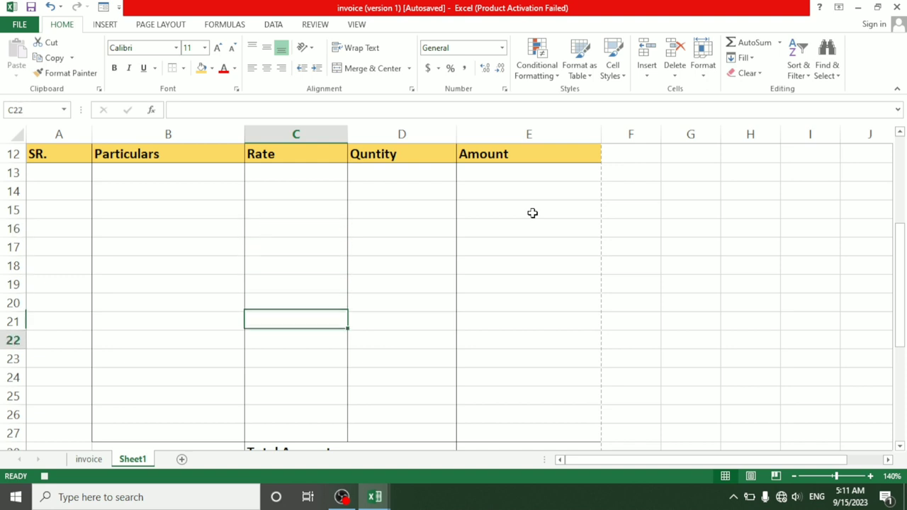
key("Down")
key("Down")
key("Down")
key("Down")
key("Down")
key("Down")
key("Down")
key("Down")
key("Down")
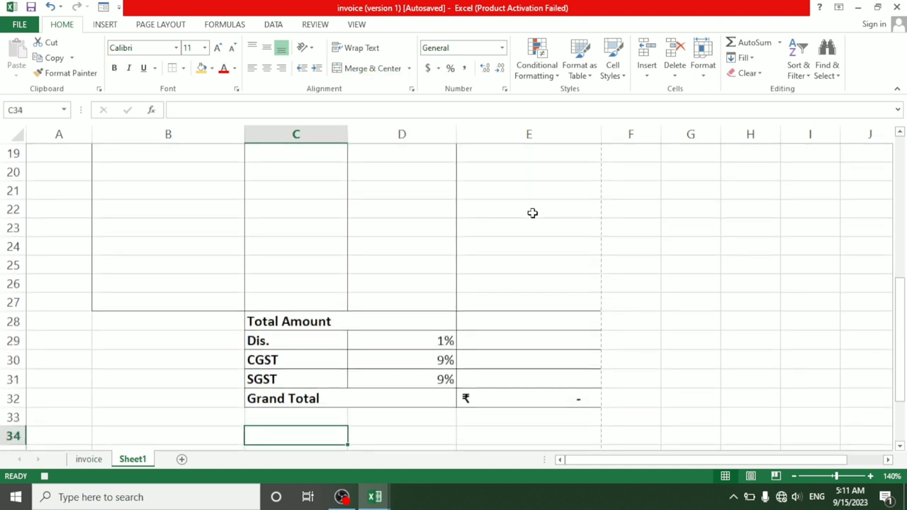
Step: Clear the Dis., CGST and SGST percentages in D29:D31
left_click(411, 345)
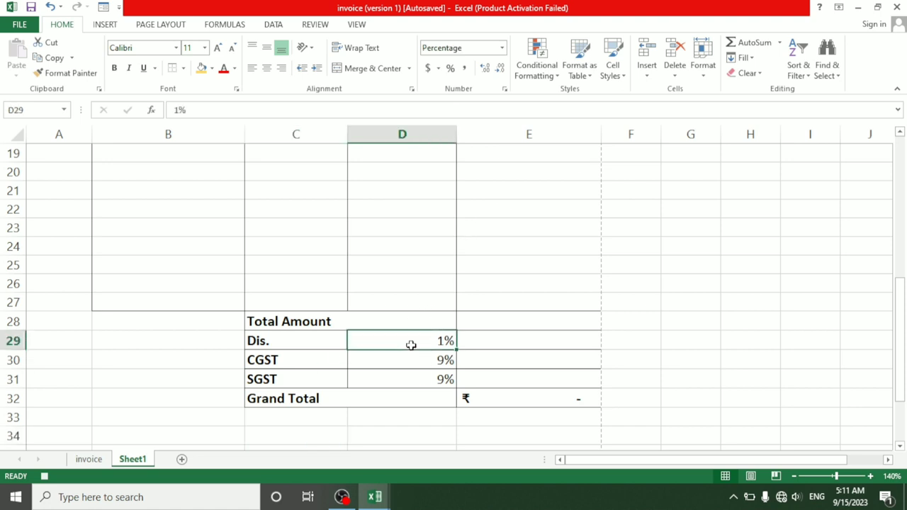
key("shift+Down")
key("shift+Down")
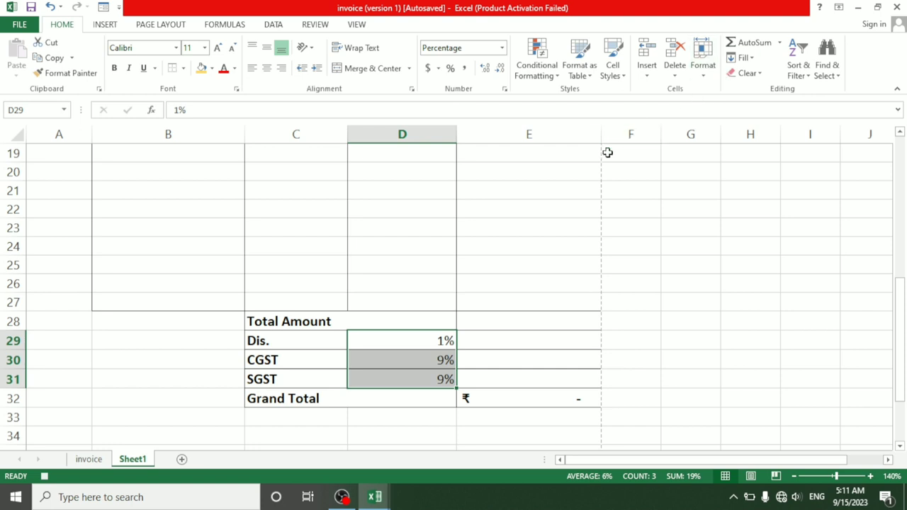
left_click(760, 73)
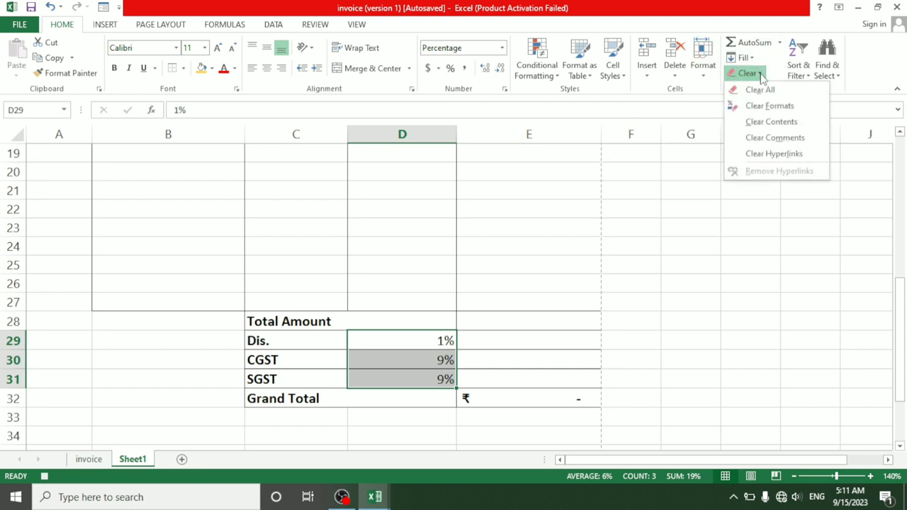
left_click(765, 122)
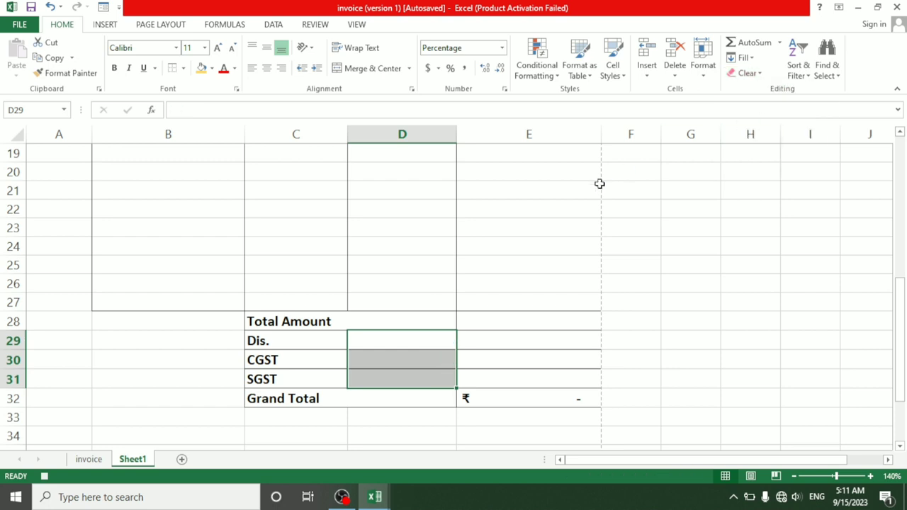
left_click(631, 302)
Step: Return the selection to the bill number cell B6 at the top of the form
key("Down")
key("Down")
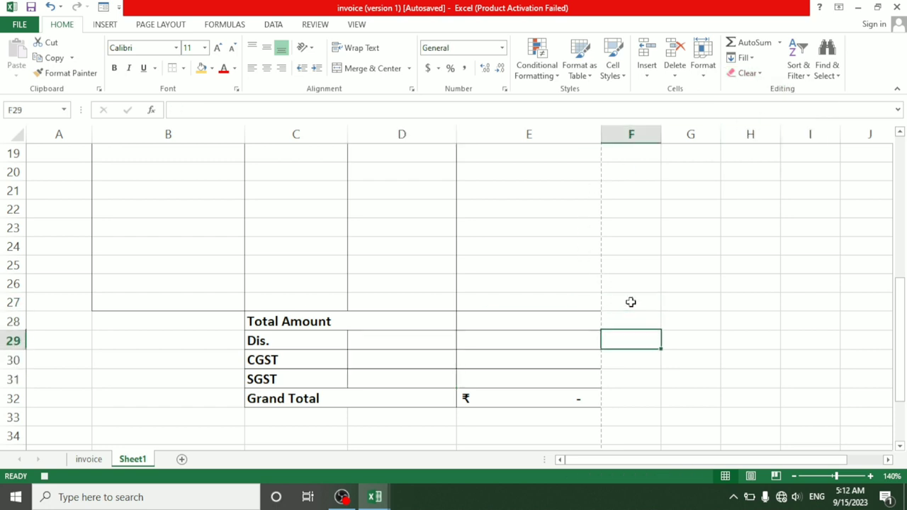
key("Down")
key("Down")
key("Up")
key("Up")
key("Up")
key("Up")
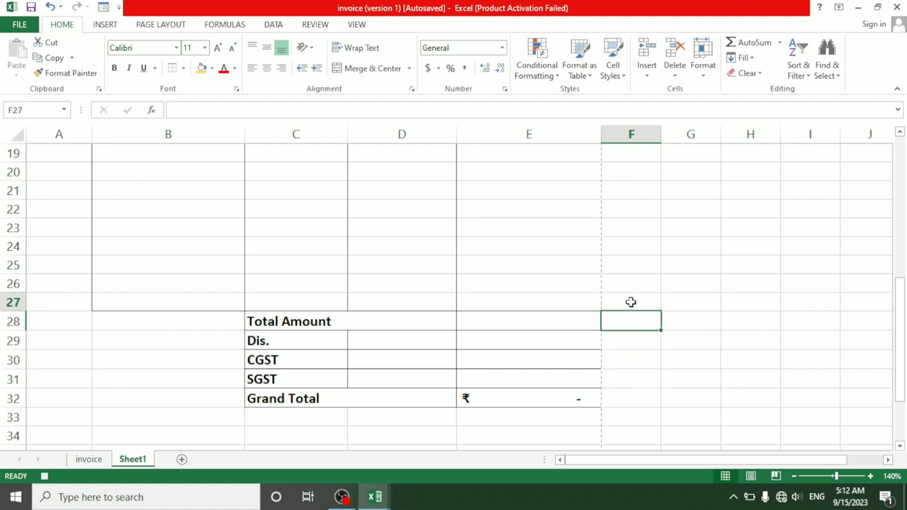
key("Up")
key("Up")
key("Up")
key("Up")
key("Up")
key("Up")
key("Up")
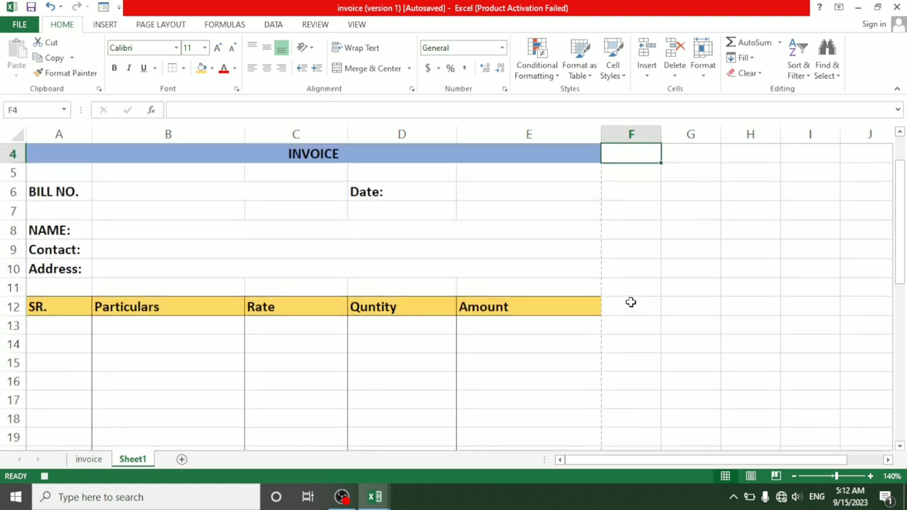
key("Left")
key("Down")
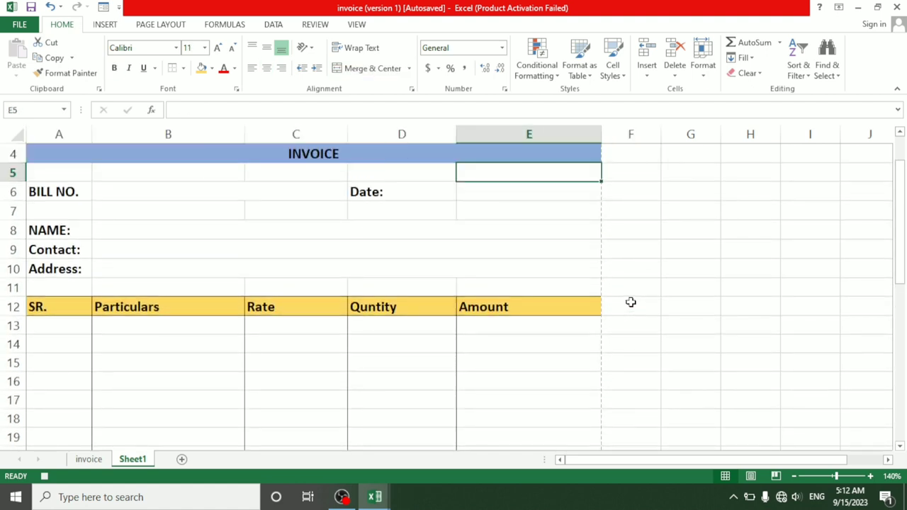
key("Left")
key("Left")
key("Left")
key("Down")
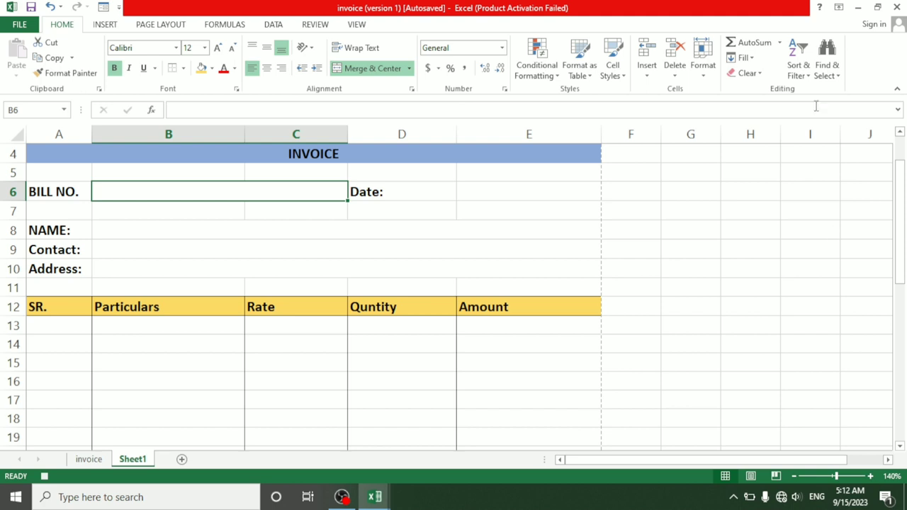
Step: Stop recording the Delete macro
left_click(360, 26)
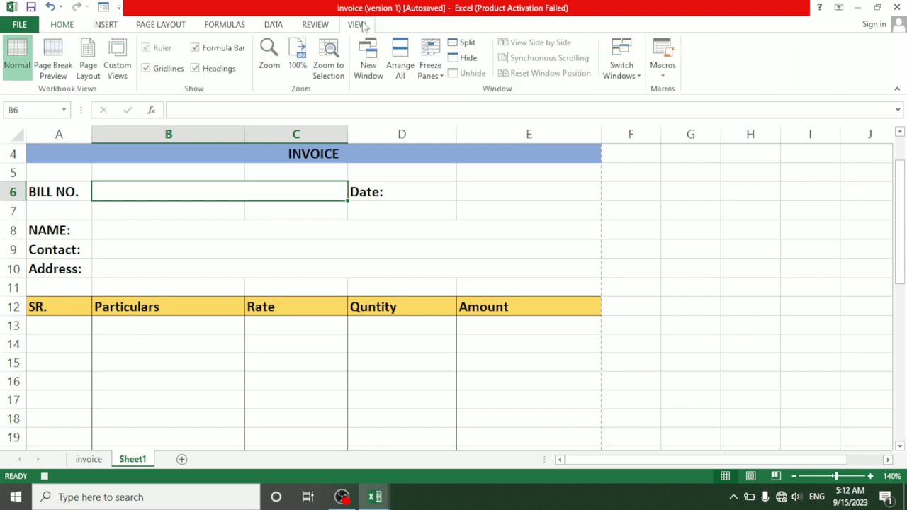
left_click(662, 71)
left_click(677, 107)
key("Up")
key("Up")
key("Up")
key("Up")
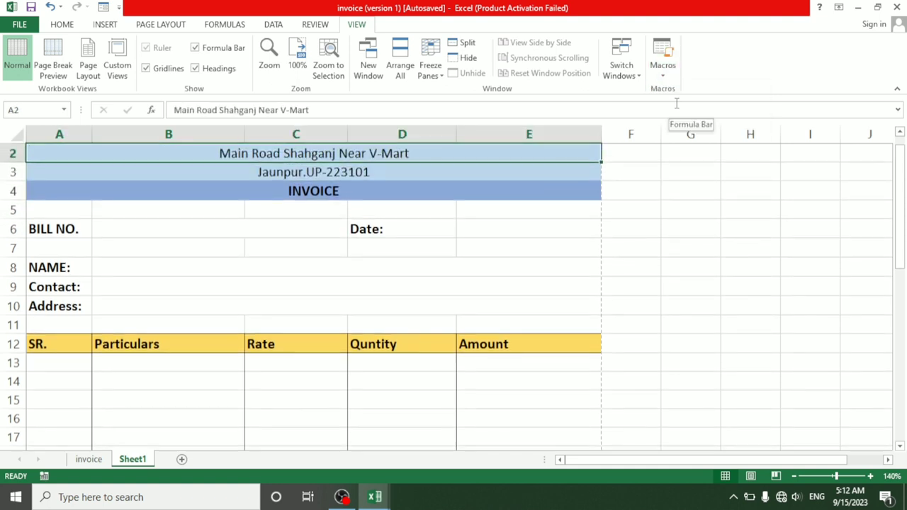
key("Up")
Step: Enter bill number 123 and insert today's date in E6
key("Down")
key("Down")
key("Down")
key("Down")
key("Down")
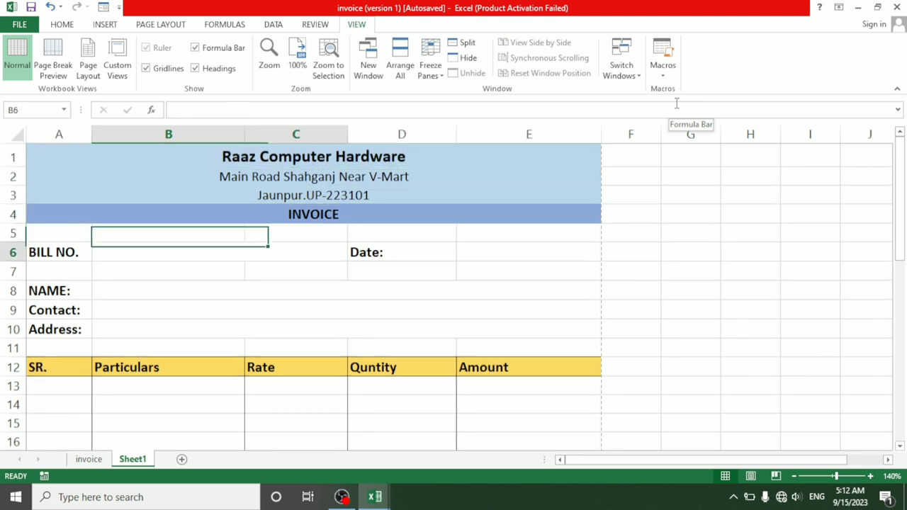
key("Down")
type("12")
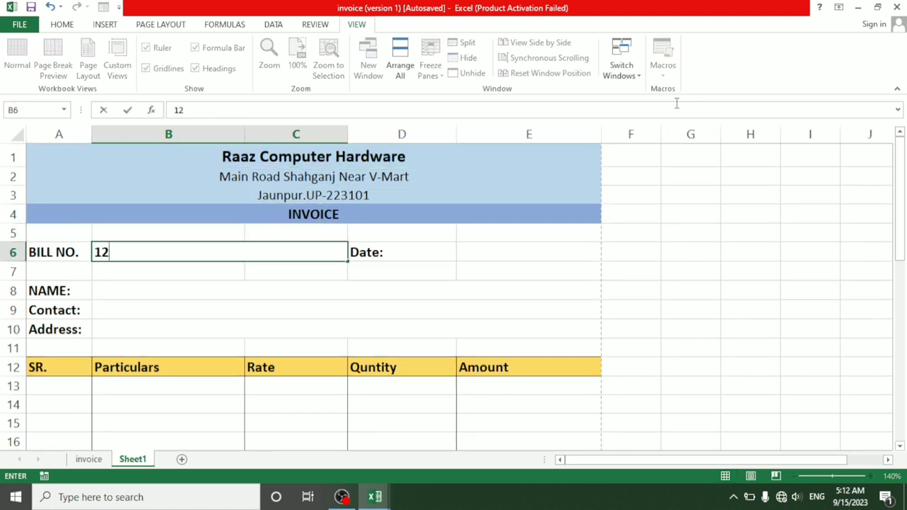
type("3")
key("Tab")
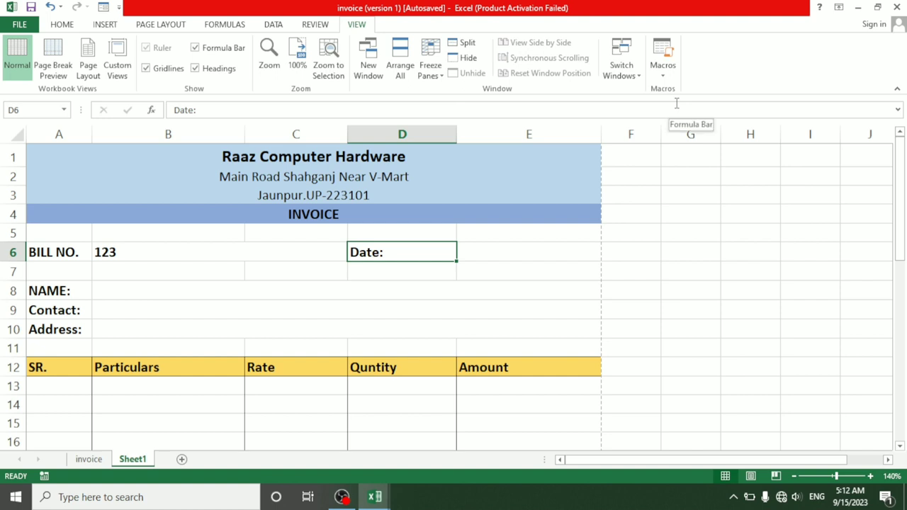
key("Tab")
key("ctrl+semicolon")
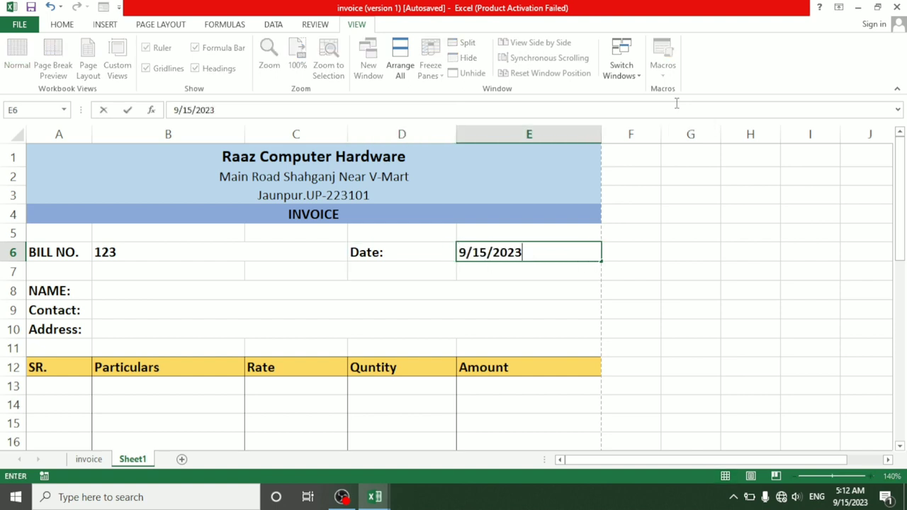
key("Return")
key("Return")
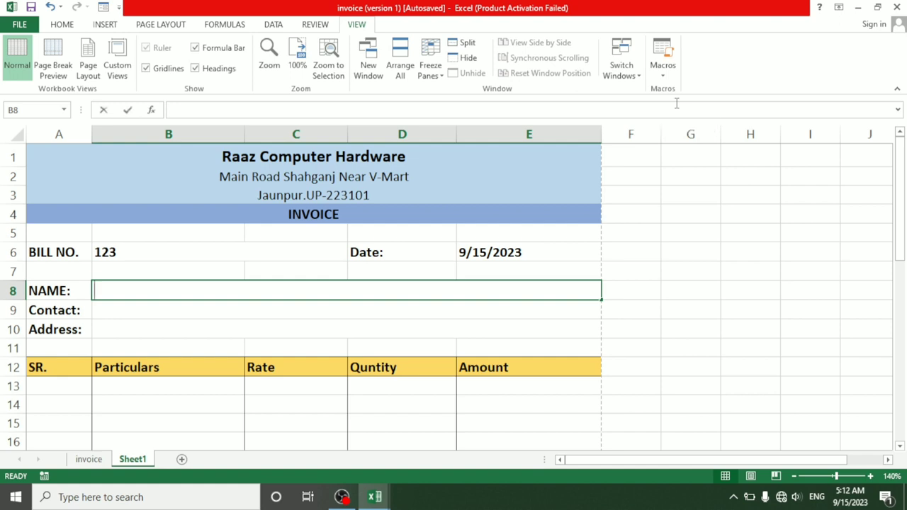
Step: Fill in the customer's name, contact number and address, then move to the first item row
type("Prate")
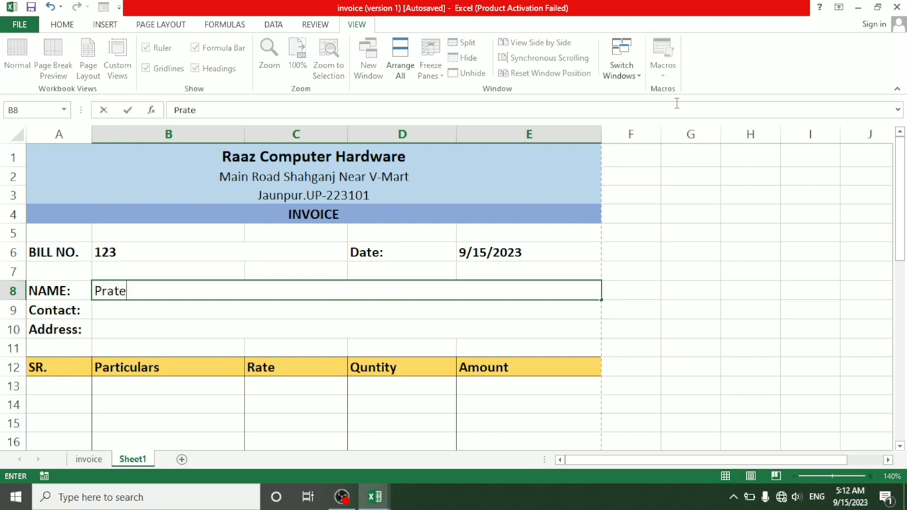
type("ek")
key("Return")
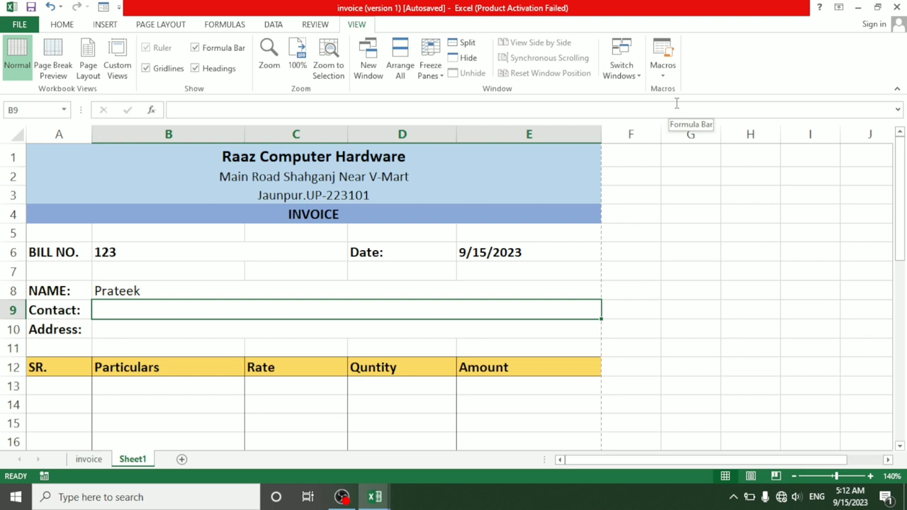
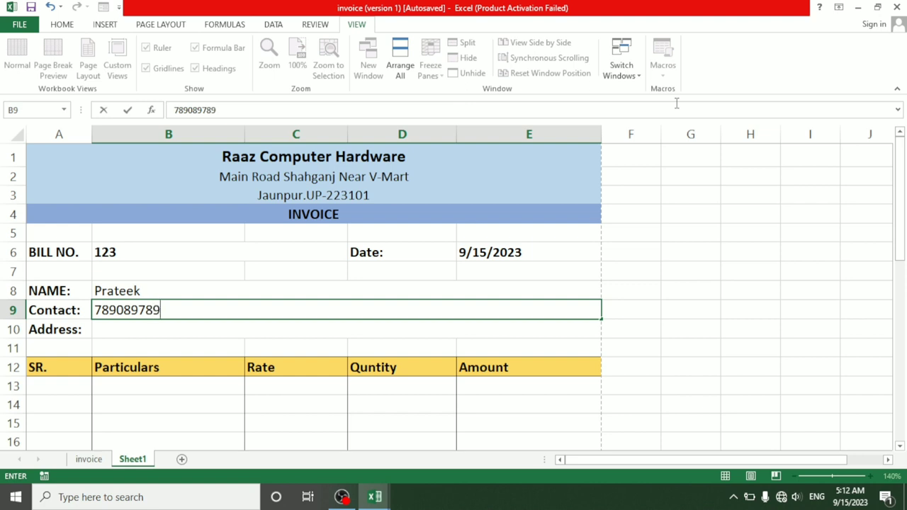
key("Return")
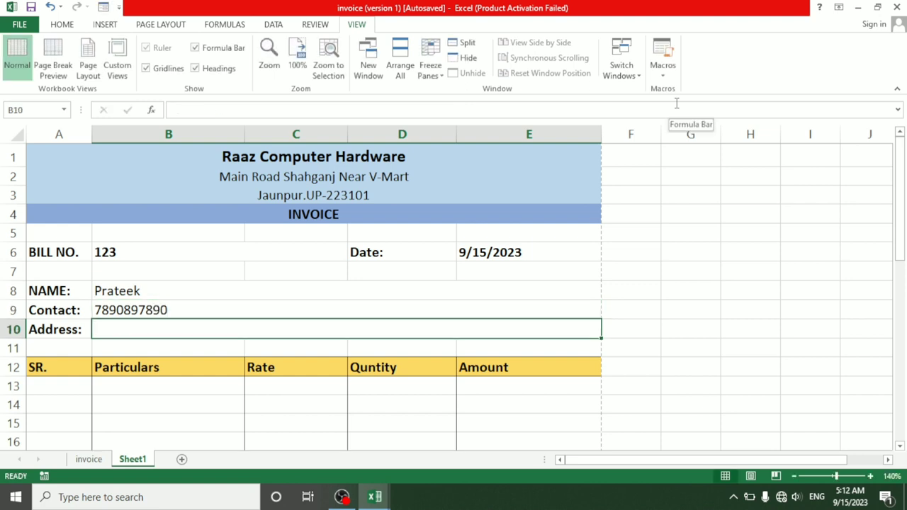
type("J")
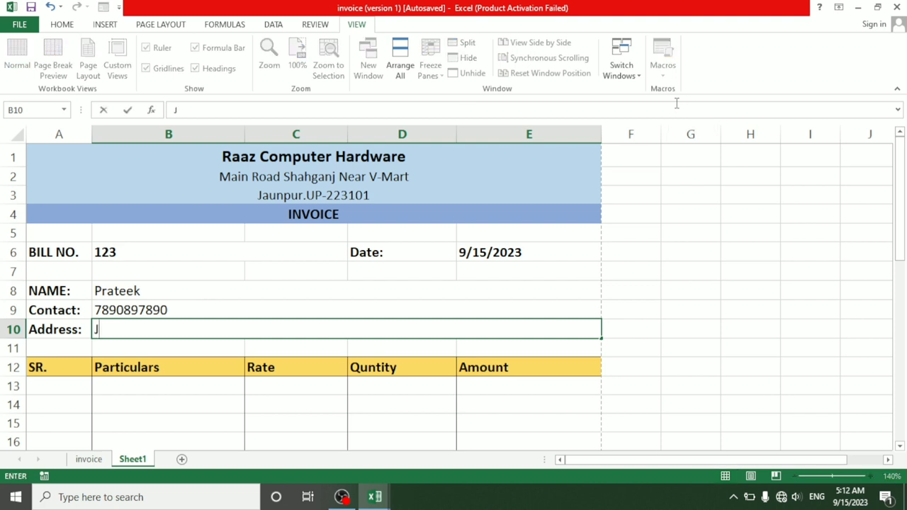
type("aunp")
type("ur")
key("Return")
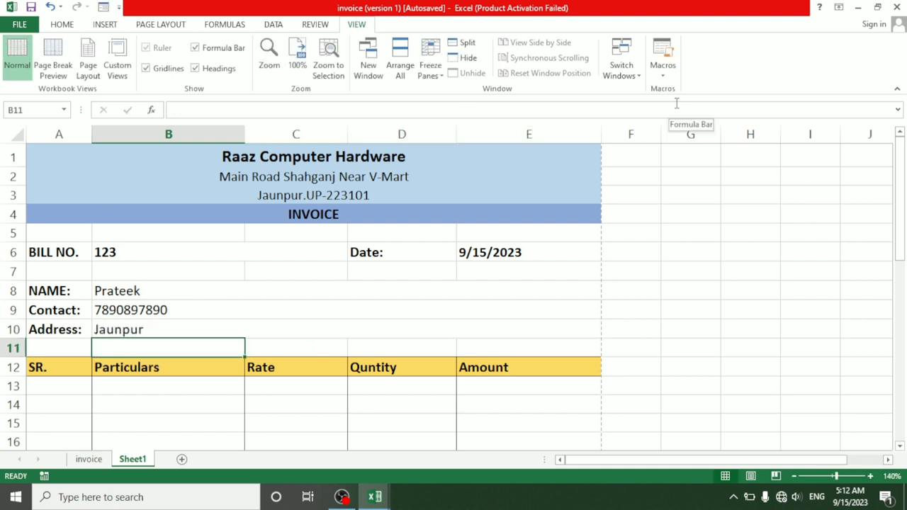
key("Down")
key("Down")
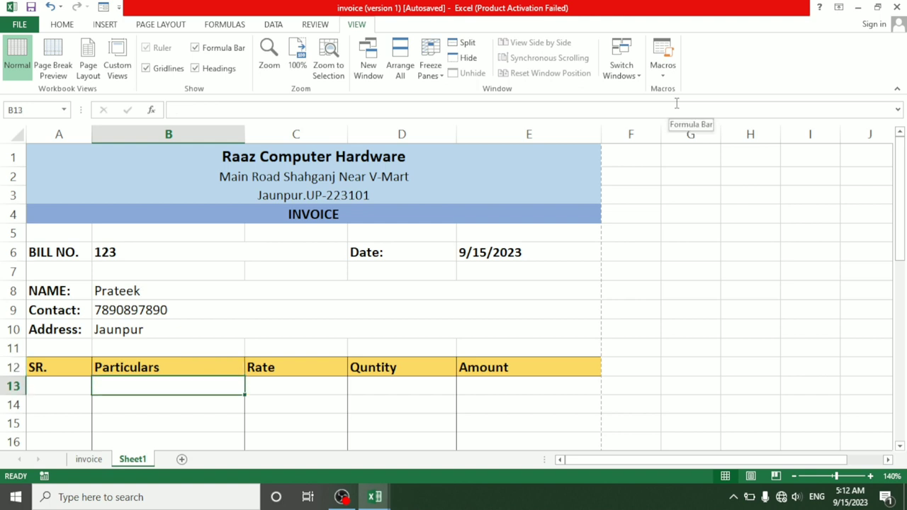
Step: Add a Monitor item line at rate 2000 with quantity 2
type("Mo")
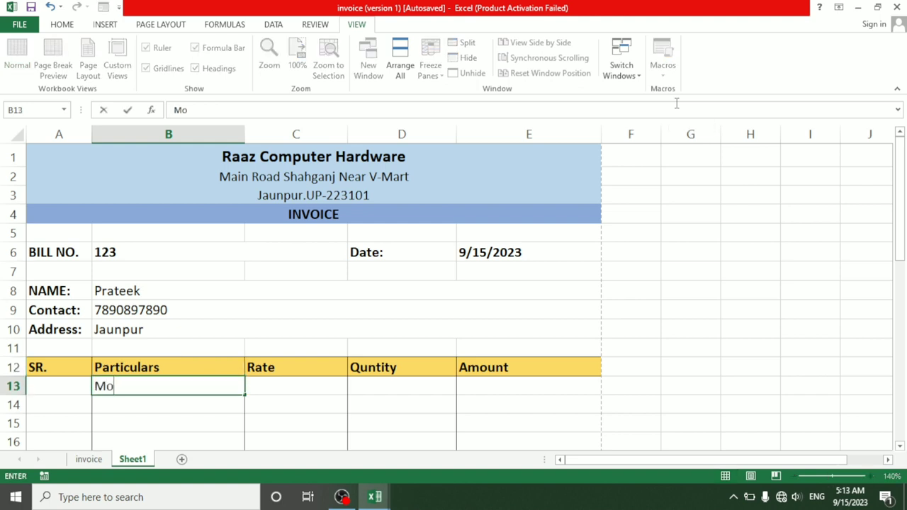
type("nitor")
key("Tab")
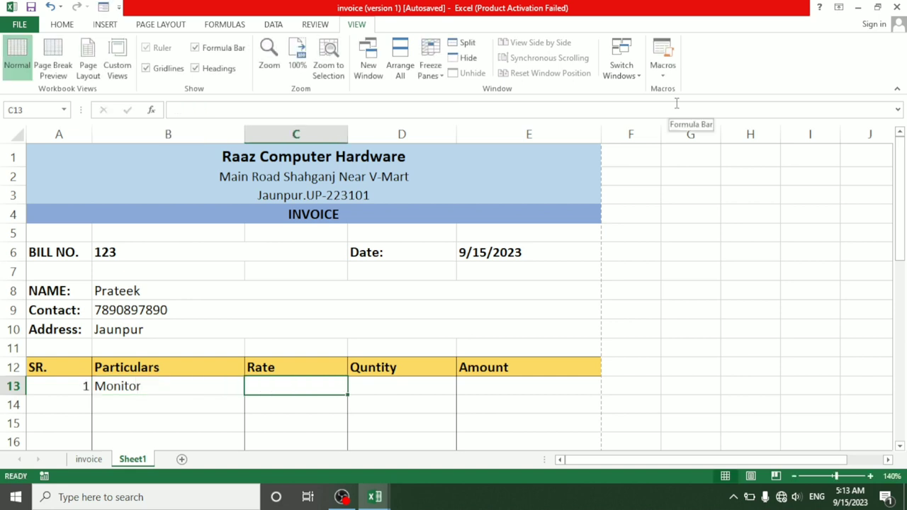
type("2")
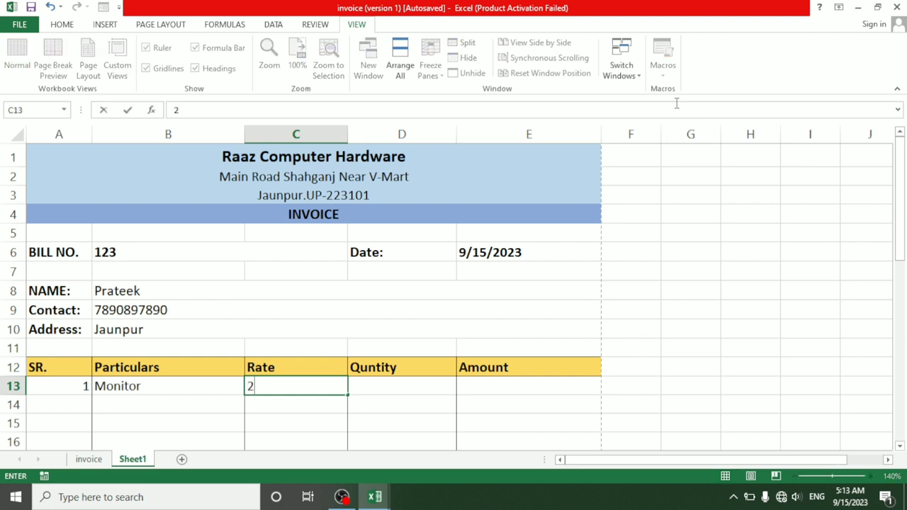
type("000")
key("Tab")
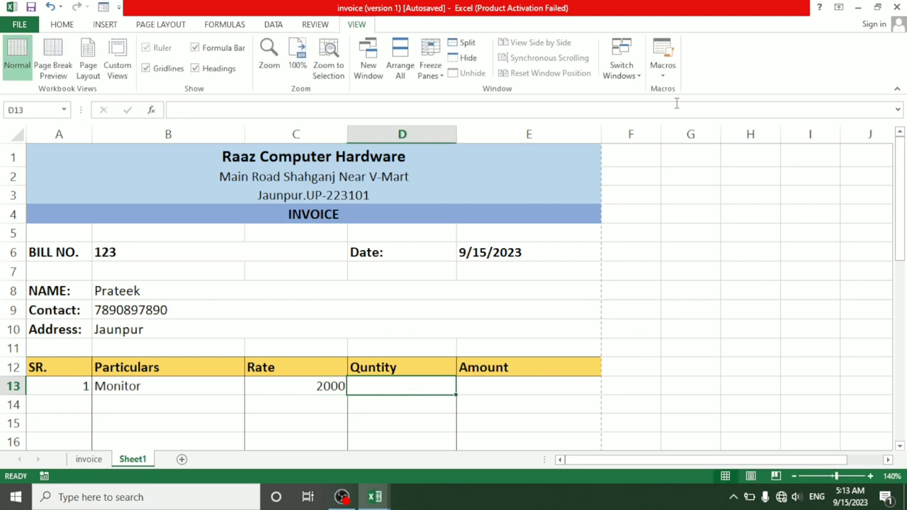
type("2")
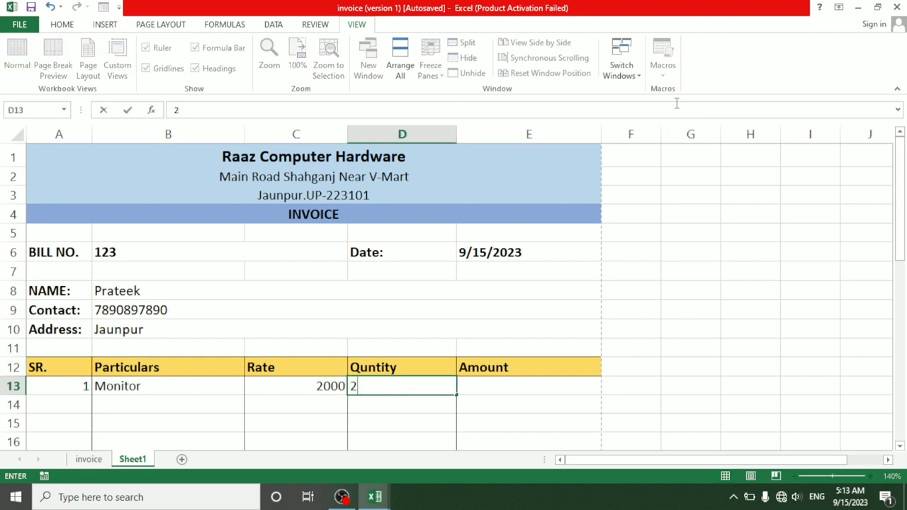
key("Return")
Step: Enter a 2% discount in the totals section
key("Down")
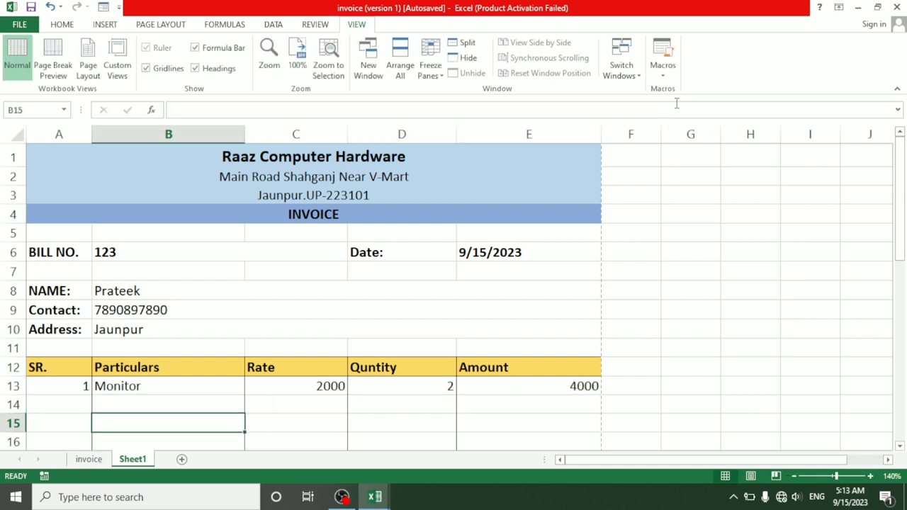
key("Down")
key("Down")
key("Down")
key("Down")
key("Down")
key("Down")
key("Down")
key("Down")
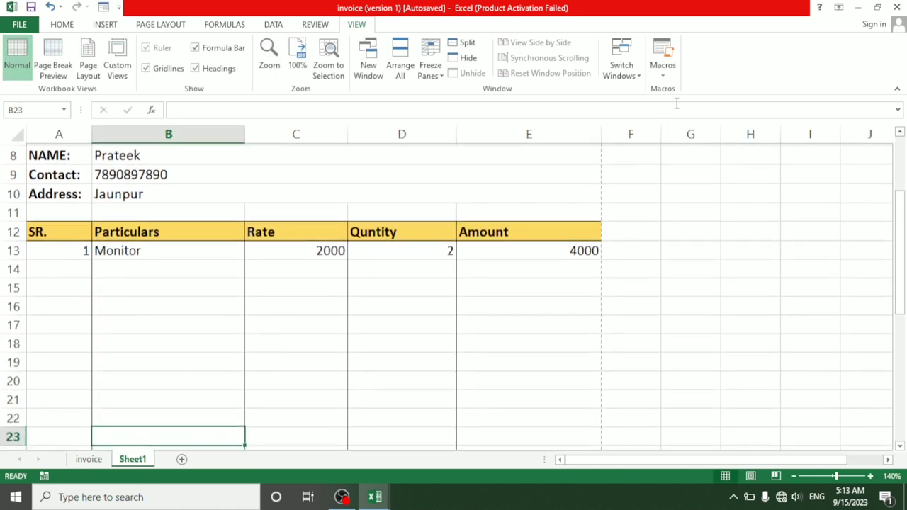
key("Down")
key("Down")
key("Down")
key("Down")
key("Down")
key("Down")
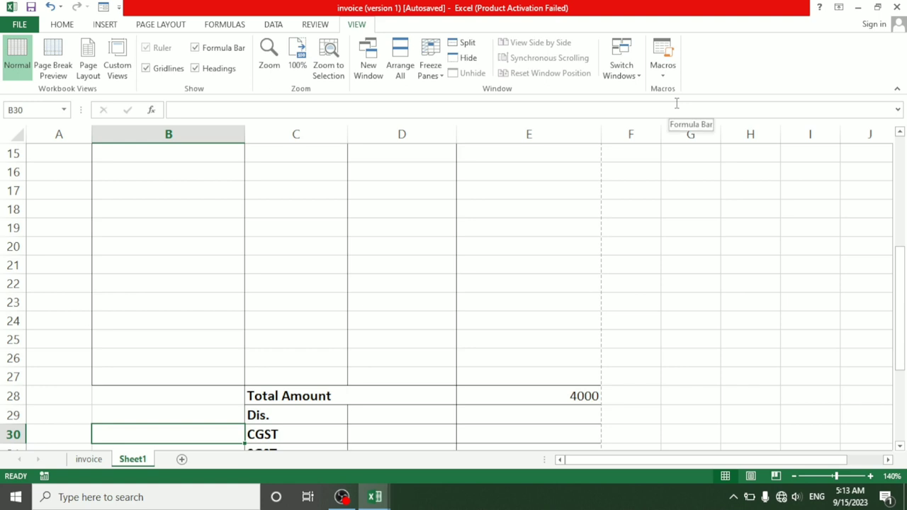
key("Right")
key("Up")
key("Right")
type("2%")
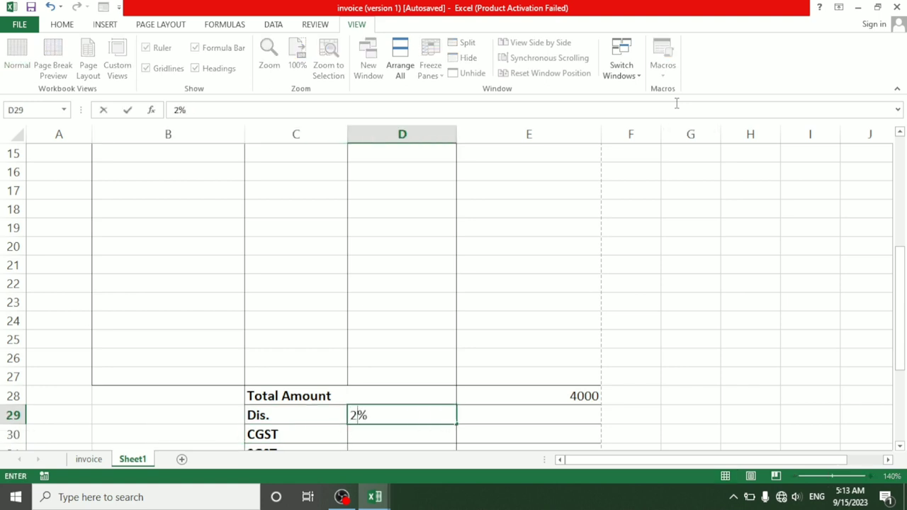
key("Return")
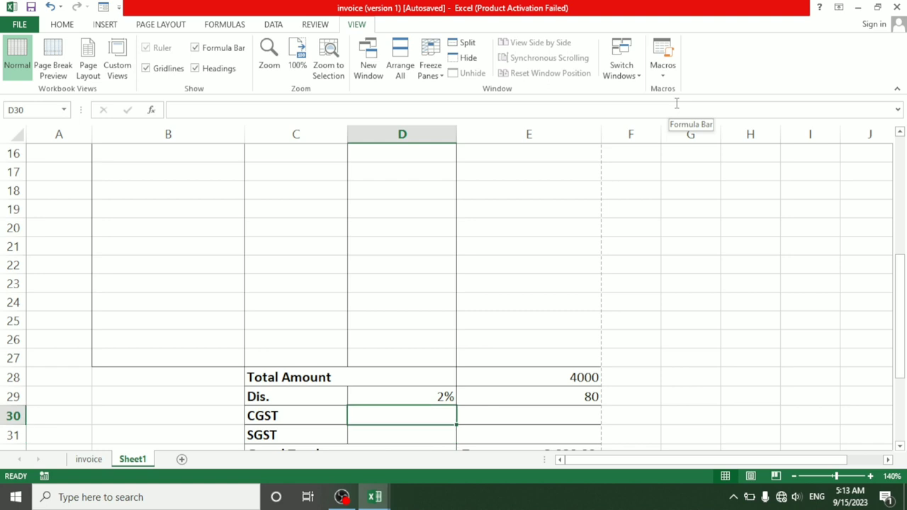
Step: Set CGST and SGST to 9% each, then open the print preview
type("8")
key("BackSpace")
type("9")
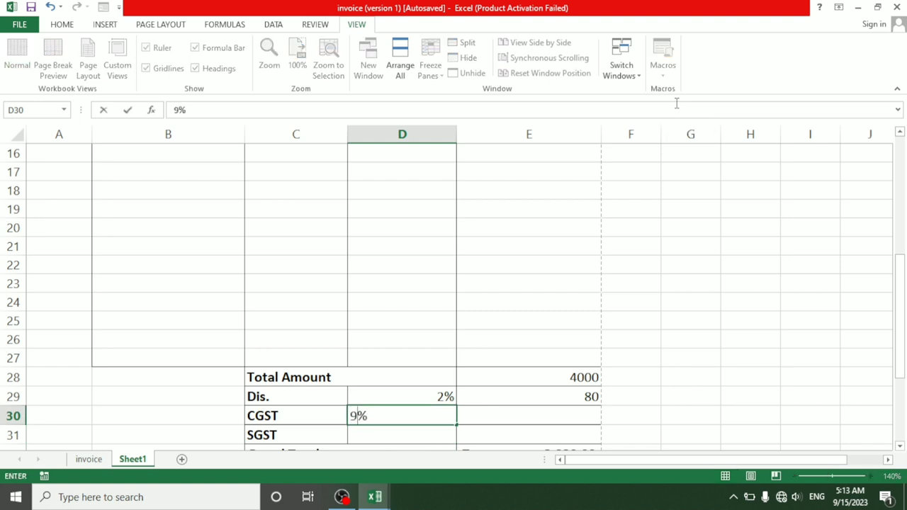
key("Return")
type("9")
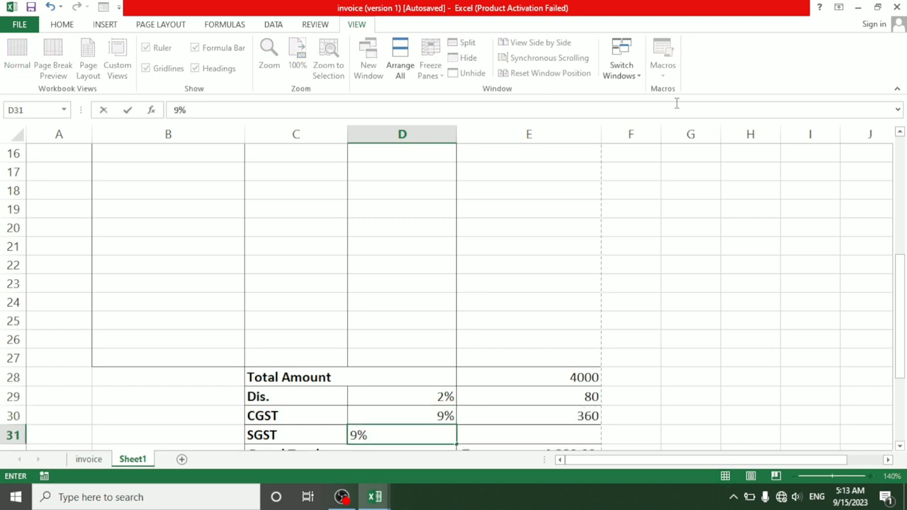
key("Return")
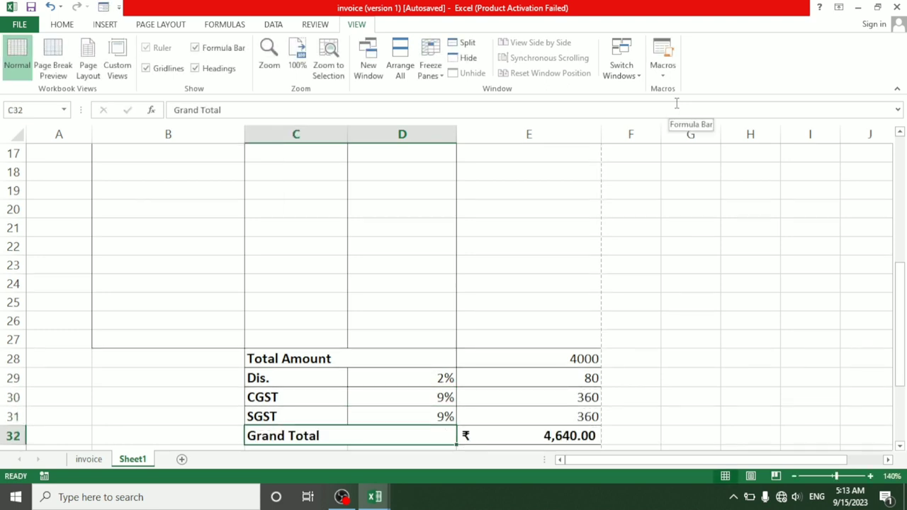
key("Return")
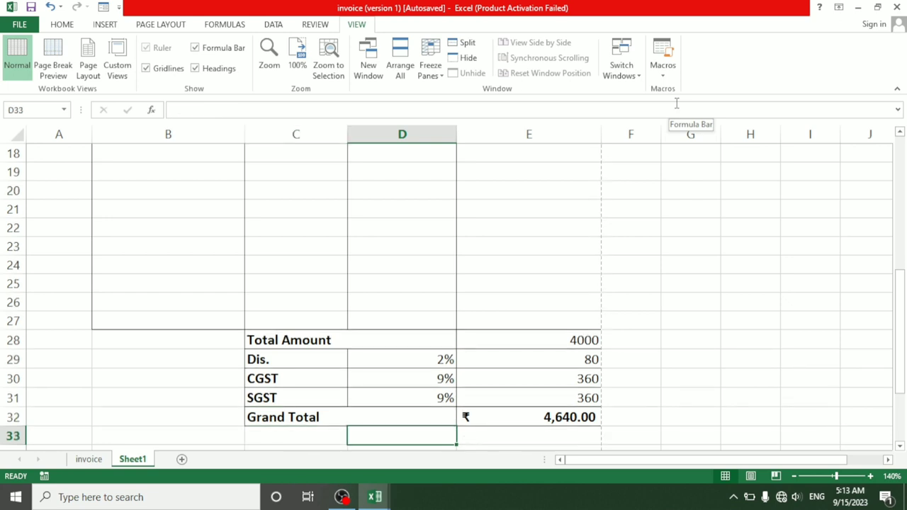
key("ctrl+p")
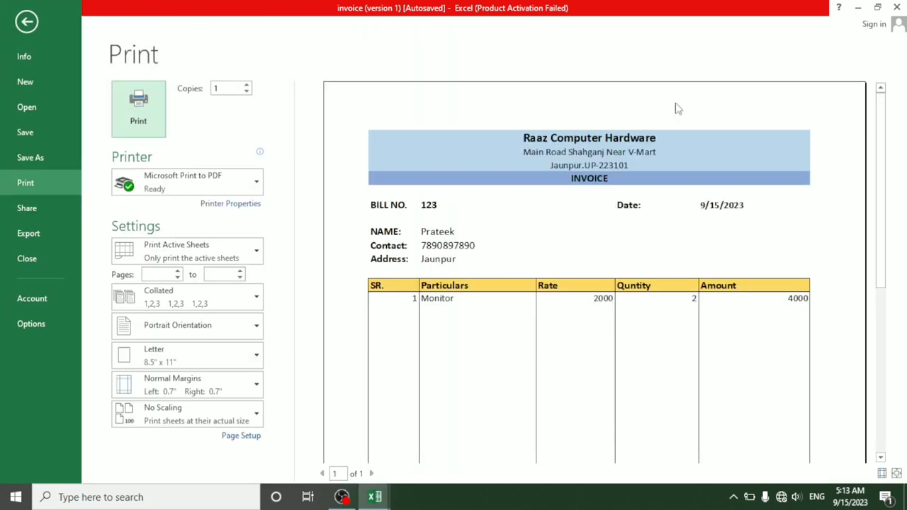
Step: Review the full invoice preview on the PDF printer, then return to the worksheet
key("Tab")
left_click(232, 183)
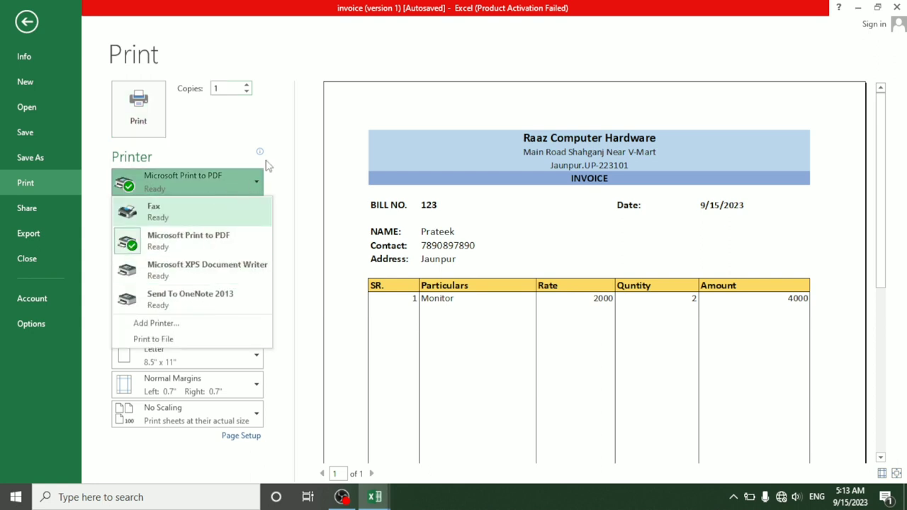
left_click(311, 143)
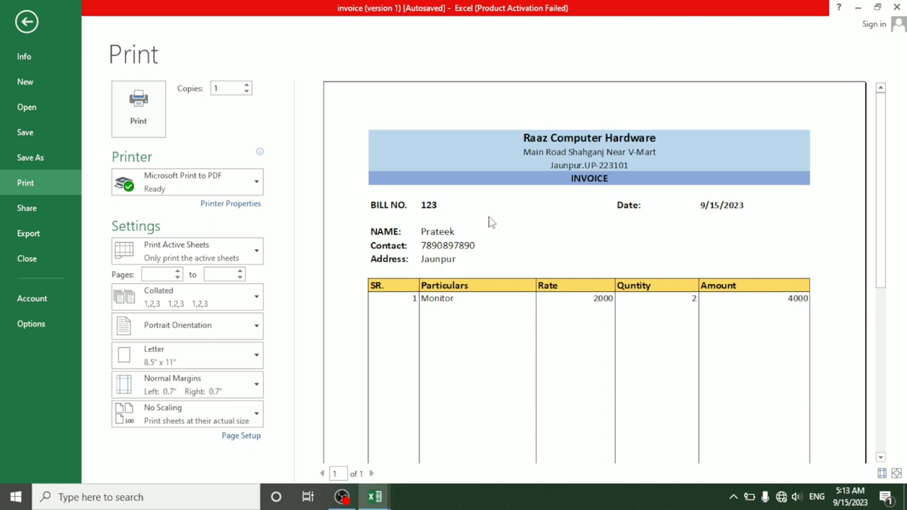
left_click_drag(877, 279, 865, 389)
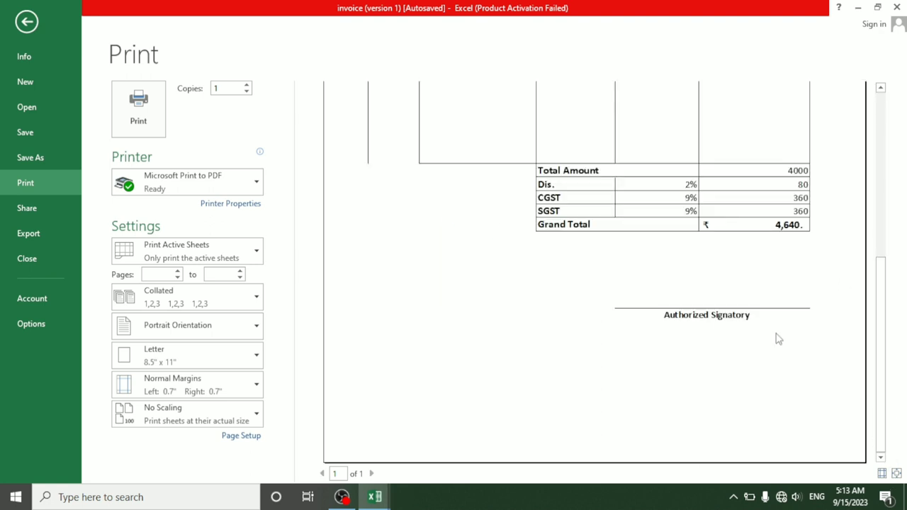
key("Escape")
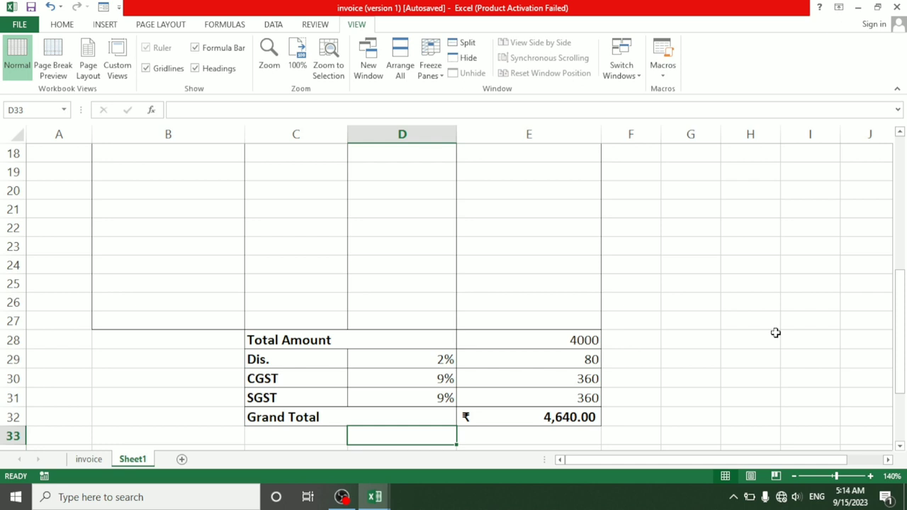
Step: Run the Delete macro with Ctrl+Z, empty bill number B6, and check the cleared totals
key("ctrl+z")
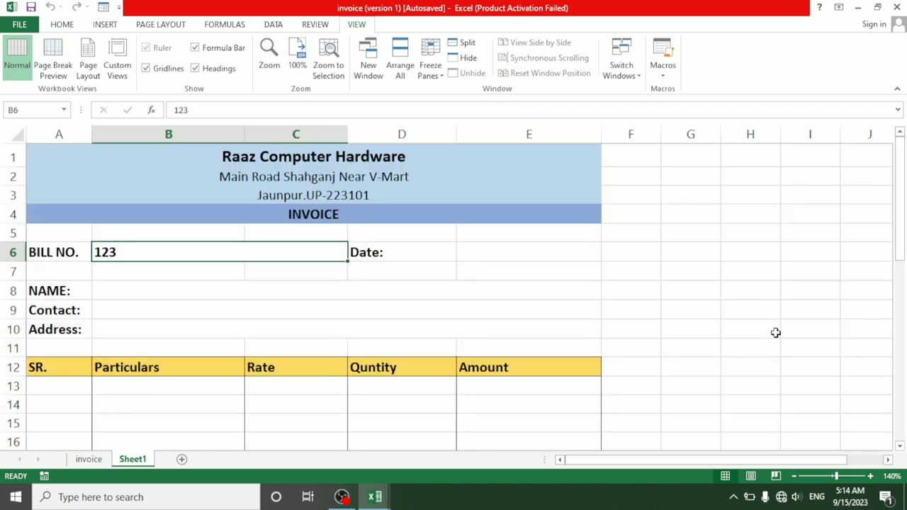
key("BackSpace")
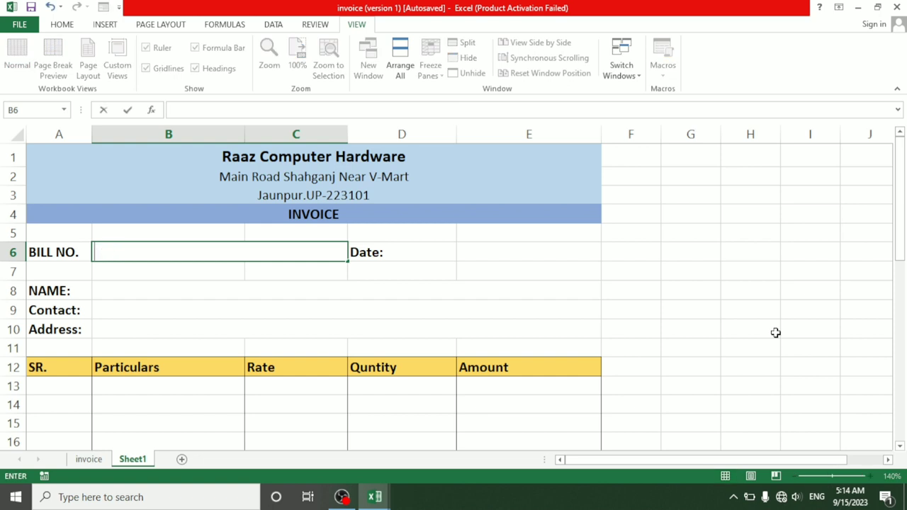
key("Return")
key("Down")
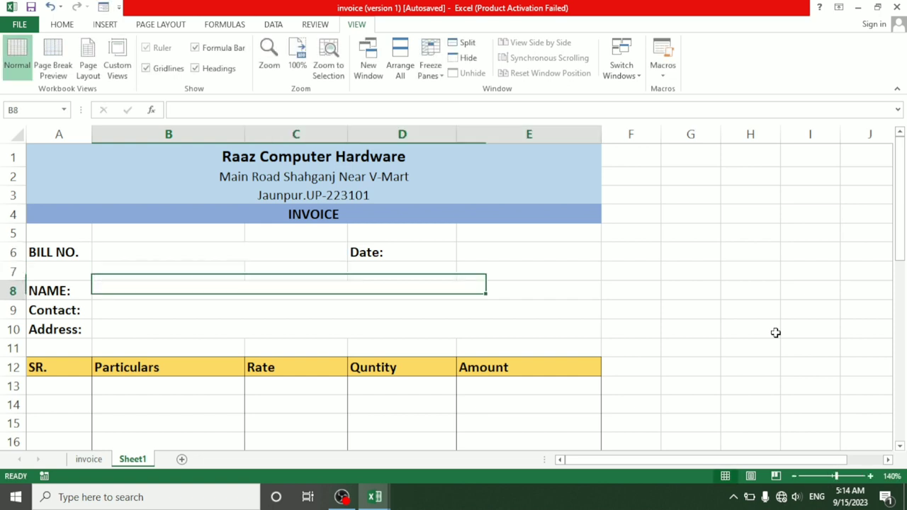
key("Down")
key("Down")
key("Down")
key("Down")
key("Down")
key("Down")
key("Down")
key("Down")
key("Down")
key("Down")
key("Down")
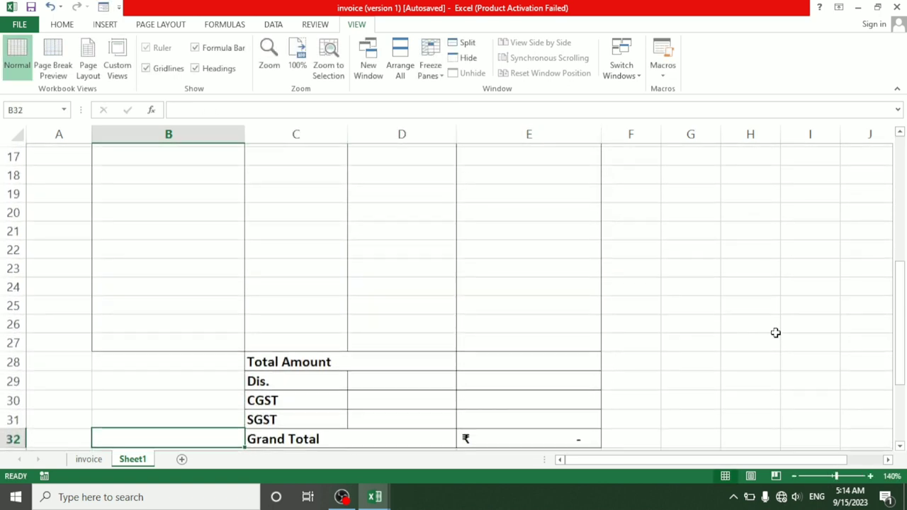
key("Down")
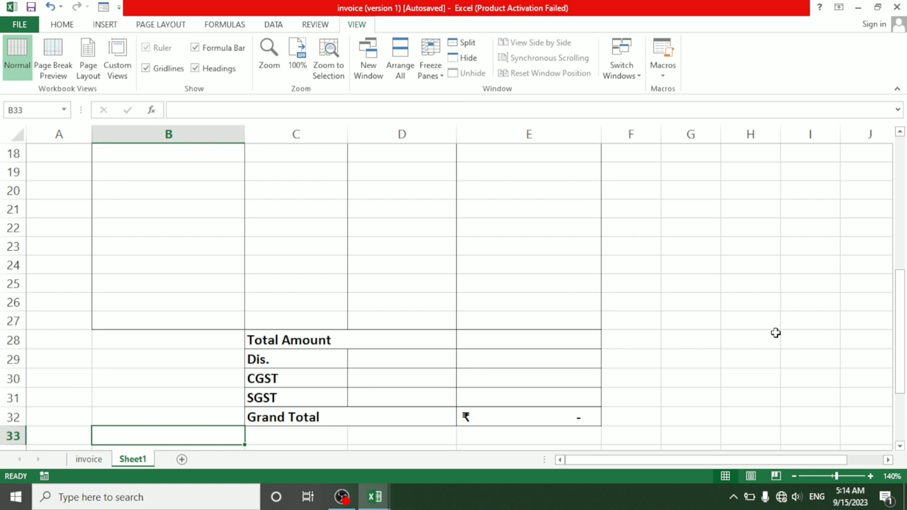